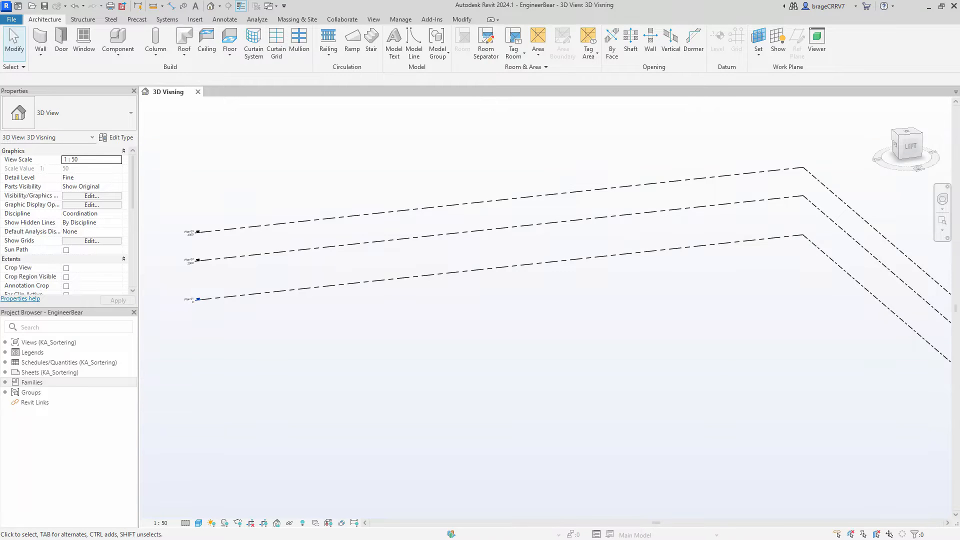
Step: Create a new family from the Metric Structural Column template and open its family types and parameters for editing
key("alt+Tab")
key("alt+Tab")
key("alt+Tab")
left_click(8, 21)
mouse_move(35, 58)
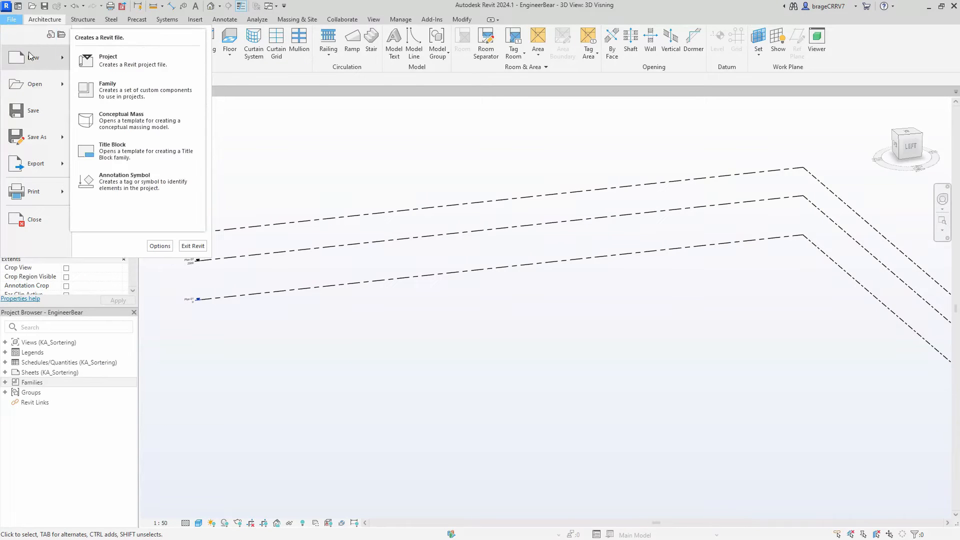
left_click(120, 83)
left_click_drag(578, 178, 571, 279)
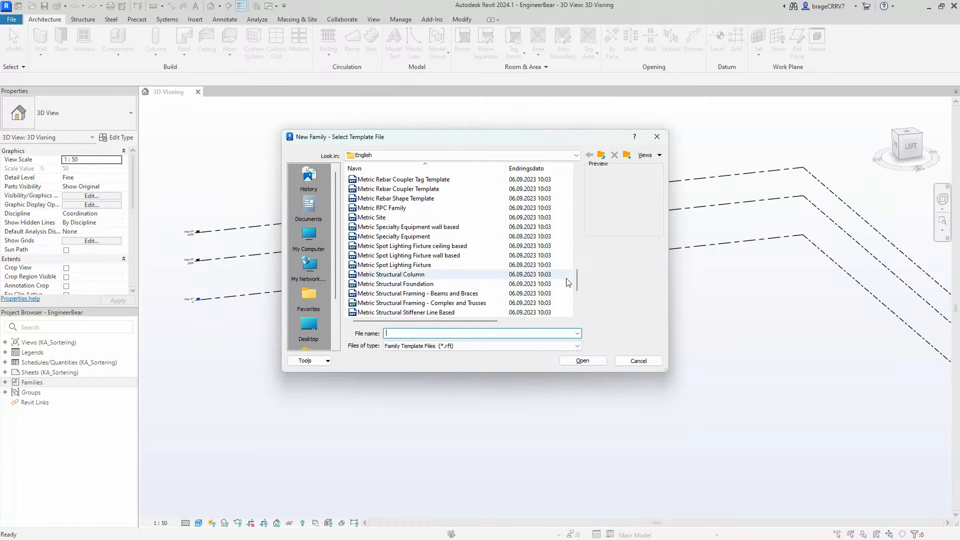
left_click(402, 275)
left_click(581, 360)
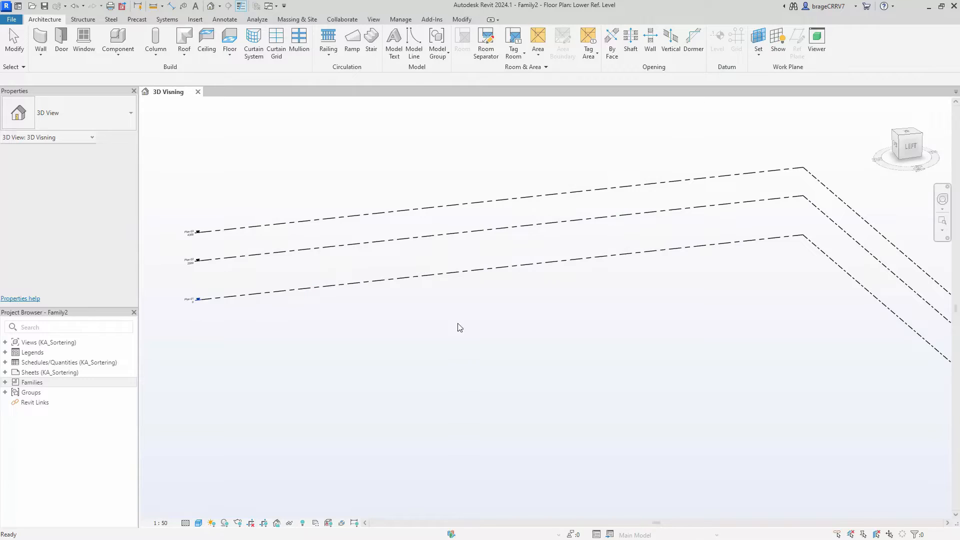
middle_click_drag(475, 395, 342, 354)
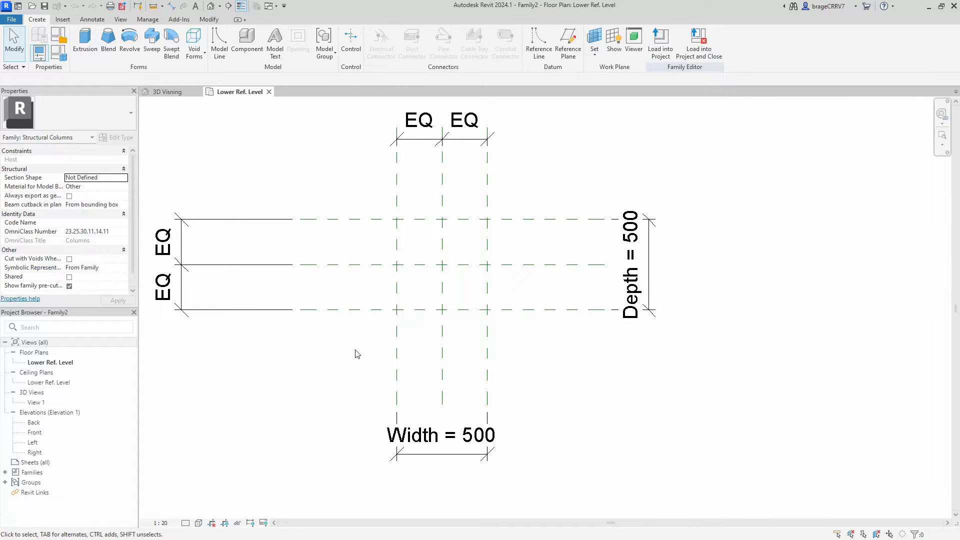
left_click(59, 52)
left_click(90, 223)
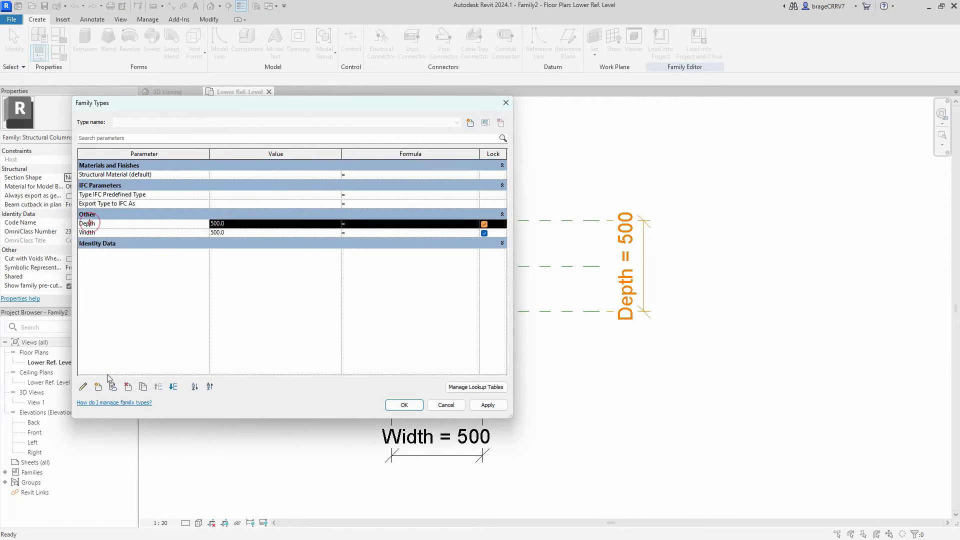
left_click(80, 387)
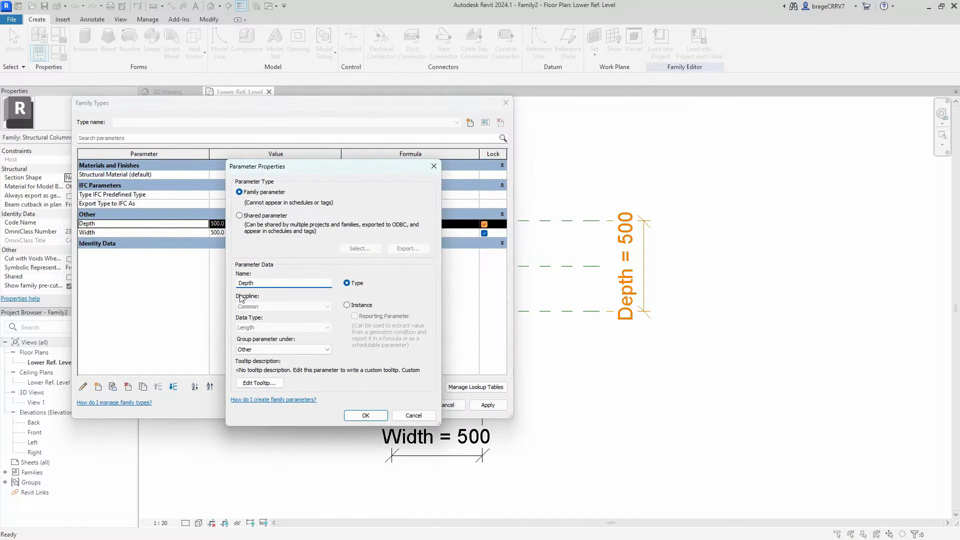
left_click(403, 415)
Step: Rename the Width parameter to Cross width, group it under Dimensions and make it an instance parameter
left_click(96, 233)
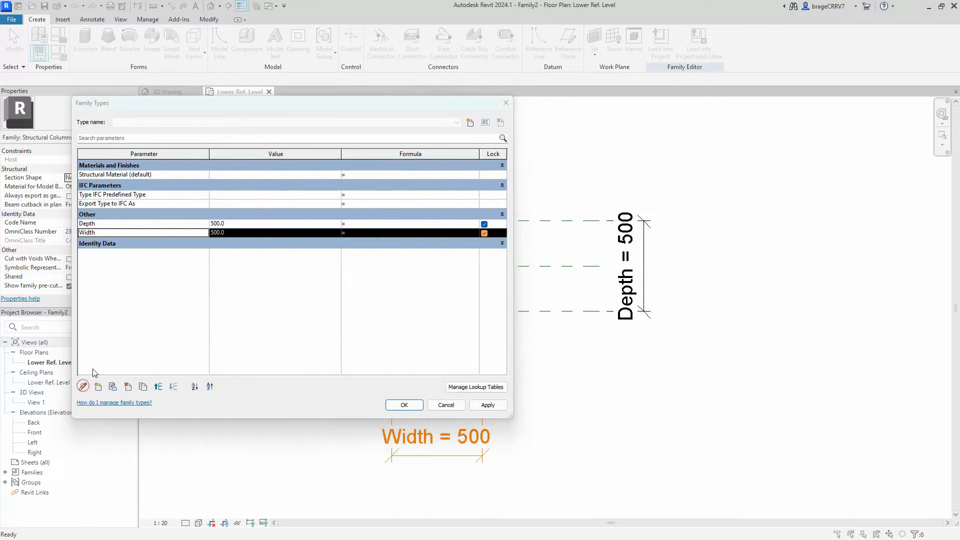
left_click(83, 386)
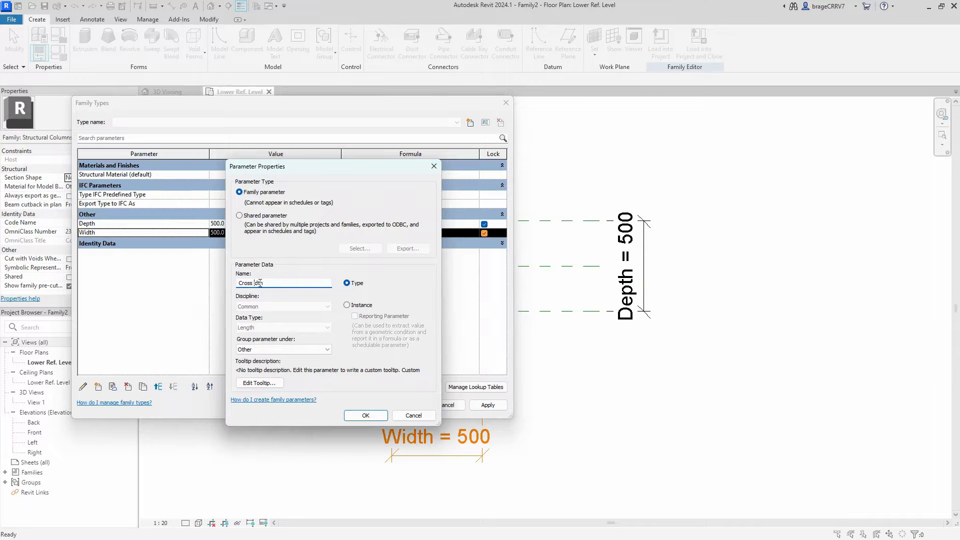
left_click(287, 350)
type("di")
left_click(286, 349)
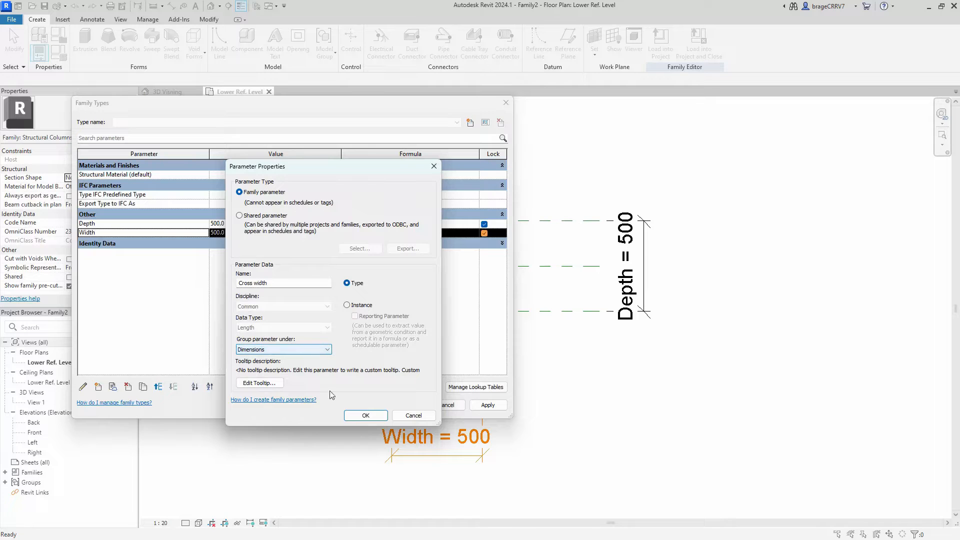
left_click(362, 305)
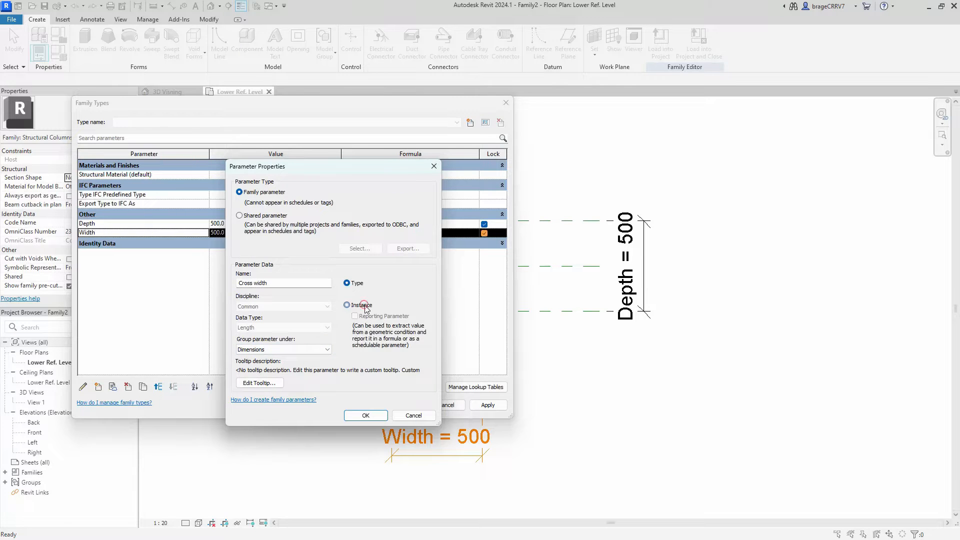
left_click(365, 415)
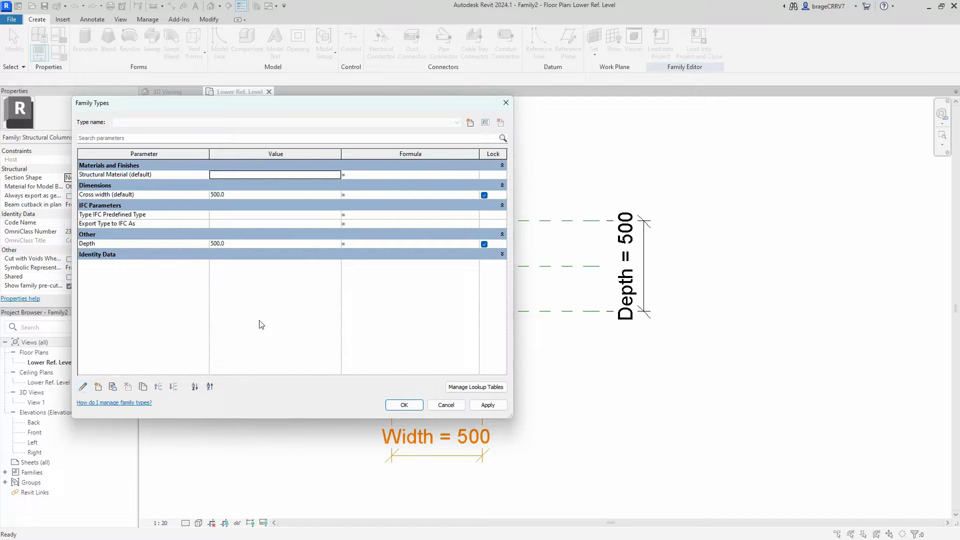
Step: Add a length instance parameter named Cross thickness, grouped under Dimensions
left_click(99, 387)
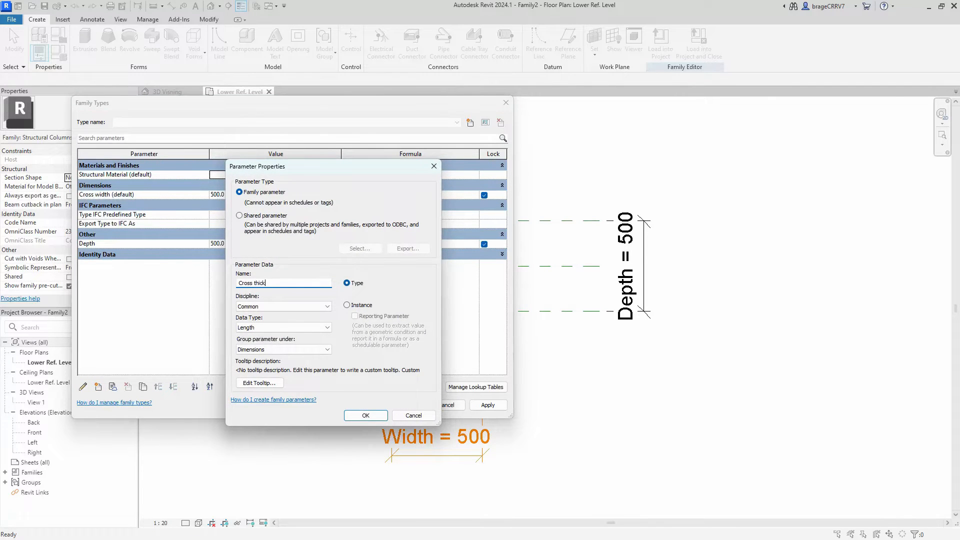
left_click(348, 305)
left_click(356, 414)
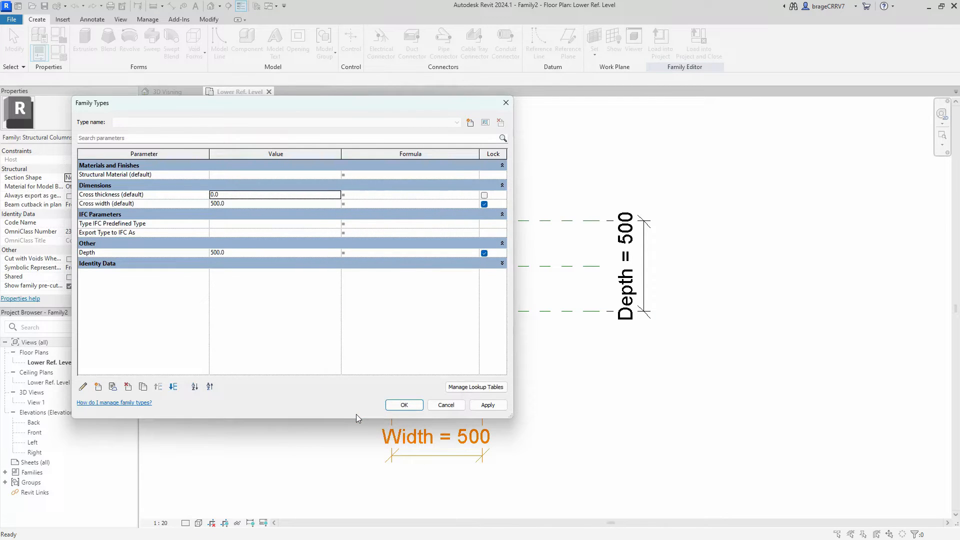
Step: Delete the Depth parameter and apply the family type changes
left_click(151, 254)
left_click(127, 386)
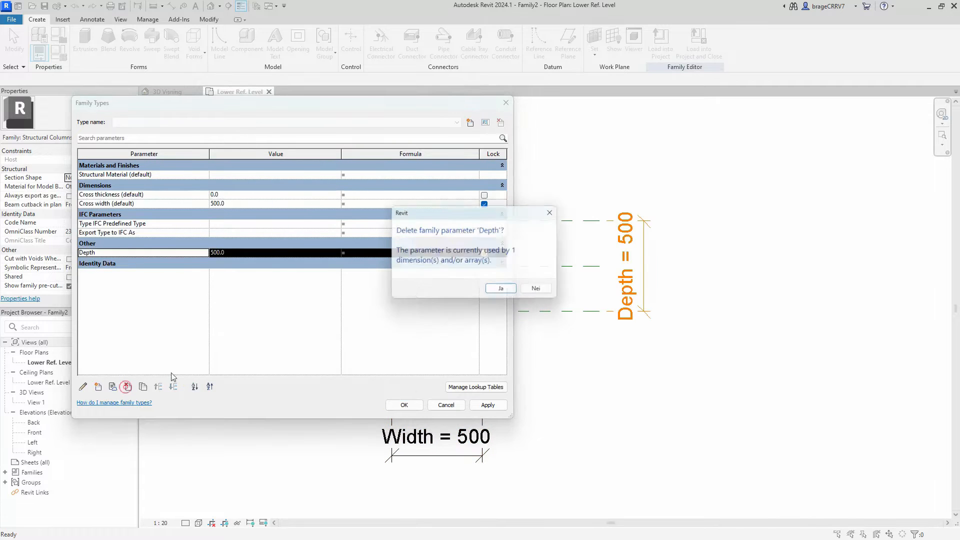
left_click(495, 290)
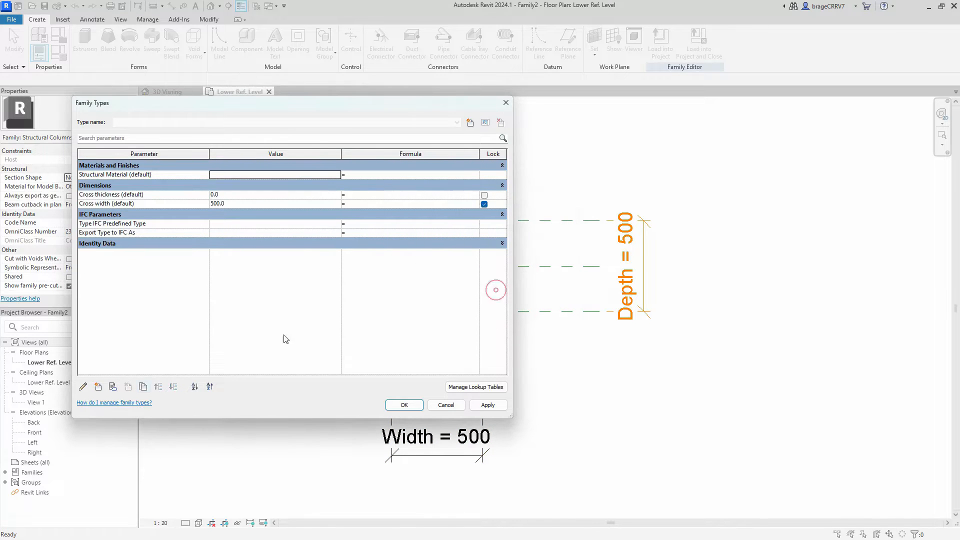
left_click(488, 405)
left_click(403, 406)
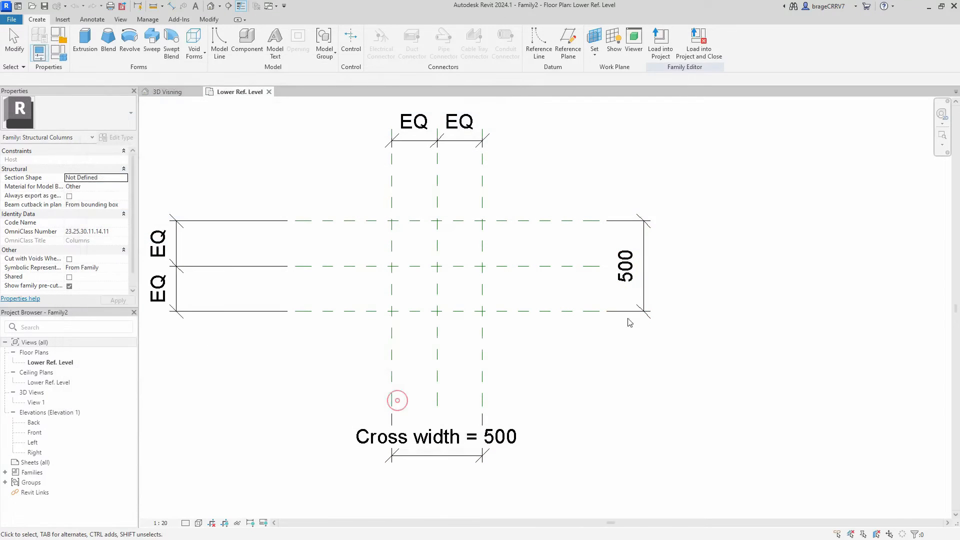
Step: Draw two vertical reference planes, one close to each side of the vertical centre plane
left_click(643, 281)
left_click(346, 198)
middle_click_drag(351, 240, 312, 227)
scroll(313, 231, "down", 1)
key("r")
key("p")
left_click(390, 172)
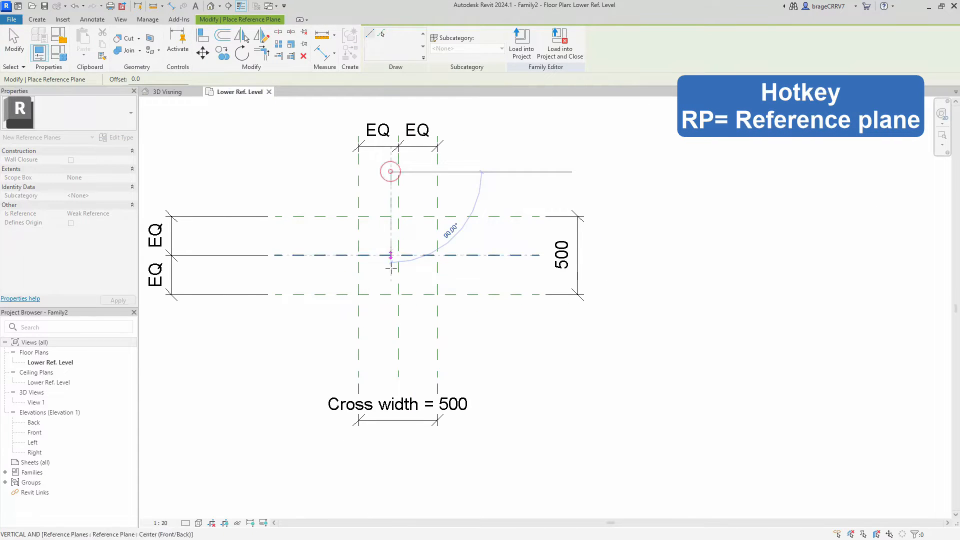
left_click(392, 326)
left_click(404, 172)
left_click(404, 309)
Step: Draw two horizontal reference planes, one just below and one just above the horizontal centre plane
left_click(282, 260)
left_click(458, 260)
left_click(286, 245)
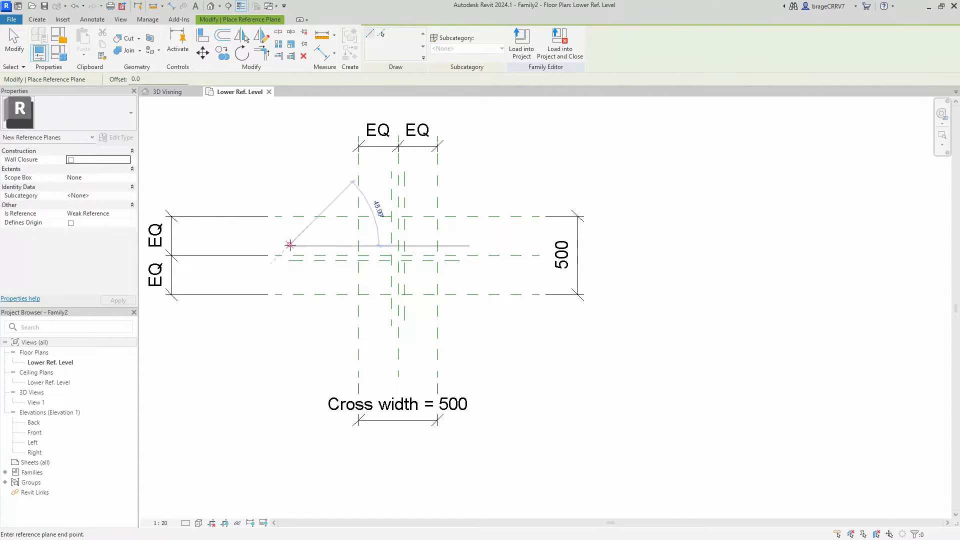
left_click(457, 245)
key("Escape")
key("Escape")
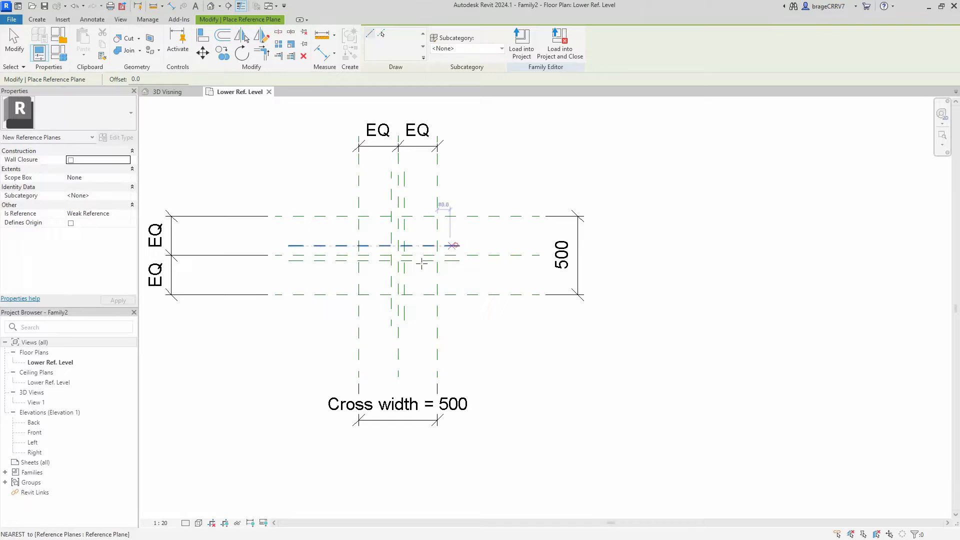
Step: Dimension the two inner horizontal reference planes through the centre plane with an aligned dimension and make the spacing equal
scroll(325, 295, "up", 1)
key("d")
key("i")
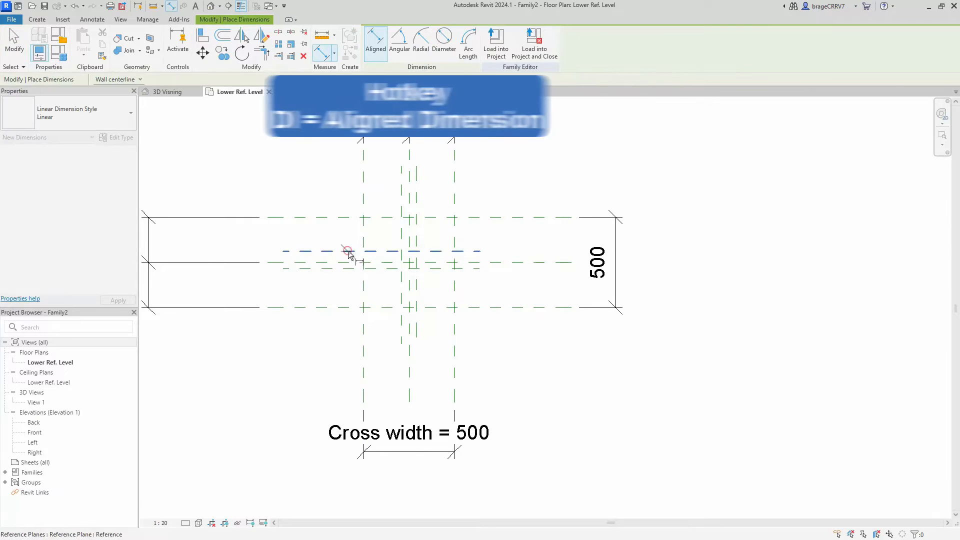
scroll(347, 273, "up", 1)
left_click(348, 265)
left_click(400, 259)
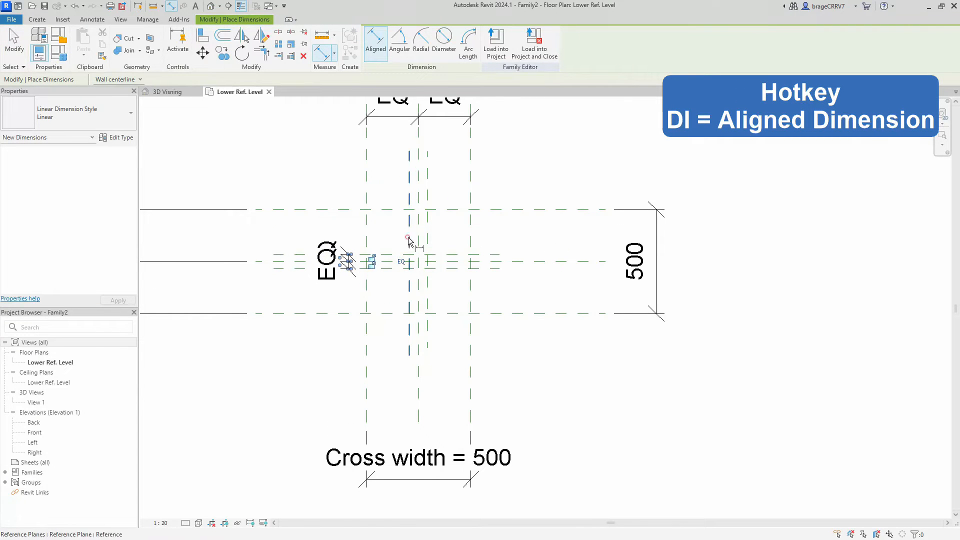
Step: Dimension the two inner vertical reference planes through the centre plane and make the spacing equal
left_click(408, 242)
left_click(427, 235)
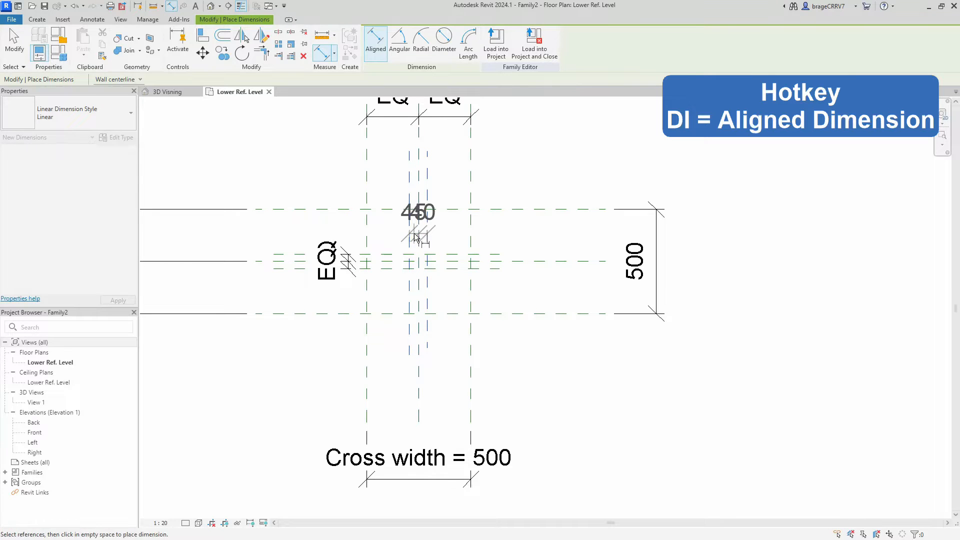
left_click(414, 233)
left_click(417, 180)
Step: Add overall aligned dimensions between the two inner vertical planes and between the two inner horizontal planes
left_click(409, 194)
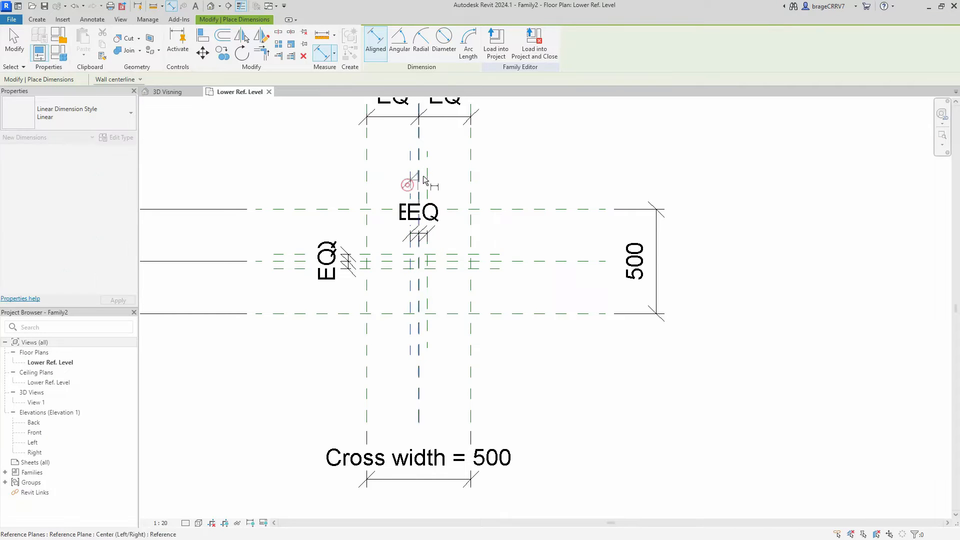
scroll(413, 196, "up", 1)
left_click(413, 195)
scroll(413, 195, "down", 1)
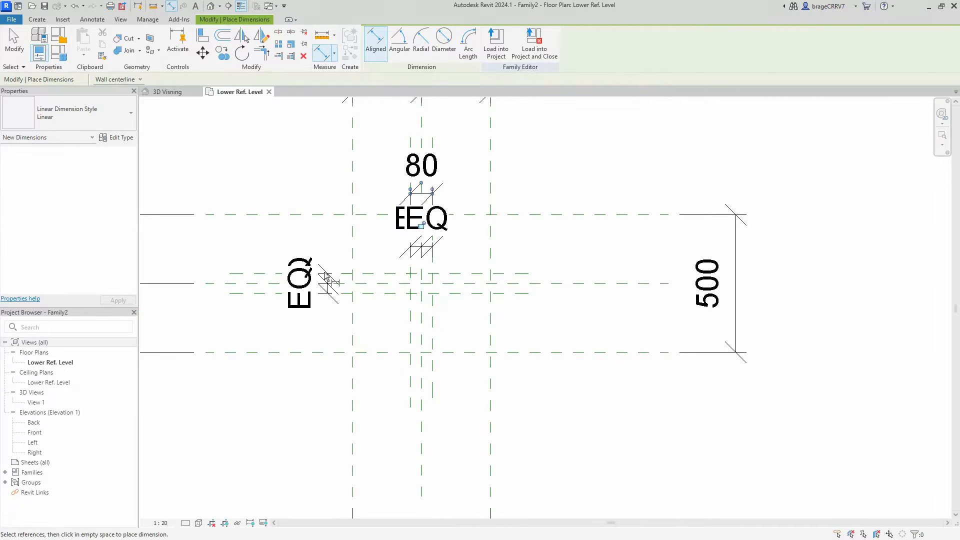
left_click(269, 274)
left_click(269, 294)
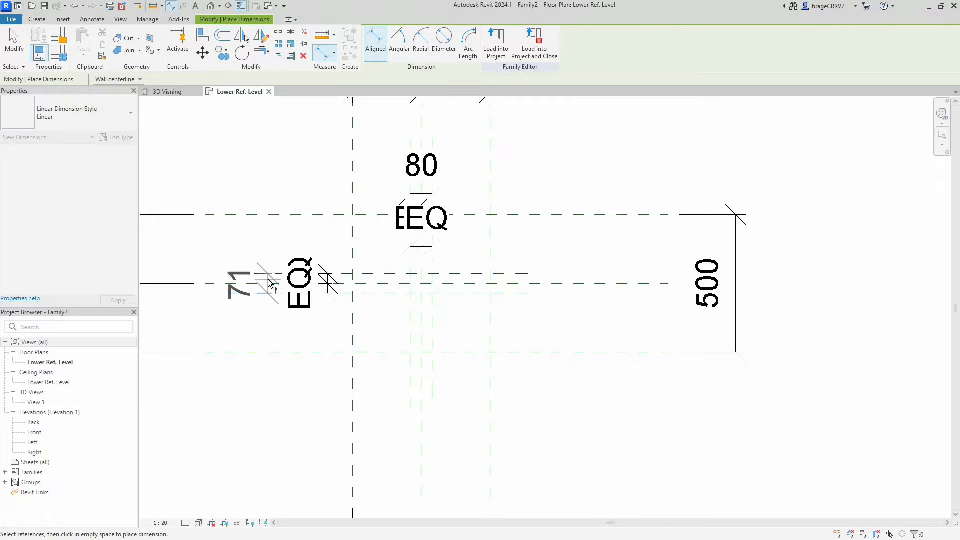
left_click(269, 283)
scroll(342, 252, "down", 1)
key("Escape")
key("Escape")
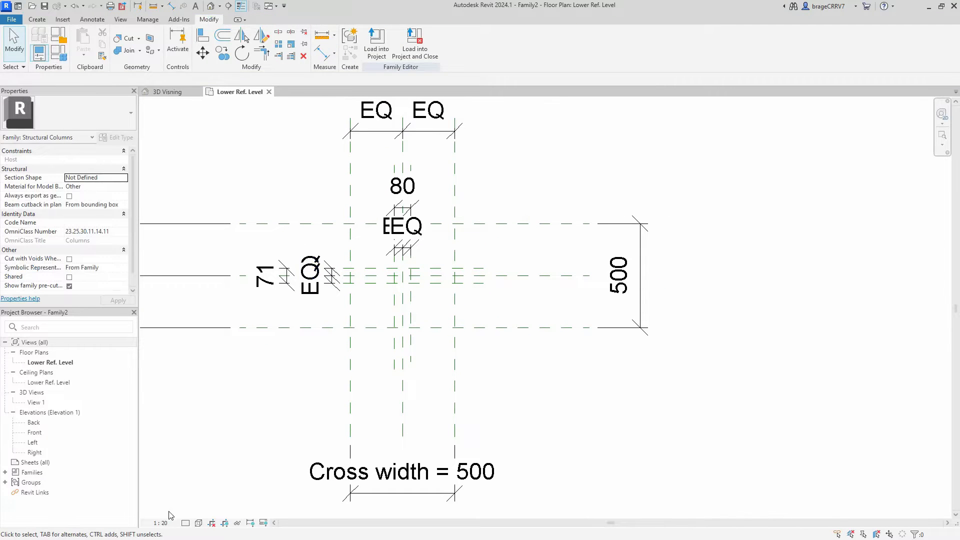
Step: Set the view scale to 1:10 and reposition the dimensions above the cross so they are spaced clearly
left_click(160, 522)
left_click(161, 416)
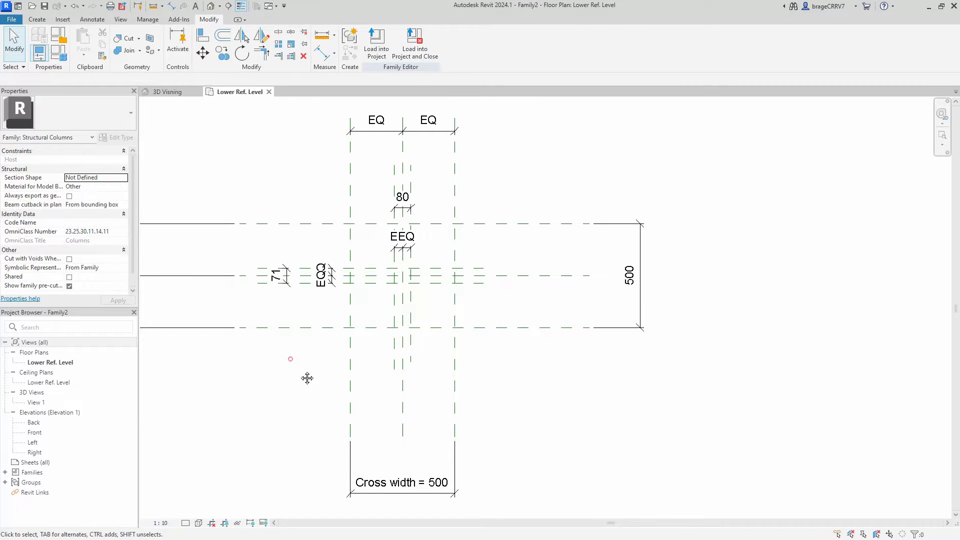
middle_click_drag(306, 378, 315, 387)
left_click(386, 140)
left_click_drag(387, 140, 387, 175)
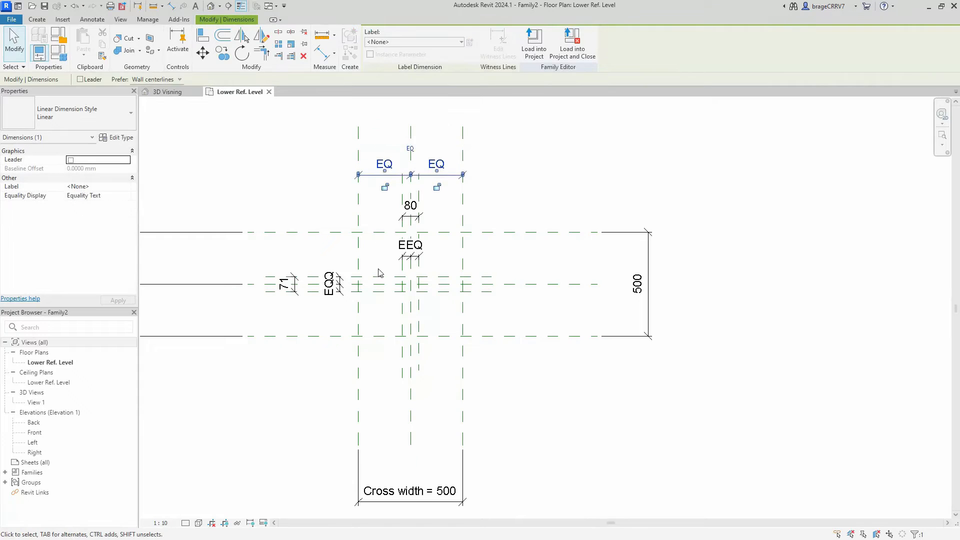
scroll(378, 269, "up", 2)
left_click(382, 264)
middle_click_drag(407, 219, 399, 255)
left_click_drag(408, 226, 410, 194)
left_click_drag(412, 286, 412, 242)
left_click(351, 206)
Step: Label the overall dimensions of both inner plane pairs with the Cross thickness parameter
left_click(414, 195)
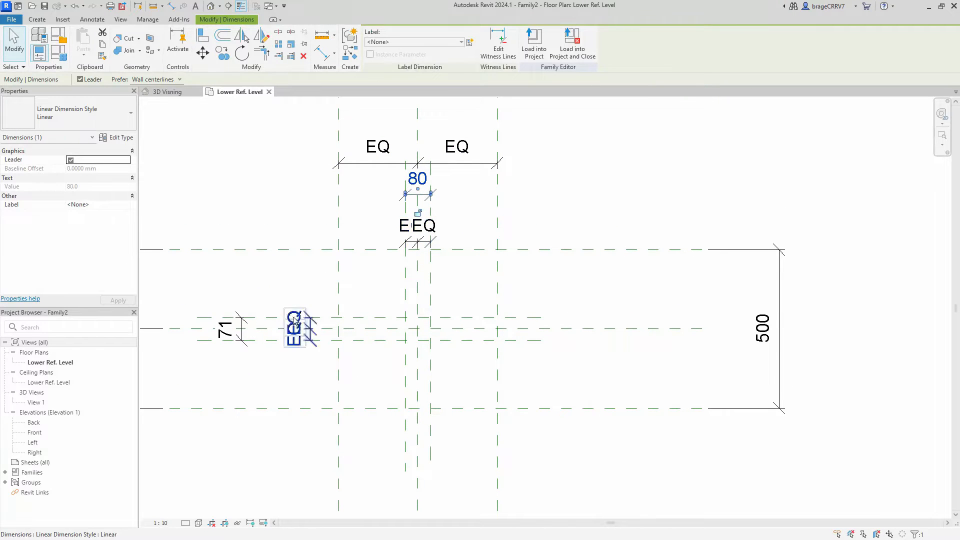
left_click(226, 330, "ctrl")
left_click(398, 42)
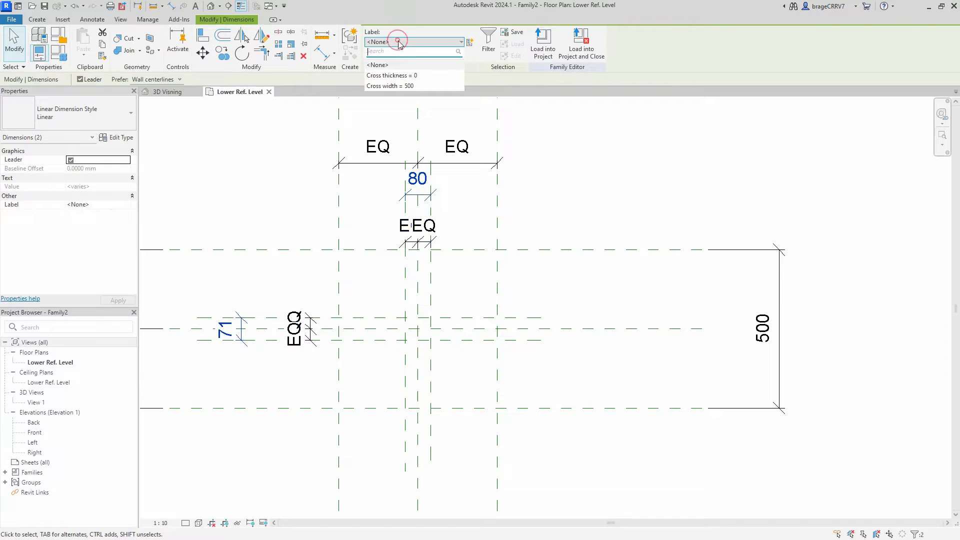
left_click(395, 75)
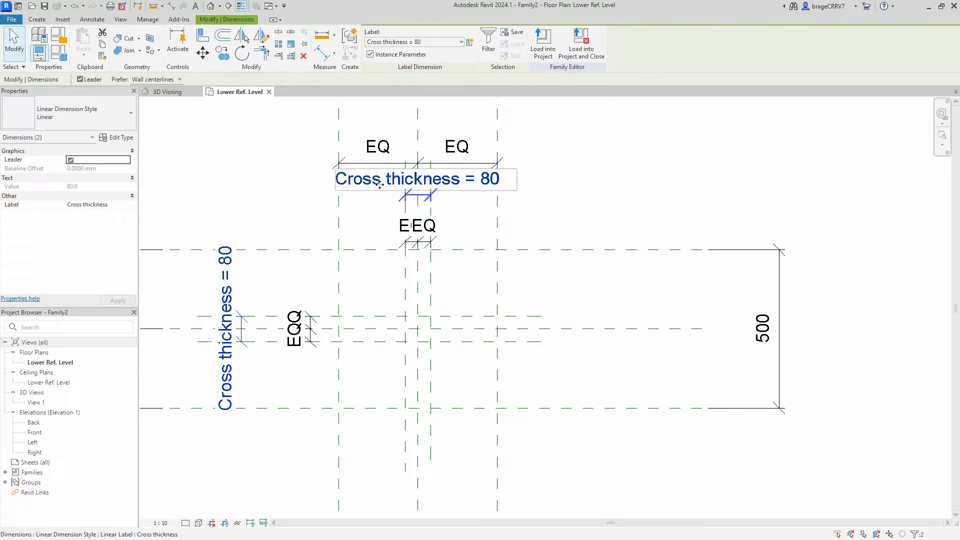
left_click(254, 218)
Step: Start an extrusion and sketch half of a cross outline with an upper arm and a right arm around the reference plane centre
middle_click_drag(254, 217, 259, 165)
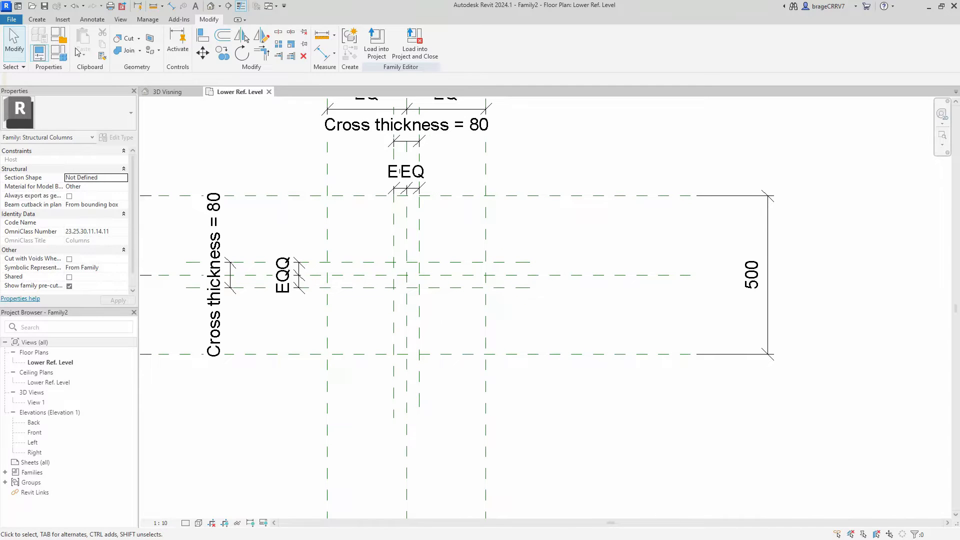
left_click(36, 19)
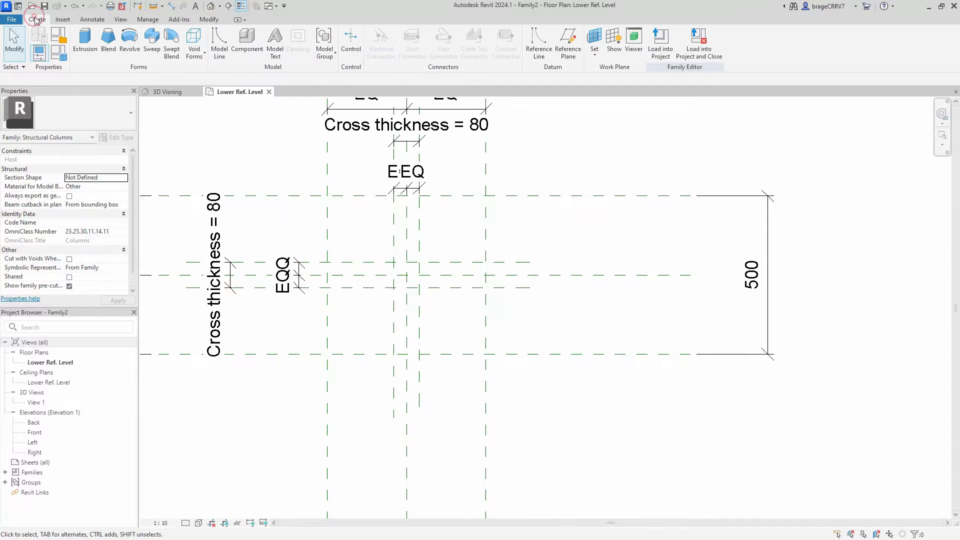
left_click(84, 40)
middle_click_drag(272, 165, 270, 160)
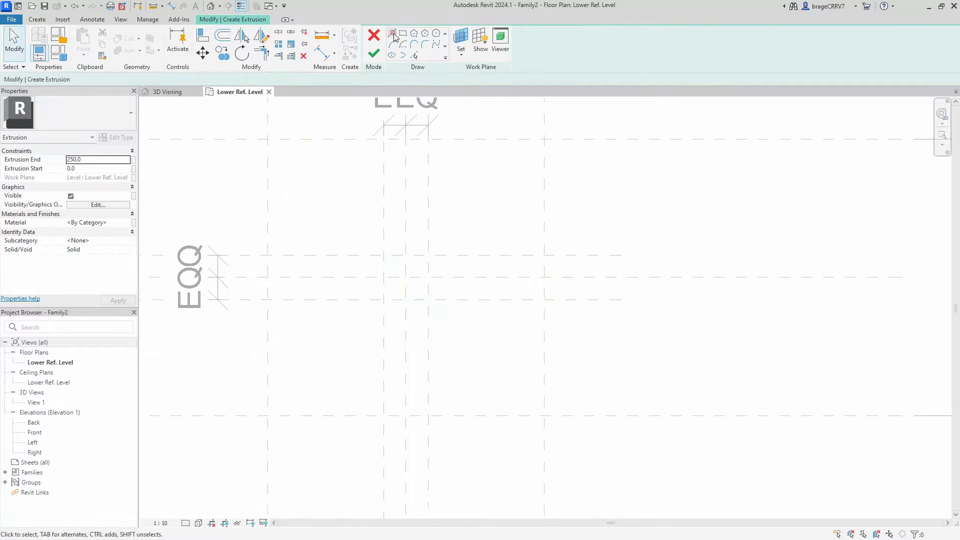
left_click(392, 34)
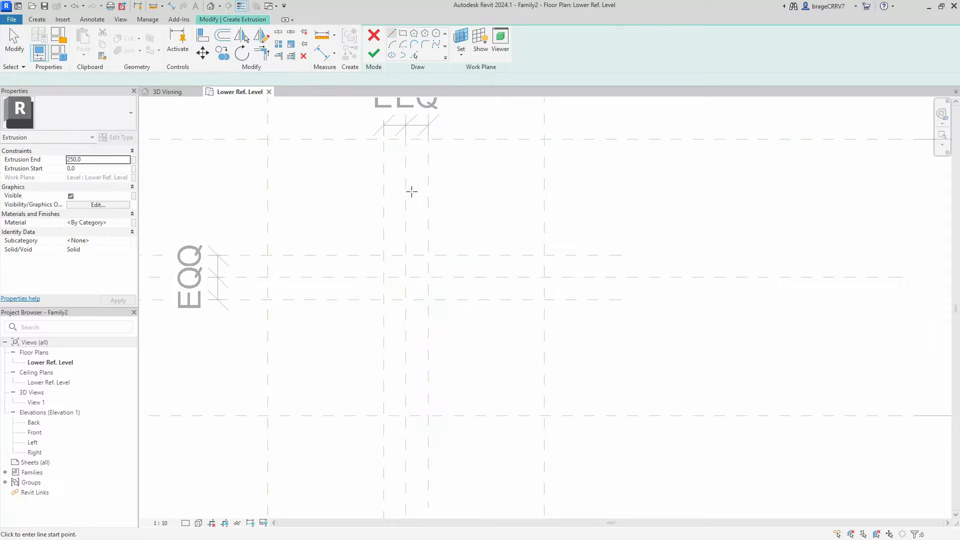
left_click(416, 196)
left_click(416, 265)
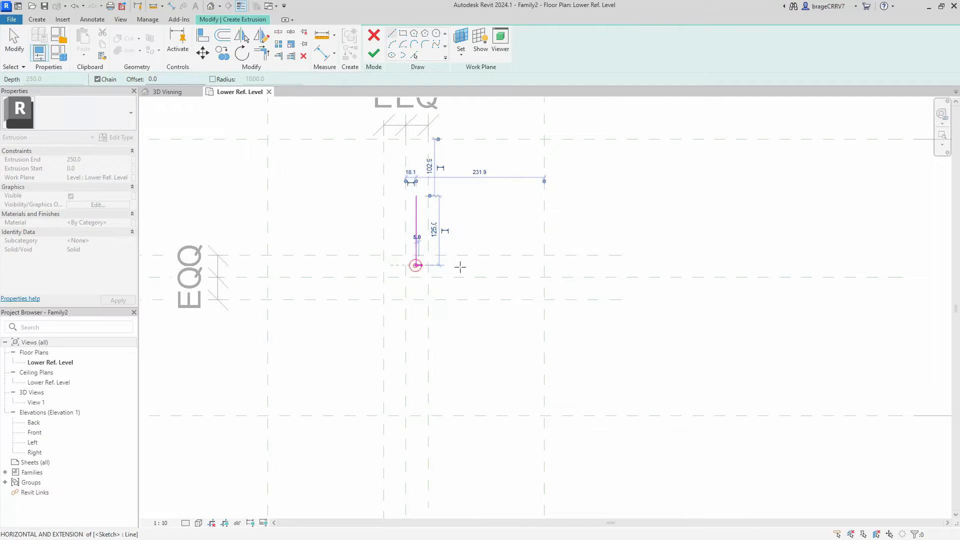
left_click(471, 265)
left_click(472, 293)
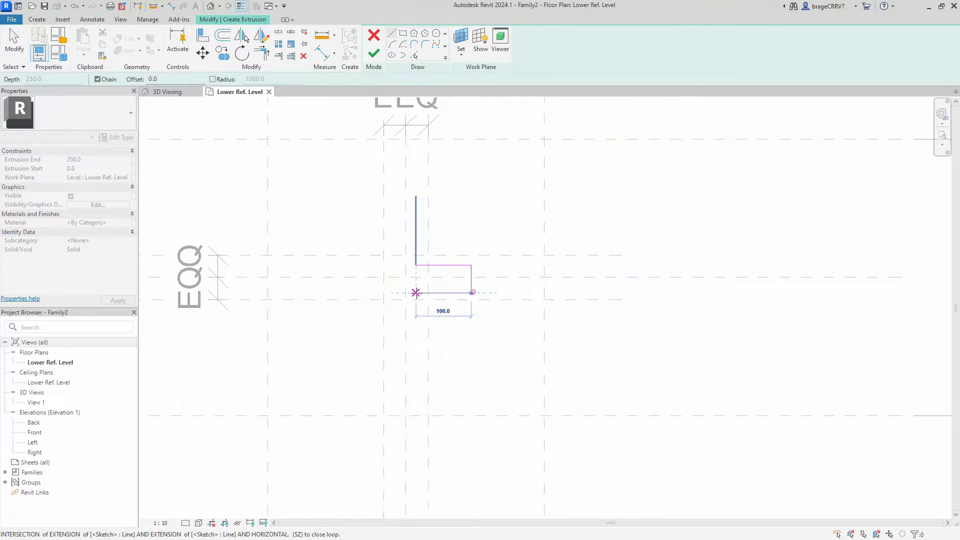
left_click(416, 292)
left_click(394, 255)
left_click(393, 196)
left_click(416, 195)
key("Escape")
key("Escape")
Step: Mirror the sketched lines about a drawn diagonal axis from the inner corner to create the left and lower arms
left_click_drag(329, 172, 520, 331)
key("d")
key("m")
left_click(394, 256)
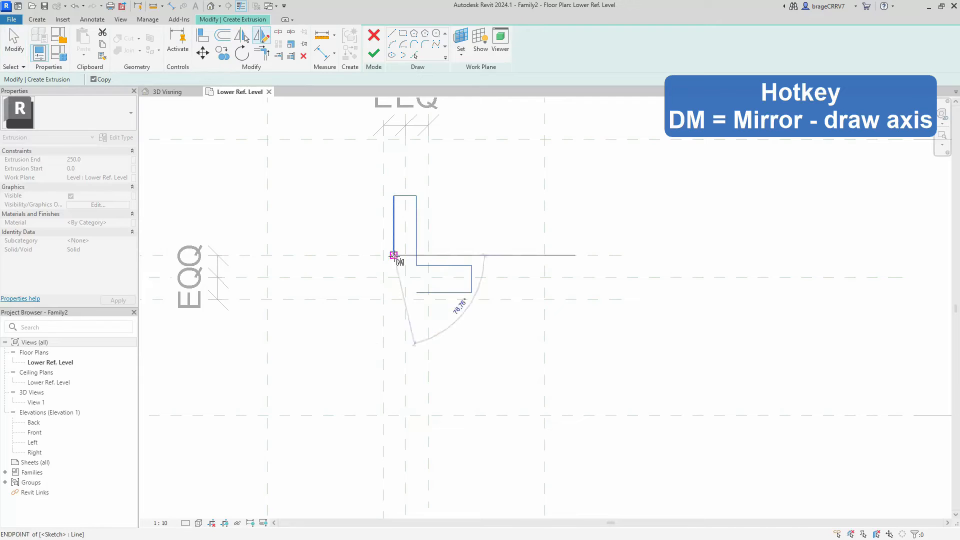
left_click(338, 200)
middle_click_drag(468, 340, 476, 326)
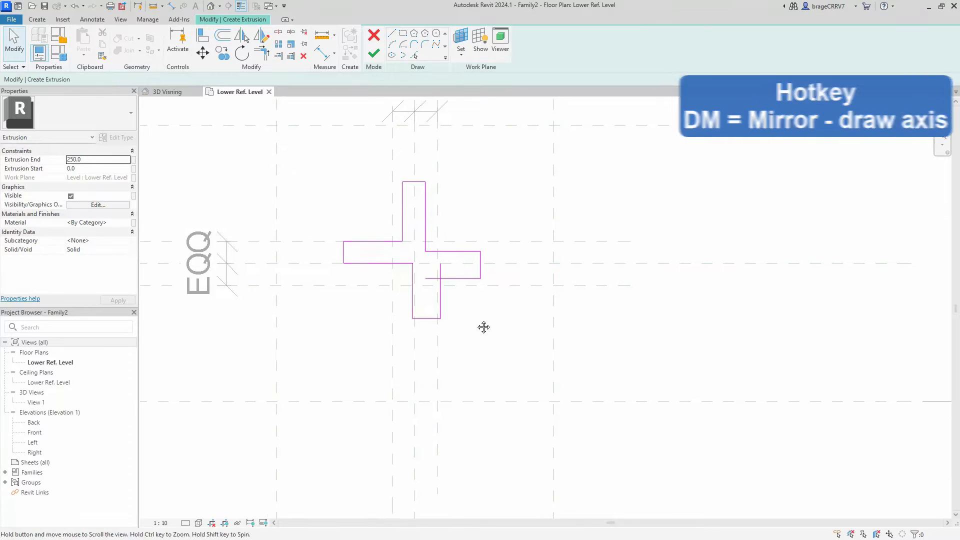
Step: Trim the overlapping sketch lines where the right and lower arms meet to close the cross outline
key("t")
key("r")
scroll(430, 300, "down", 2)
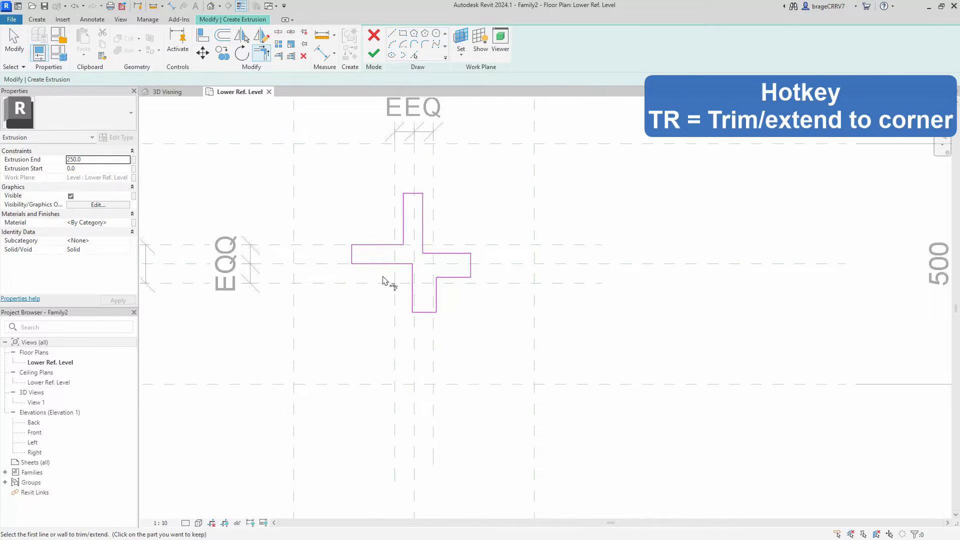
key("Escape")
Step: Align the end edges of all four arms to the outer reference planes and lock the alignments
mouse_move(408, 318)
middle_mouse_down()
mouse_move(420, 325)
mouse_move(415, 317)
middle_mouse_up()
key("a")
key("l")
left_click(356, 223)
left_click(406, 259)
left_click(454, 165)
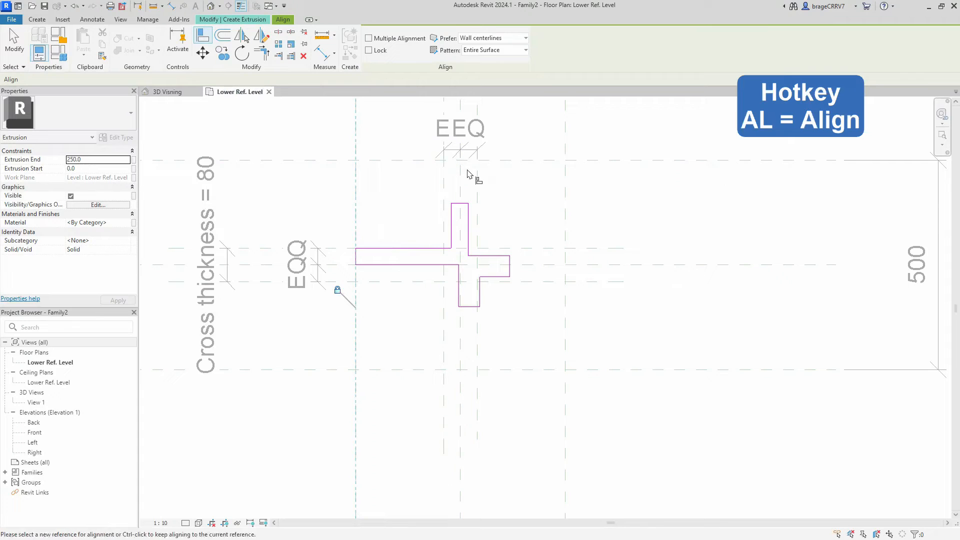
left_click(459, 204)
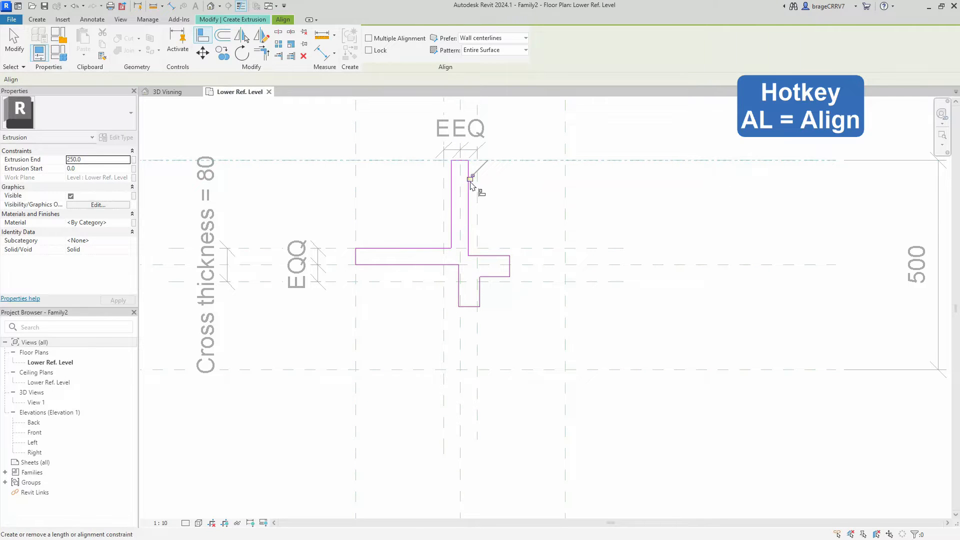
left_click(564, 208)
left_click(513, 265)
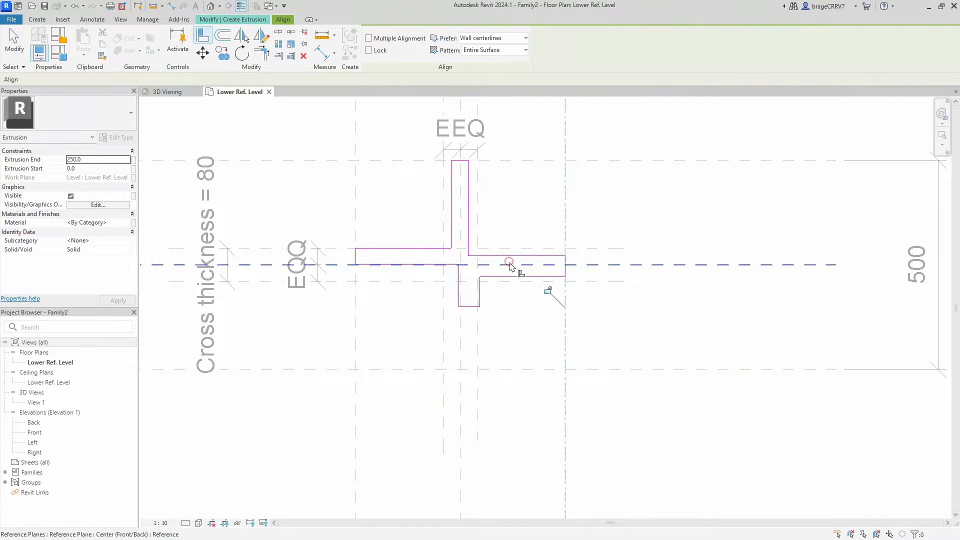
left_click(399, 370)
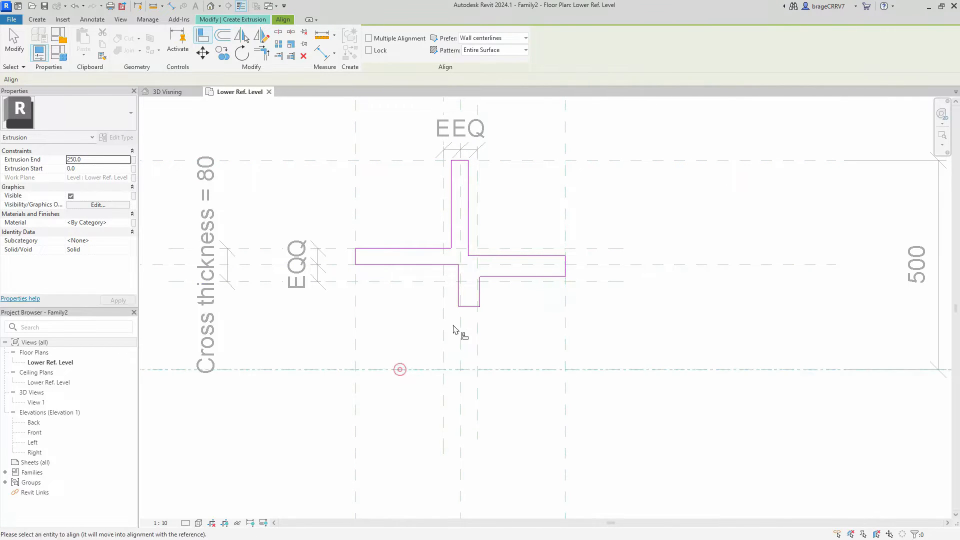
left_click(464, 310)
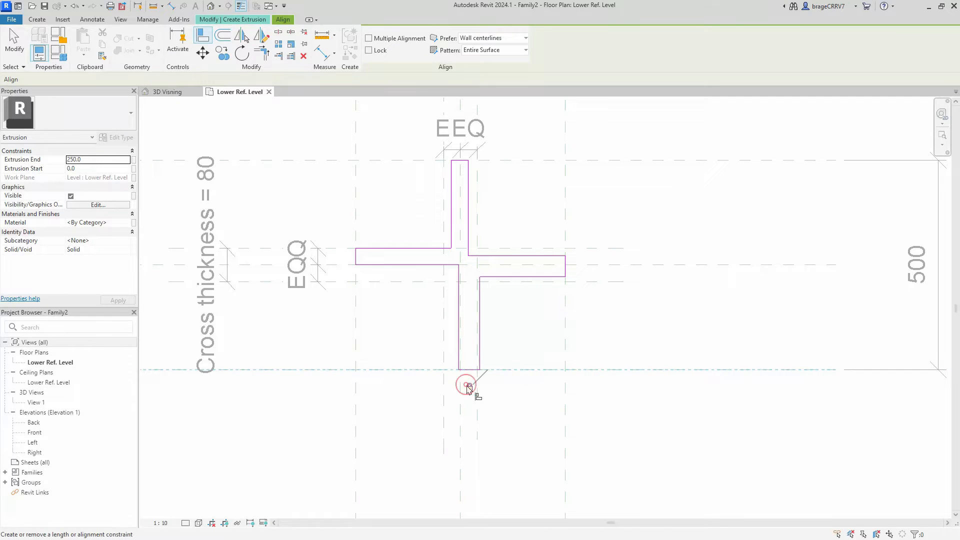
Step: Align and lock the upper arm's sides to the inner vertical planes and the side arms' upper edges to the upper inner plane
left_click(446, 221)
left_click(453, 220)
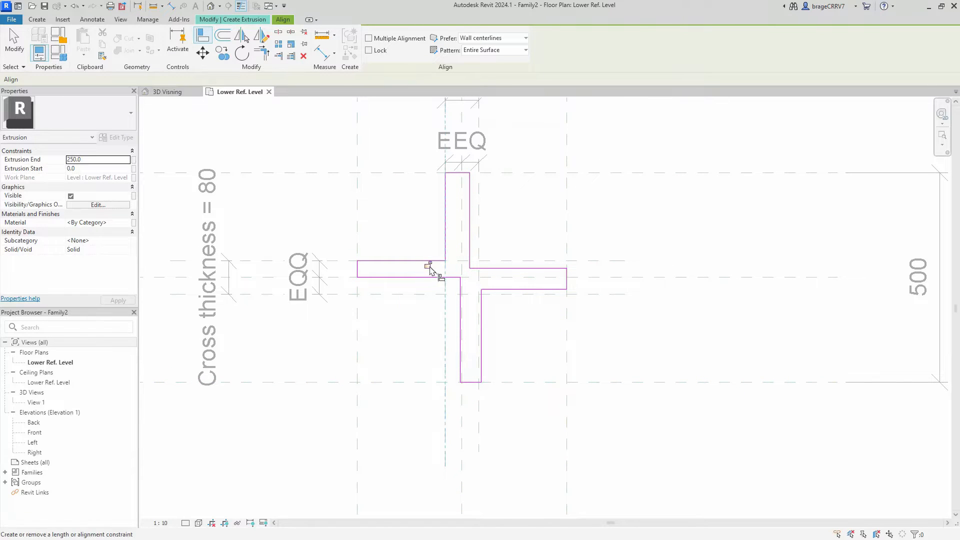
left_click(479, 222)
left_click(470, 240)
left_click(459, 261)
left_click(512, 268)
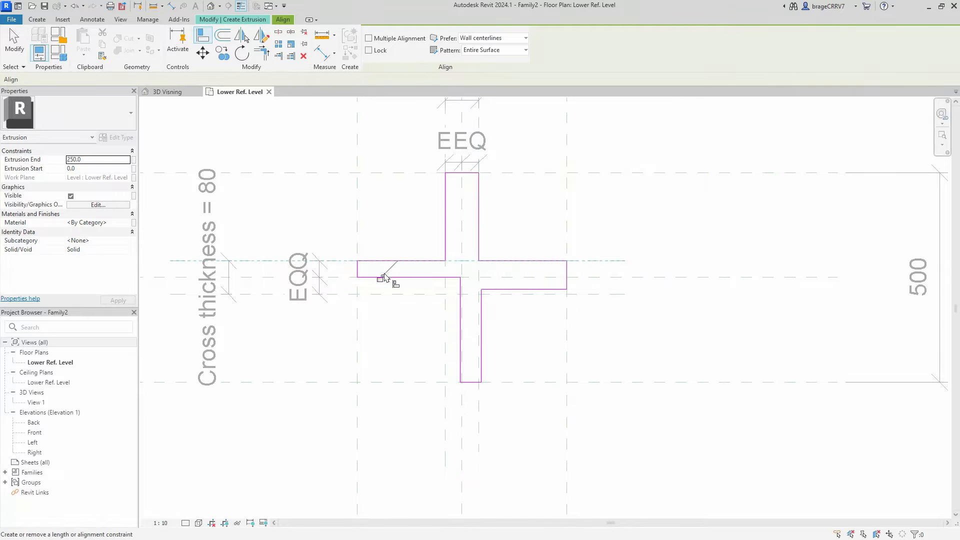
Step: Align and lock the left arm's lower edge and the lower arm's sides to the inner planes, and finish the extrusion sketch
left_click(385, 294)
left_click(415, 277)
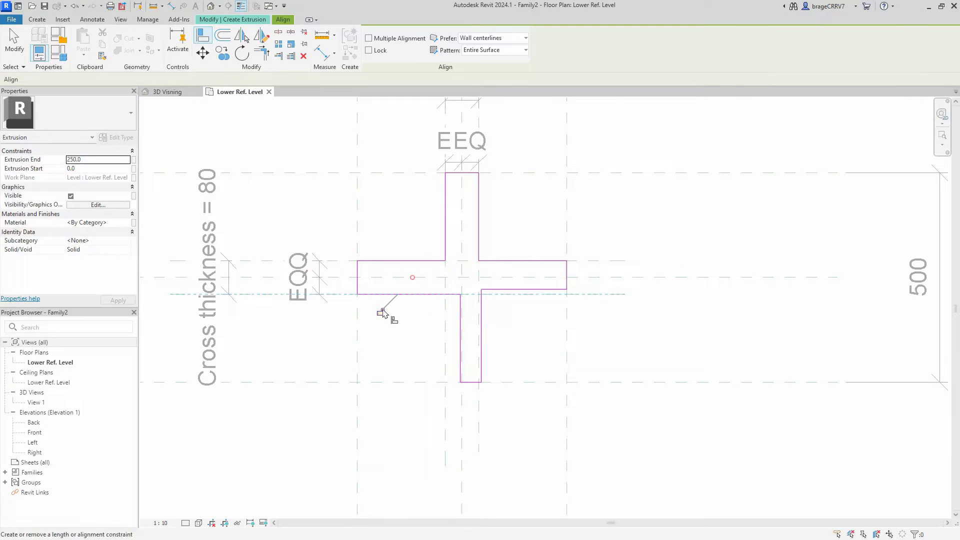
left_click(444, 332)
left_click(460, 335)
left_click(478, 324)
left_click(481, 326)
left_click(497, 295)
scroll(433, 327, "down", 2)
mouse_move(424, 337)
middle_mouse_down()
mouse_move(415, 326)
mouse_move(419, 335)
middle_mouse_up()
key("Escape")
key("Escape")
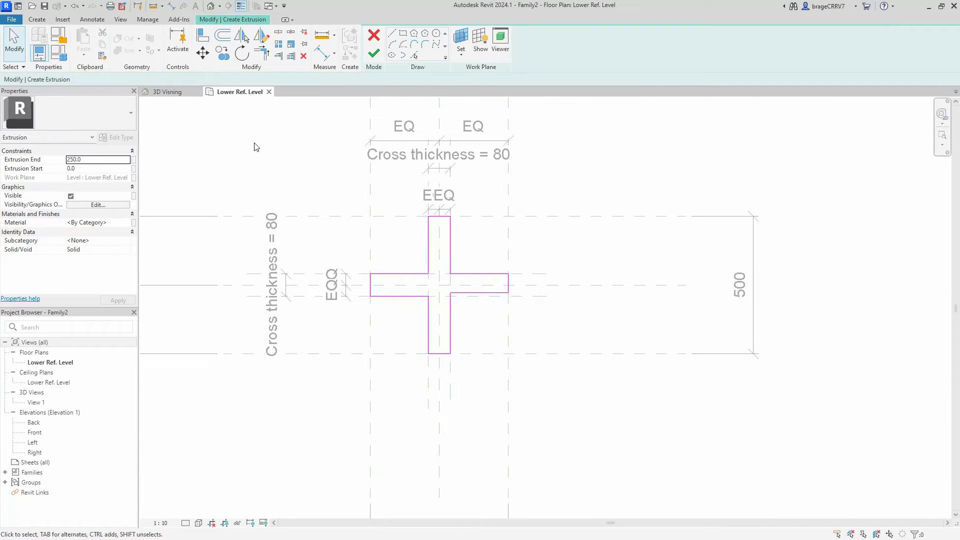
left_click(374, 53)
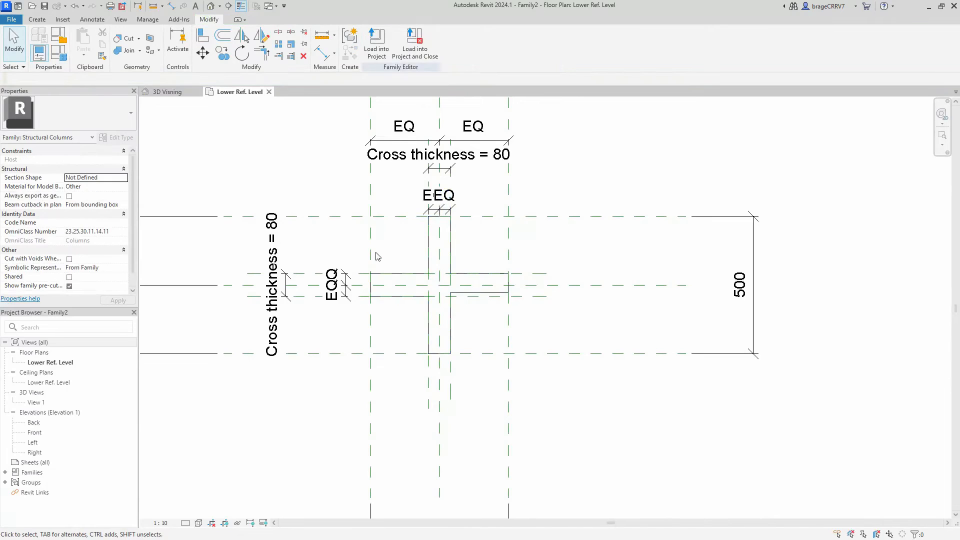
Step: Open the family types and move the Cross width parameter above Cross thickness
scroll(385, 258, "down", 1)
middle_click_drag(384, 258, 388, 254)
left_click(65, 58)
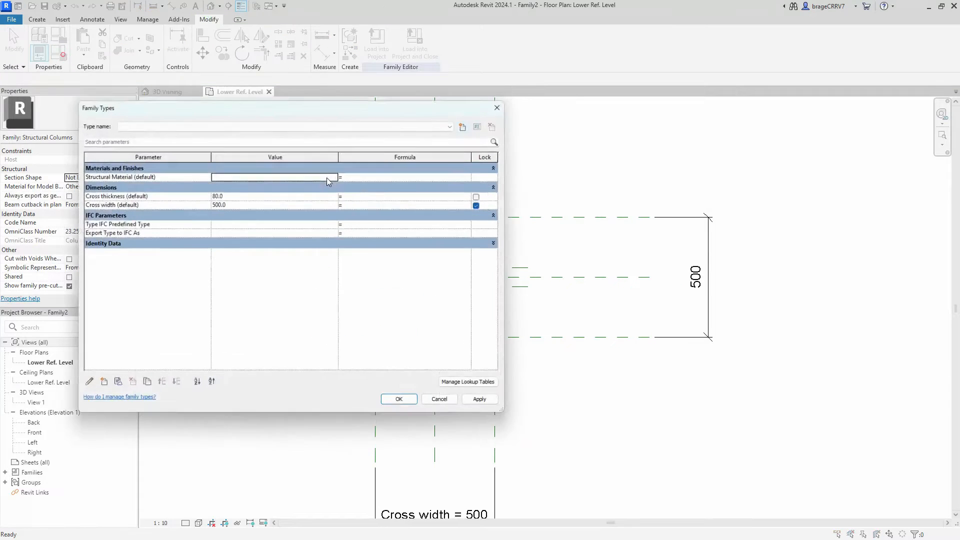
left_click_drag(293, 111, 656, 129)
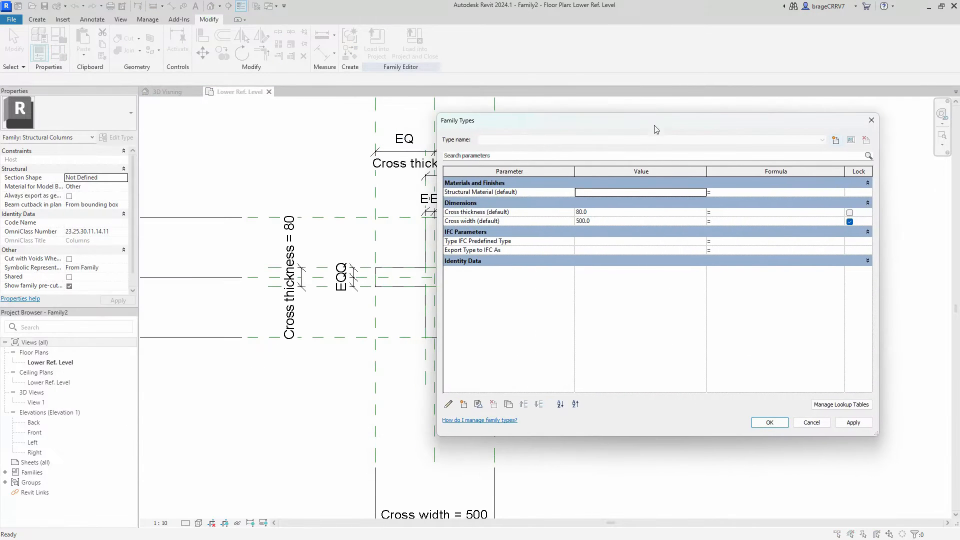
left_click(508, 219)
left_click(523, 403)
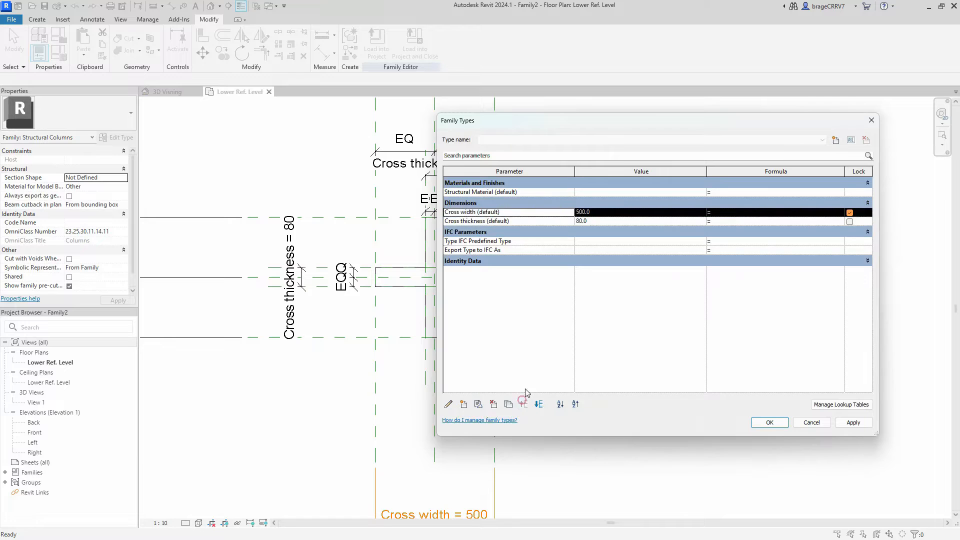
Step: Flex the family by setting Cross thickness to 15, and accept the change
left_click(597, 220)
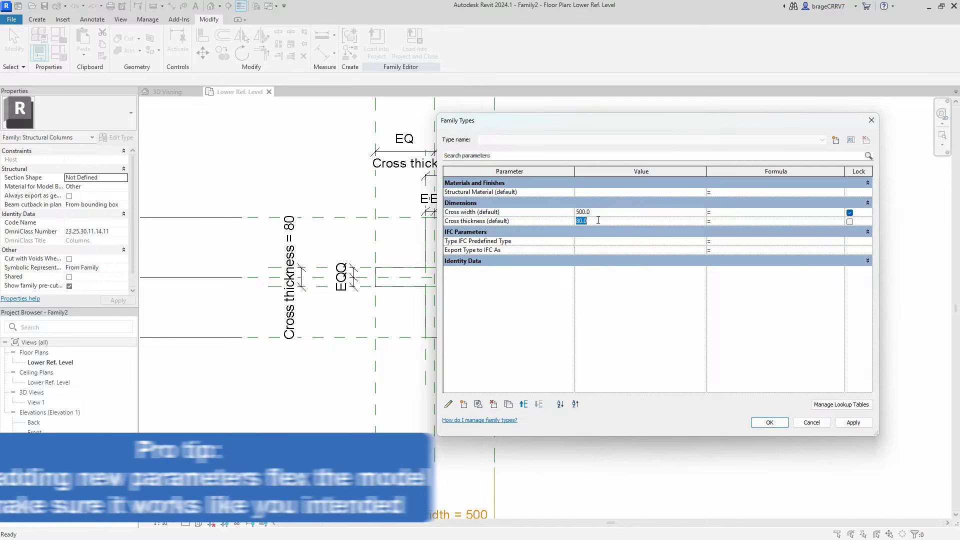
left_click(844, 424)
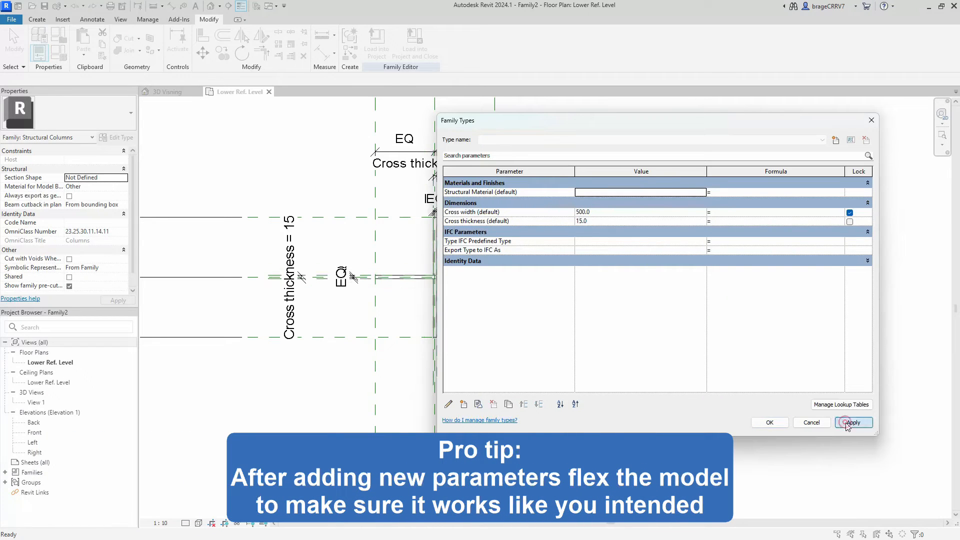
left_click(766, 423)
Step: Align the right arm's lower edge to the lower inner horizontal reference plane and lock it
scroll(467, 291, "up", 5)
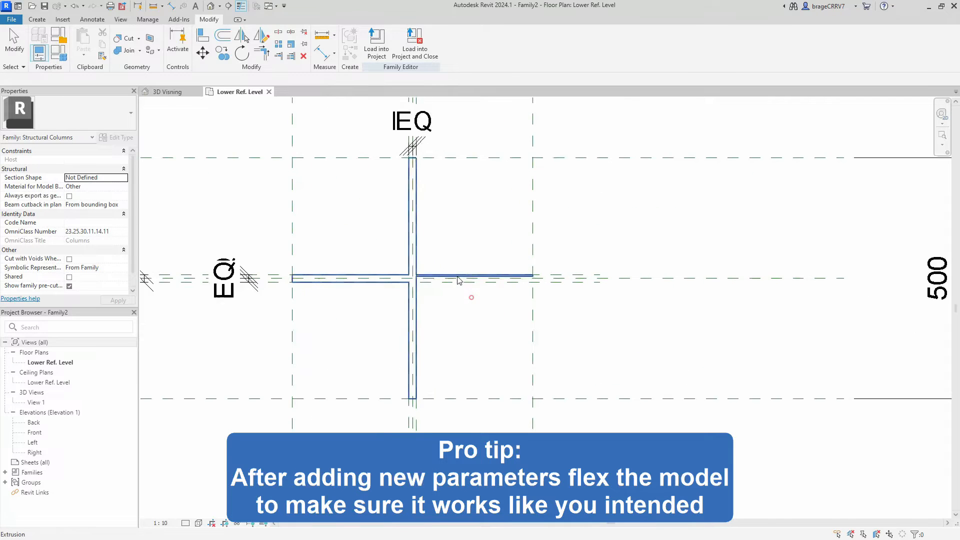
scroll(435, 286, "up", 2)
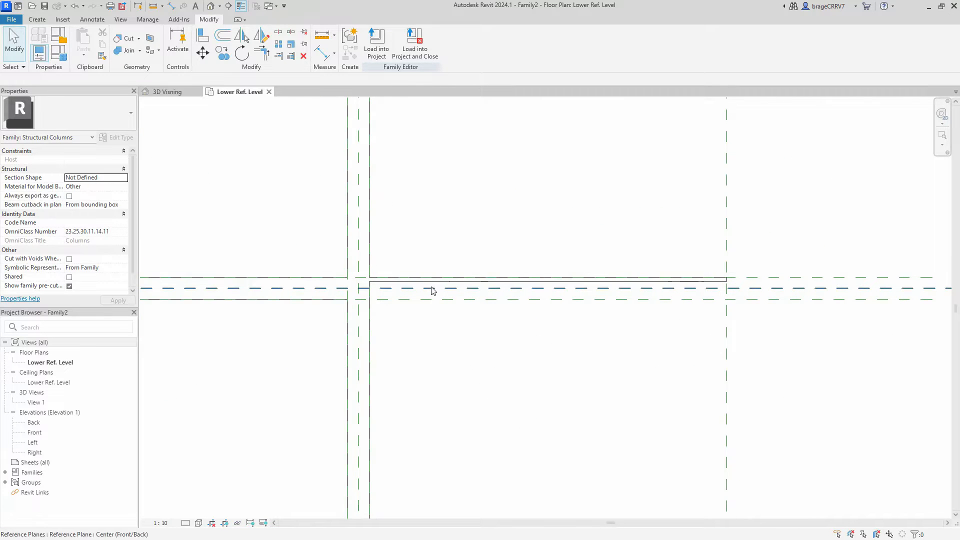
key("a")
key("l")
left_click(428, 299)
left_click(428, 283)
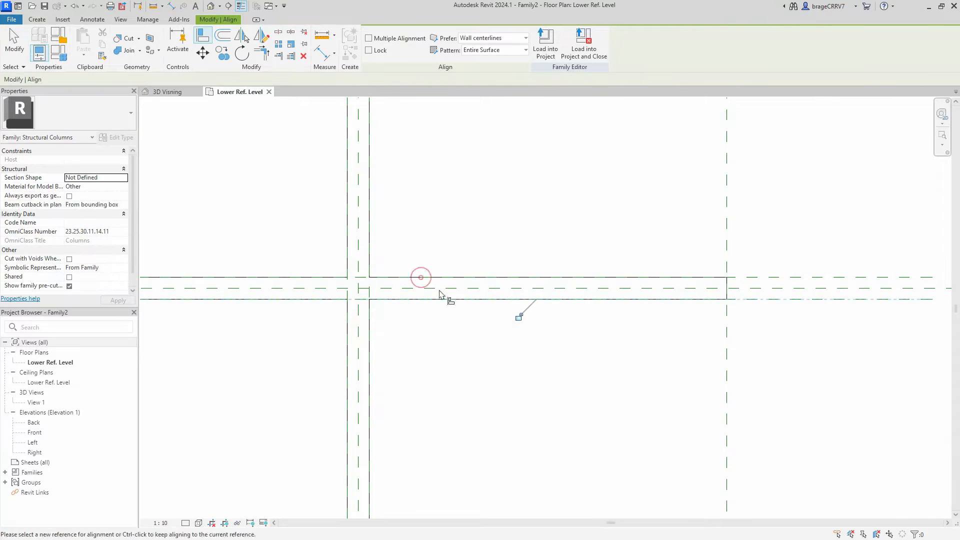
left_click(517, 317)
key("Escape")
key("Escape")
Step: Move the vertical 500 dimension to the left side of the cross, outside the Cross thickness dimension
scroll(503, 362, "down", 4)
scroll(454, 325, "down", 3)
middle_click_drag(491, 364, 422, 326)
scroll(422, 326, "down", 4)
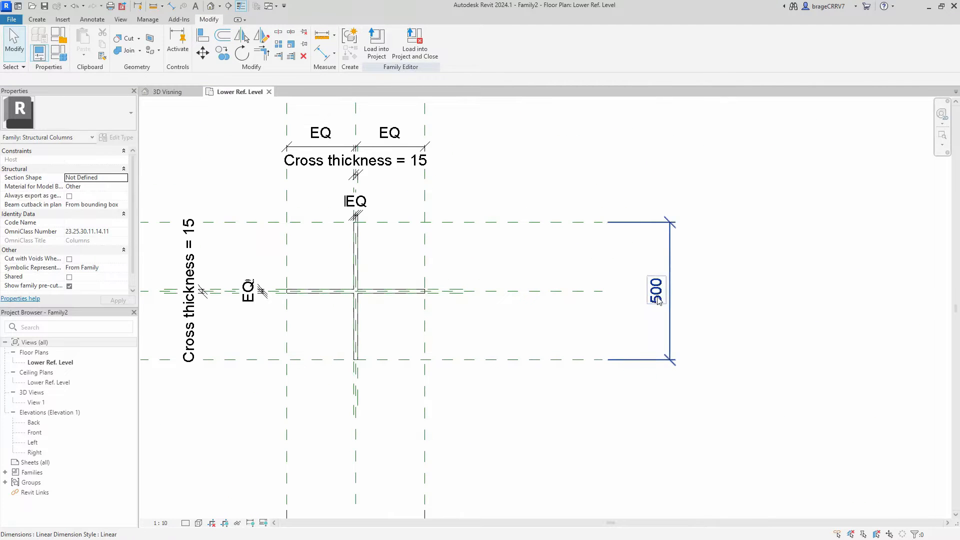
left_click_drag(615, 298, 536, 296)
left_click(497, 376)
middle_click_drag(495, 377, 628, 376)
left_click_drag(666, 299, 360, 299)
left_click_drag(286, 272, 331, 273)
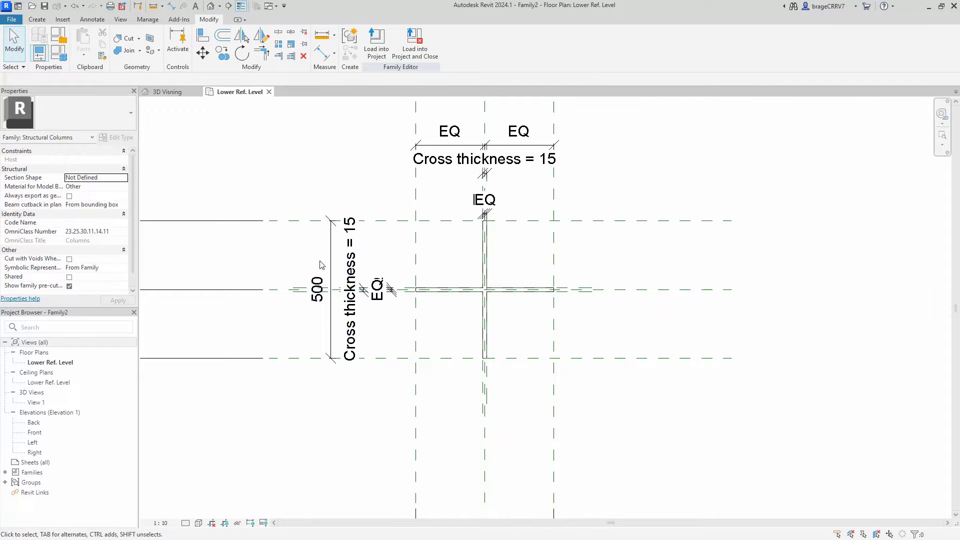
Step: Label the vertical 500 dimension with the Cross width parameter
left_click(413, 42)
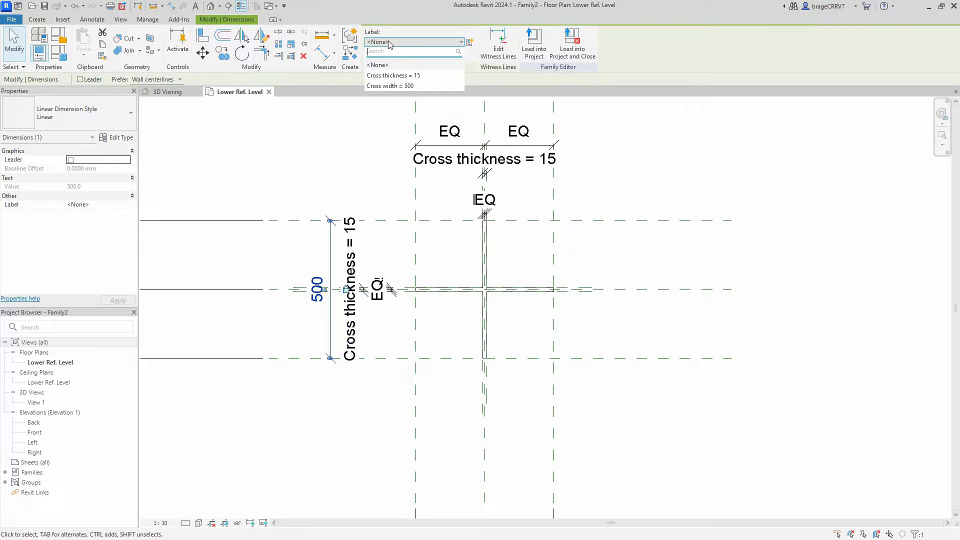
left_click(400, 86)
key("Escape")
Step: Flex the family by applying a Cross width of 300, and restore it to 500
middle_click_drag(364, 193, 261, 182)
scroll(318, 187, "down", 1)
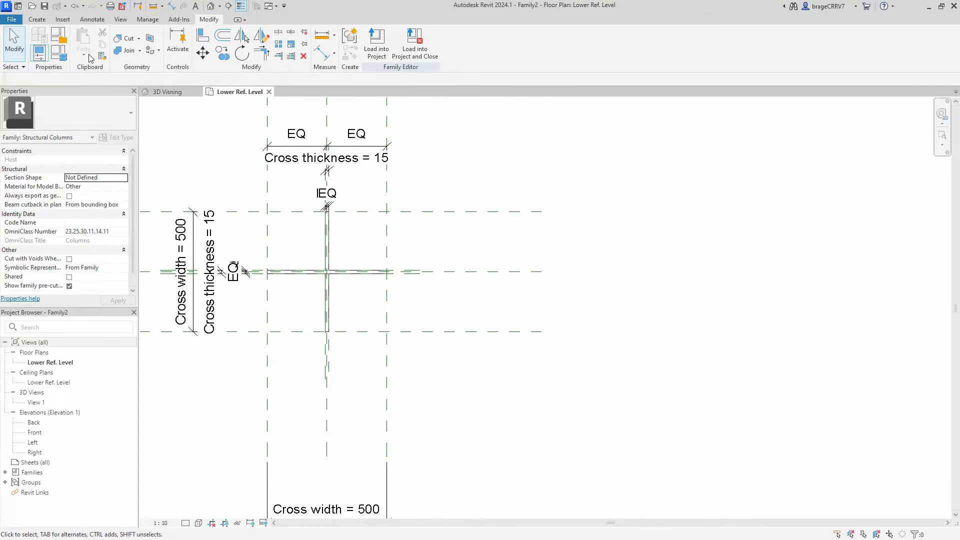
left_click(58, 52)
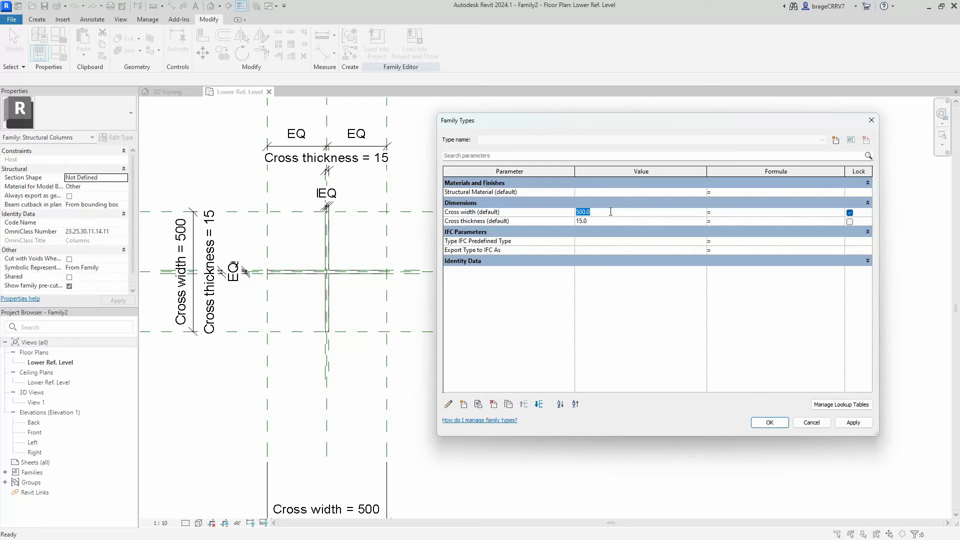
left_click(851, 423)
left_click(606, 212)
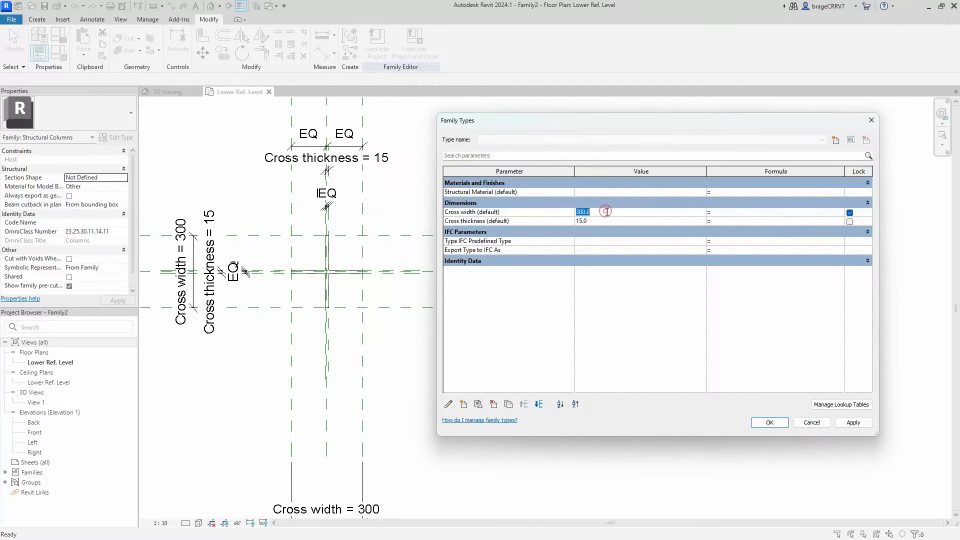
type("500")
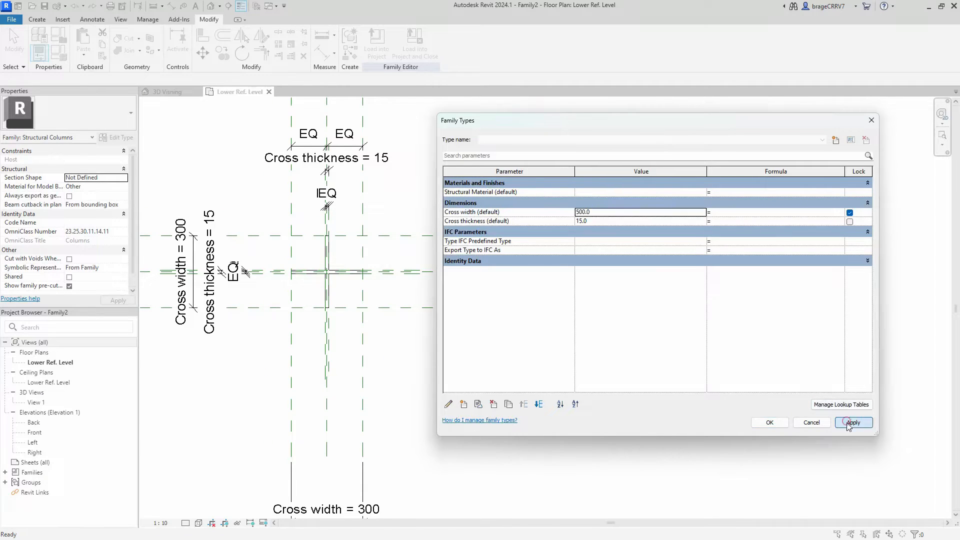
left_click(853, 422)
left_click(769, 423)
Step: In the Front elevation, stretch the cross extrusion's top to a depth of about 3240 and pull its base up above the Lower Ref. Level
double_click(35, 432)
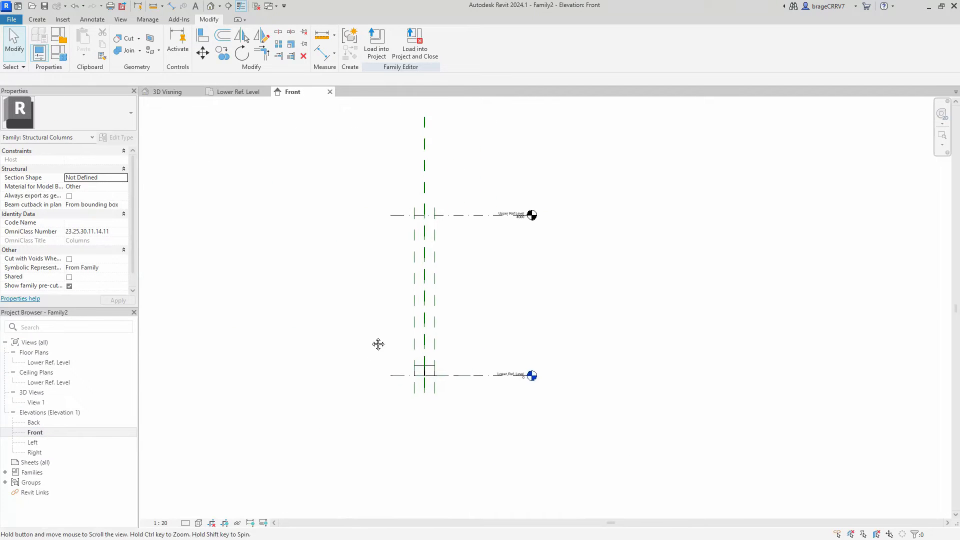
scroll(374, 343, "up", 3)
left_click(450, 416)
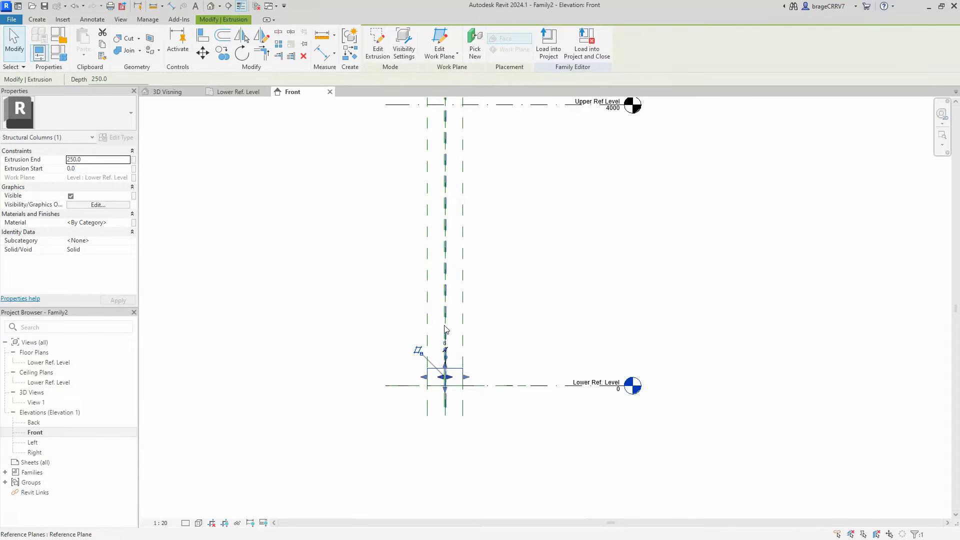
left_click(403, 332)
left_click(434, 374)
scroll(442, 371, "up", 3)
left_click_drag(457, 370, 452, 219)
scroll(456, 357, "down", 5)
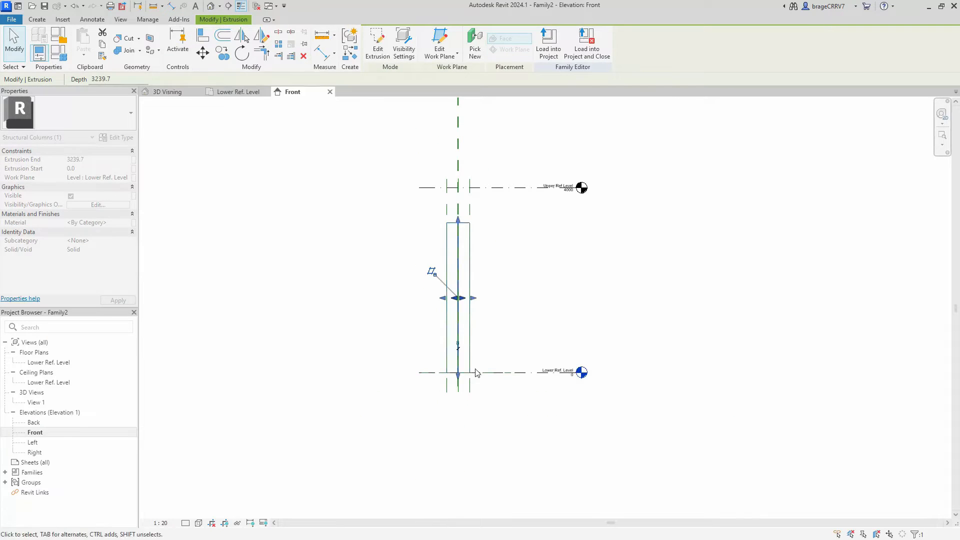
scroll(475, 371, "up", 1)
left_click_drag(453, 378, 453, 354)
left_click(369, 262)
middle_click_drag(370, 264, 375, 298)
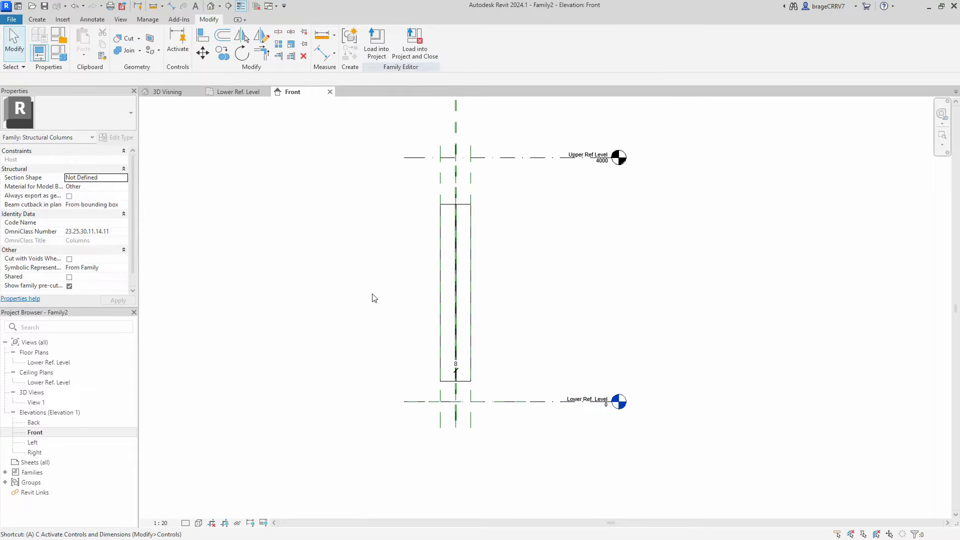
Step: Align the extrusion's top edge to the Upper Ref. Level and its bottom edge to the Lower Ref. Level
key("a")
key("l")
left_click(420, 157)
left_click(449, 204)
left_click(411, 402)
left_click(455, 381)
key("Escape")
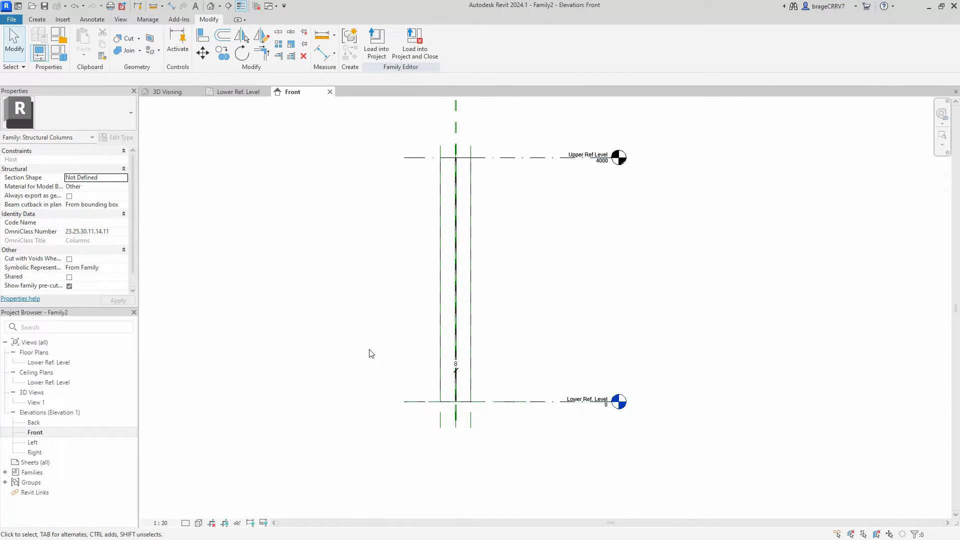
scroll(369, 354, "down", 2)
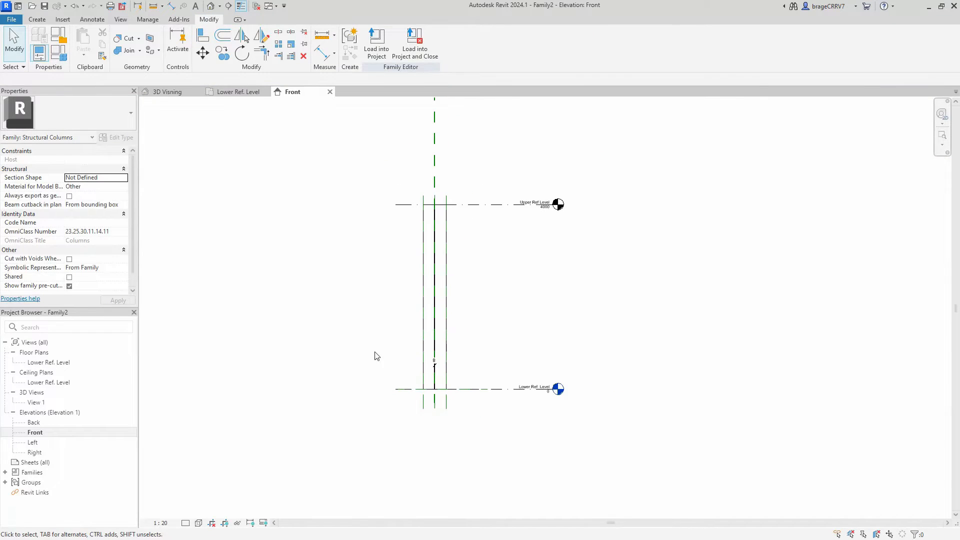
Step: In the default 3D view, associate the extrusion's Material with the Structural Material family parameter
left_click(210, 6)
middle_click_drag(411, 223, 398, 252, "shift")
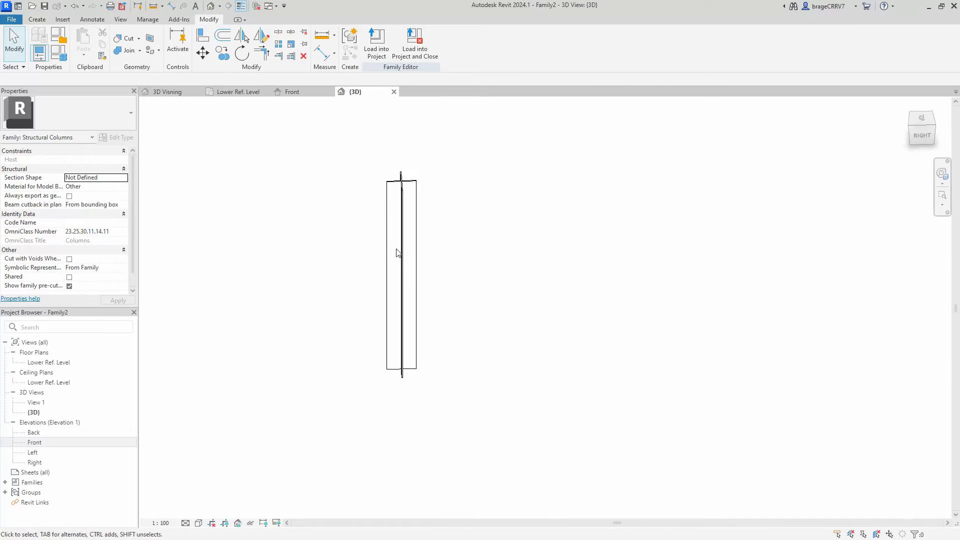
left_click(398, 253)
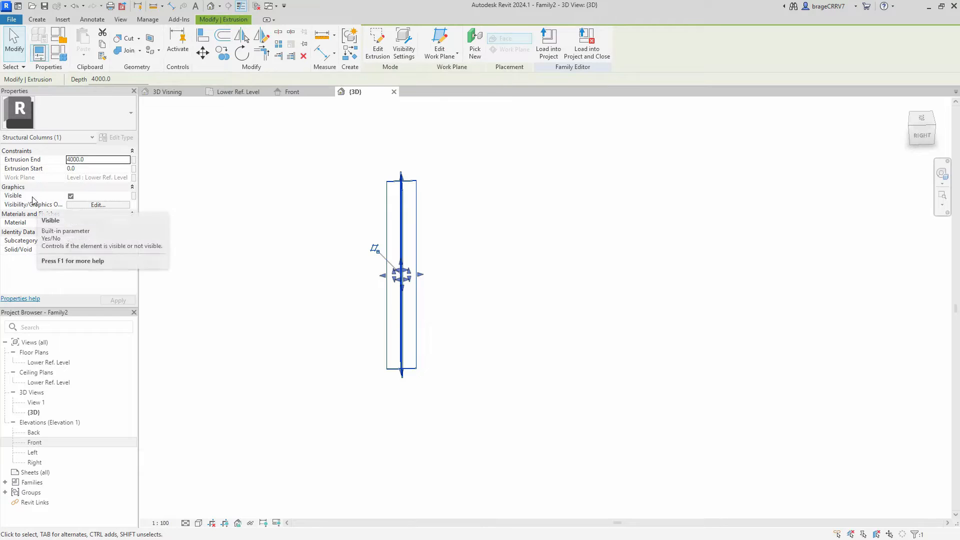
left_click(133, 222)
left_click(456, 238)
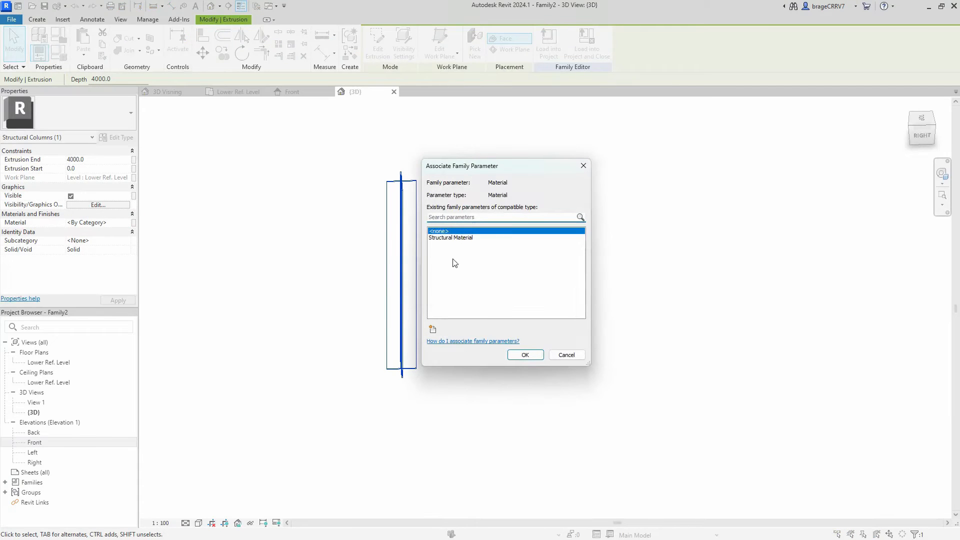
left_click(526, 354)
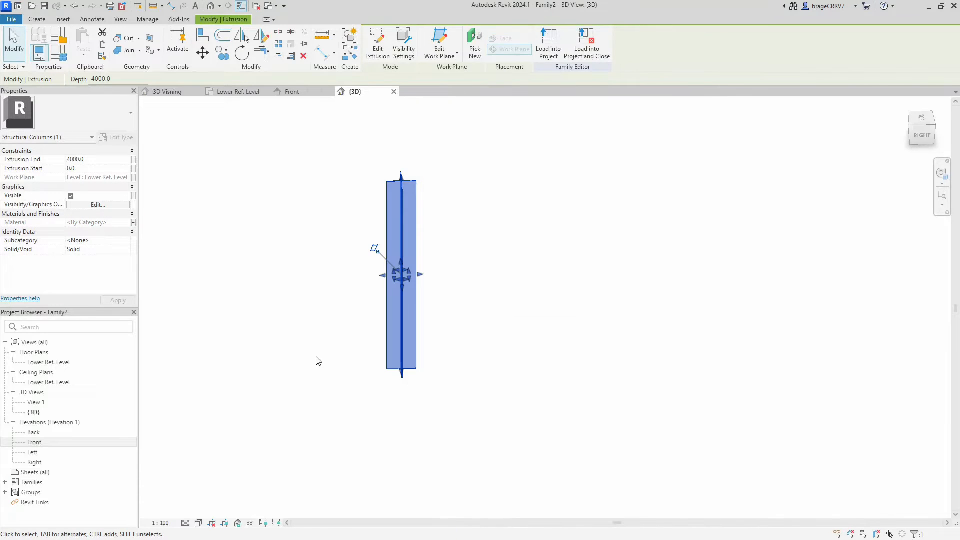
left_click(319, 338)
Step: Save the family to the Desktop as SimpleBeam
mouse_move(450, 367)
middle_mouse_down("shift")
mouse_move(467, 373)
mouse_move(433, 375)
middle_mouse_up("shift")
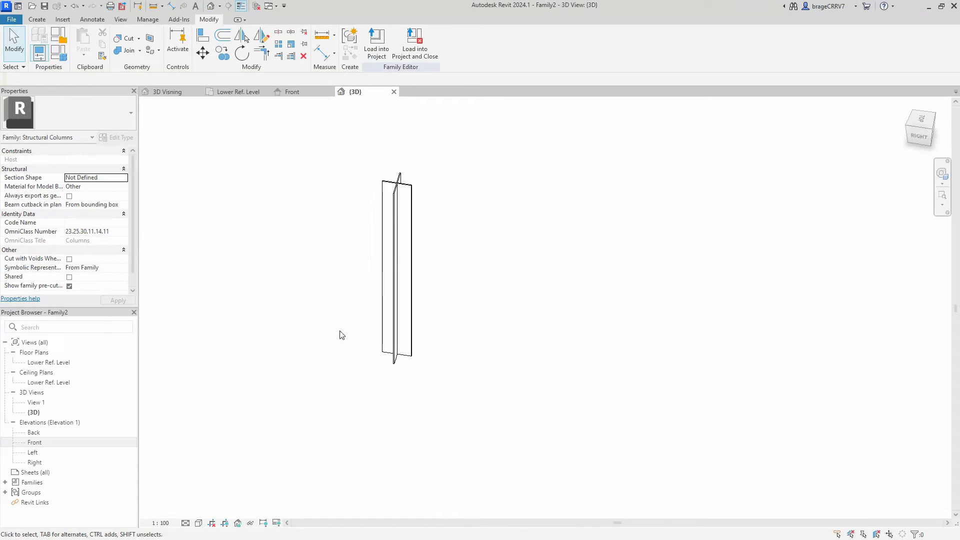
left_click(12, 23)
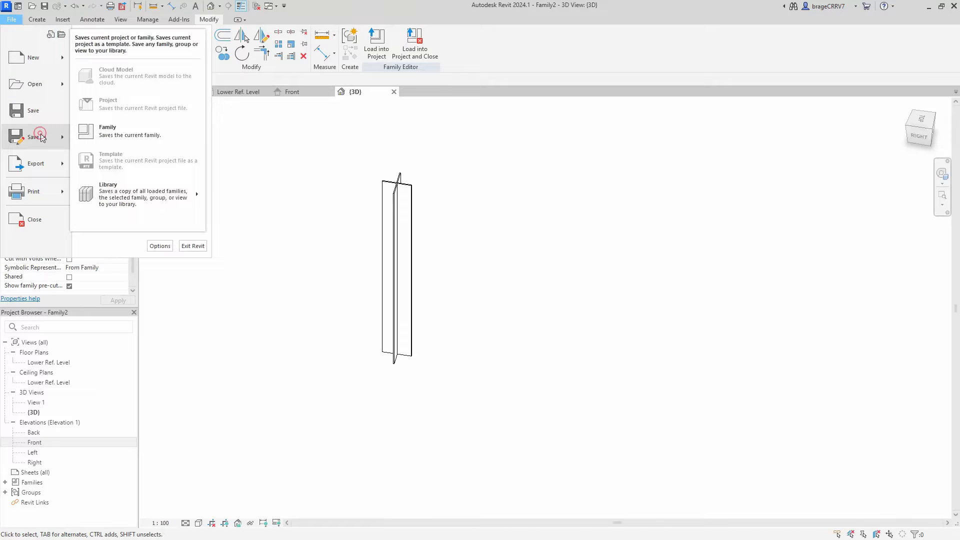
left_click(42, 134)
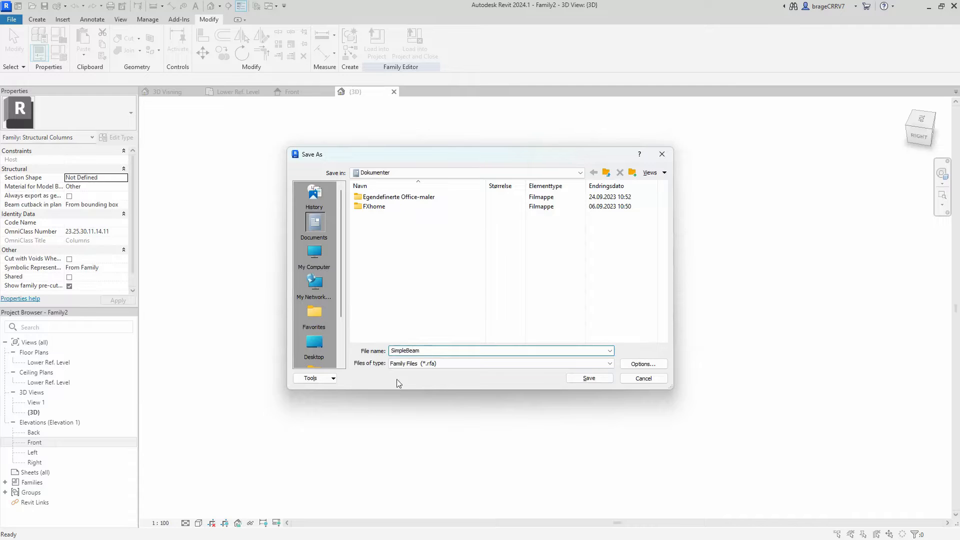
left_click(314, 343)
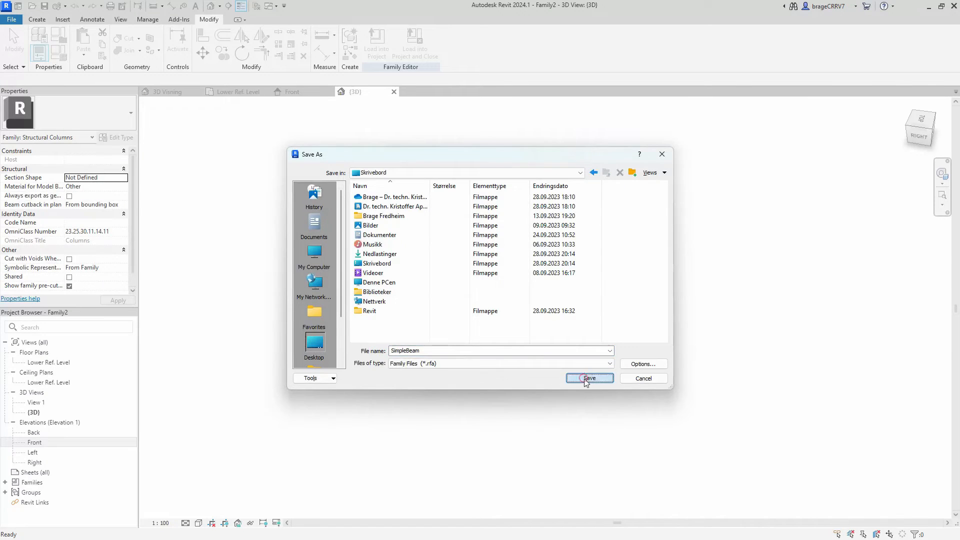
left_click(589, 378)
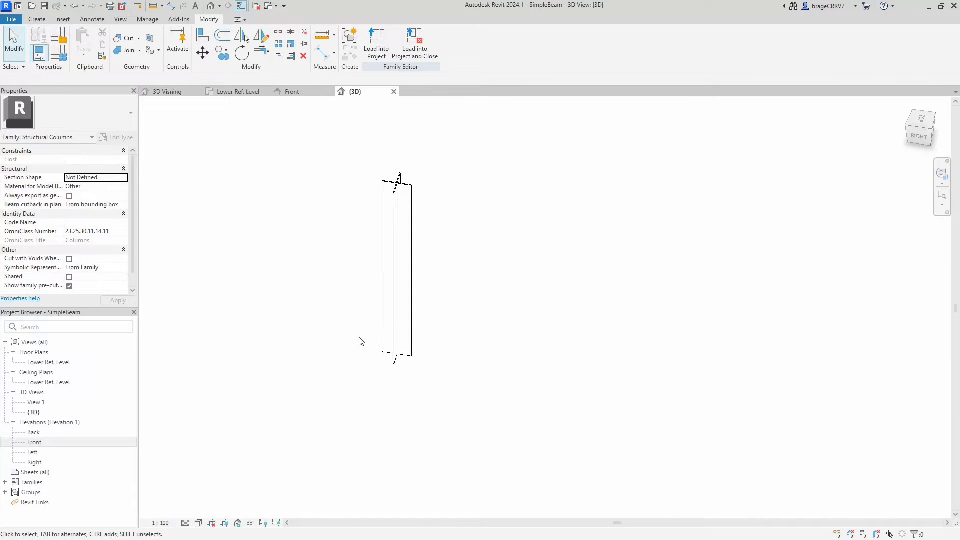
Step: Purge all unused items from the family, running the purge twice
left_click(148, 19)
left_click(222, 50)
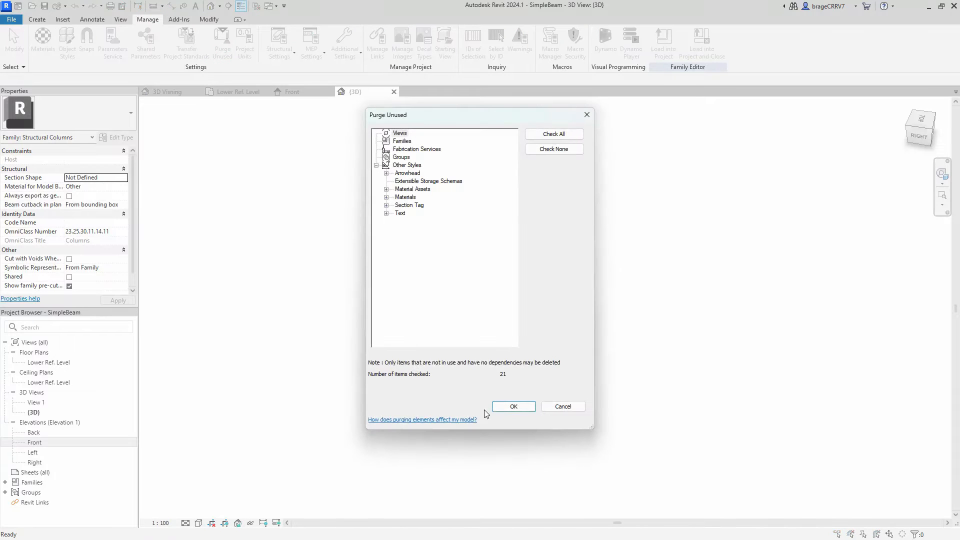
left_click(498, 409)
left_click(215, 50)
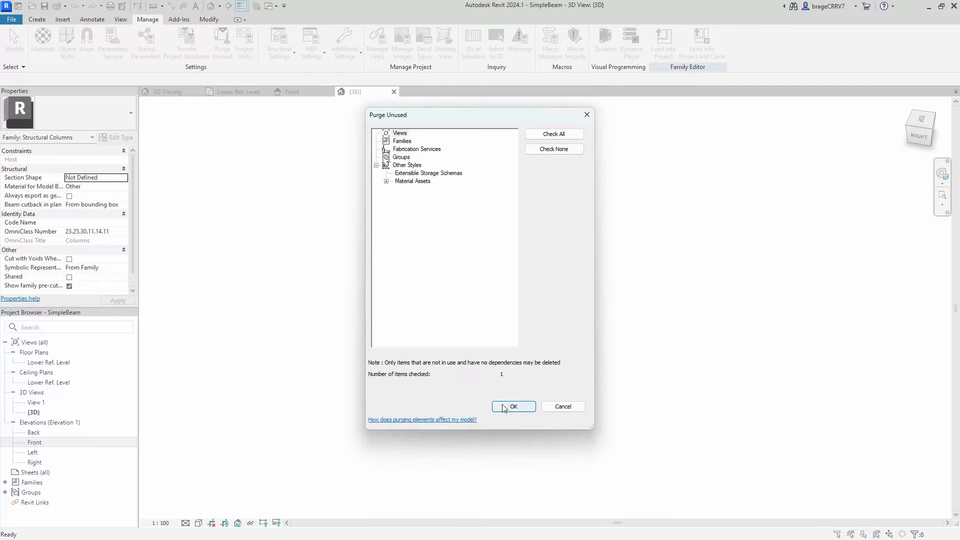
left_click(501, 407)
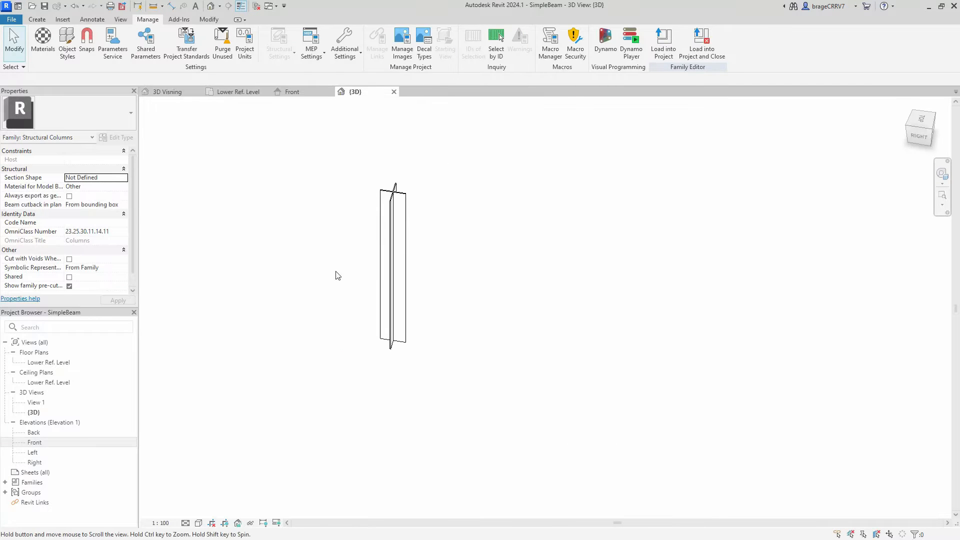
Step: Load the family into the EngineerBear project and place one SimpleBeam column in the 3D view
left_click(664, 43)
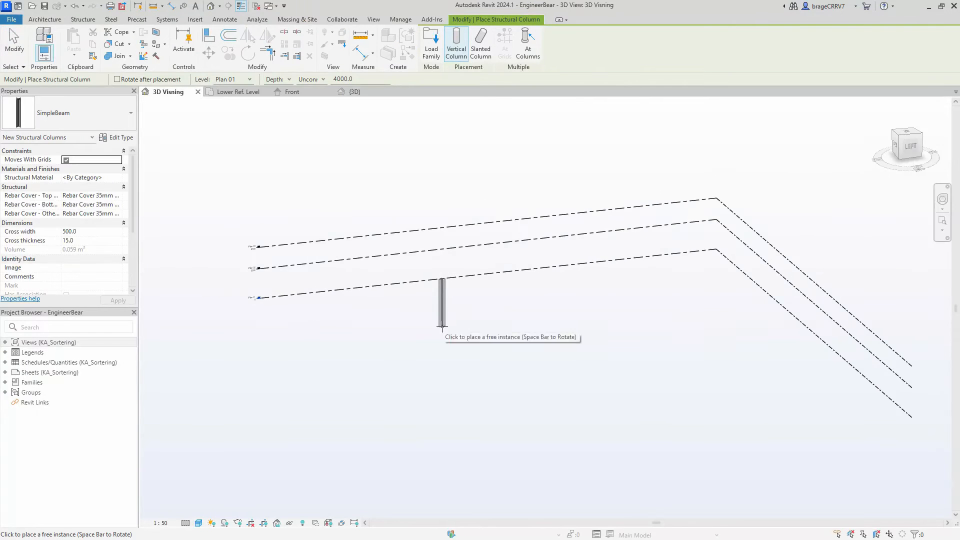
left_click(400, 322)
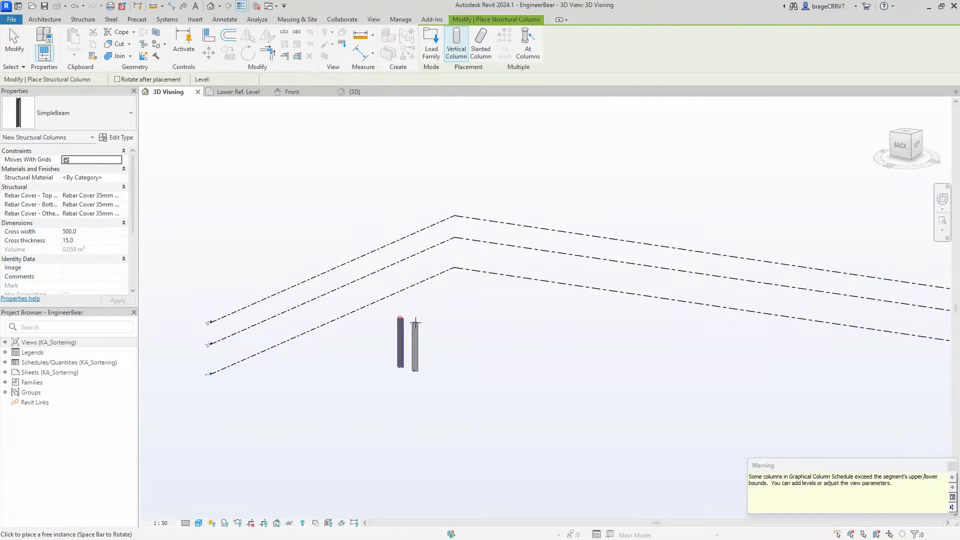
key("Escape")
Step: Set the placed column's Top Level to Plan 02 and Base Offset to 0, and check it from the left side
middle_click_drag(471, 361, 406, 336, "shift")
left_click(439, 328)
left_click(75, 178)
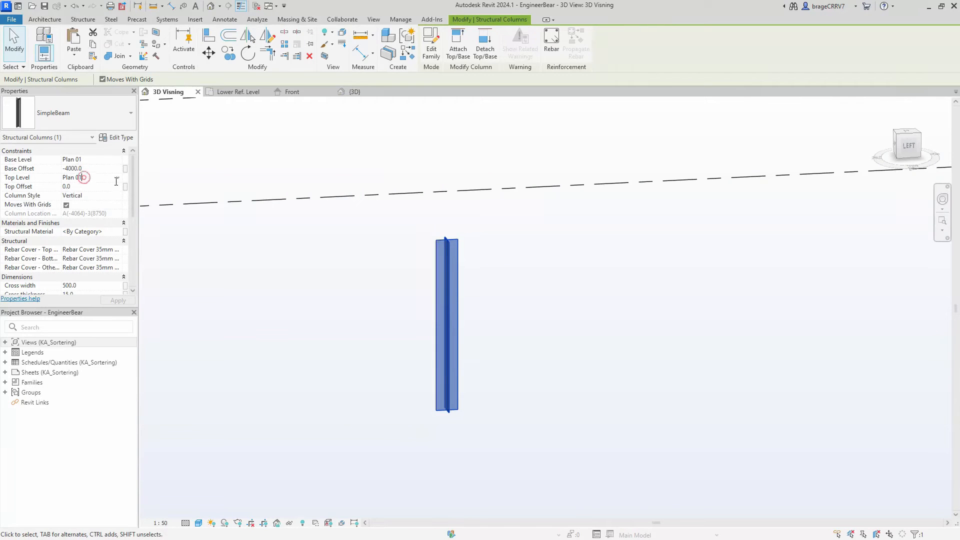
left_click(120, 178)
left_click(80, 193)
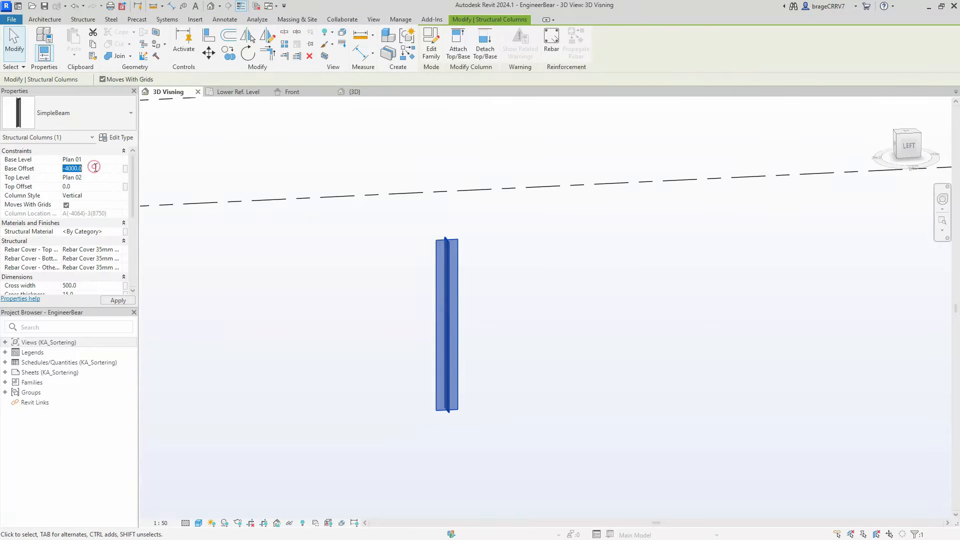
scroll(403, 293, "down", 3)
left_click(403, 294)
middle_click_drag(408, 318, 395, 250, "shift")
left_click(906, 143)
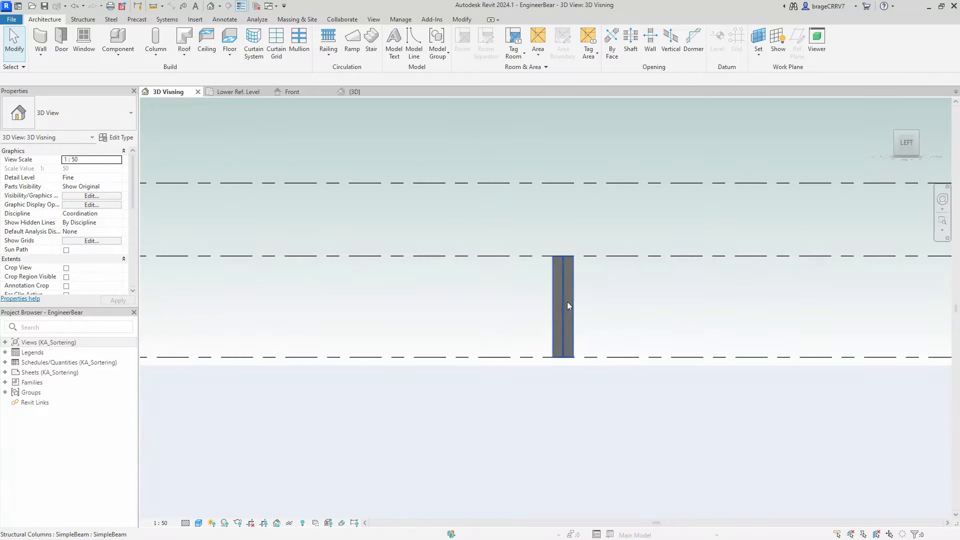
Step: Set the placed column's Cross width to 250
left_click(562, 302)
middle_click_drag(562, 302, 664, 403, "shift")
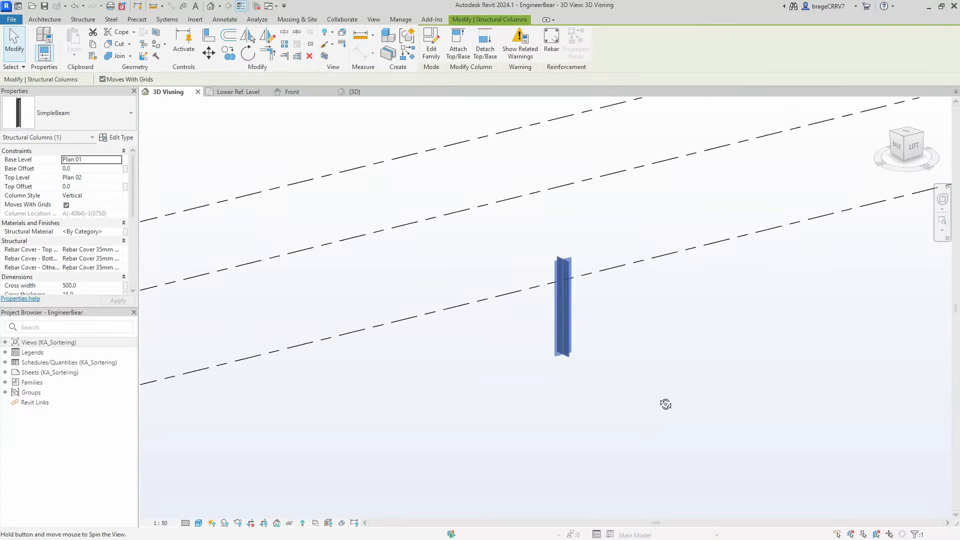
left_click(632, 381)
left_click(567, 319)
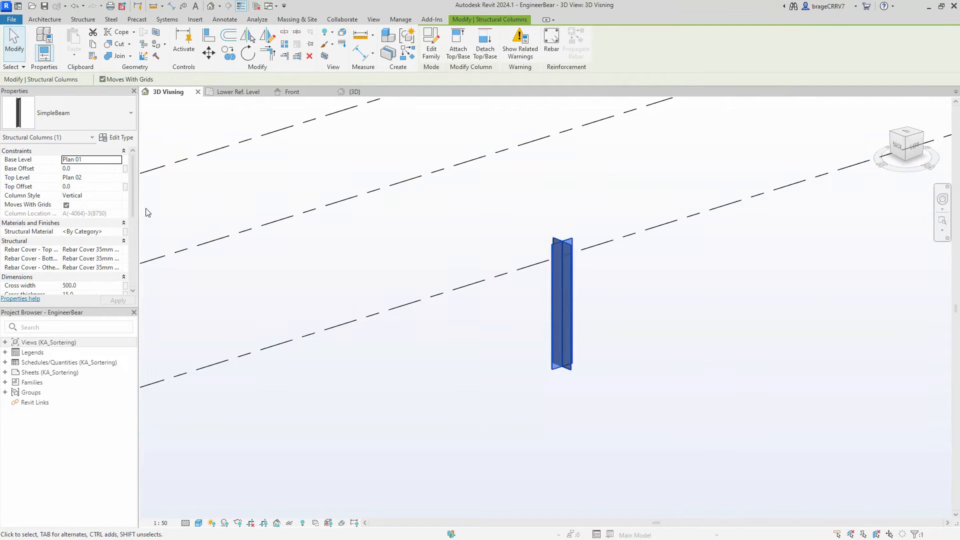
scroll(96, 196, "down", 3)
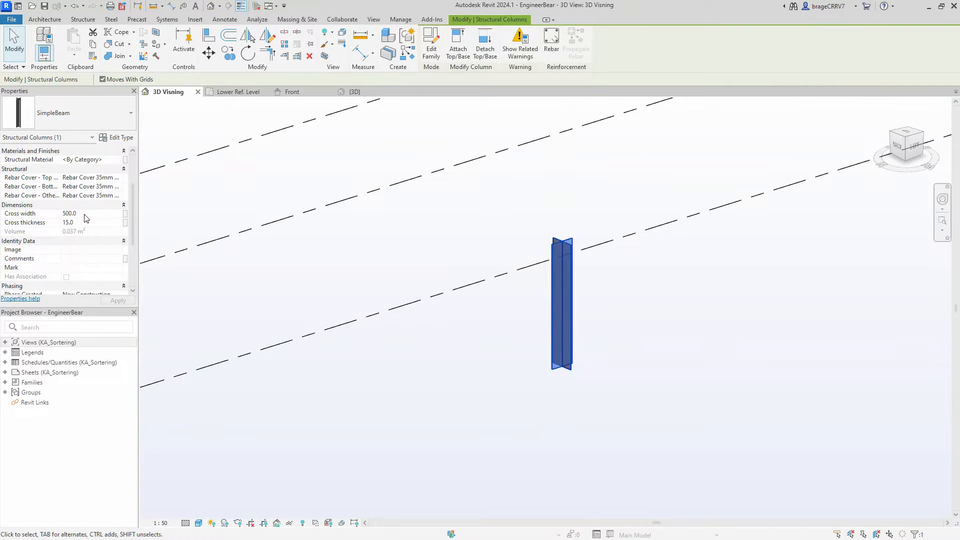
left_click(85, 214)
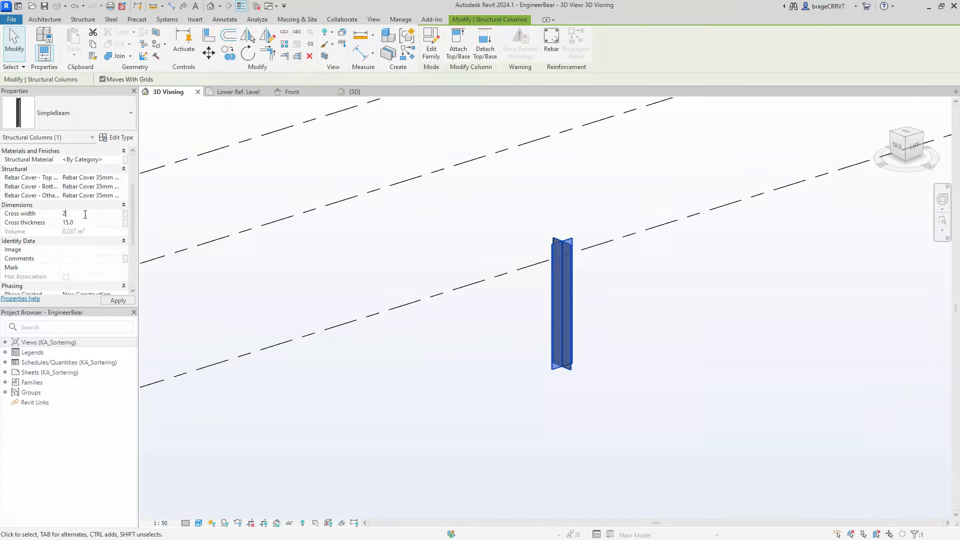
scroll(625, 268, "up", 4)
left_click(618, 280)
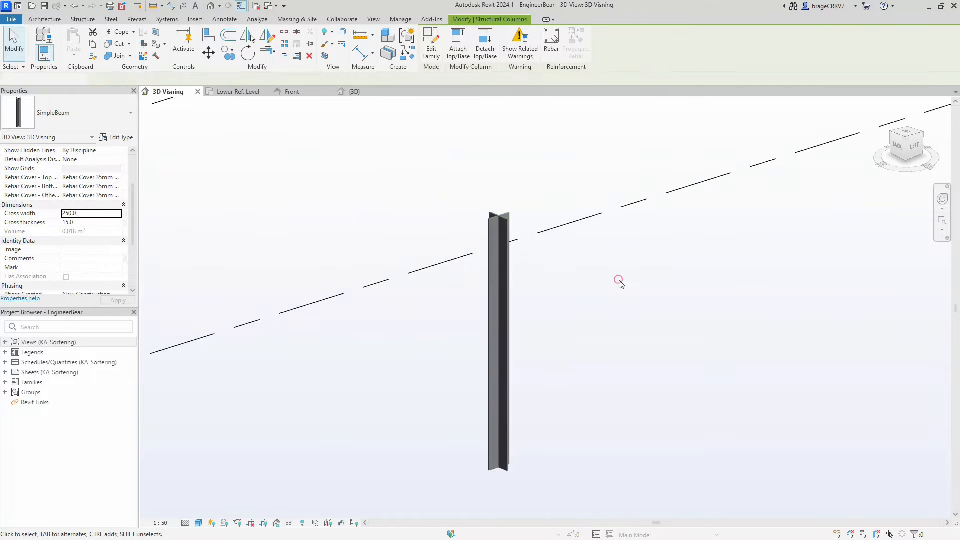
Step: Open the placed column's SimpleBeam family for editing
left_click(510, 263)
scroll(89, 200, "up", 3)
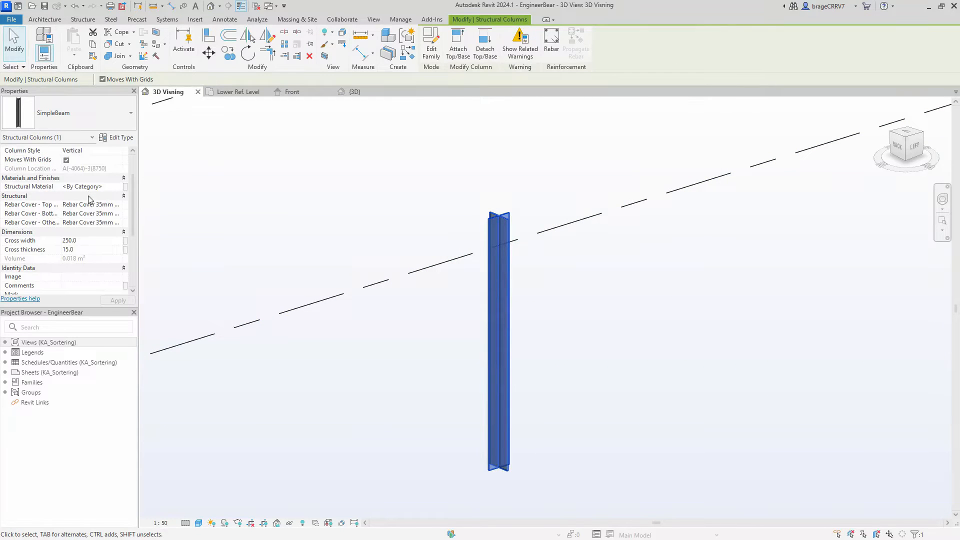
scroll(91, 201, "down", 1)
left_click(431, 45)
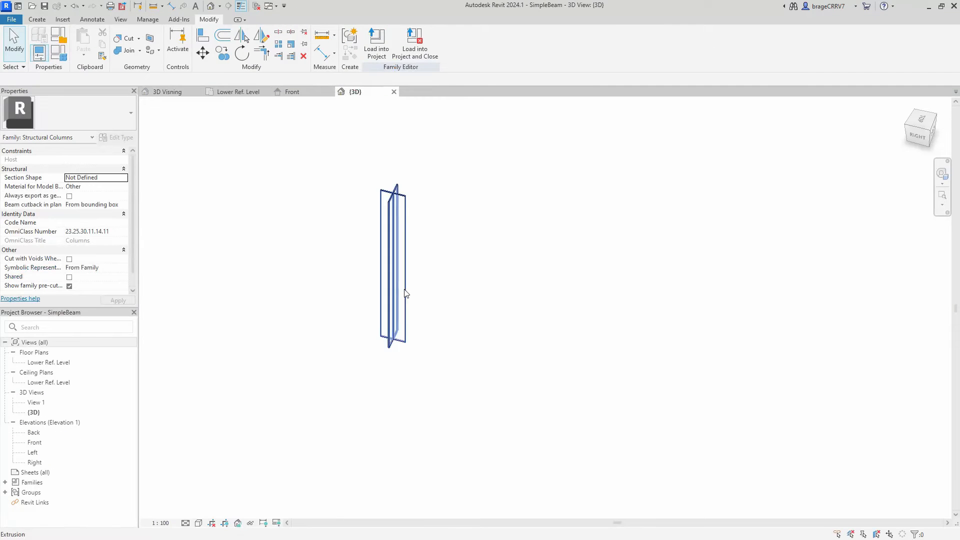
Step: Change the family's Material for Model Behavior and reload the family into the EngineerBear project
left_click(58, 36)
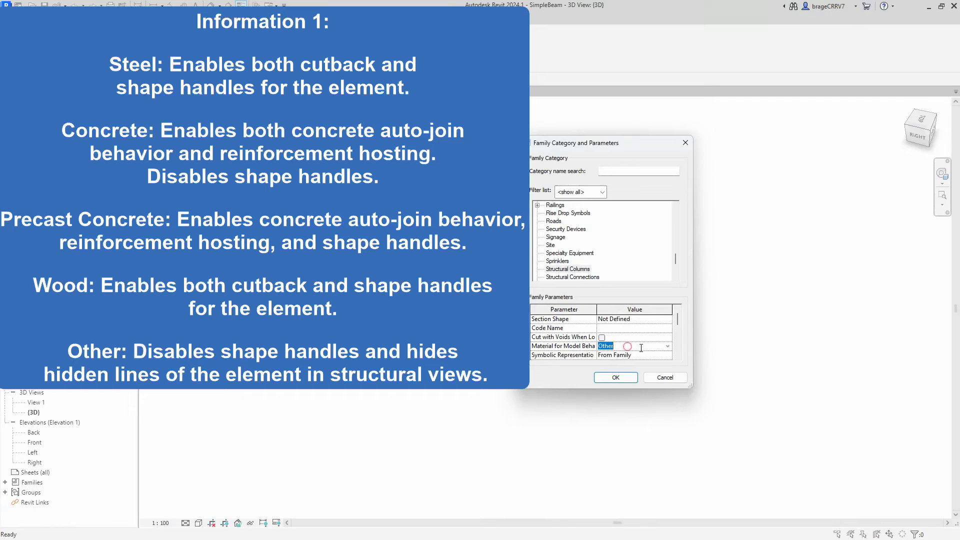
left_click(667, 347)
left_click(617, 361)
left_click(616, 377)
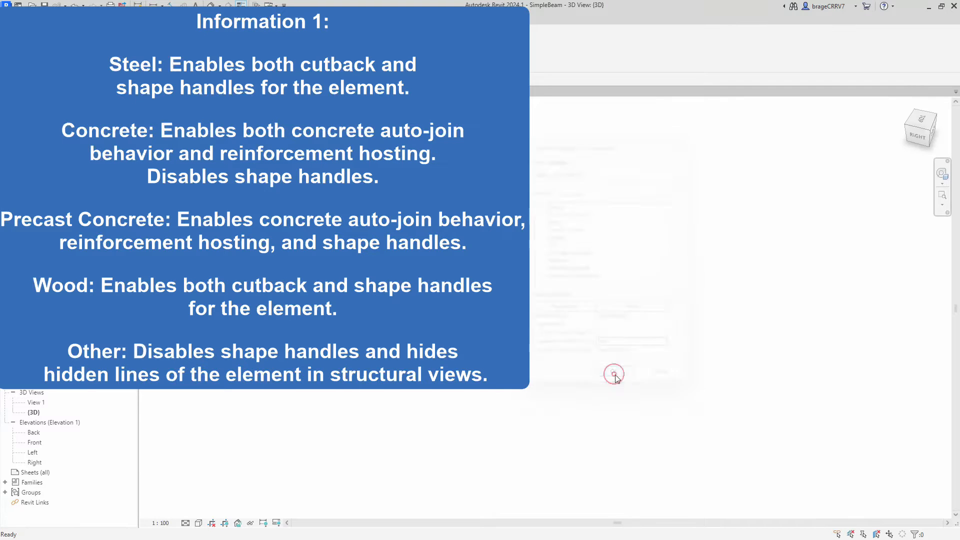
left_click(506, 43)
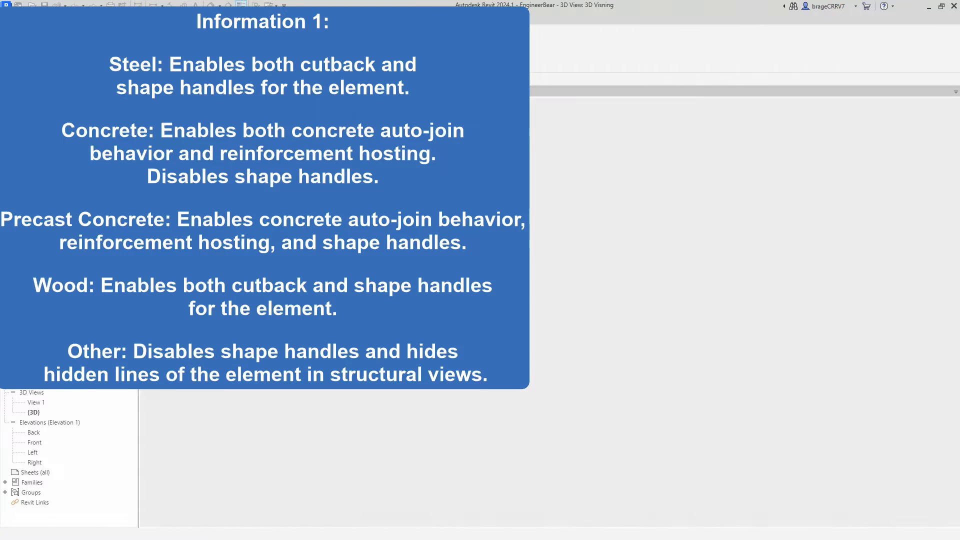
left_click(483, 244)
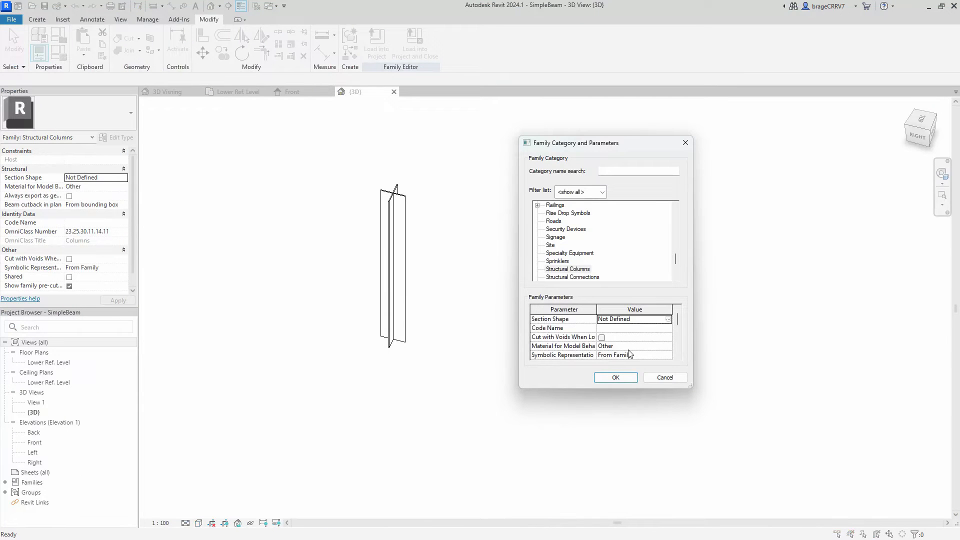
Step: Set the family's Material for Model Behavior to Steel
left_click(669, 346)
left_click(611, 358)
left_click(615, 377)
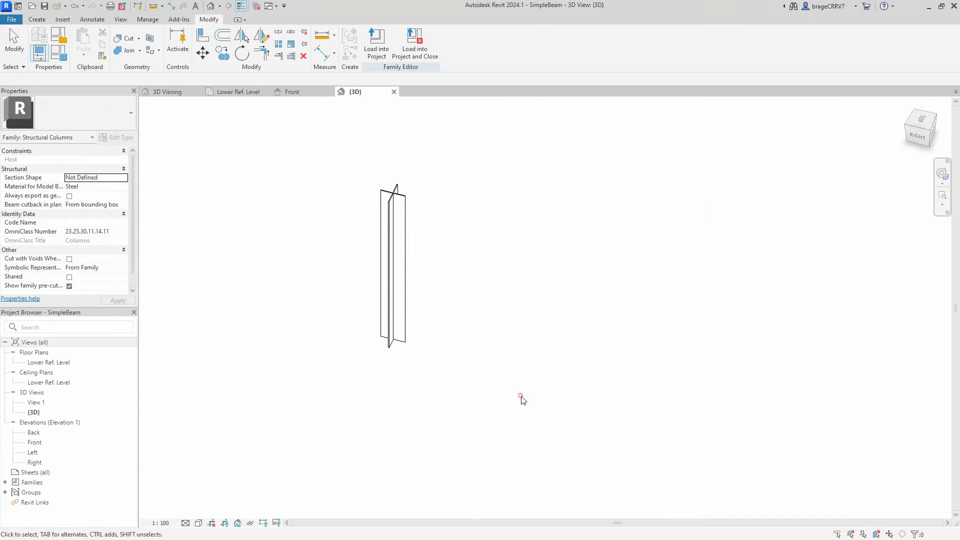
Step: Load the edited SimpleBeam family into the EngineerBear project and select the placed column to review its instance properties
left_click(377, 49)
left_click(452, 250)
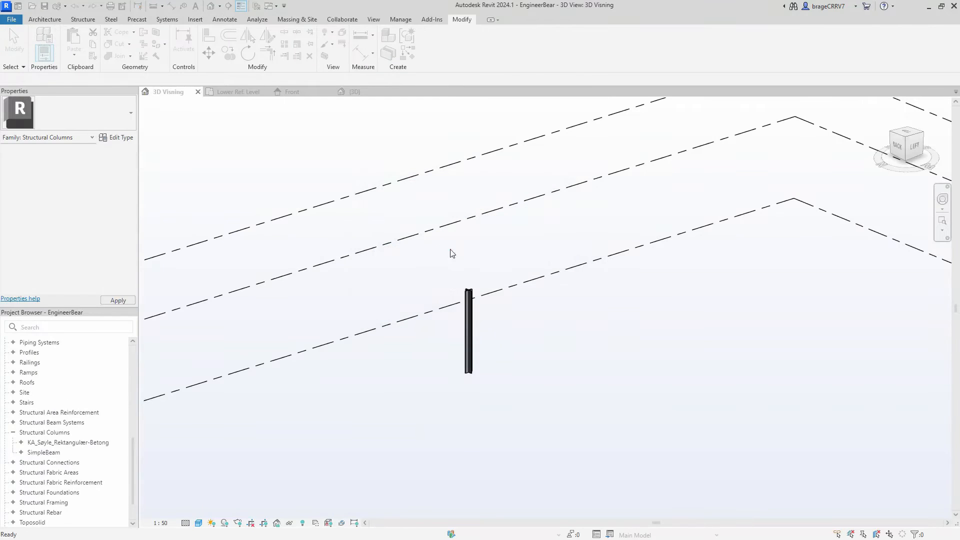
left_click(470, 337)
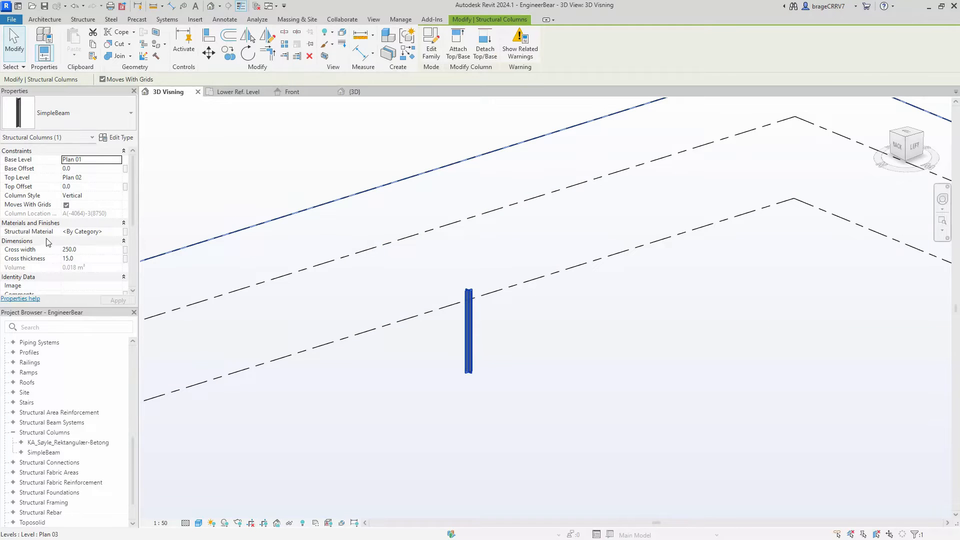
left_click_drag(138, 225, 235, 227)
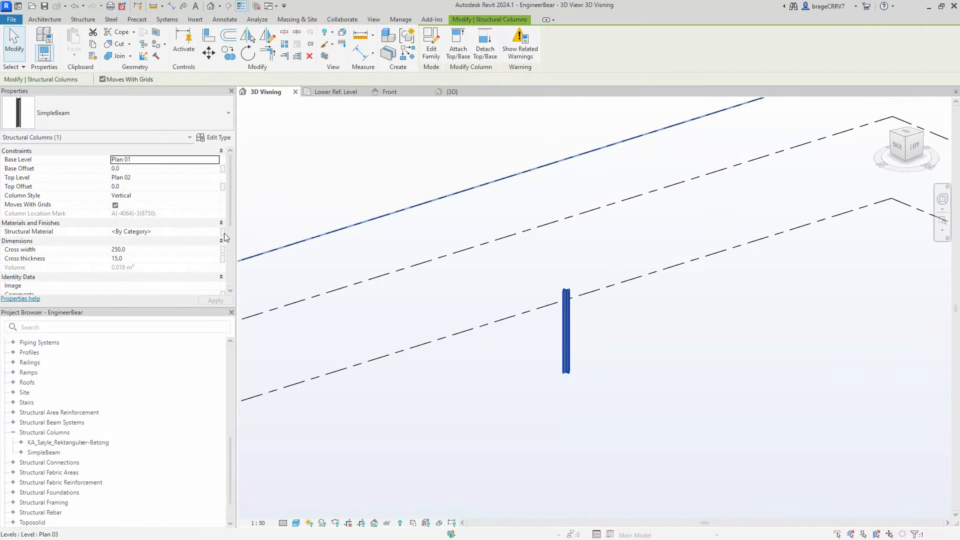
scroll(141, 232, "down", 5)
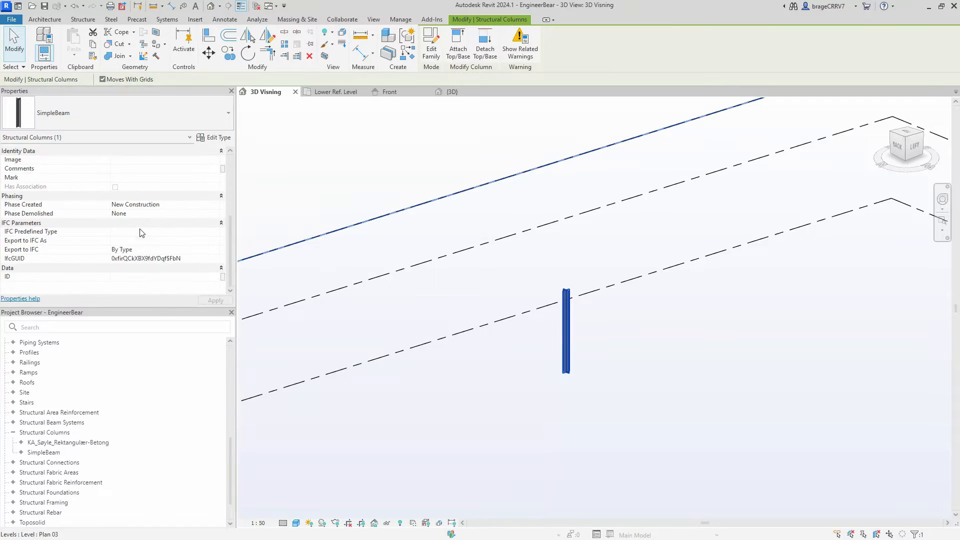
scroll(142, 232, "up", 1)
Step: Set the placed column's Cross width to 500 and its Cross thickness to 30
left_click(141, 169)
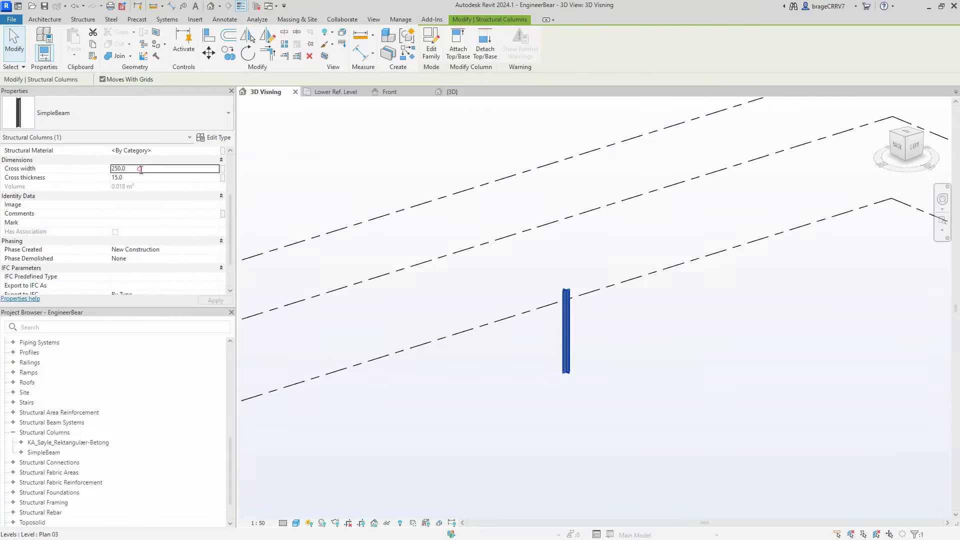
type("500")
key("Return")
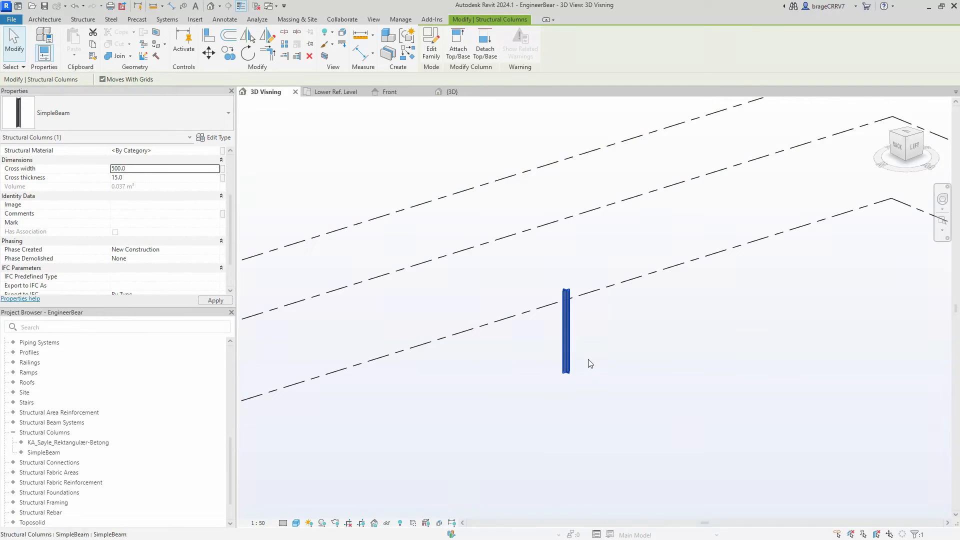
left_click(143, 174)
type("30")
key("Return")
scroll(496, 277, "up", 5)
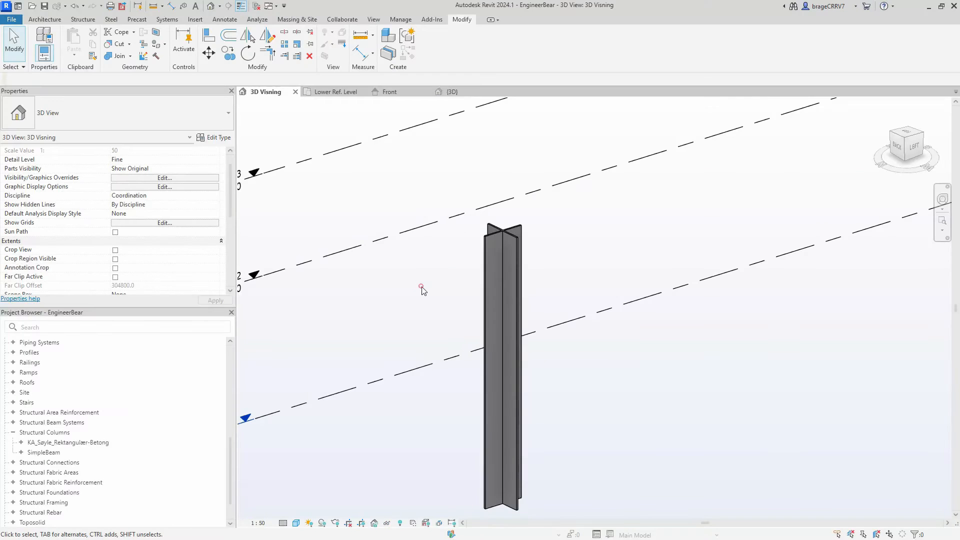
Step: Create a new family from the Metric Structural Column template
left_click(12, 19)
mouse_move(45, 61)
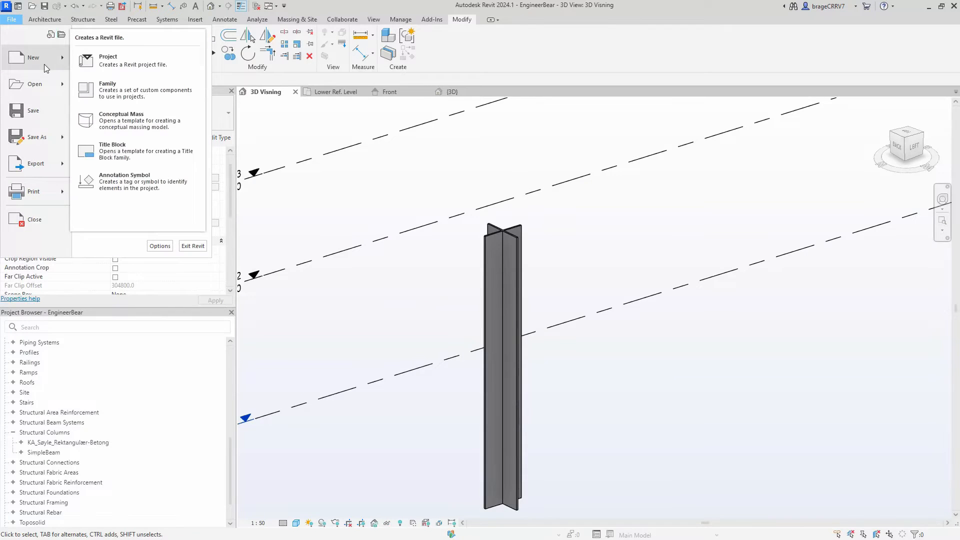
left_click(111, 86)
left_click_drag(576, 190, 574, 281)
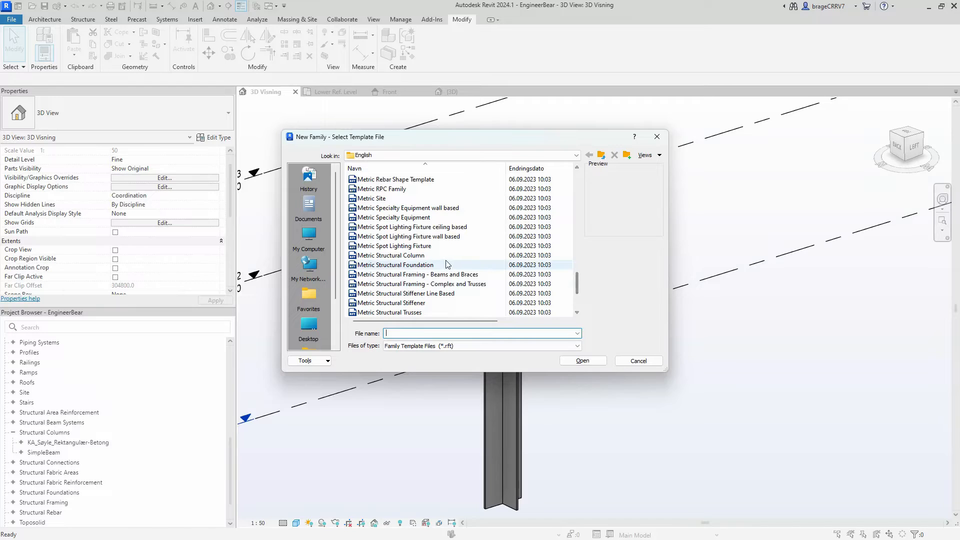
left_click(431, 255)
left_click(582, 360)
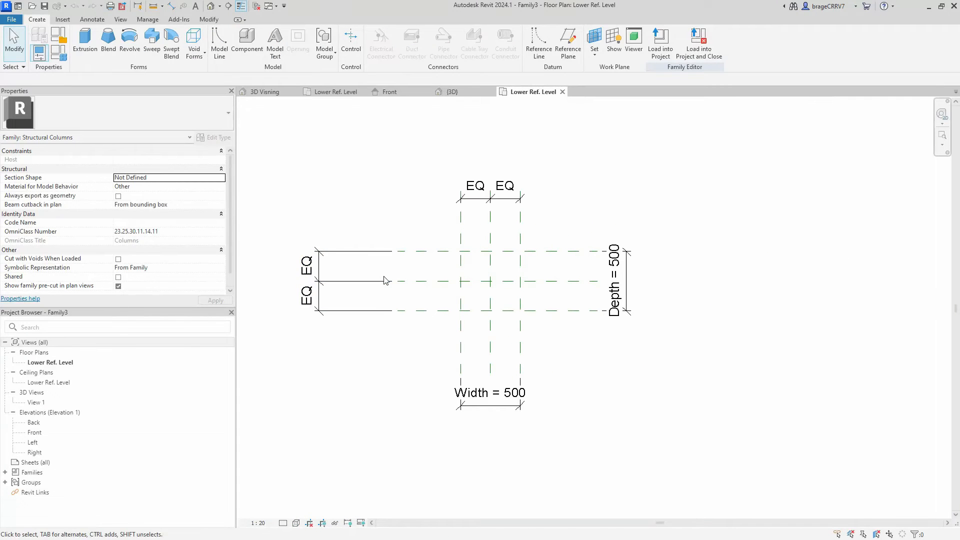
Step: Move the Depth dimension farther away from the ends of the horizontal reference planes
middle_click_drag(633, 283, 622, 283)
left_click_drag(616, 283, 636, 284)
scroll(480, 270, "up", 3)
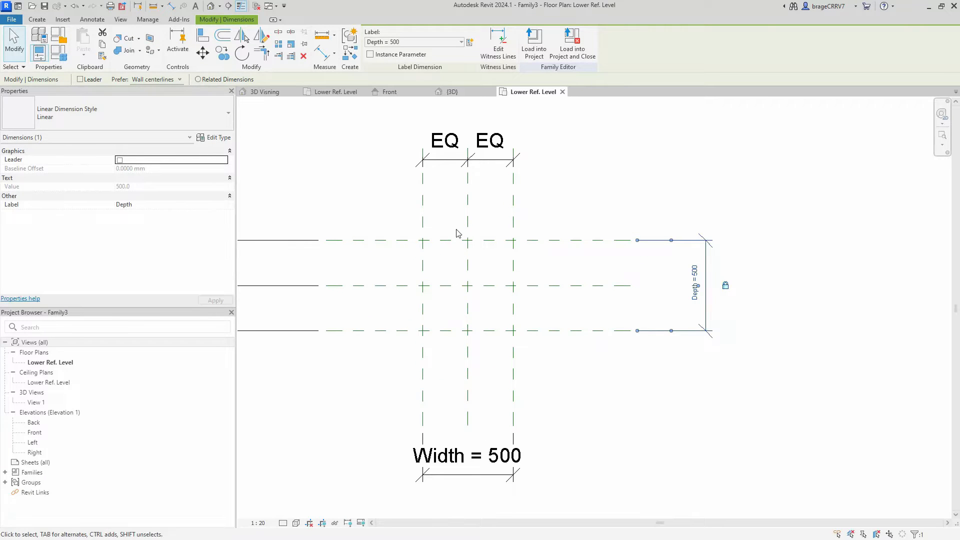
Step: Draw two vertical and two horizontal reference planes, one on each side of the existing centre planes
key("r")
key("p")
left_click(460, 197)
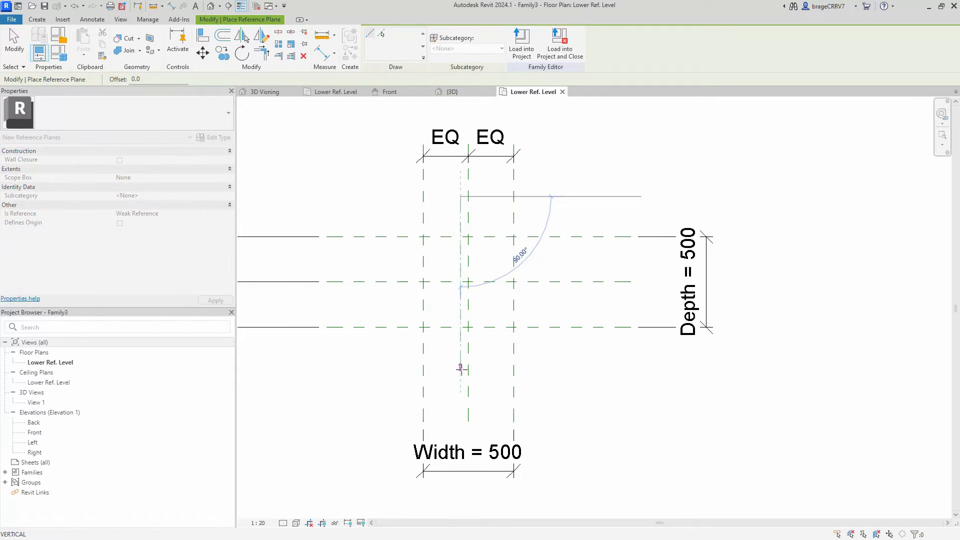
left_click(460, 368)
left_click(478, 197)
left_click(479, 368)
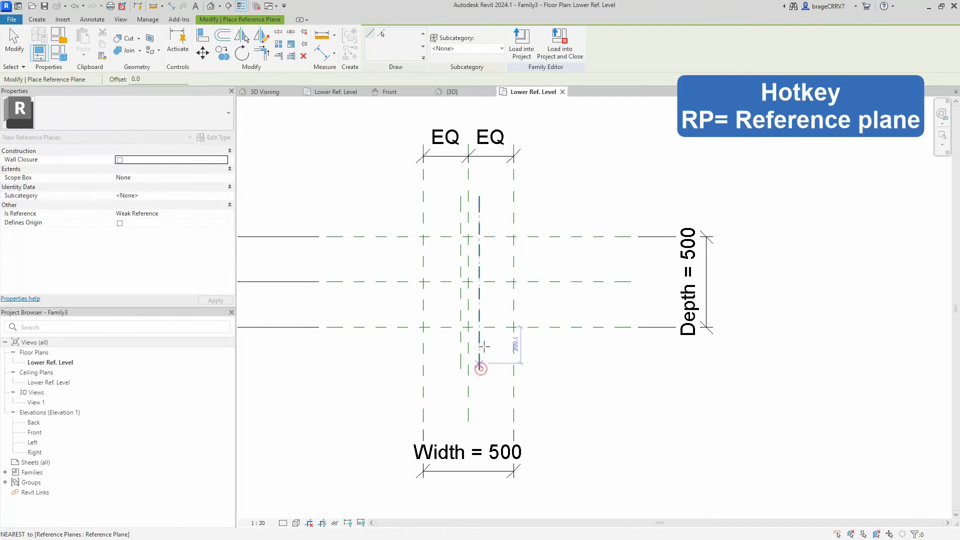
left_click(631, 293)
left_click(321, 292)
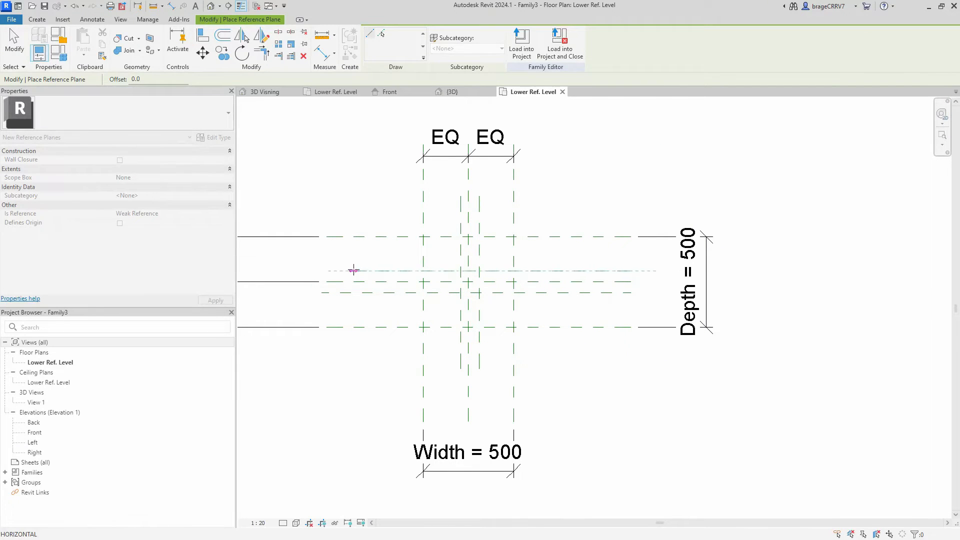
left_click(333, 286)
key("Escape")
key("Escape")
Step: Place a chained aligned dimension across the inner vertical reference planes and the centre plane between them
scroll(384, 237, "up", 3)
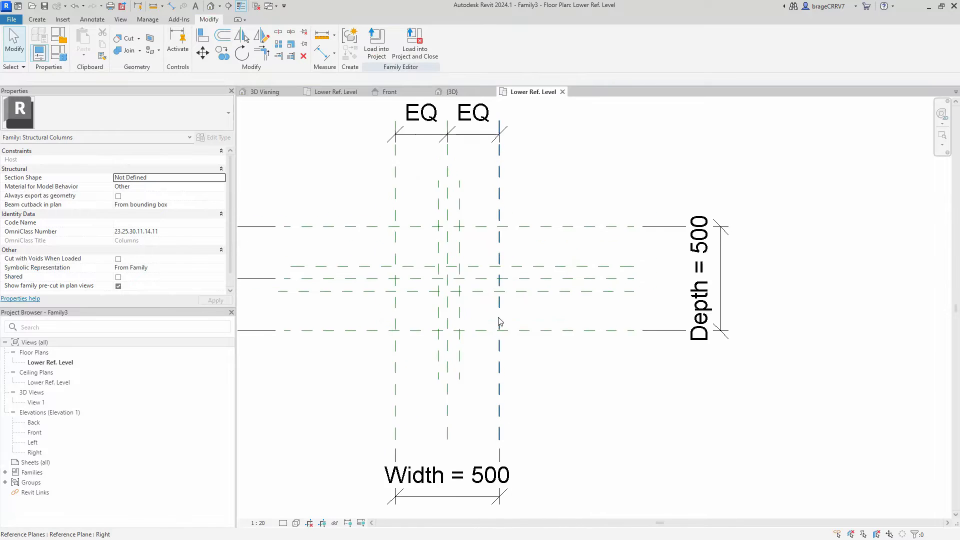
key("d")
key("i")
scroll(430, 234, "up", 3)
left_click(429, 233)
left_click(445, 235)
left_click(468, 234)
middle_click_drag(477, 265, 471, 354)
left_click(436, 204)
Step: Add an overall aligned dimension between the two inner vertical reference planes, above the chained dimension
left_click(423, 244)
left_click(461, 250)
left_click(447, 156)
key("Escape")
key("Escape")
middle_click_drag(446, 165, 460, 266)
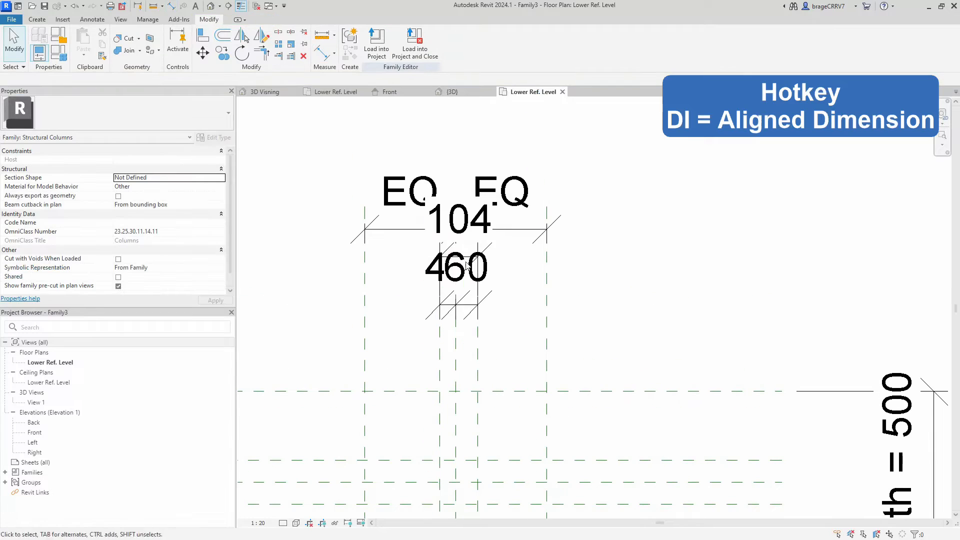
Step: Set the view scale to 1:10 and move the upper EQ dimension clear of the new dimensions
left_click(258, 522)
left_click(269, 413)
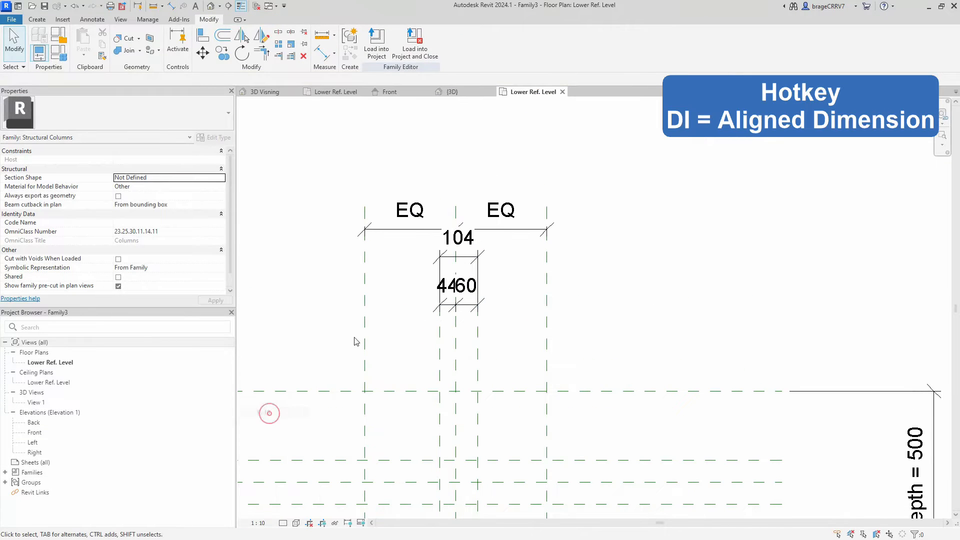
left_click_drag(411, 230, 417, 208)
key("Escape")
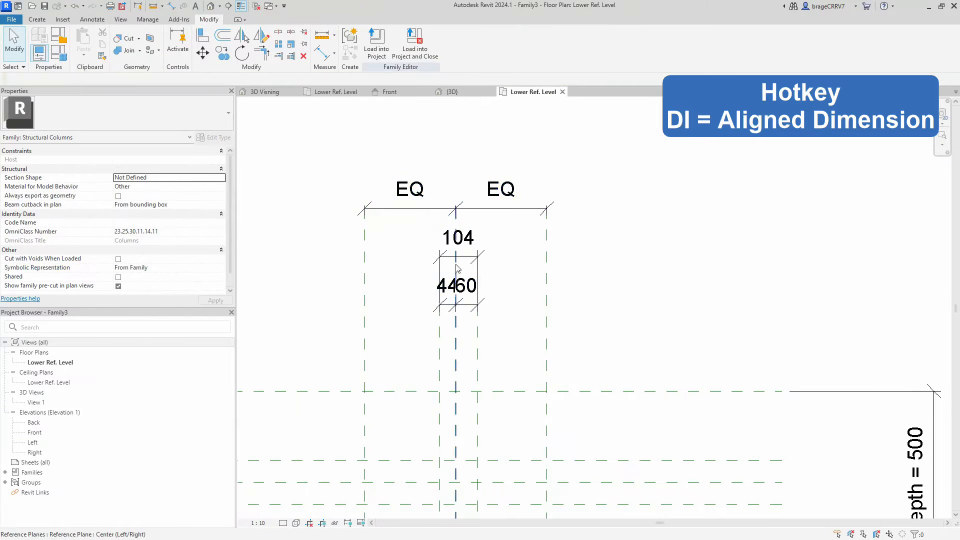
scroll(457, 259, "up", 1)
scroll(458, 289, "down", 3)
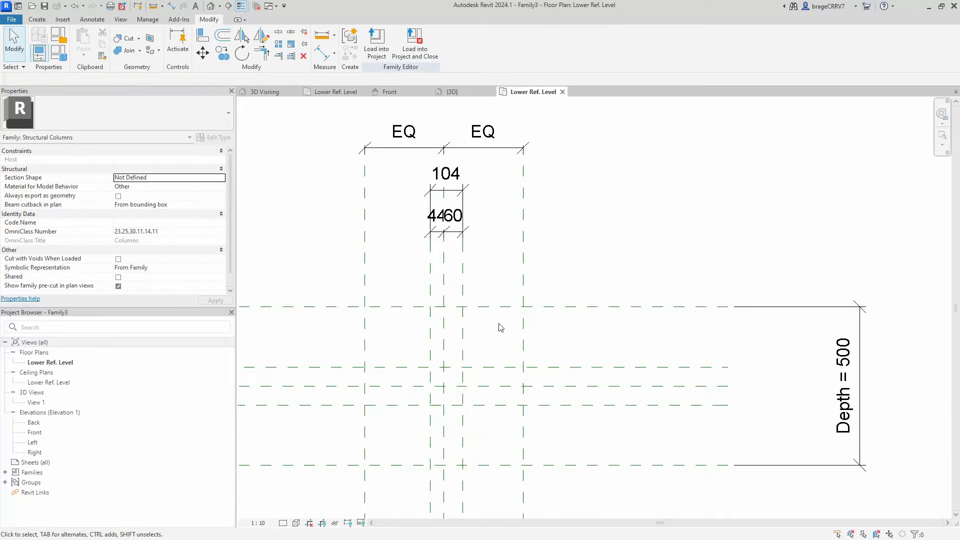
Step: Make the chained dimension equal so the inner vertical reference planes are centred on the centre plane
middle_click_drag(497, 326, 492, 318)
key("i")
key("Escape")
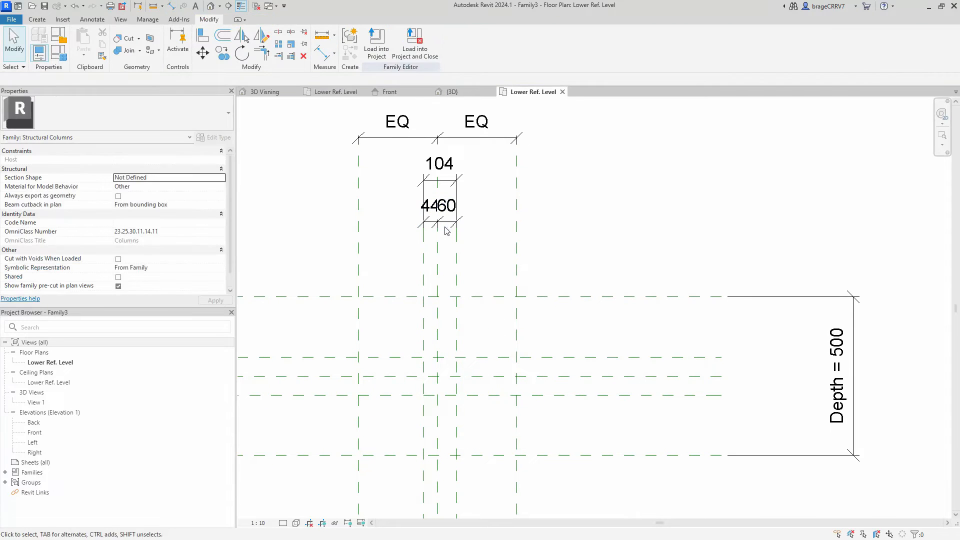
left_click(440, 222)
left_click(441, 181)
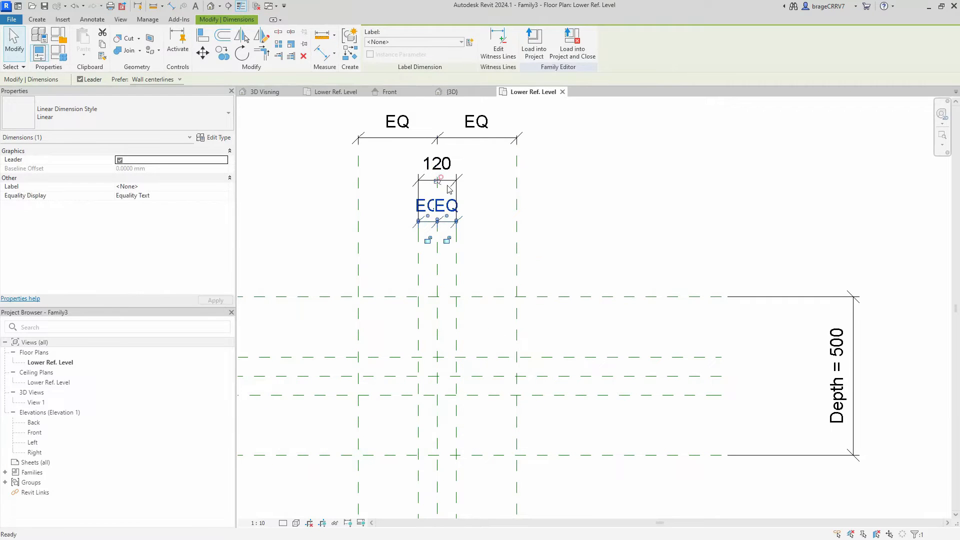
key("Escape")
scroll(490, 332, "down", 1)
key("d")
key("i")
left_click(487, 324)
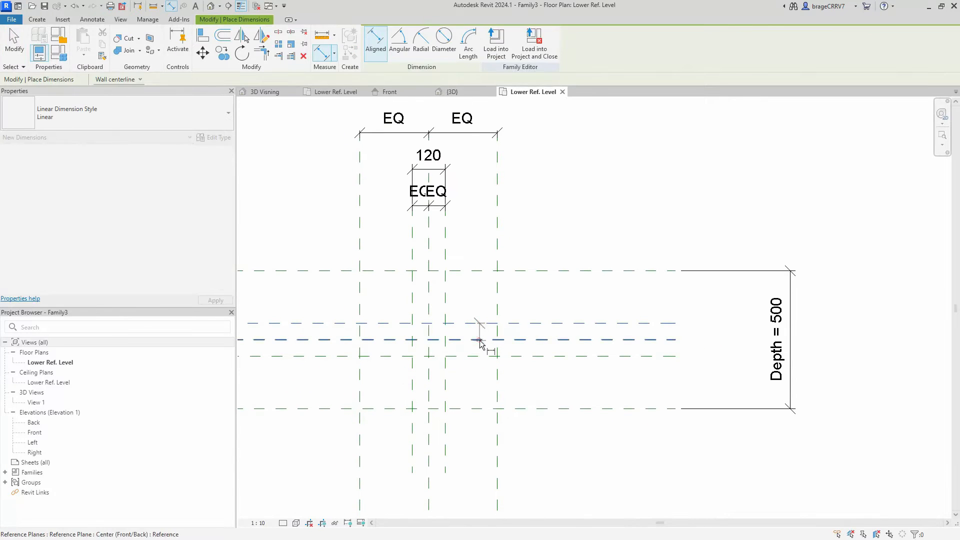
key("Escape")
key("Escape")
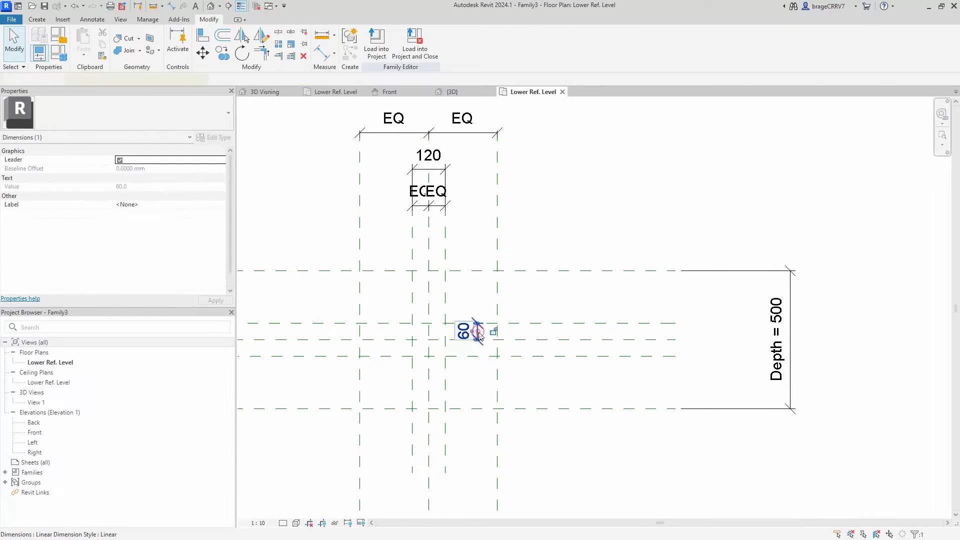
Step: Dimension the inner horizontal reference planes with a chain through the centre plane and an overall dimension beside it
key("d")
key("i")
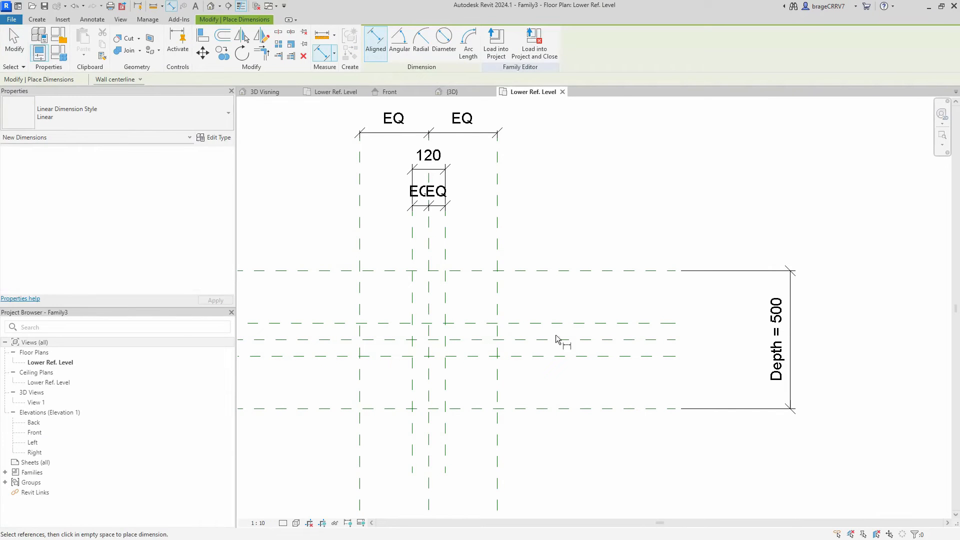
left_click(592, 323)
left_click(592, 340)
left_click(592, 355)
left_click(622, 335)
left_click(652, 323)
left_click(651, 356)
left_click(653, 334)
key("Escape")
Step: Make the chained dimension of the inner horizontal reference planes equal about the centre plane
left_click(617, 330)
left_click(586, 339)
key("Escape")
scroll(615, 373, "down", 1)
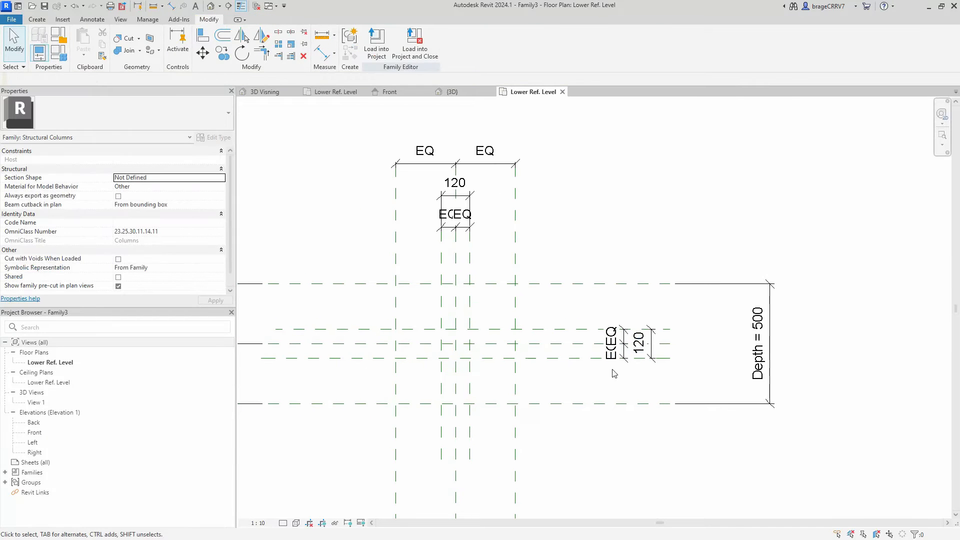
left_click(649, 349)
key("Escape")
Step: Draw two more horizontal and two more vertical reference planes between the inner pairs and the outer Width and Depth planes
scroll(510, 273, "down", 2)
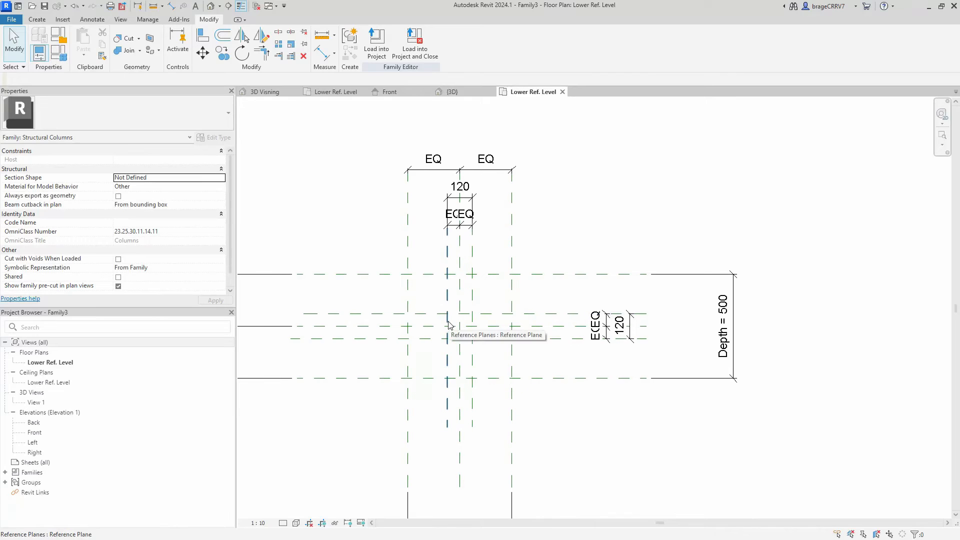
key("r")
key("p")
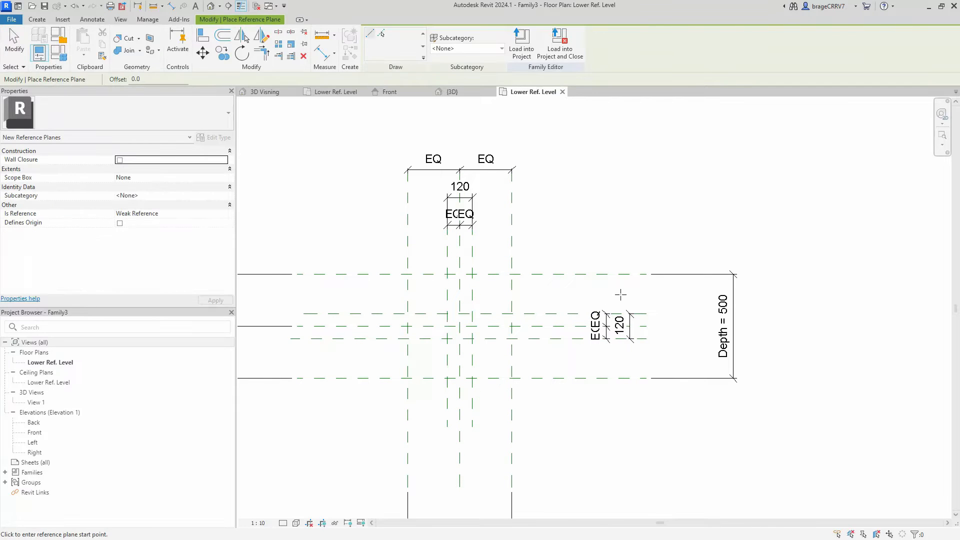
left_click(301, 295)
left_click(628, 360)
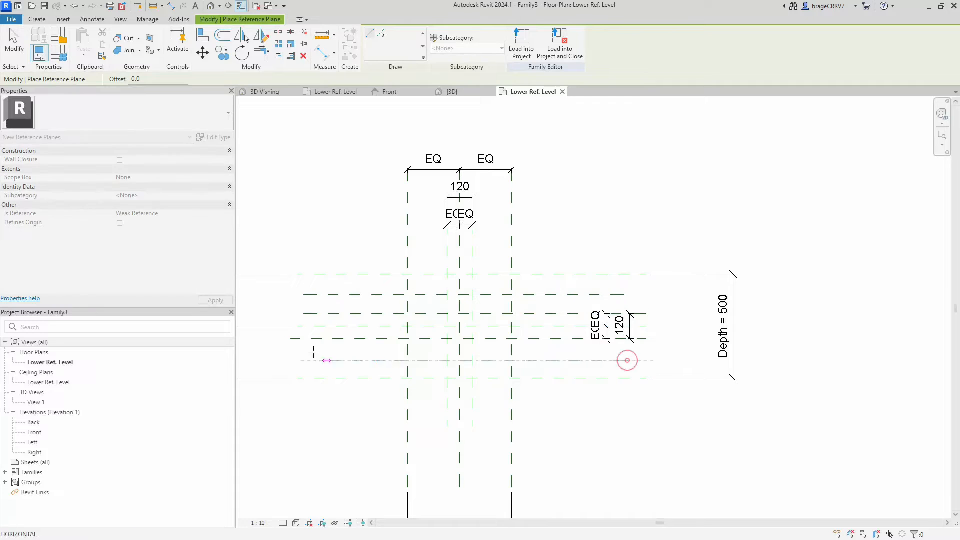
left_click(289, 360)
left_click(426, 208)
left_click(422, 430)
left_click(491, 208)
left_click(488, 442)
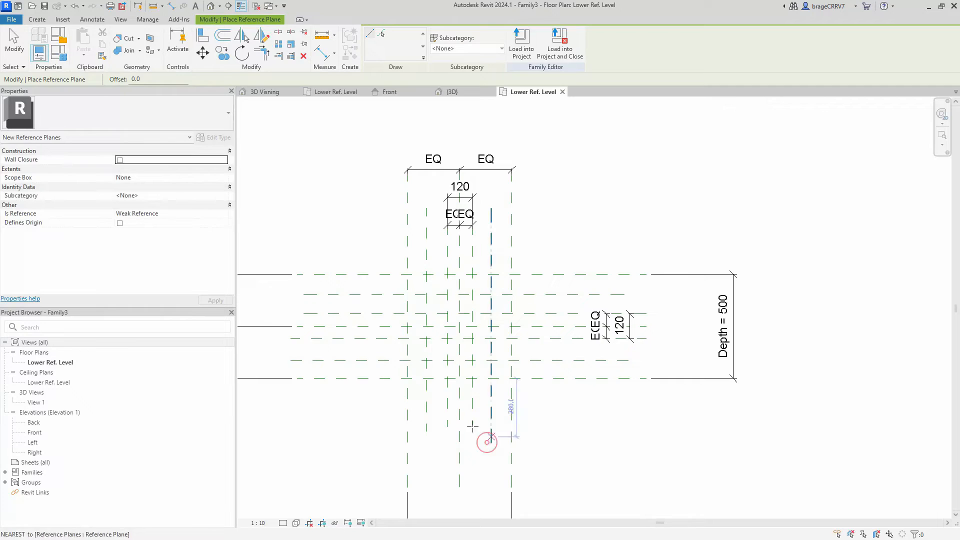
key("Escape")
key("Escape")
Step: Place a chained aligned dimension across the intermediate vertical reference planes and the centre plane, below the plan
scroll(431, 409, "up", 2)
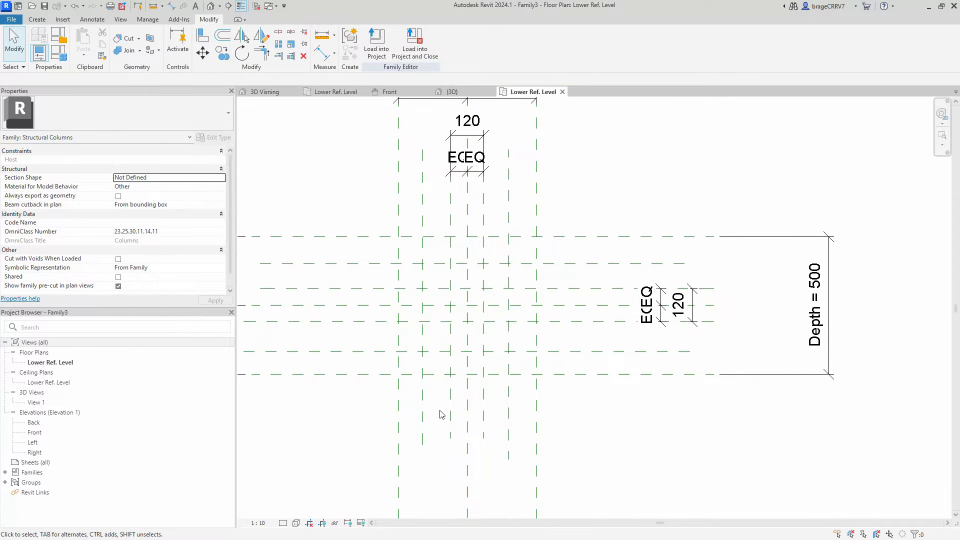
key("d")
key("i")
left_click(422, 202)
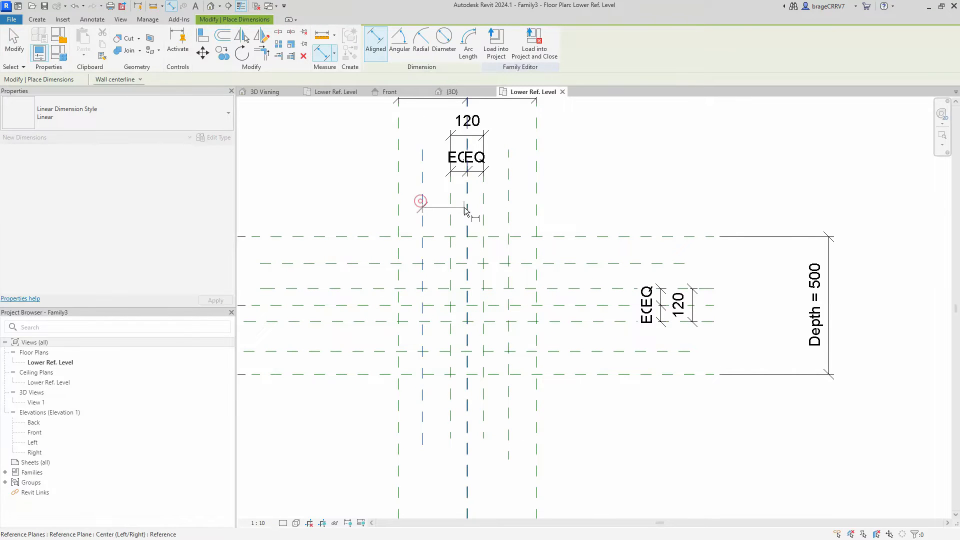
left_click(509, 205)
middle_click_drag(509, 205, 505, 278)
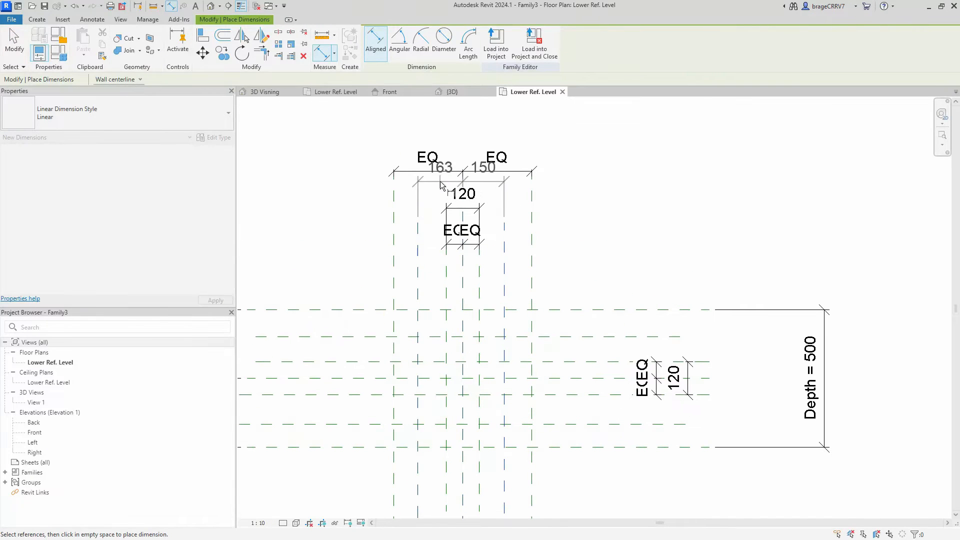
scroll(443, 180, "down", 1)
middle_click_drag(443, 180, 444, 107)
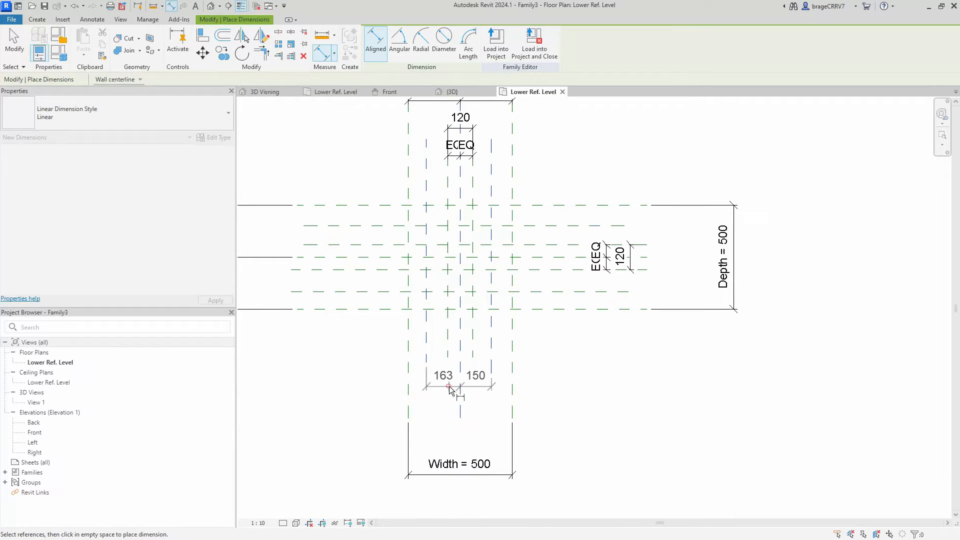
left_click(449, 386)
key("Escape")
key("Escape")
Step: Move the Width dimension above the plan and make the intermediate vertical planes' chained dimension equal
scroll(446, 396, "down", 1)
left_click_drag(437, 463, 456, 112)
left_click(460, 382)
left_click(465, 371)
left_click(449, 415)
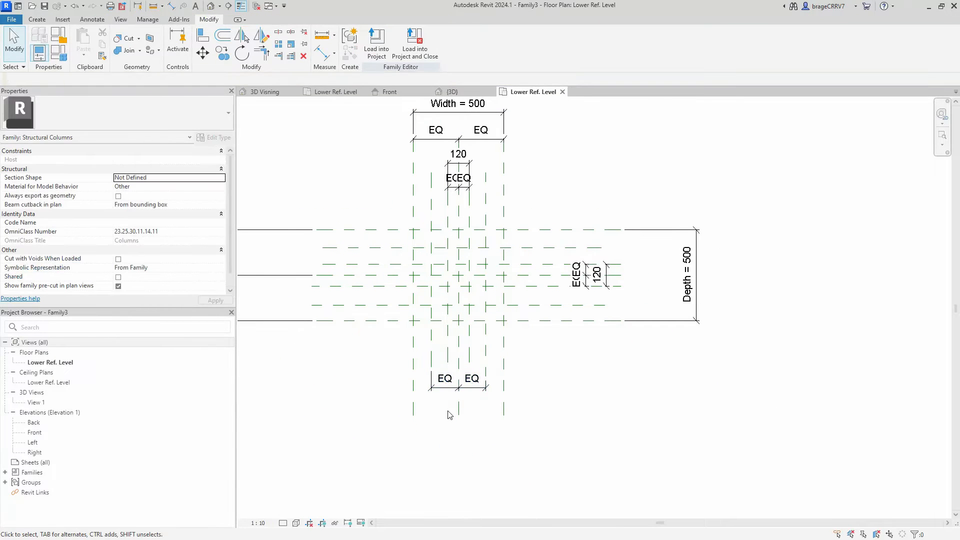
Step: Place an overall aligned dimension between the two intermediate vertical reference planes, below their equalized chain
scroll(449, 415, "up", 1)
key("d")
key("i")
left_click(427, 321)
left_click(495, 320)
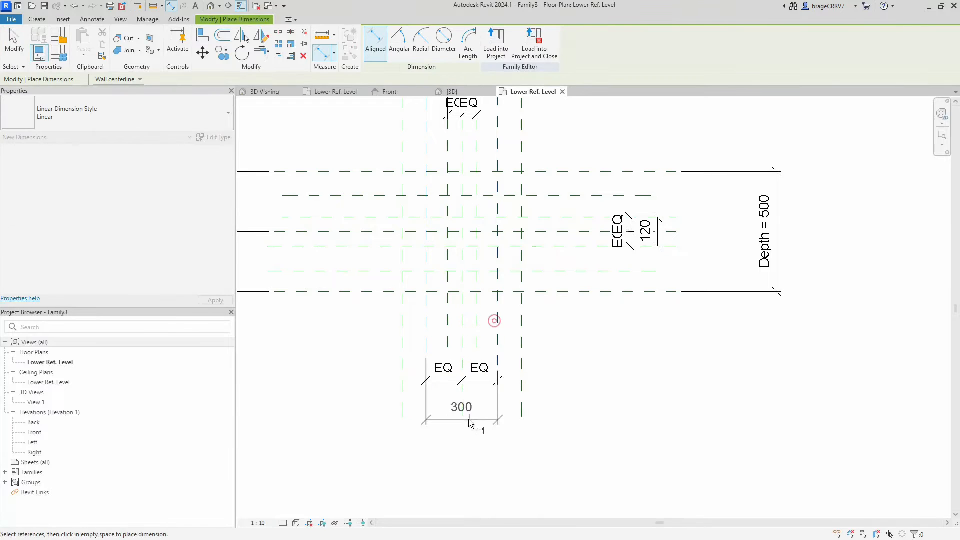
left_click(449, 408)
scroll(448, 409, "down", 1)
key("Escape")
key("Escape")
Step: Dimension the intermediate horizontal reference planes through the centre plane in one chain beside the plan and make it equal
middle_click_drag(387, 391, 451, 402)
key("d")
key("i")
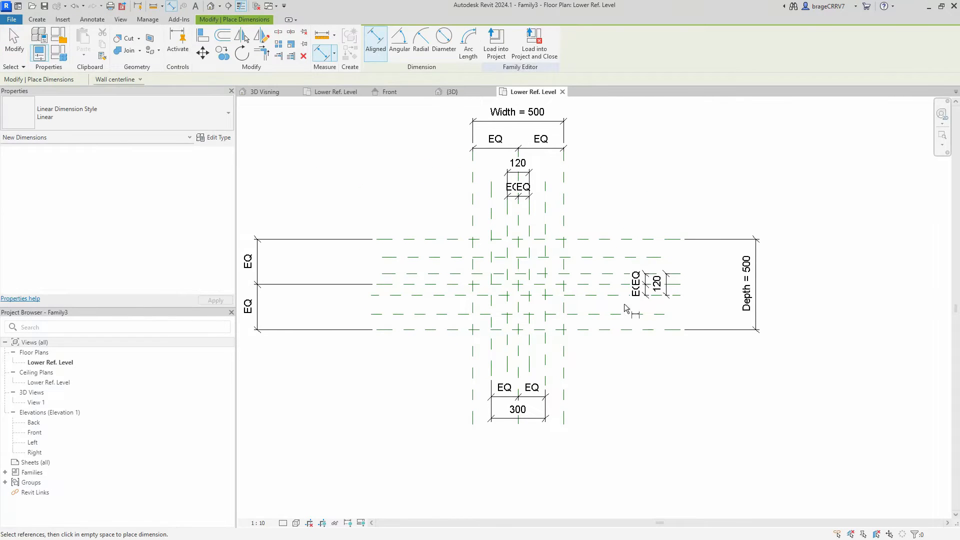
scroll(624, 304, "up", 1)
left_click(606, 318)
left_click(588, 278)
left_click(586, 242)
left_click(722, 252)
left_click(733, 258)
Step: Place an overall aligned dimension between the two intermediate horizontal reference planes, outside their equalized chain
left_click(608, 243)
left_click(606, 320)
left_click(743, 277)
key("Escape")
key("Escape")
Step: Move the Depth dimension to the left side of the plan and bring it and its equalized chain closer to the planes
scroll(759, 260, "down", 2)
left_click_drag(790, 267, 332, 272)
left_click(464, 373)
middle_click_drag(463, 372, 445, 375)
scroll(446, 377, "up", 2)
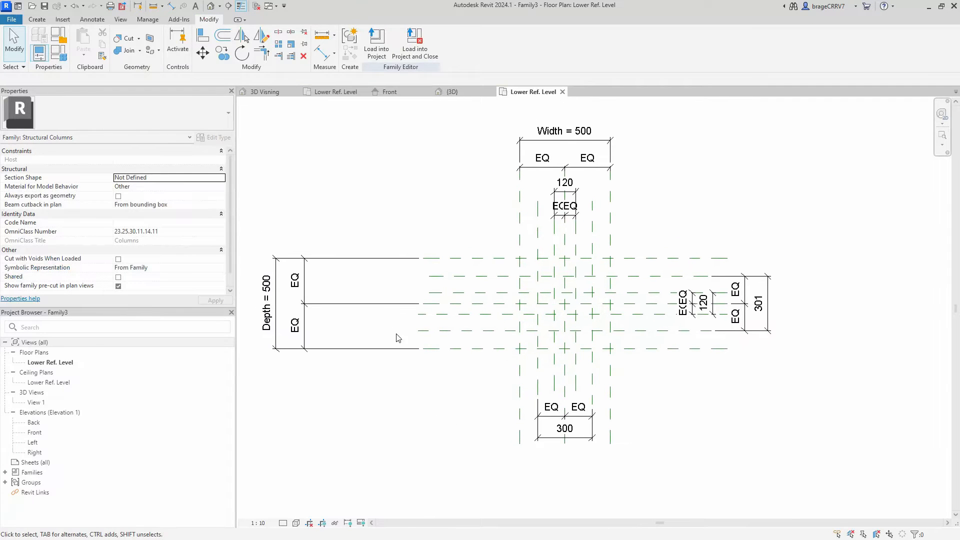
left_click_drag(305, 284, 383, 283)
left_click_drag(273, 281, 354, 283)
left_click(437, 221)
middle_click_drag(437, 221, 376, 204)
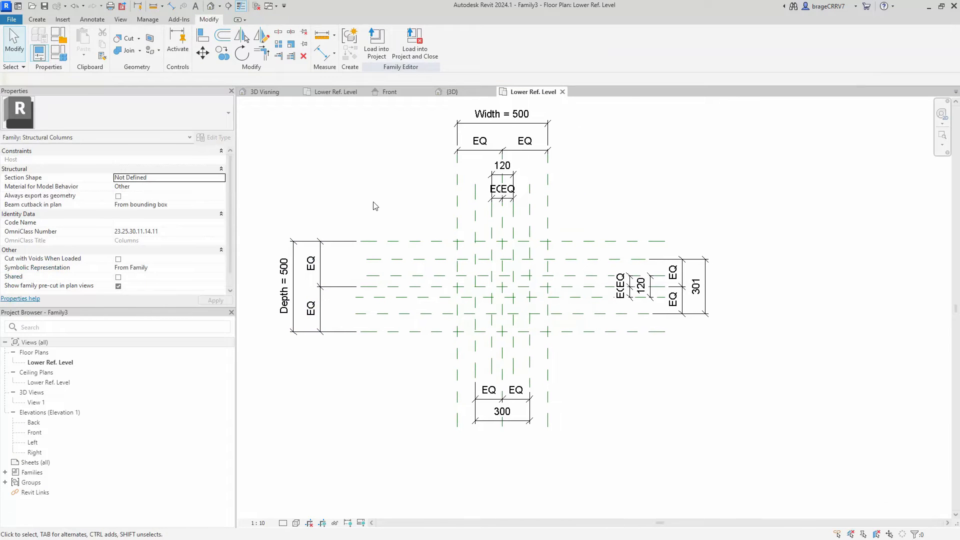
scroll(395, 203, "up", 1)
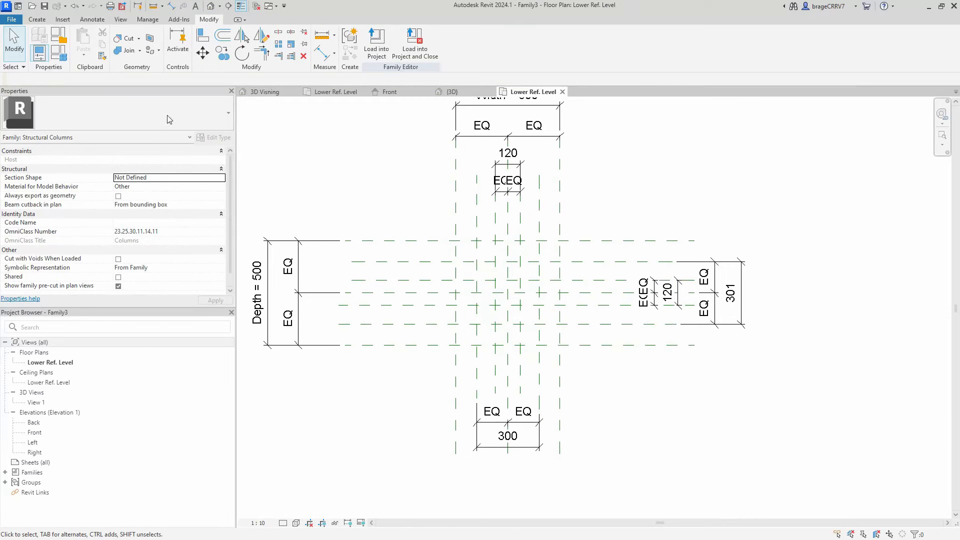
Step: Rename the Width family parameter to "Cross width bot", make it an instance parameter and group it under Dimensions
left_click(63, 60)
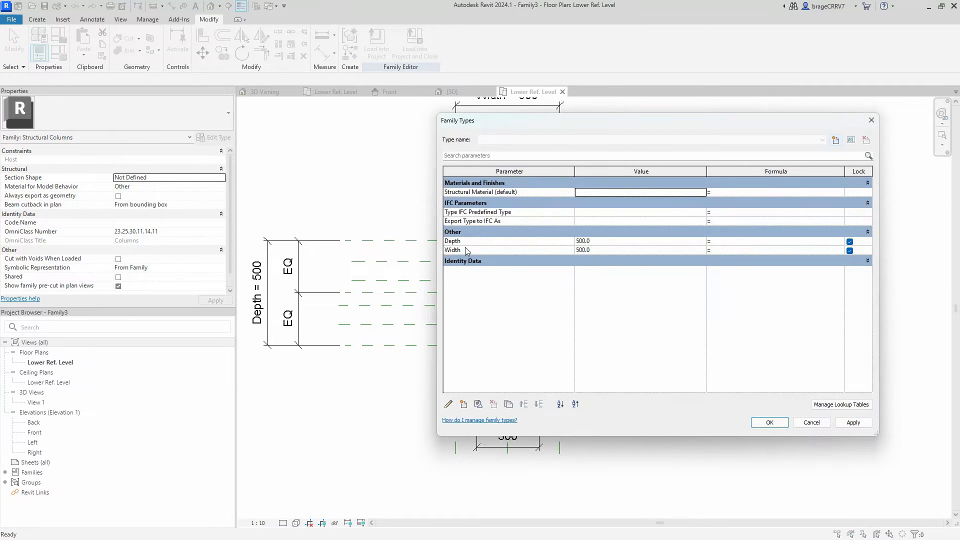
left_click(465, 250)
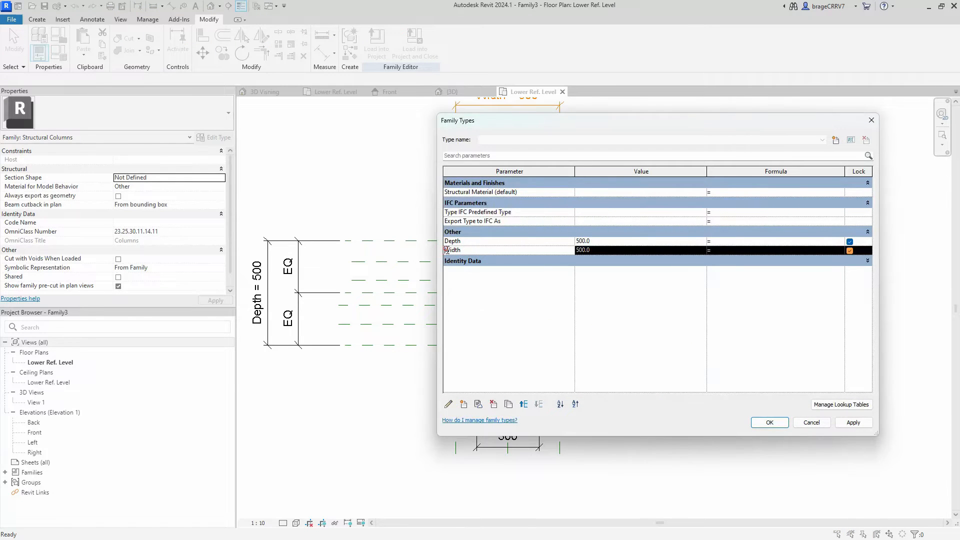
left_click(450, 404)
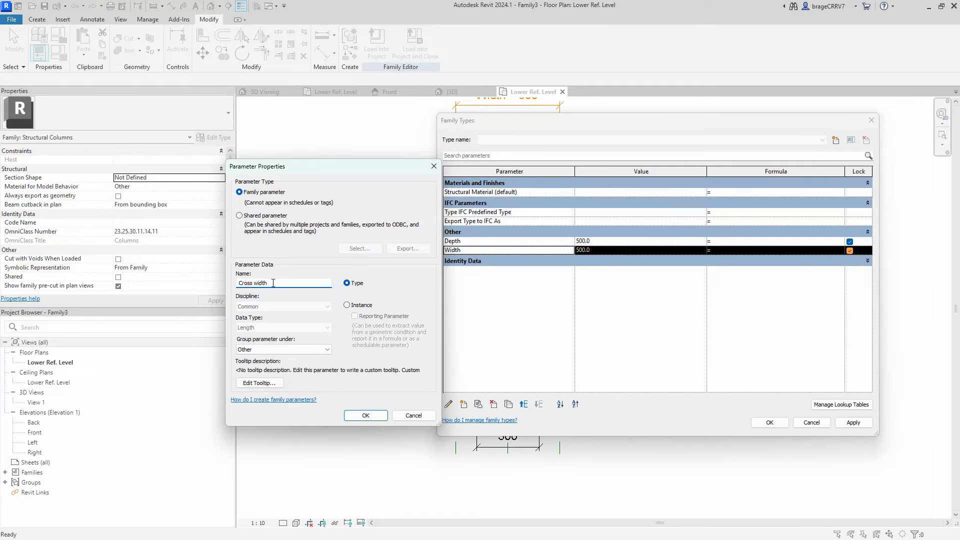
left_click(347, 305)
left_click(294, 350)
key("d")
key("d")
left_click(295, 352)
left_click(350, 414)
Step: Rename the Depth family parameter to "Cross width top", group it under Dimensions and make it an instance parameter
left_click(452, 260)
left_click(447, 404)
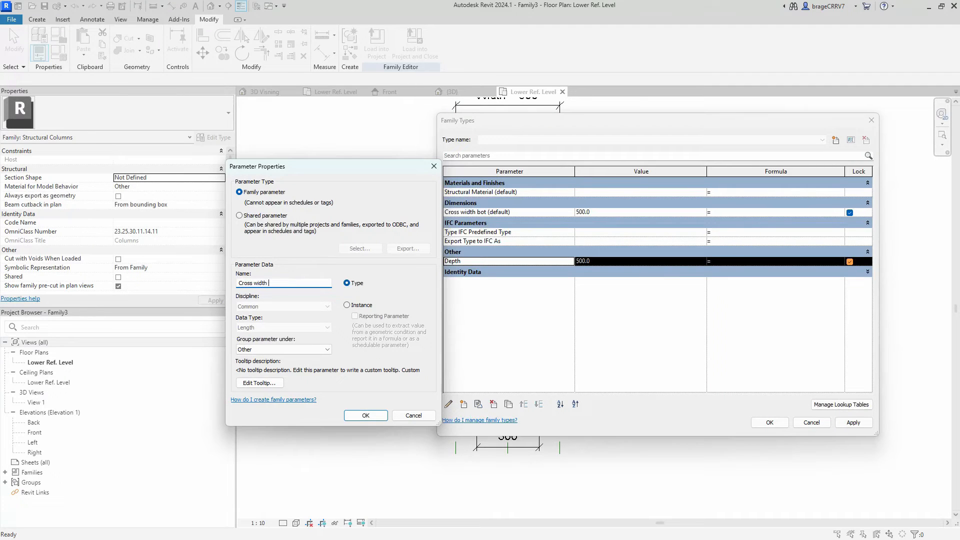
left_click(296, 350)
key("d")
key("d")
left_click(295, 349)
left_click(346, 305)
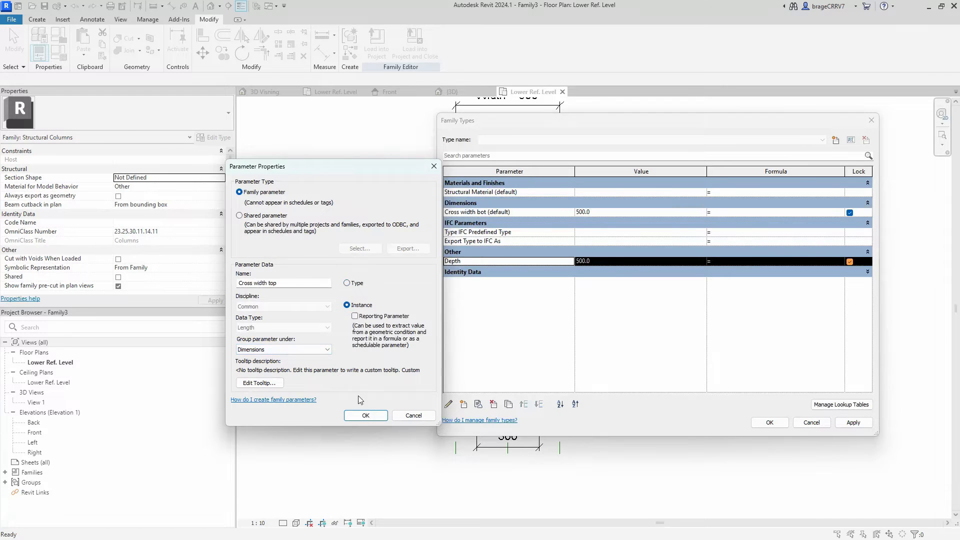
left_click(365, 416)
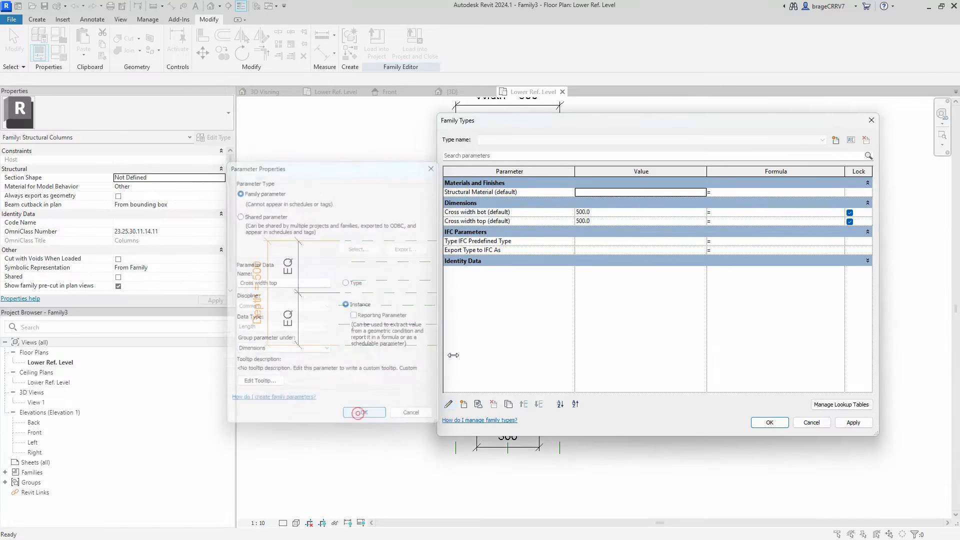
Step: Add an instance length parameter named "Cross thickness" to the family, grouped under Dimensions
left_click(464, 404)
type("Cross thickness")
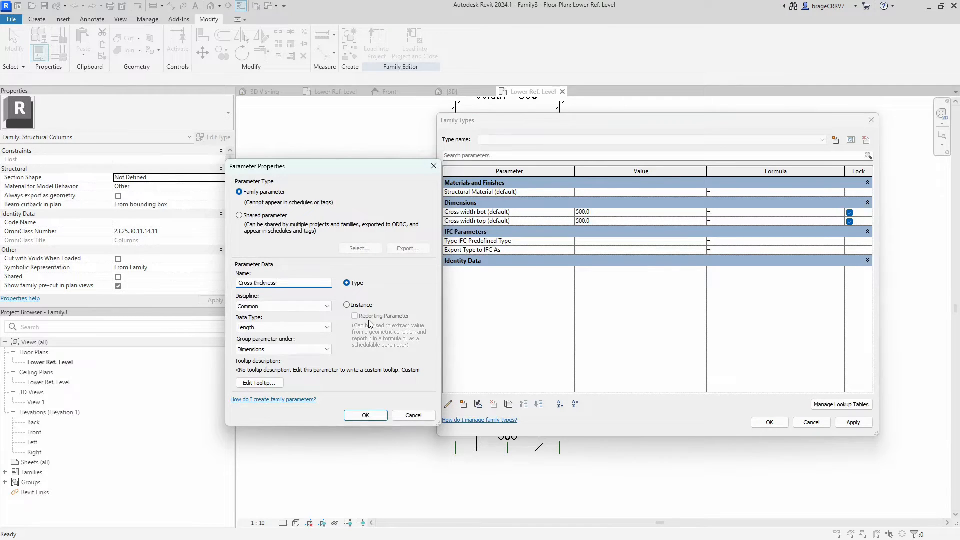
left_click(346, 304)
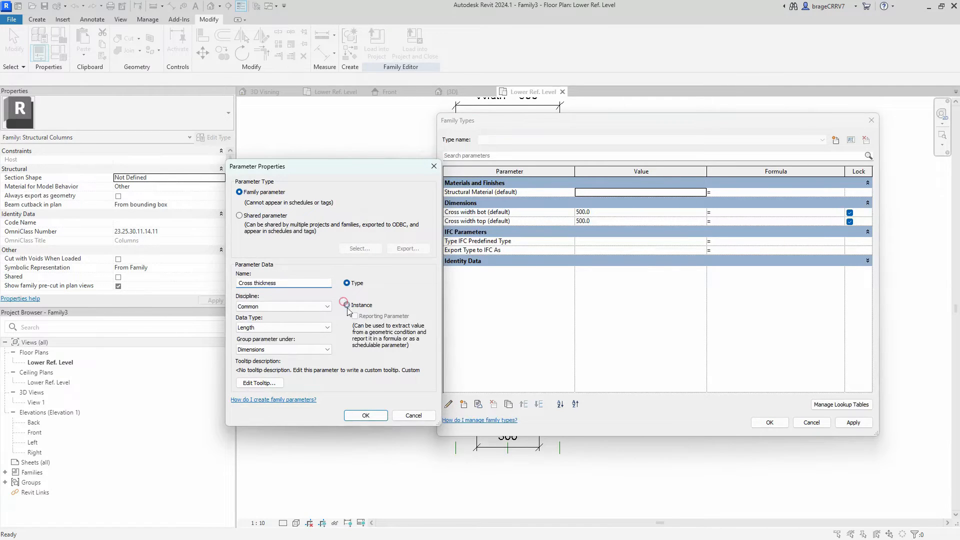
left_click(361, 415)
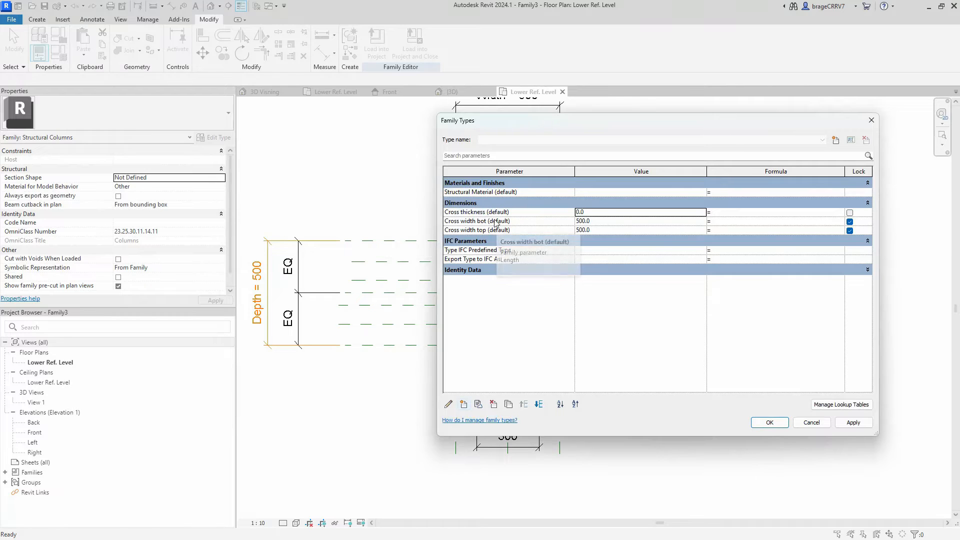
Step: Set Cross thickness to 15 and Cross width top to 400, and apply the values to the family
left_click(589, 211)
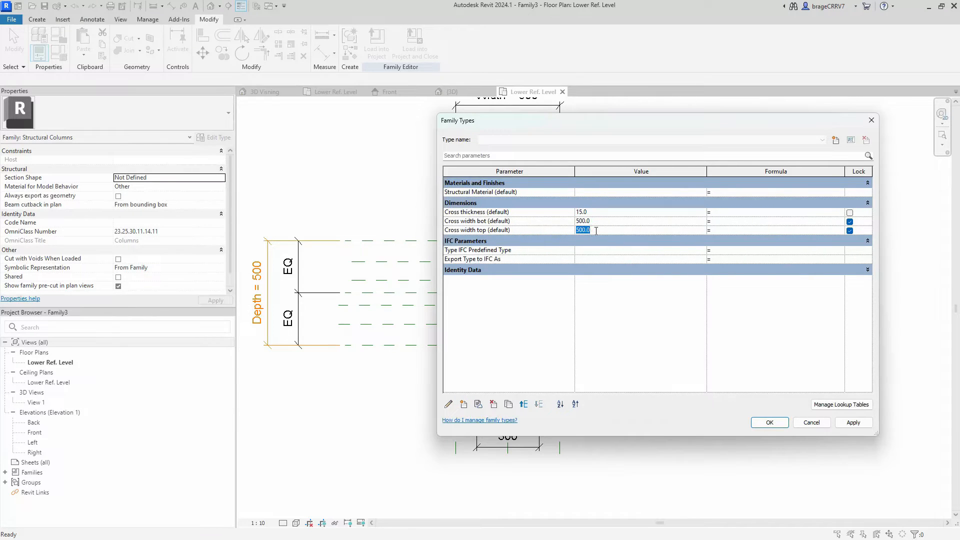
left_click(849, 423)
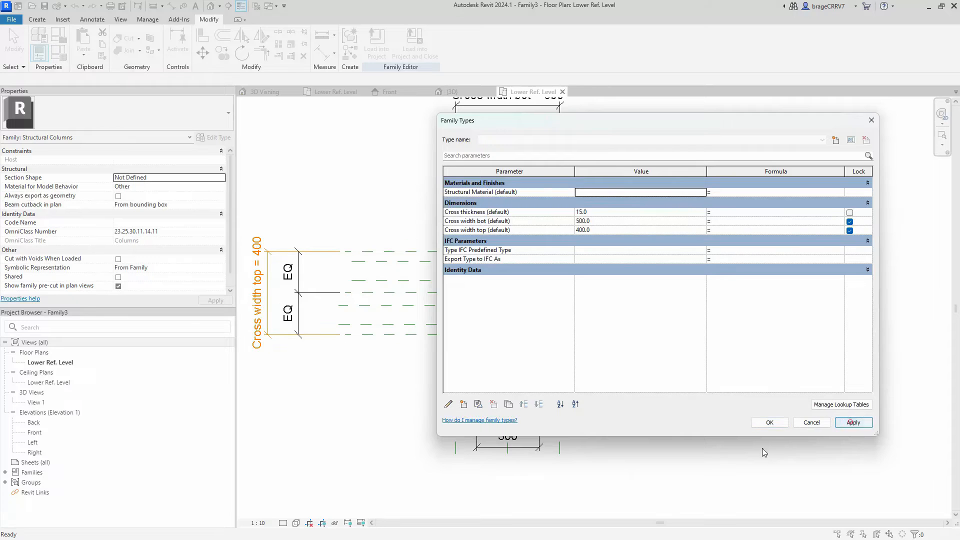
left_click(771, 423)
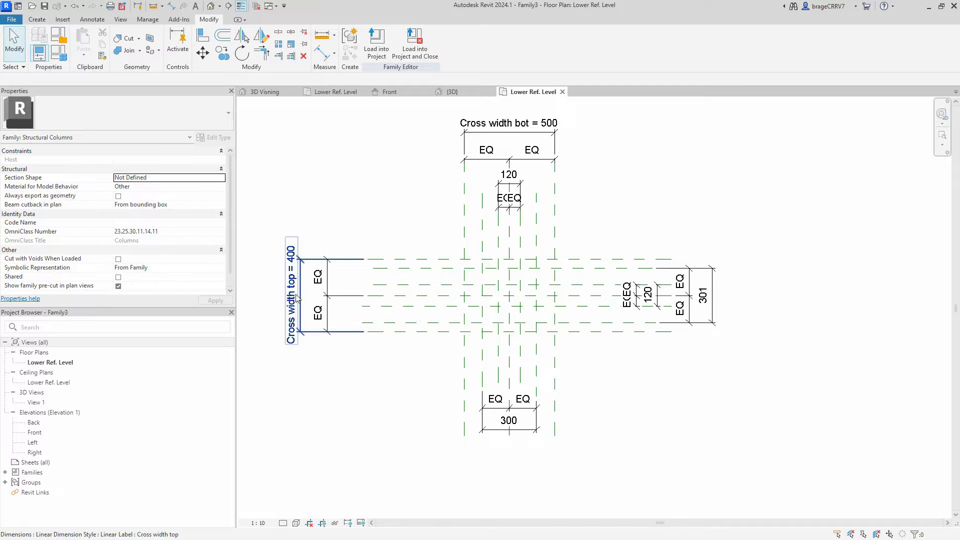
Step: Relabel the overall dimension of the outer horizontal reference planes with the Cross width bot parameter
left_click(304, 293)
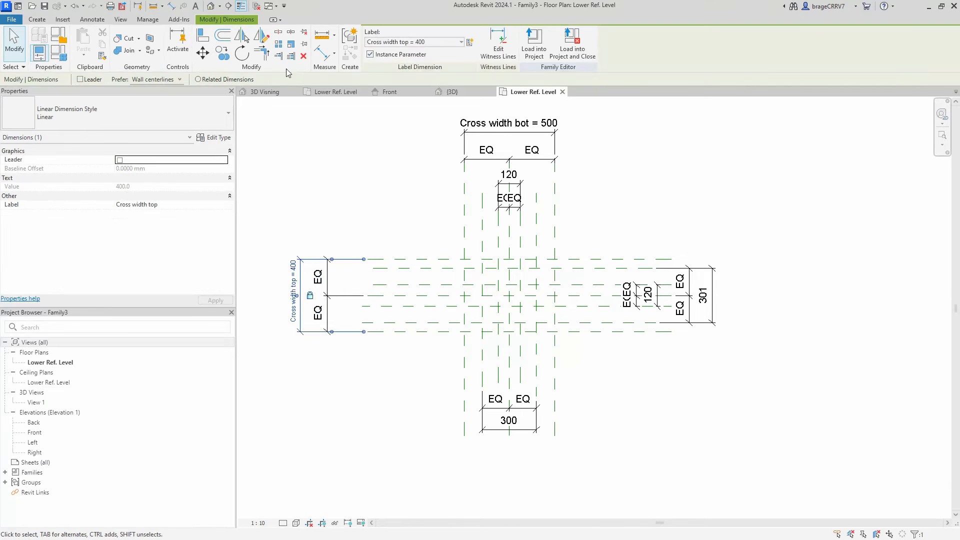
left_click(415, 42)
left_click(420, 85)
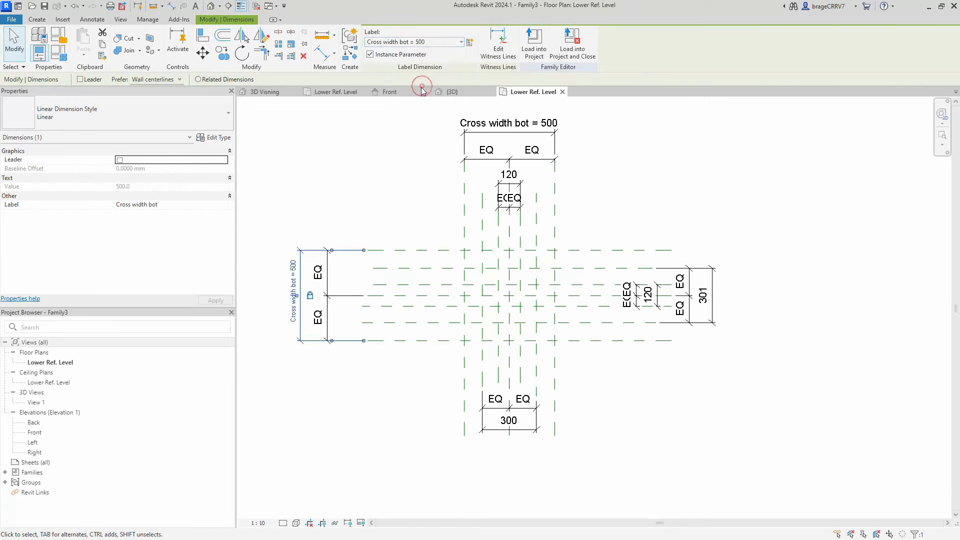
left_click(370, 179)
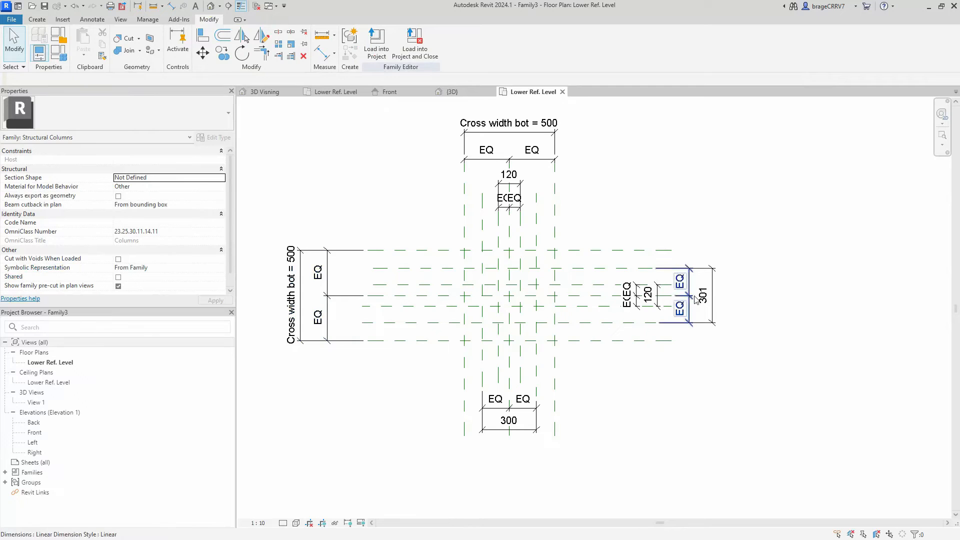
Step: Label the overall dimension of the intermediate horizontal reference planes with the Cross width top parameter
scroll(700, 290, "up", 1)
left_click(725, 298)
left_click(395, 42)
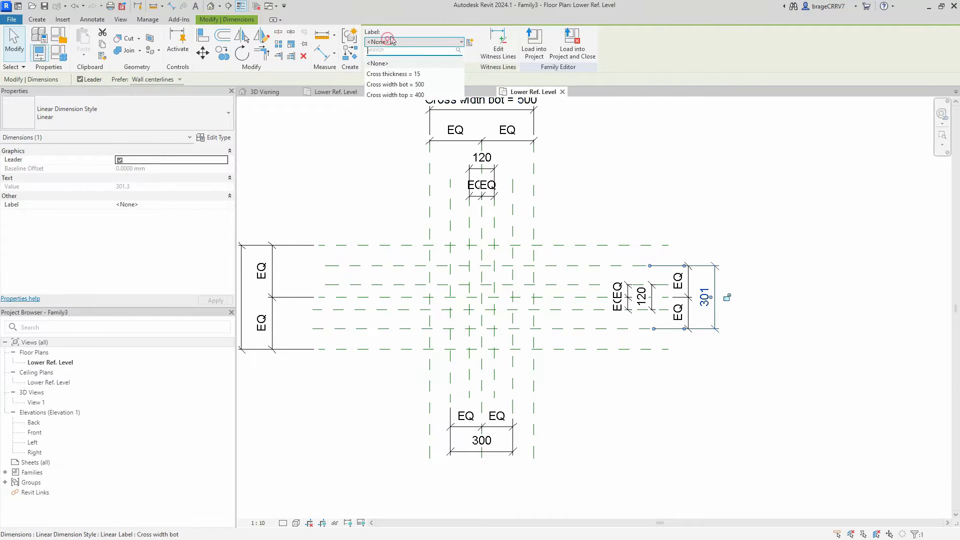
left_click(412, 96)
left_click(353, 183)
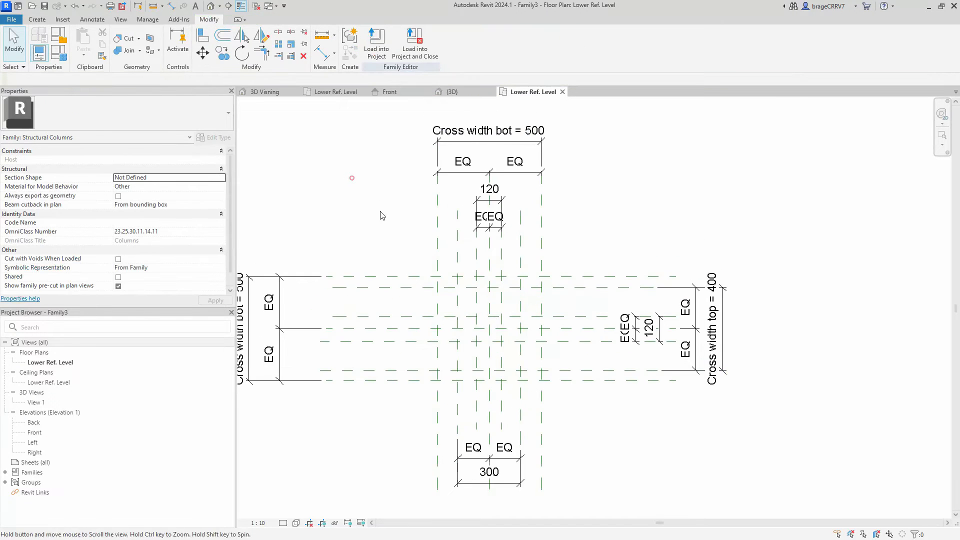
Step: Label the overall dimension of the intermediate vertical reference planes with the Cross width top parameter
left_click(452, 413)
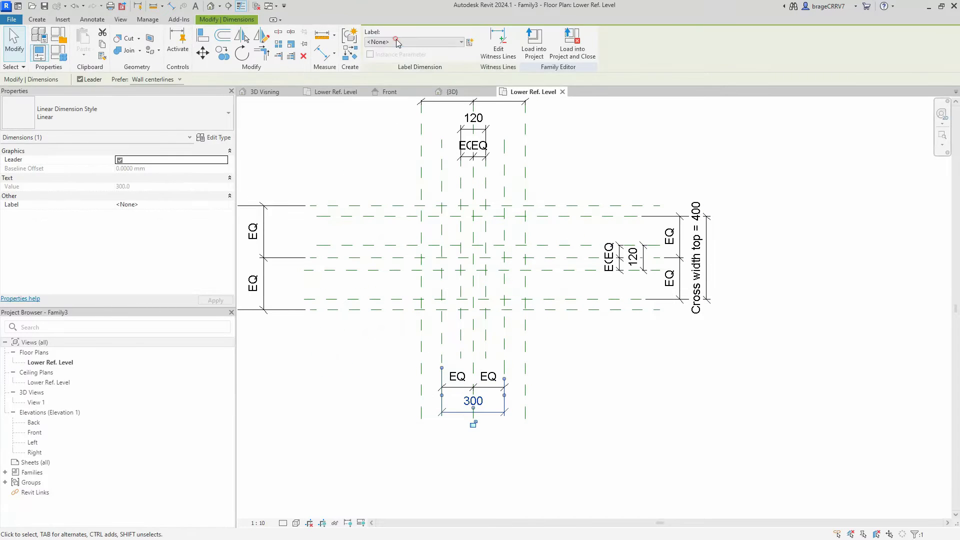
left_click(414, 42)
left_click(412, 96)
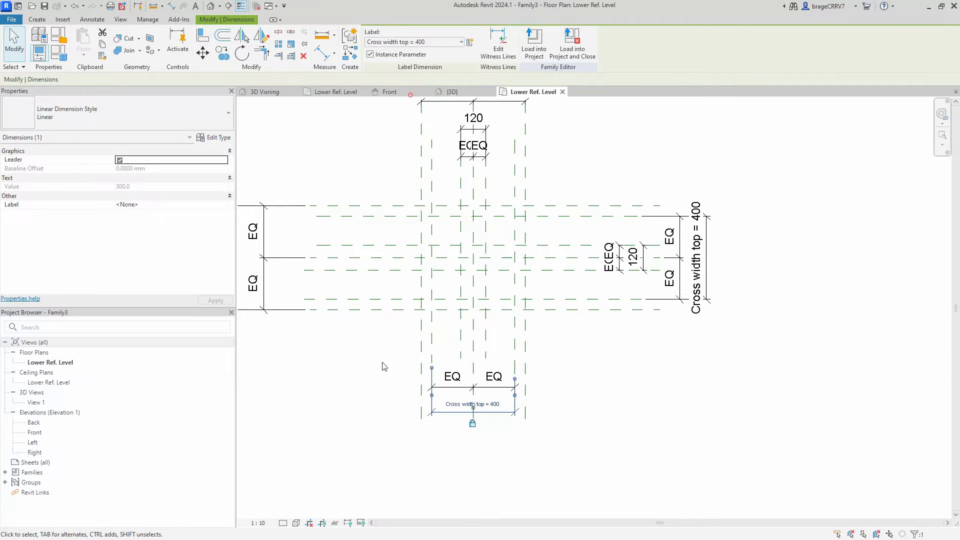
left_click(376, 350)
Step: Label the overall dimensions of both the horizontal and vertical innermost reference plane pairs with the Cross thickness parameter
middle_click_drag(378, 362, 377, 372)
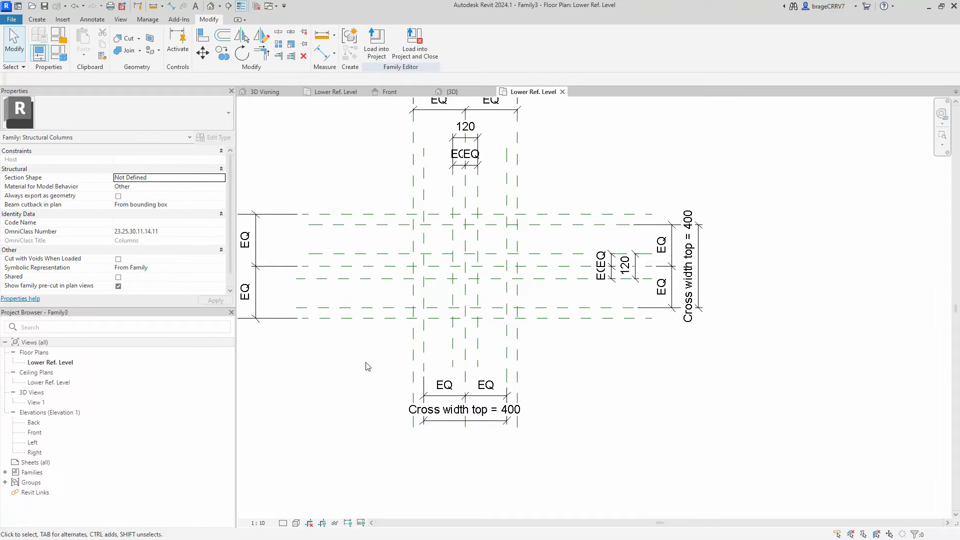
left_click(649, 265)
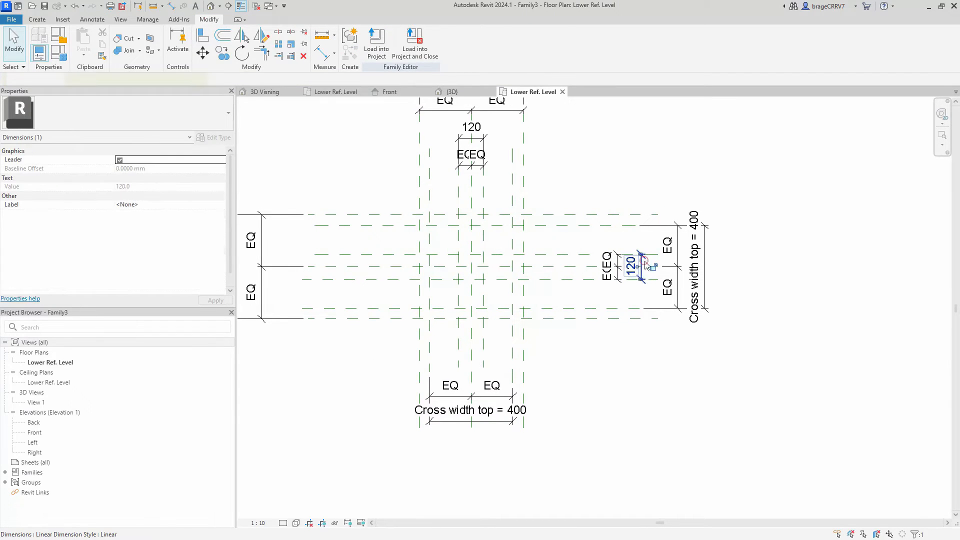
left_click(413, 42)
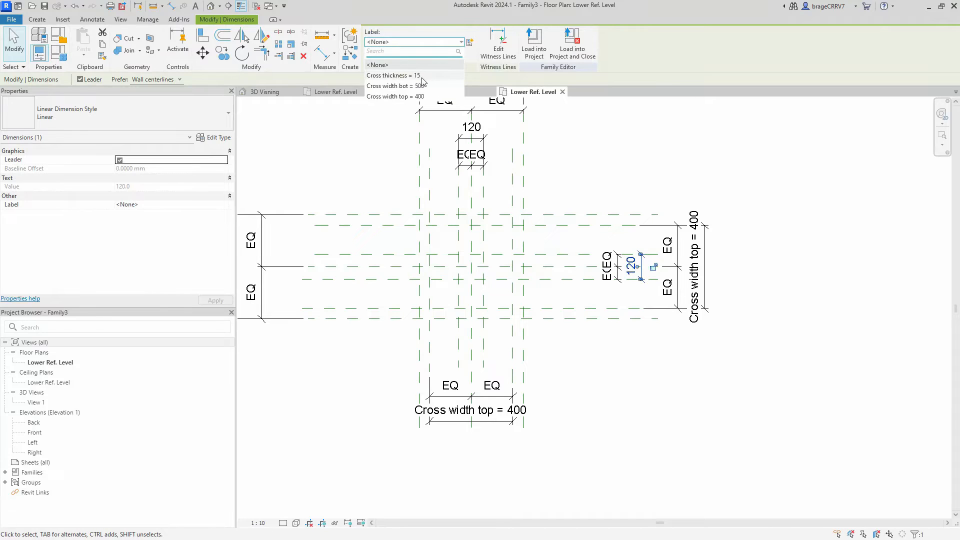
left_click(416, 76)
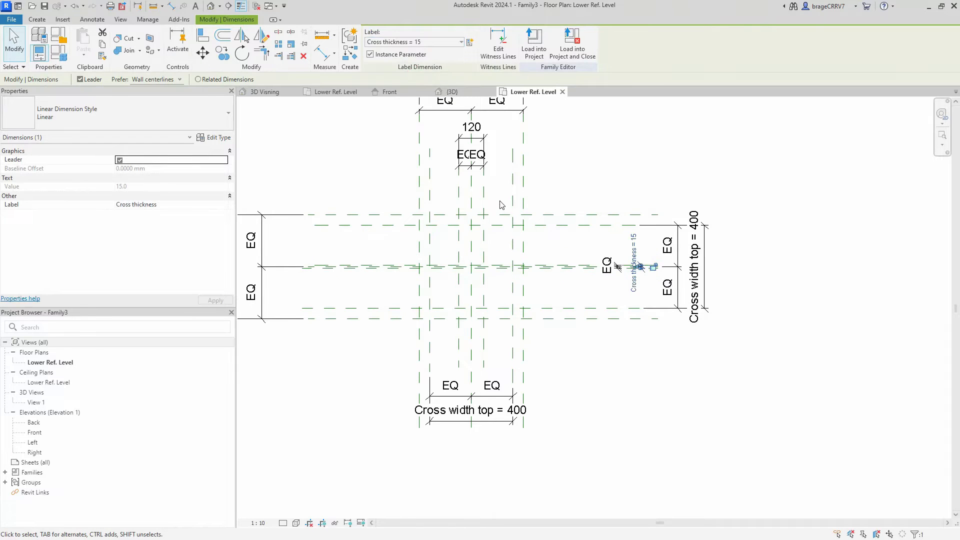
left_click(465, 136)
left_click(413, 42)
left_click(417, 75)
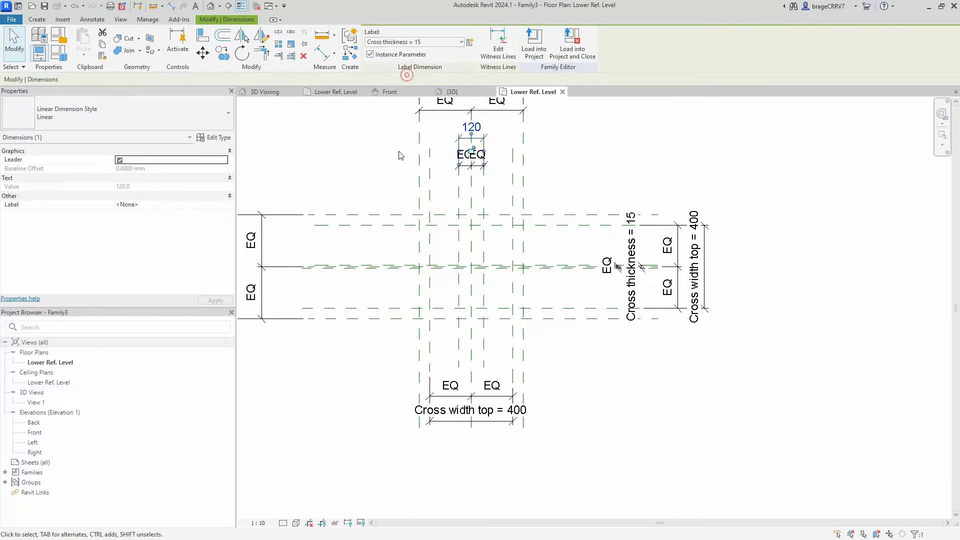
left_click(378, 184)
Step: Set the Cross thickness family parameter to 50 and apply it
scroll(459, 270, "up", 3)
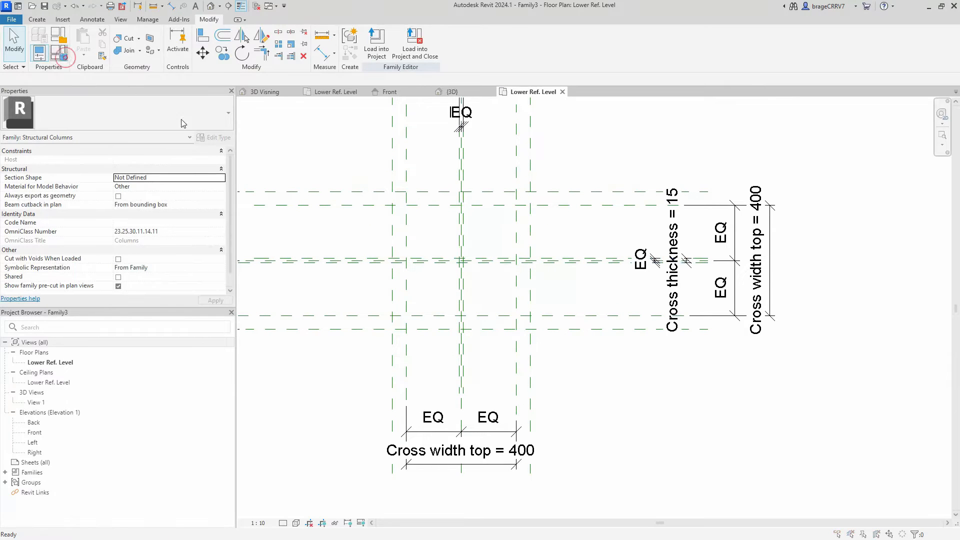
left_click(59, 53)
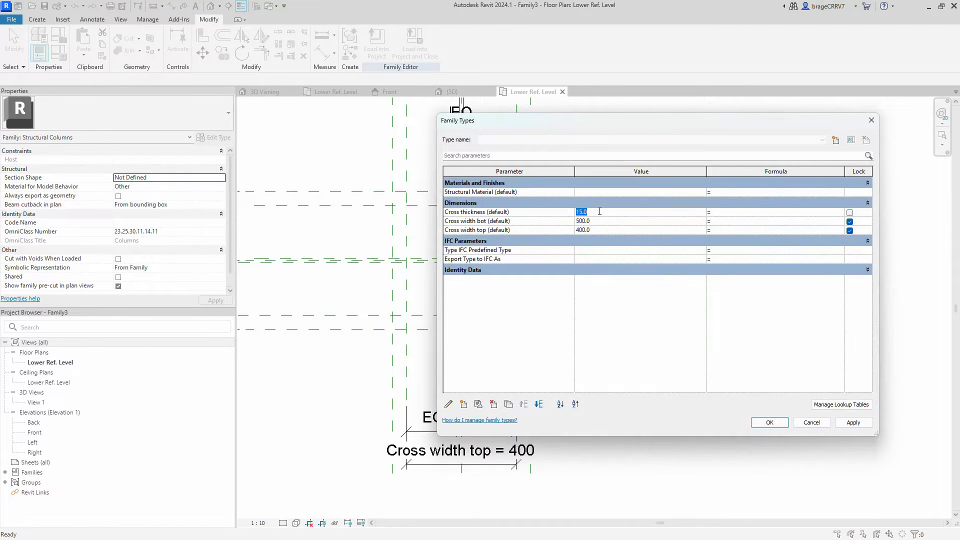
left_click(854, 428)
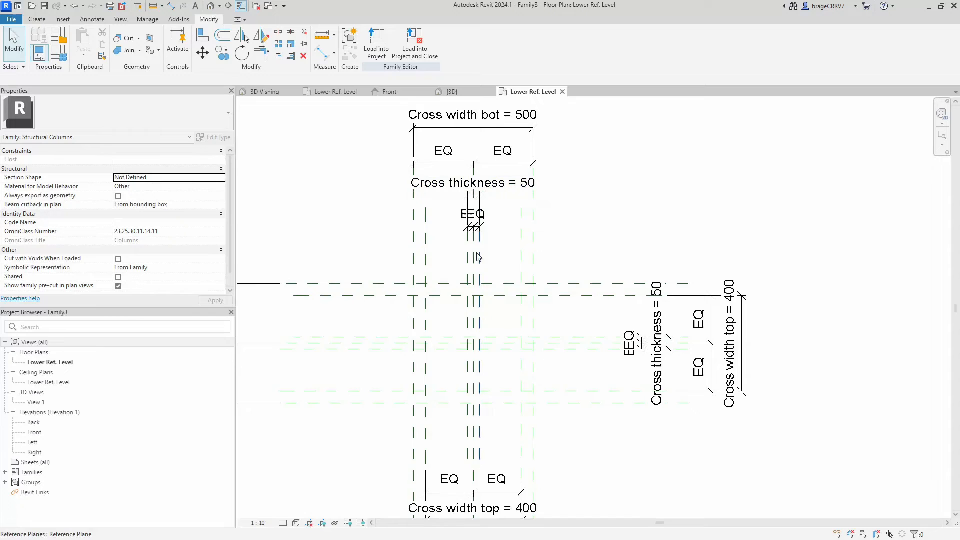
Step: Start a Blend and sketch the end and right side of the upper arm plus the right arm of a small cross as the base boundary
middle_click_drag(480, 328, 510, 287)
scroll(510, 287, "down", 1)
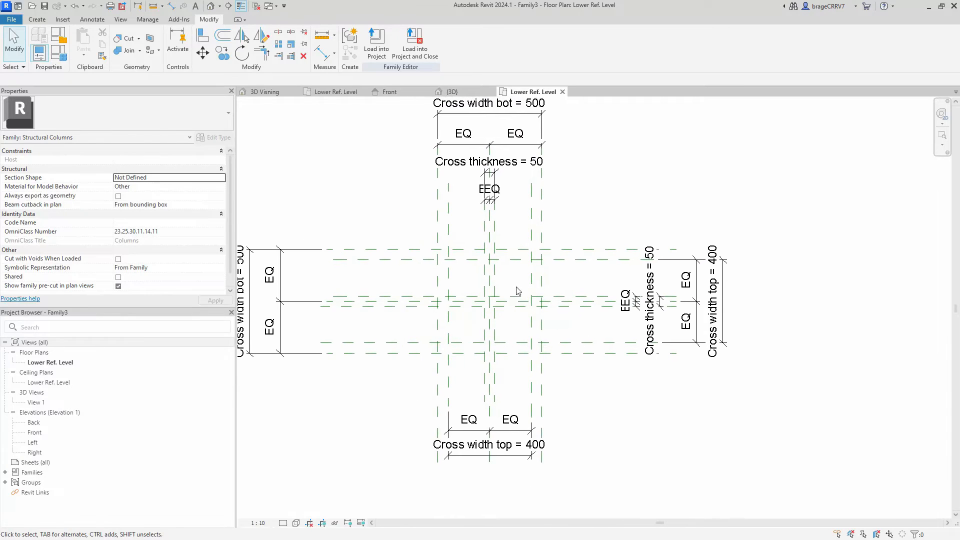
left_click(31, 23)
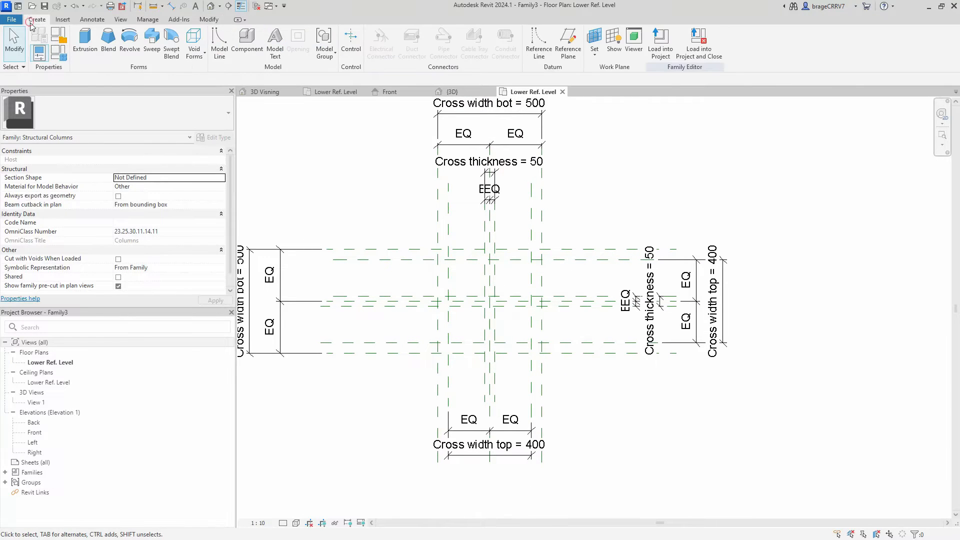
left_click(107, 52)
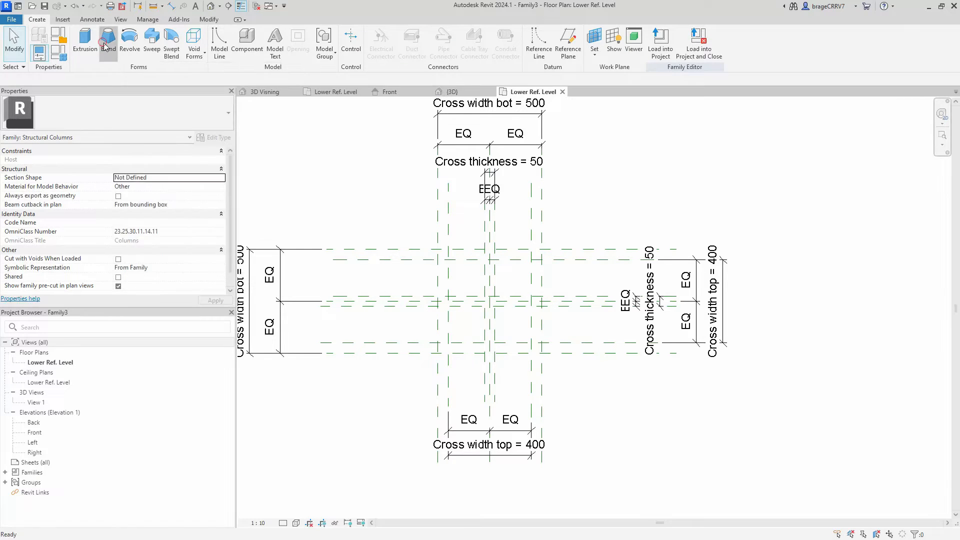
middle_click_drag(387, 196, 344, 177)
scroll(466, 264, "up", 5)
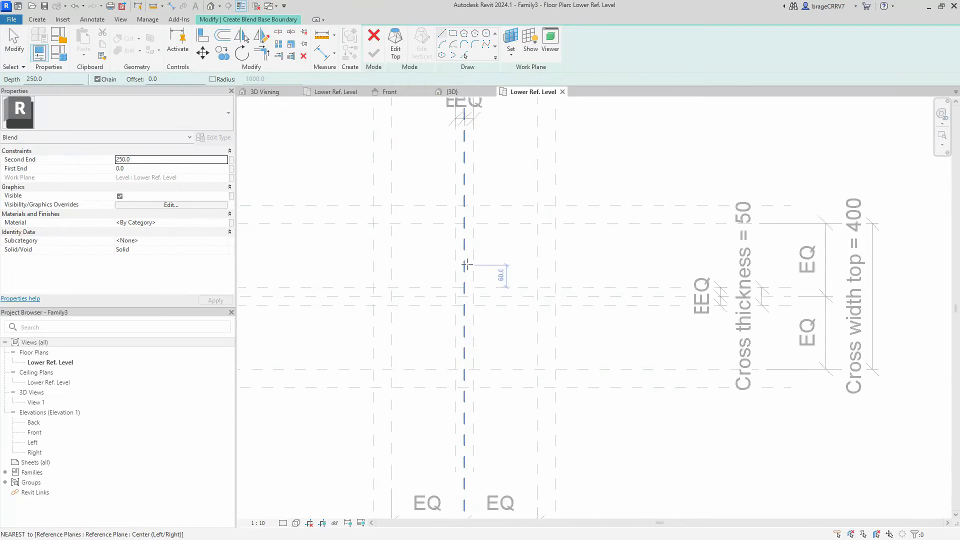
scroll(460, 257, "up", 2)
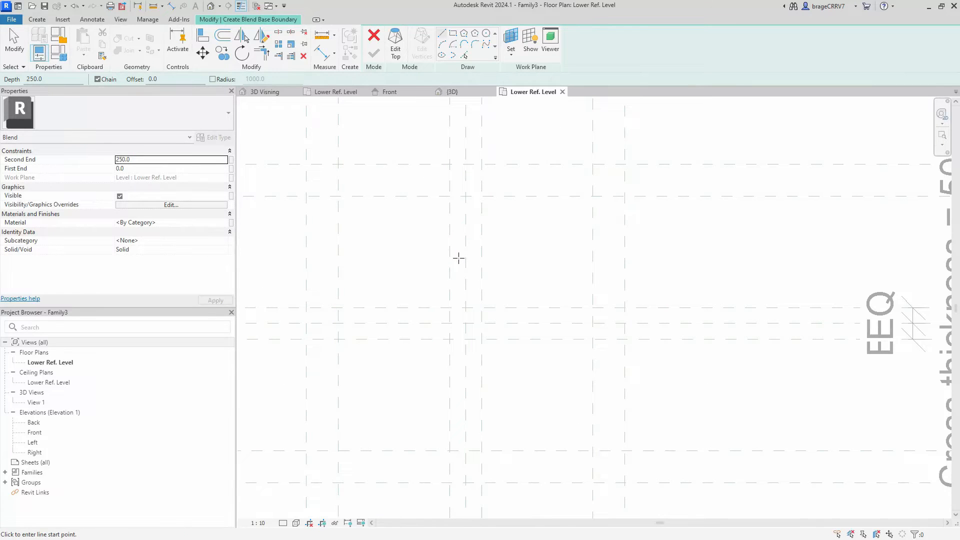
left_click(458, 258)
left_click(477, 257)
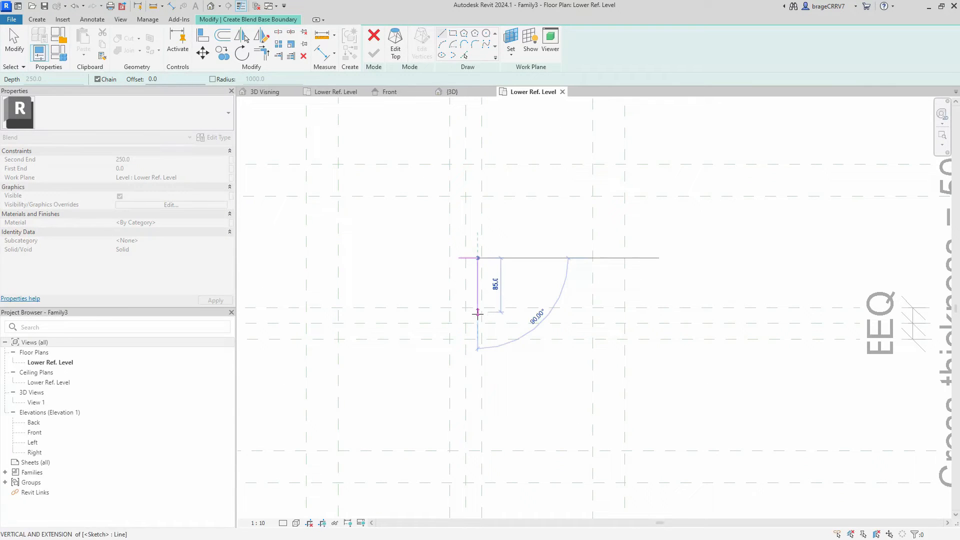
left_click(535, 316)
left_click(548, 315)
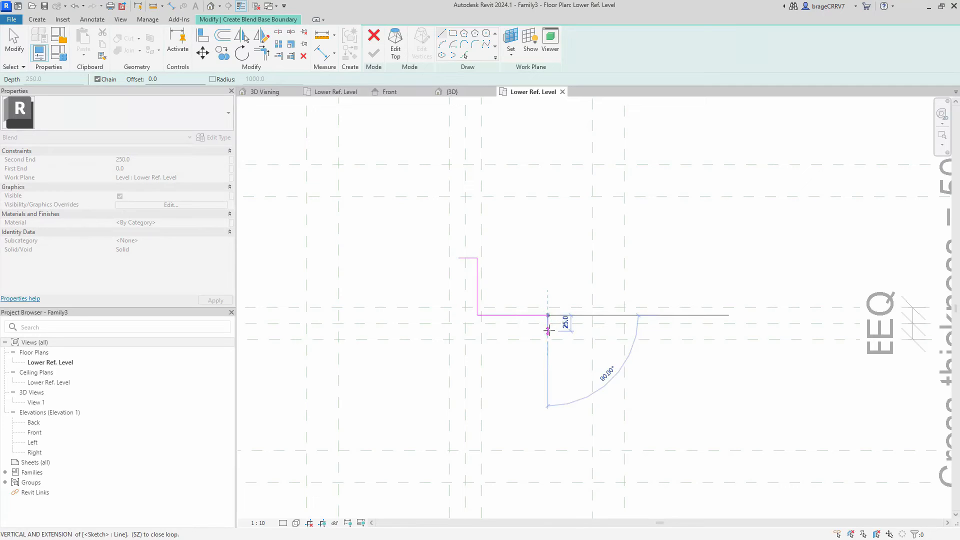
left_click(548, 330)
left_click(480, 331)
key("Escape")
Step: Add the left side line of the base boundary's upper arm, running from its end down towards the centre
left_click(458, 258)
left_click(457, 314)
key("Escape")
key("Escape")
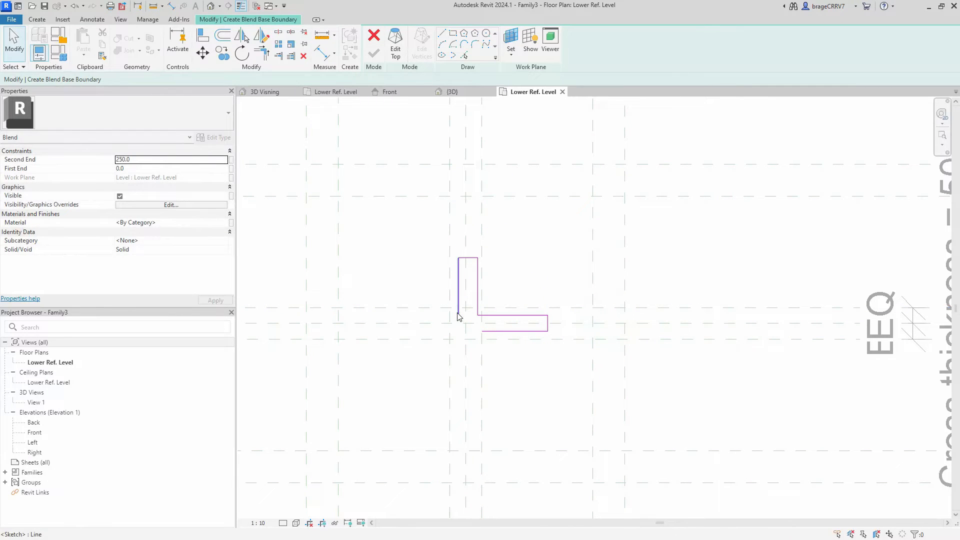
Step: Mirror a copy of all six base boundary lines about a drawn diagonal axis through the inner corner to create the left and lower arms
left_click_drag(422, 237, 571, 375)
key("d")
key("m")
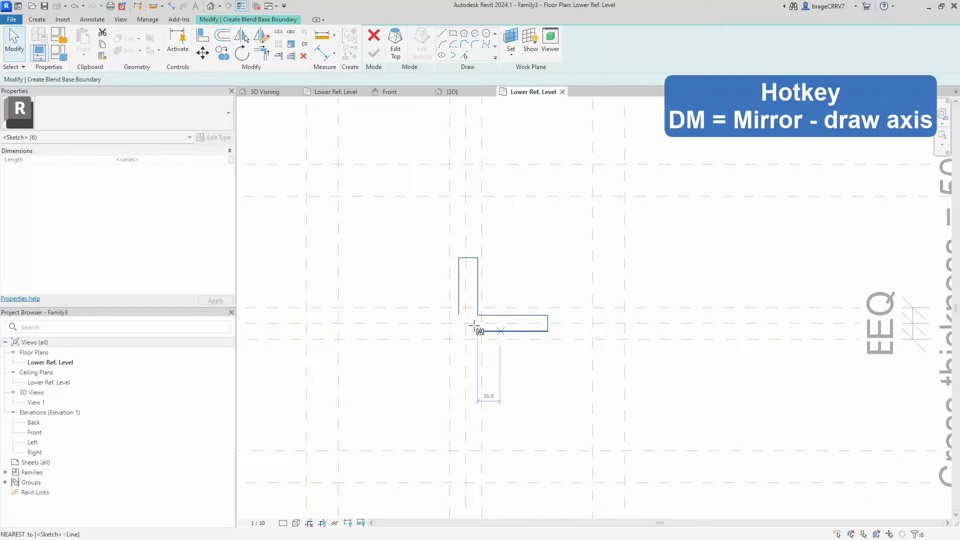
left_click(459, 314)
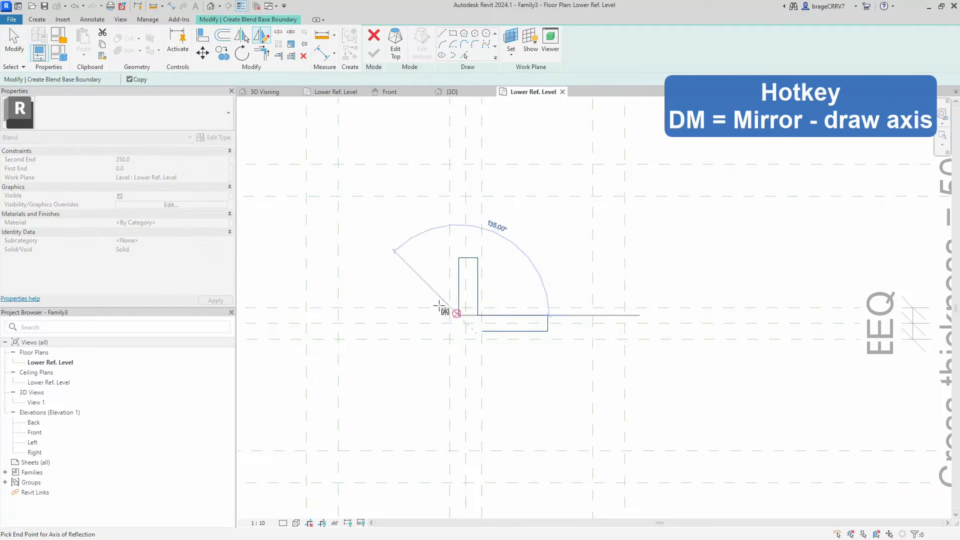
left_click(394, 249)
key("Escape")
scroll(472, 368, "up", 2)
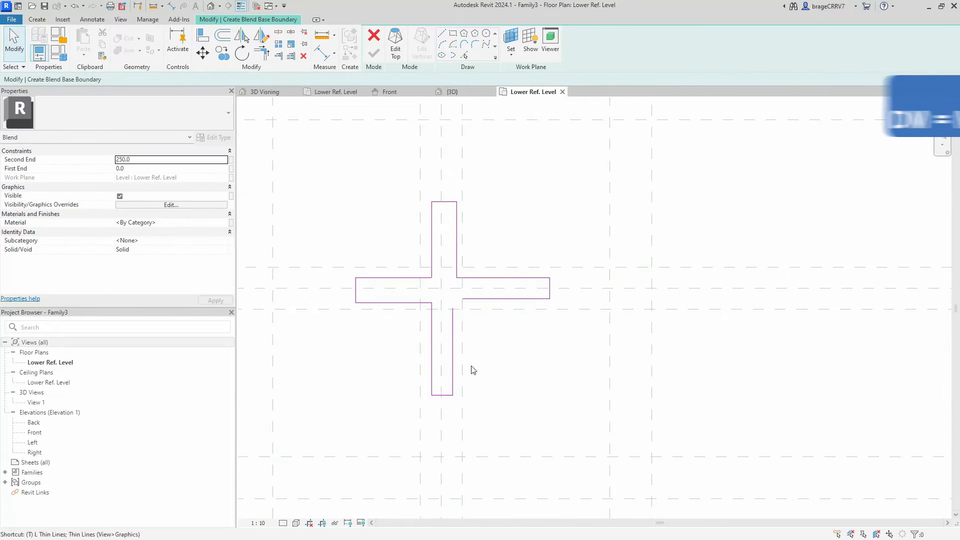
Step: Trim the open lower-right inner corner of the base cross so the lower and right arms meet
key("t")
key("r")
left_click(452, 328)
left_click(472, 300)
key("Escape")
scroll(485, 270, "down", 2)
Step: Align the end of the base cross's upper arm with the outermost upper reference plane and lock it
key("a")
key("l")
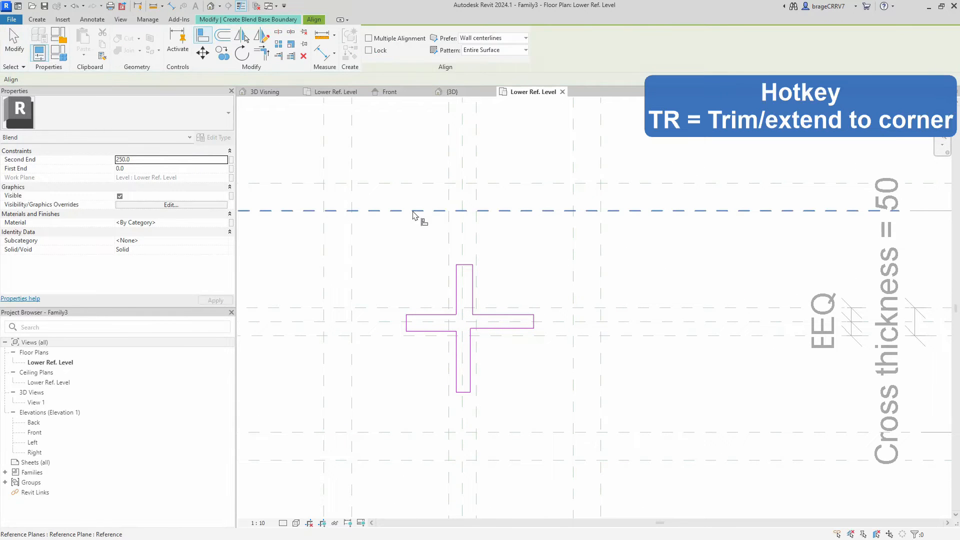
middle_click_drag(430, 195, 484, 228)
scroll(484, 228, "down", 2)
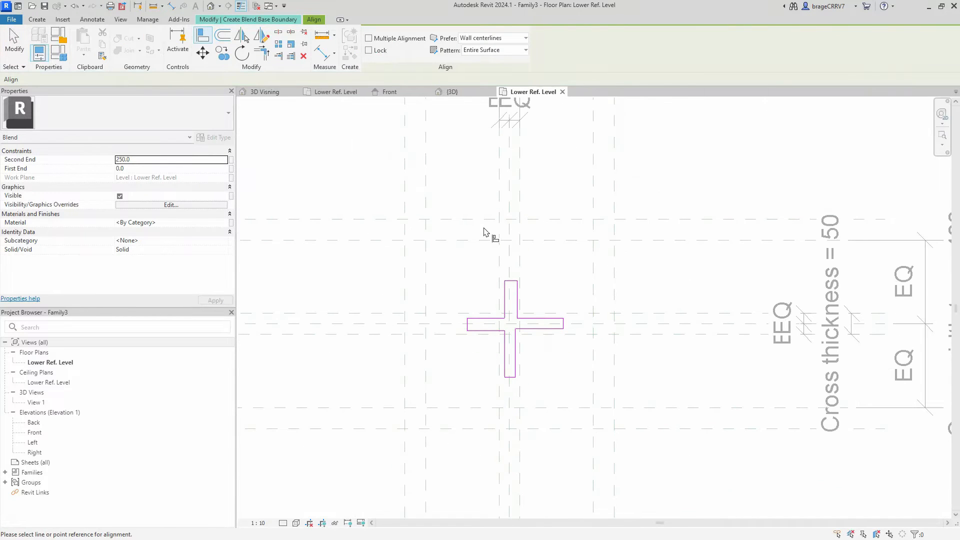
scroll(489, 221, "down", 2)
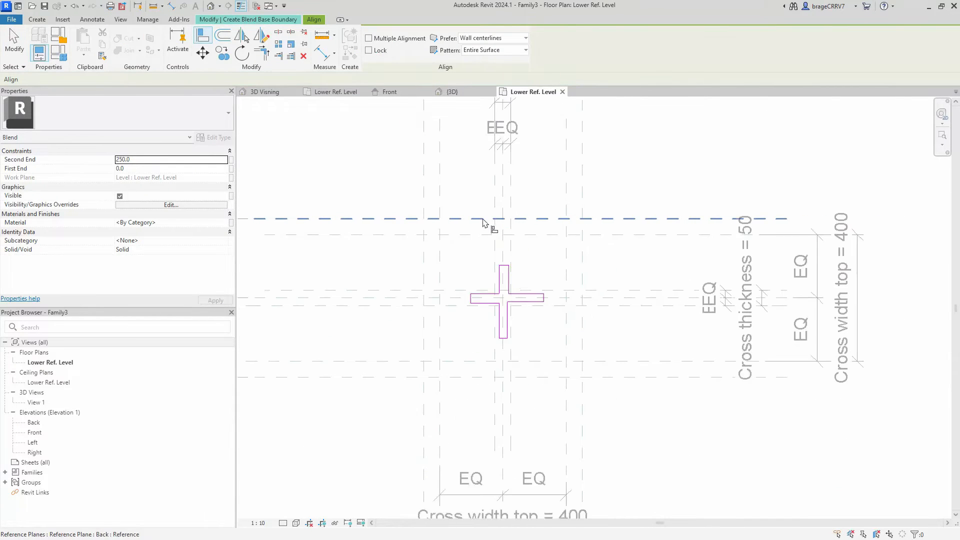
middle_click_drag(488, 221, 578, 228)
scroll(584, 225, "up", 2)
left_click(554, 223)
left_click(598, 295)
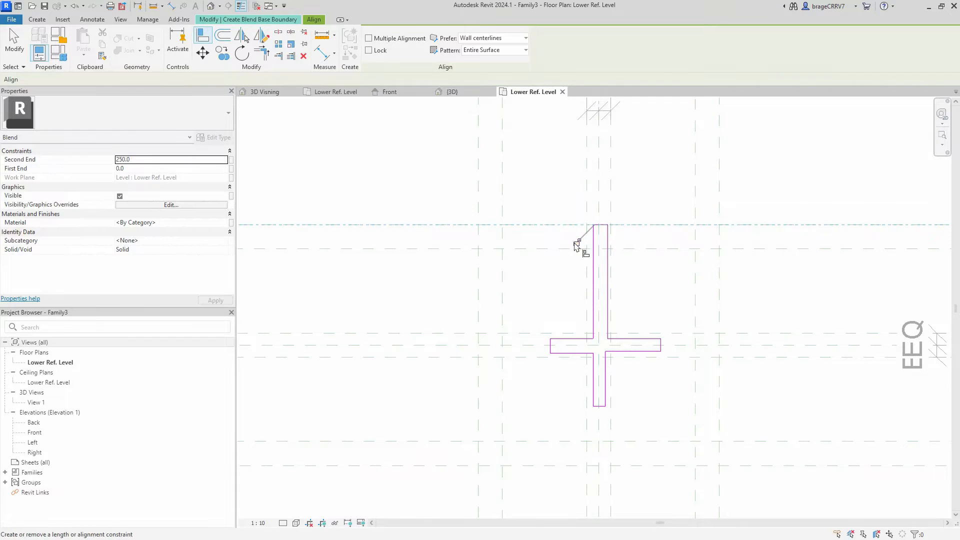
left_click(575, 242)
Step: Align both sides of the base cross's upper arm with the innermost vertical reference planes and lock them
scroll(586, 209, "up", 1)
middle_click_drag(586, 209, 530, 226)
left_click(530, 236)
left_click(539, 275)
left_click(562, 272)
left_click(558, 280)
left_click(543, 295)
Step: Align and lock the base cross's right arm to the innermost horizontal reference planes and the outermost right reference plane
middle_click_drag(545, 297, 460, 218)
left_click(520, 312)
left_click(525, 319)
left_click(576, 328)
left_click(535, 344)
left_click(611, 326)
scroll(613, 320, "down", 3)
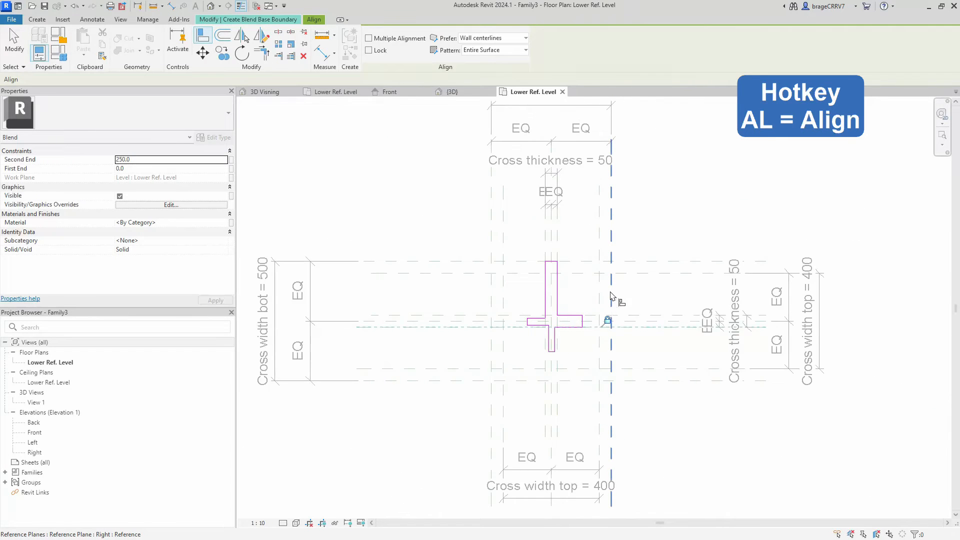
scroll(610, 321, "up", 1)
scroll(616, 306, "up", 6)
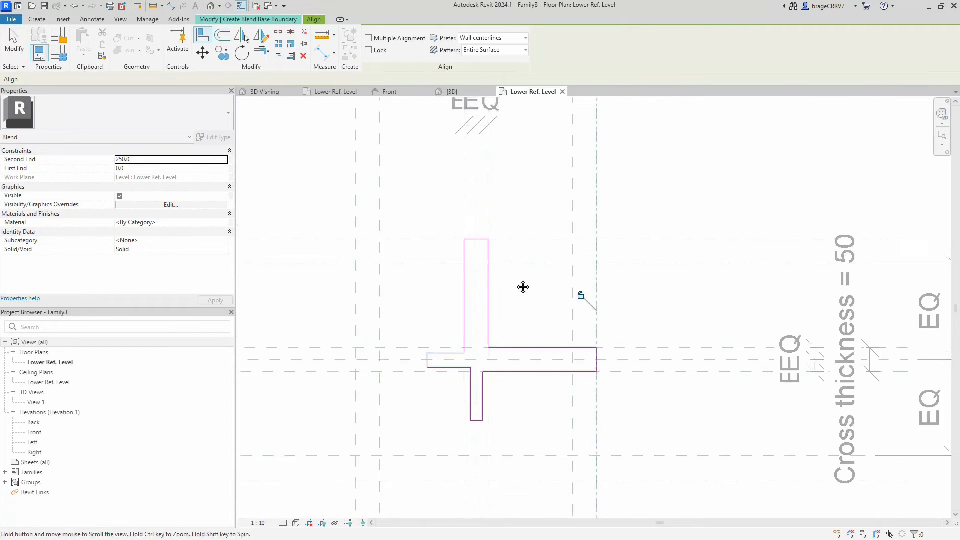
Step: Align and lock the base cross's lower and left arms to the innermost thickness planes and the outermost reference planes
left_click(473, 258)
scroll(437, 277, "down", 2)
left_click(426, 358)
left_click(468, 290)
middle_click_drag(393, 275, 517, 318)
left_click(499, 245)
left_click(540, 251)
left_click(518, 273)
left_click(542, 269)
left_click(474, 235)
left_click(556, 261)
middle_click_drag(554, 216, 533, 315)
scroll(499, 300, "down", 3)
key("Escape")
key("Escape")
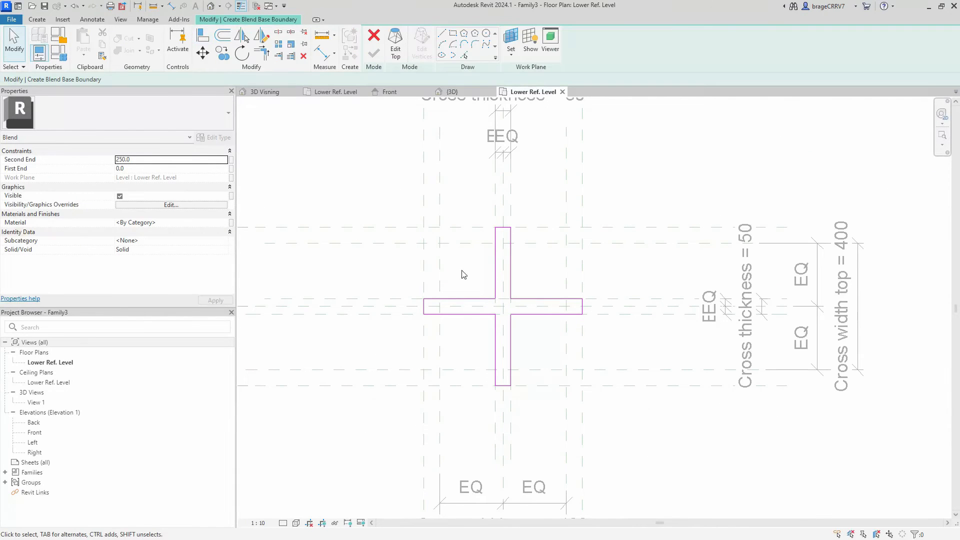
Step: Switch to the blend's top boundary and sketch the end and right side of the upper arm plus the right arm of a smaller cross
left_click(397, 53)
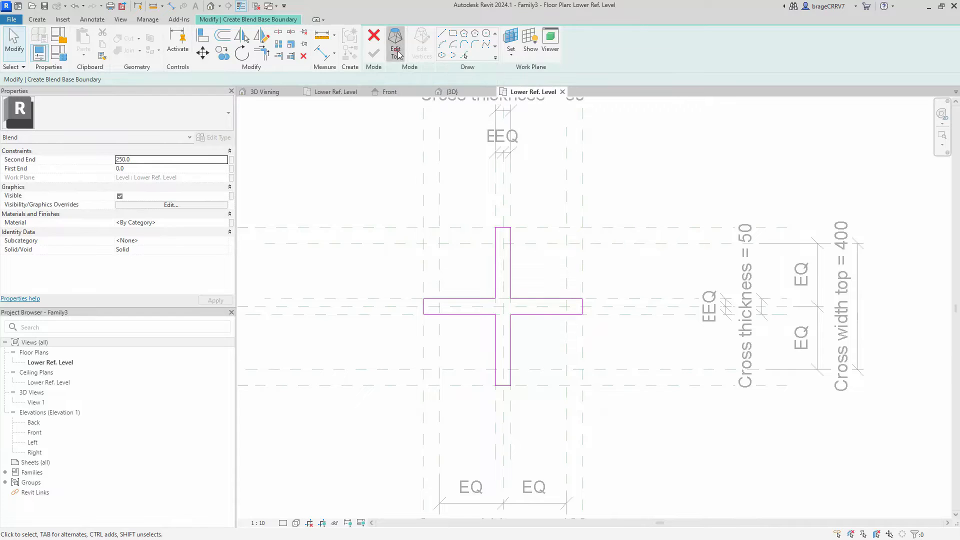
middle_click_drag(478, 281, 462, 273)
scroll(490, 273, "up", 3)
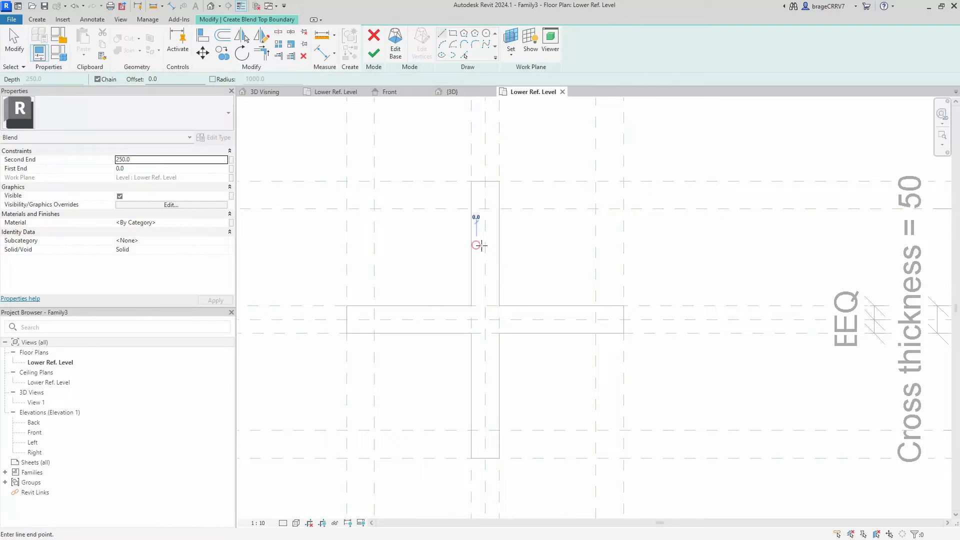
left_click(493, 244)
left_click(493, 312)
left_click(565, 314)
left_click(565, 326)
left_click(499, 325)
key("Escape")
Step: Add the left side line of the top boundary's upper arm, running from its end down towards the centre
left_click(476, 245)
left_click(476, 305)
key("Escape")
key("Escape")
Step: Mirror a copy of the top boundary lines about a drawn diagonal axis through the inner corner to create the left and lower arms
left_click(445, 215)
key("d")
key("m")
left_click_drag(450, 224, 568, 365)
key("Escape")
key("d")
key("m")
left_click(476, 306)
left_click(422, 252)
key("Escape")
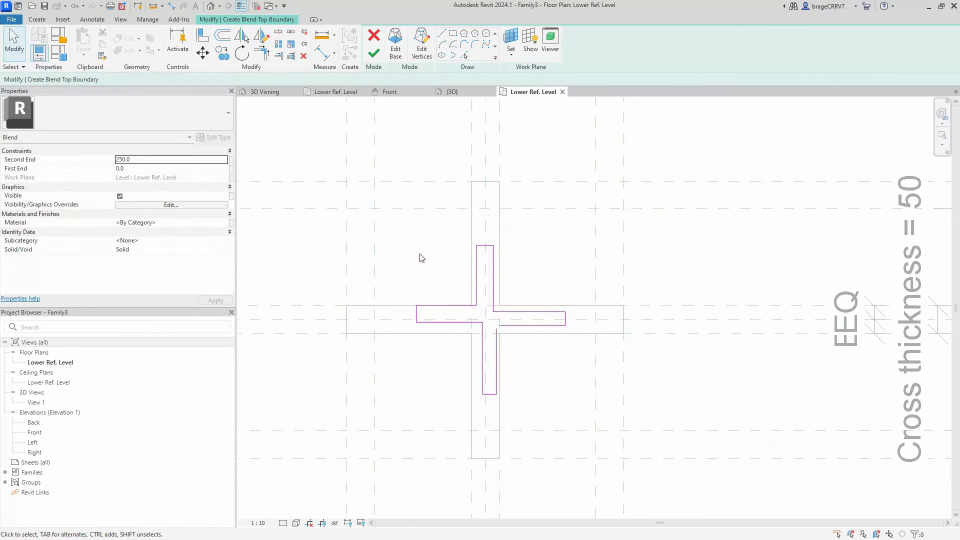
Step: Trim the open lower-right inner corner of the top boundary so the lower and right arms meet
key("t")
key("r")
scroll(506, 358, "up", 2)
left_click(494, 343)
left_click(513, 316)
scroll(472, 297, "down", 3)
key("Escape")
Step: Align and lock the top boundary's upper arm sides and both horizontal arms' long edges to the innermost thickness reference planes
key("a")
key("l")
scroll(467, 257, "up", 2)
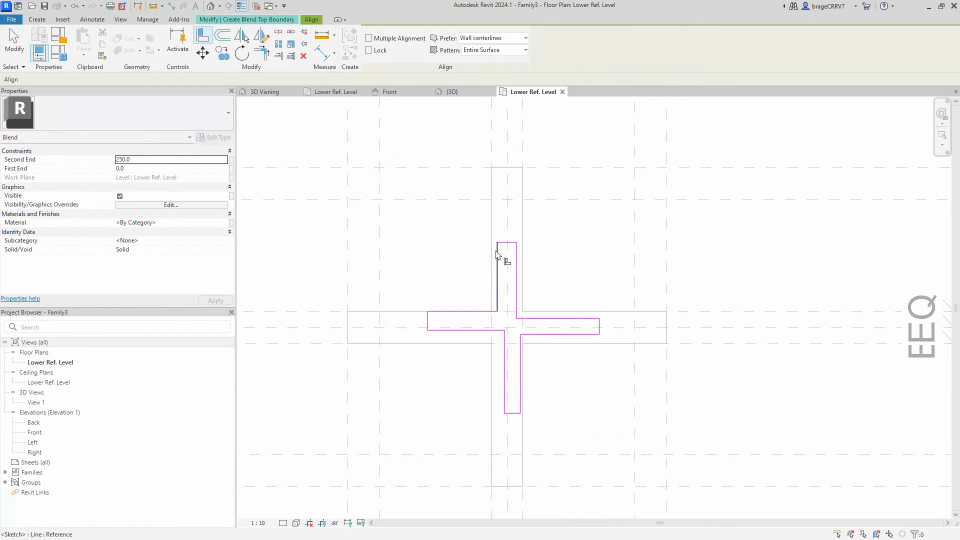
left_click(577, 318)
left_click(711, 343)
left_click(584, 334)
scroll(303, 366, "down", 1)
middle_click_drag(303, 365, 383, 366)
left_click(294, 346)
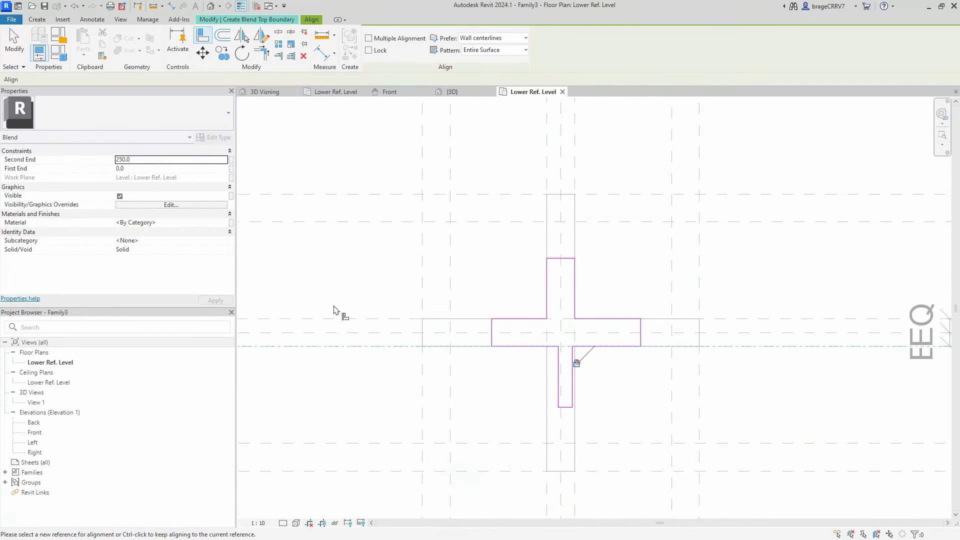
left_click(576, 338)
Step: Align both sides of the top boundary's lower arm with the innermost vertical reference planes and lock them
scroll(495, 387, "down", 1)
middle_click_drag(494, 387, 471, 336)
left_click(540, 452)
left_click(538, 329)
left_click(557, 326)
Step: Align the ends of all four top boundary arms with the intermediate Cross width top reference planes and lock them
middle_click_drag(480, 188, 488, 242)
scroll(488, 242, "down", 3)
middle_click_drag(564, 249, 602, 265)
scroll(602, 265, "up", 3)
left_click(448, 245)
left_click(500, 275)
scroll(480, 400, "down", 1)
left_click(489, 354)
middle_click_drag(480, 400, 512, 332)
left_click(525, 315)
left_click(531, 372)
left_click(457, 220)
left_click(503, 279)
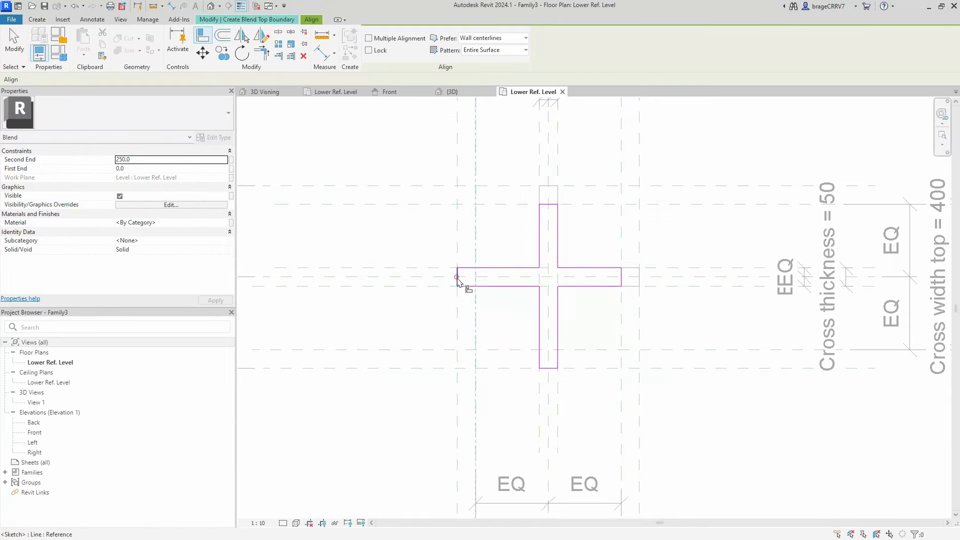
scroll(507, 330, "down", 3)
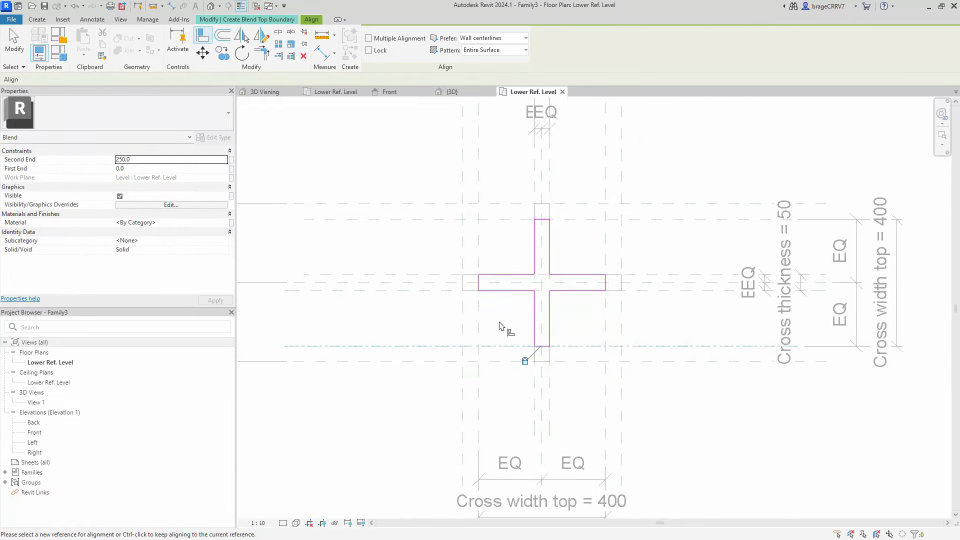
Step: Finish the blend from the completed base and top cross boundaries and deselect it
key("Escape")
middle_click_drag(508, 330, 491, 329)
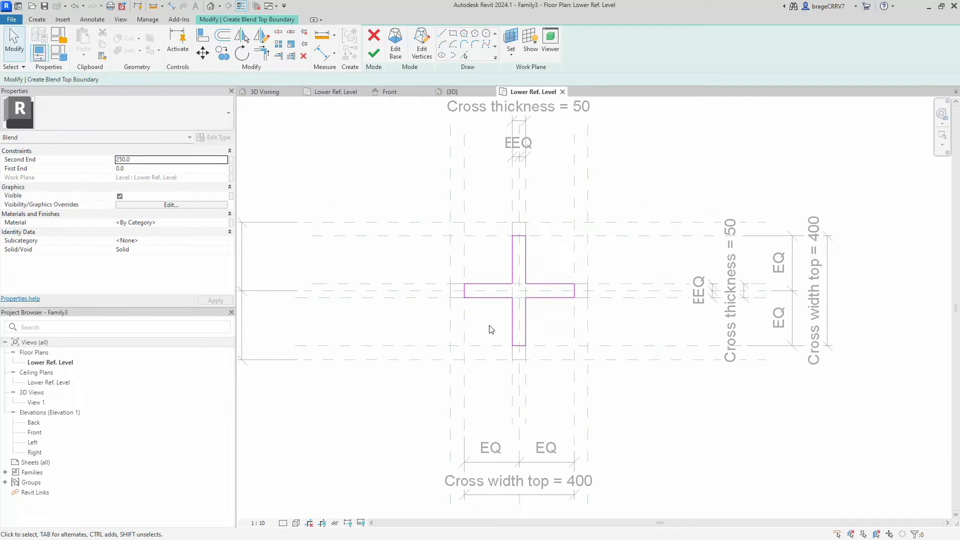
left_click(372, 56)
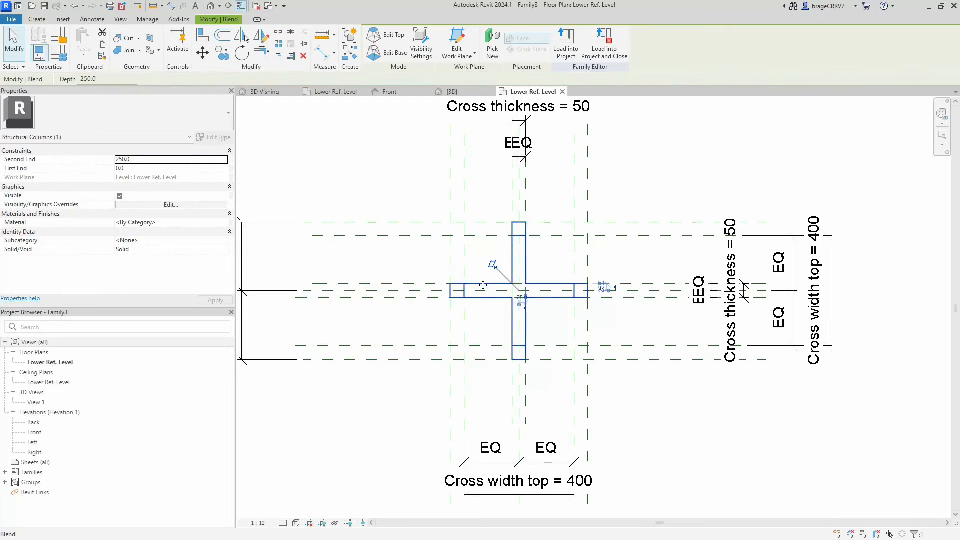
scroll(492, 318, "down", 1)
middle_click_drag(493, 318, 484, 317)
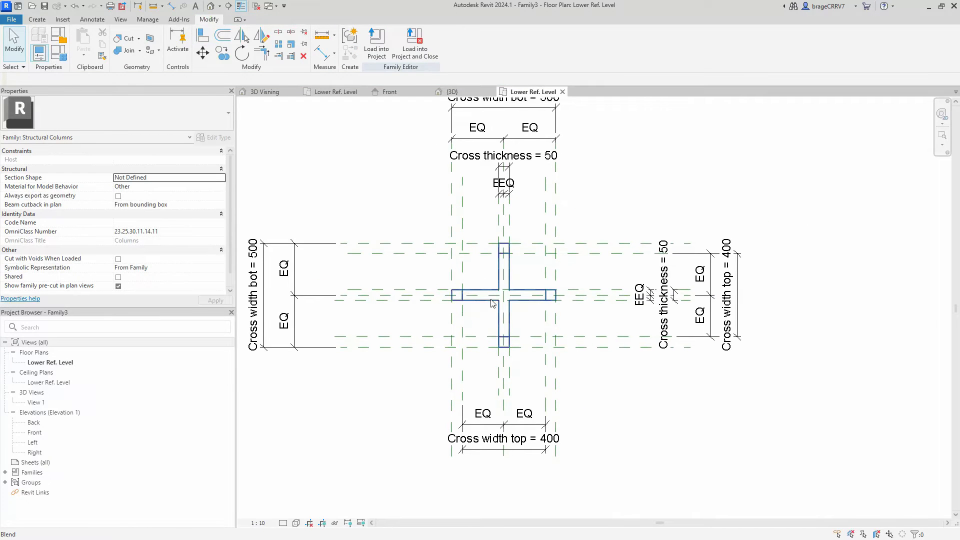
scroll(486, 294, "up", 1)
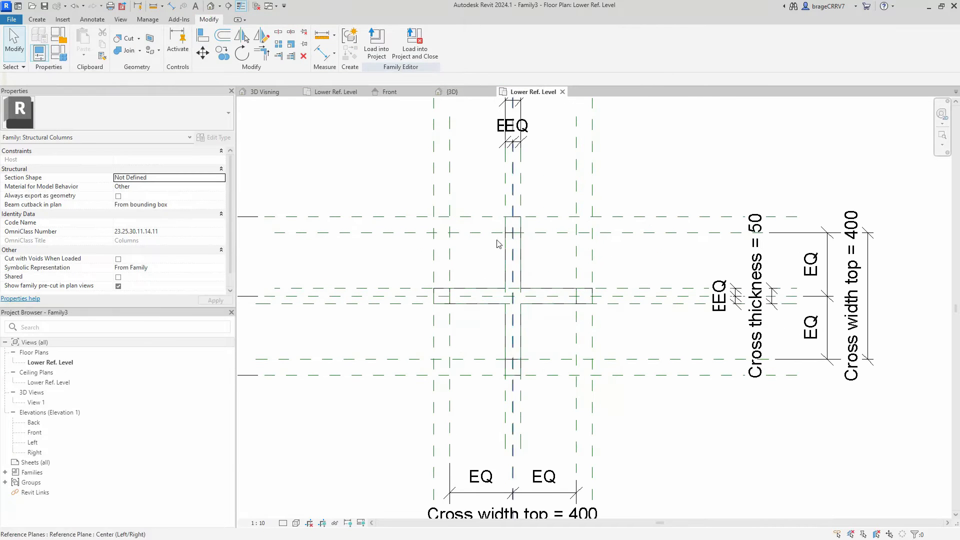
Step: Set the Cross thickness family parameter to 25 and accept the change
left_click(59, 54)
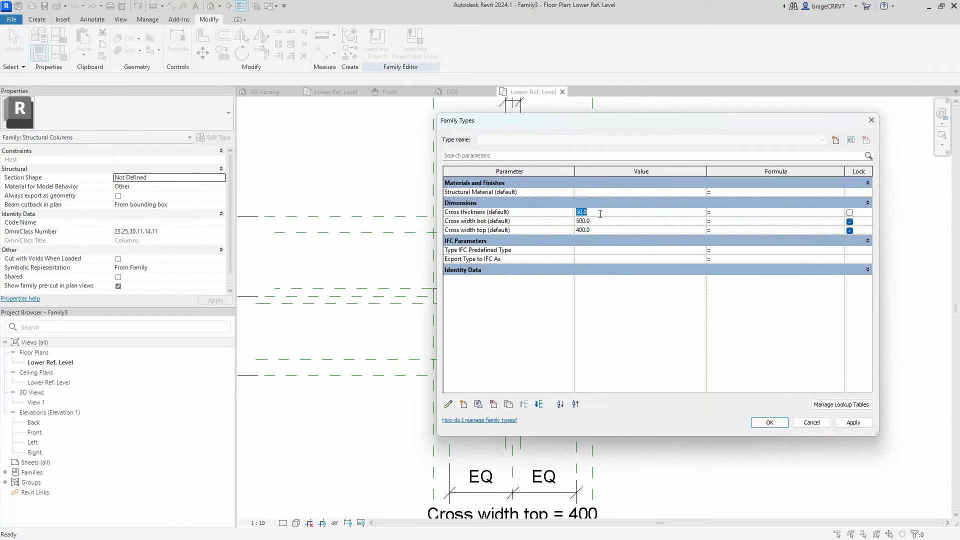
left_click_drag(647, 114, 145, 53)
type("25")
left_click(267, 361)
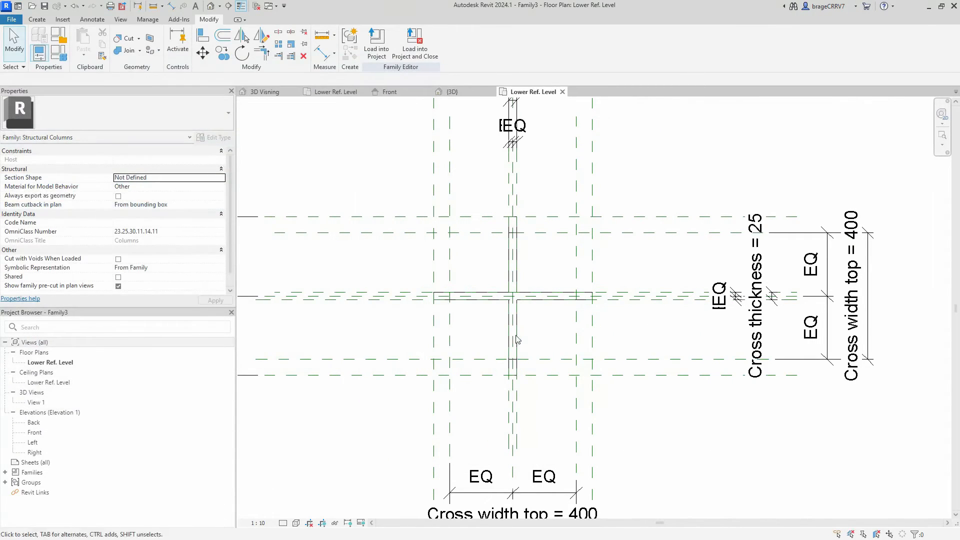
Step: Set the Cross width bot family parameter to 600 and apply it
scroll(487, 331, "down", 2)
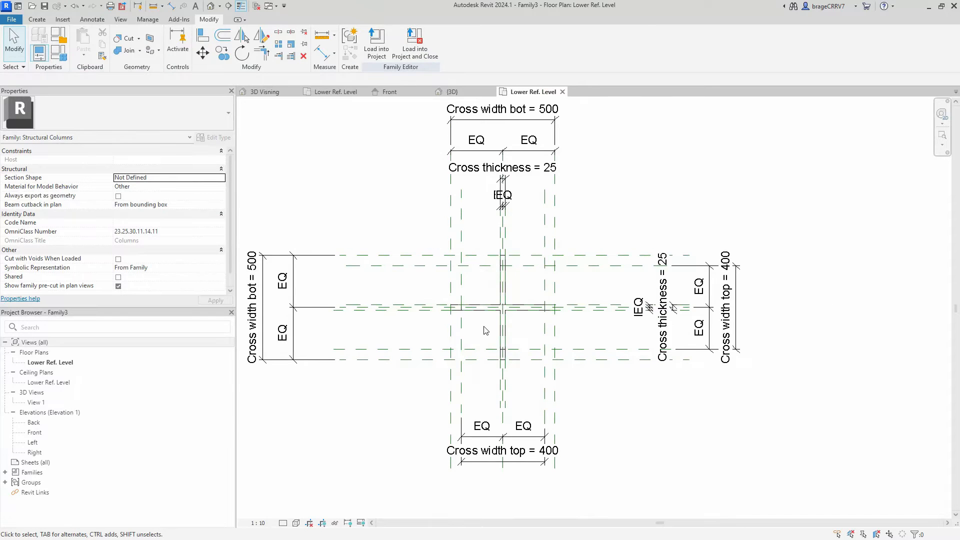
scroll(484, 330, "up", 1)
left_click(59, 51)
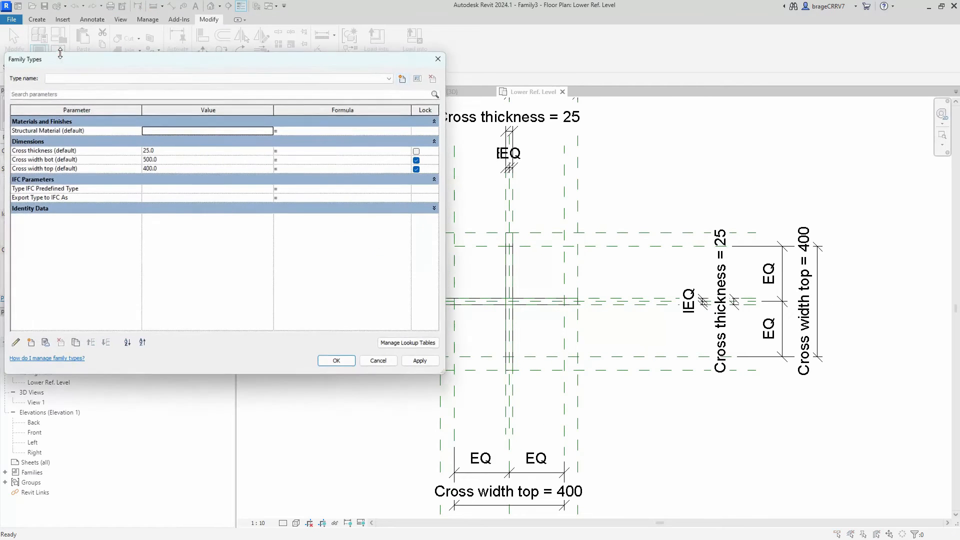
left_click(164, 159)
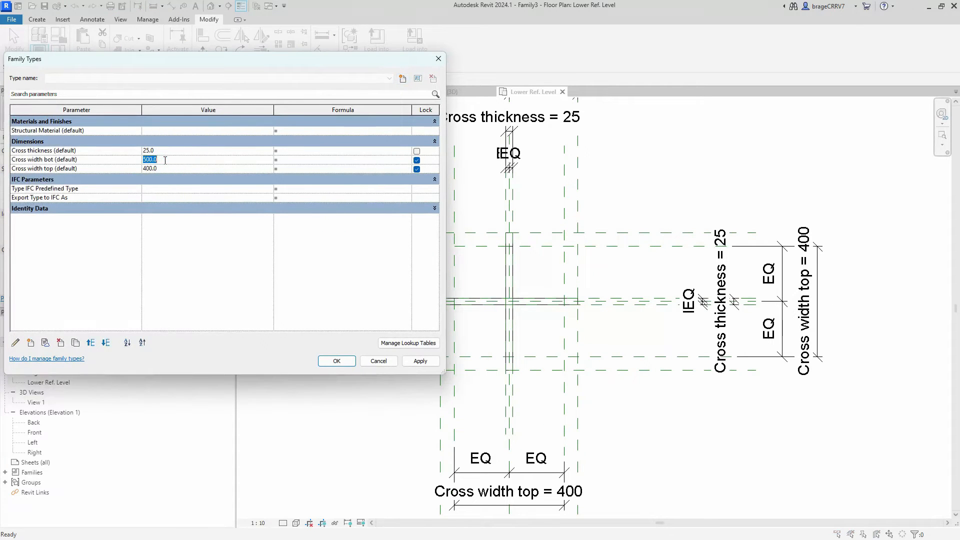
left_click(419, 361)
Step: Set the Cross width top family parameter to 300, apply it and accept the family types
left_click(171, 167)
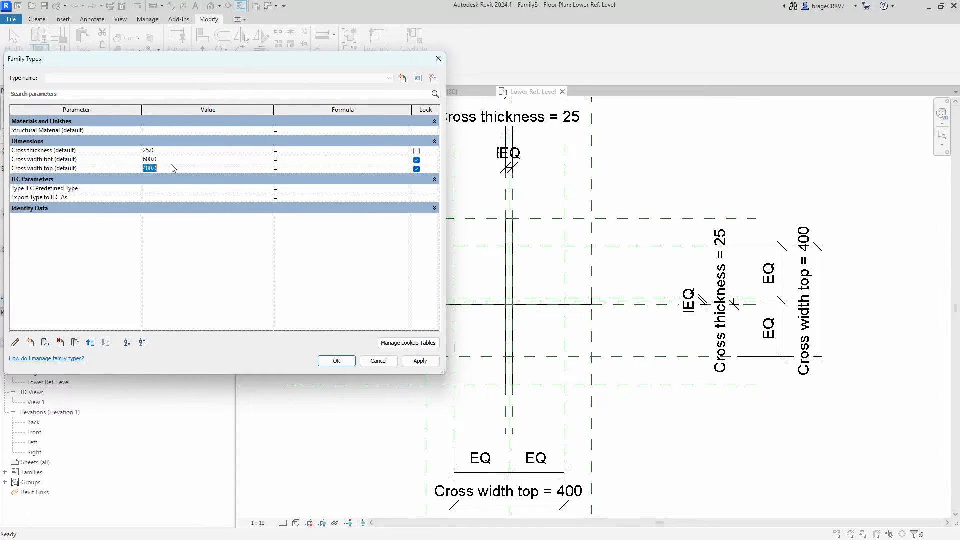
mouse_move(201, 64)
left_mouse_down()
mouse_move(132, 62)
mouse_move(212, 67)
left_mouse_up()
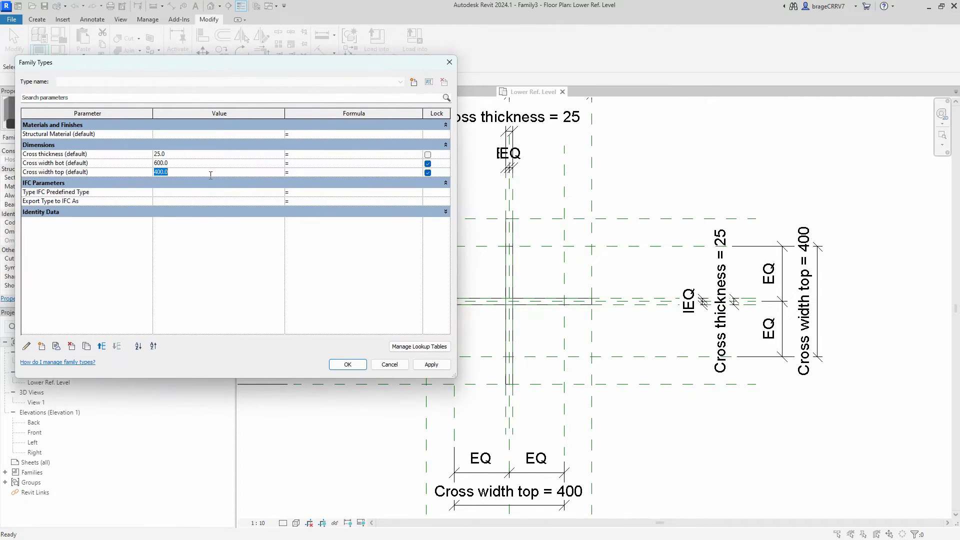
left_click(431, 364)
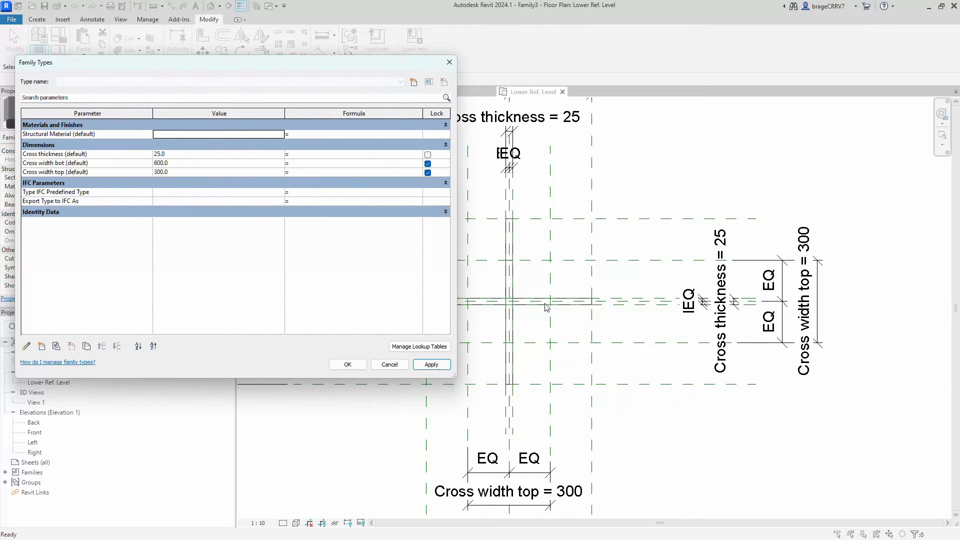
left_click(348, 365)
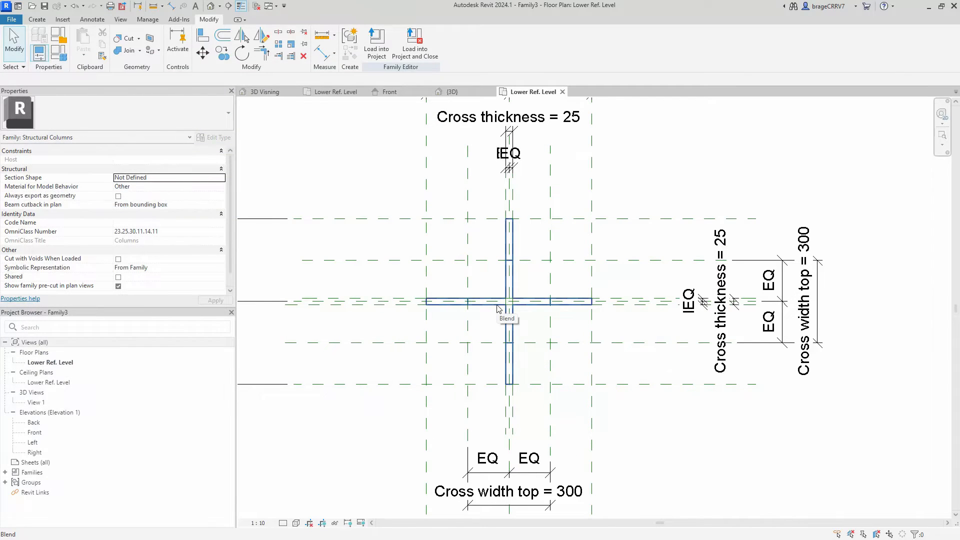
Step: Open the default 3D view and examine the cross-shaped blend from an angle
left_click(209, 8)
scroll(436, 284, "down", 2)
middle_click_drag(457, 285, 440, 272, "shift")
Step: In the Front elevation, stretch the blend's top end up to a depth of about 3667, just below the Upper Ref Level
double_click(34, 443)
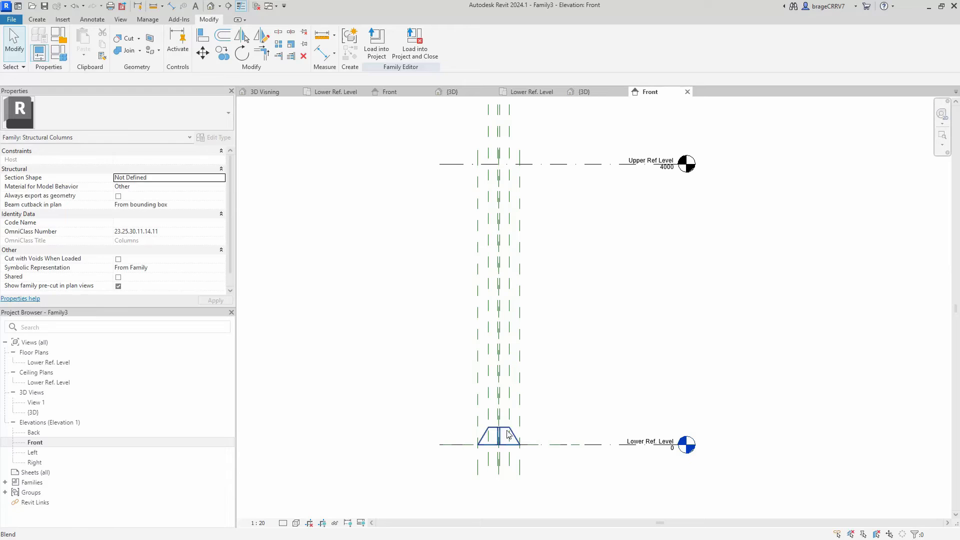
left_click(508, 435)
scroll(474, 410, "up", 6)
scroll(486, 454, "up", 2)
left_click_drag(483, 464, 493, 198)
scroll(492, 408, "down", 10)
scroll(495, 449, "up", 1)
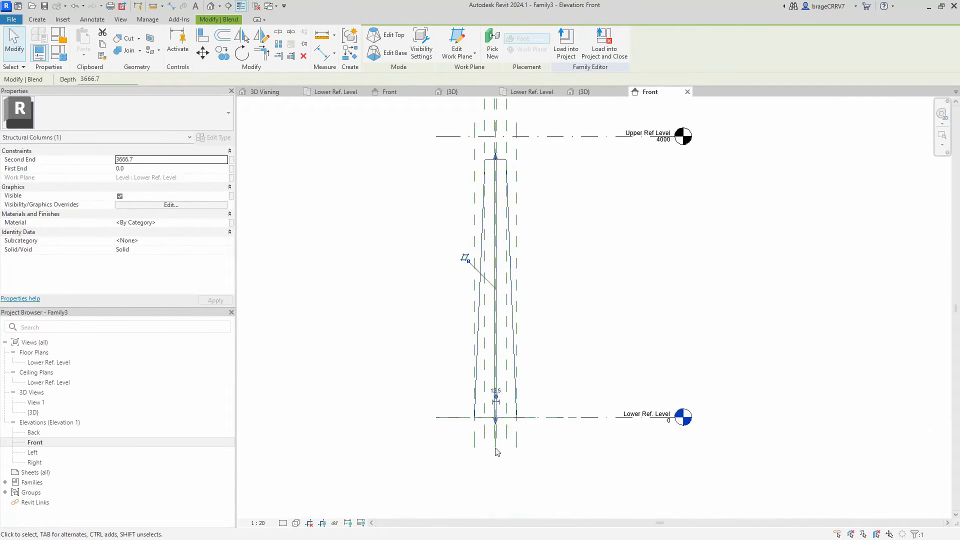
Step: Pull the blend's base end slightly above the Lower Ref. Level and deselect the blend
scroll(494, 432, "up", 4)
left_click_drag(485, 364, 482, 326)
scroll(482, 330, "down", 2)
key("Escape")
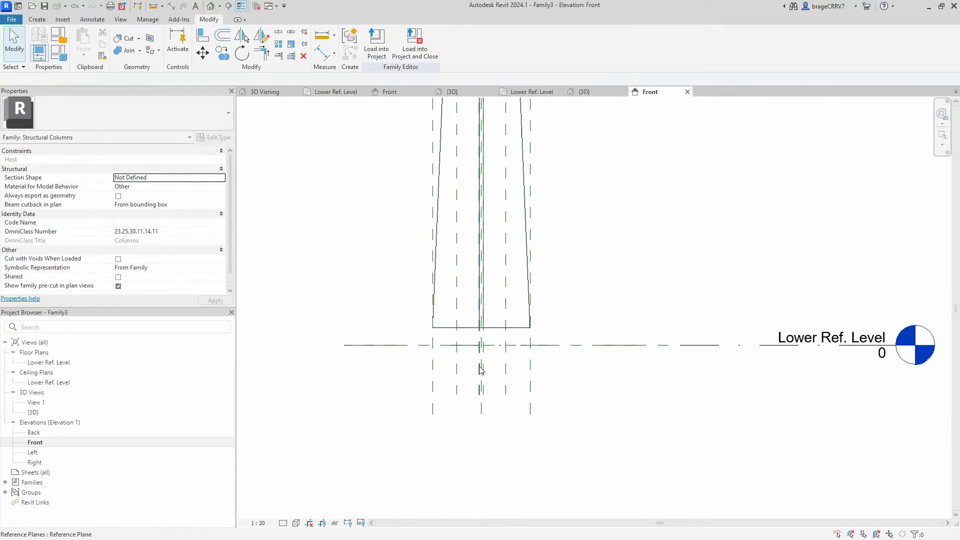
Step: Align the column blend's bottom edge to the Lower Ref. Level and its top edge to the Upper Ref Level in the Front elevation
scroll(480, 370, "down", 2)
key("a")
key("l")
left_click(407, 350)
left_click(466, 340)
scroll(536, 295, "down", 3)
scroll(451, 244, "up", 2)
left_click(434, 229)
left_click(499, 267)
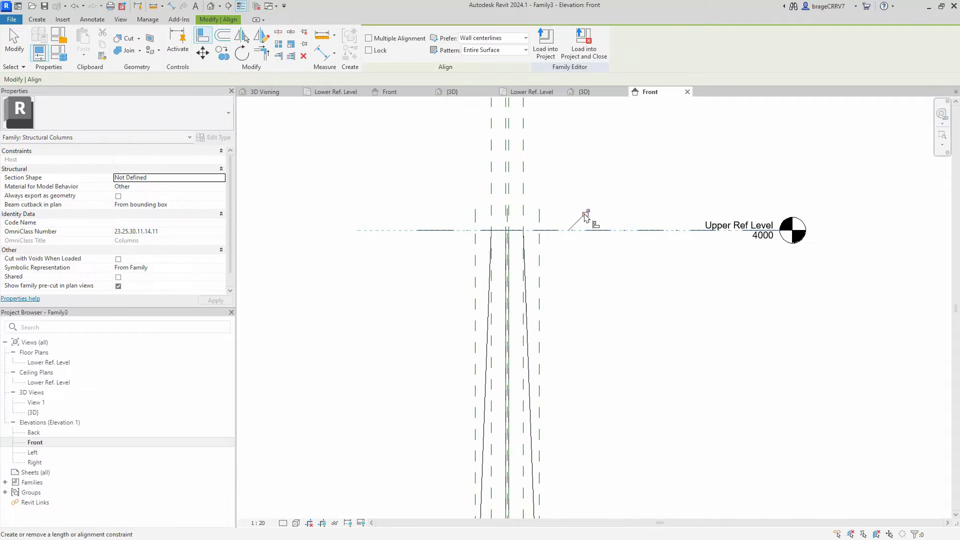
key("Escape")
Step: Inspect the aligned column blend from an angle in the 3D view
scroll(424, 300, "down", 1)
scroll(418, 313, "down", 2)
left_click(584, 92)
scroll(413, 316, "down", 3)
scroll(391, 360, "down", 1)
middle_click_drag(391, 364, 418, 332, "shift")
left_click(419, 331)
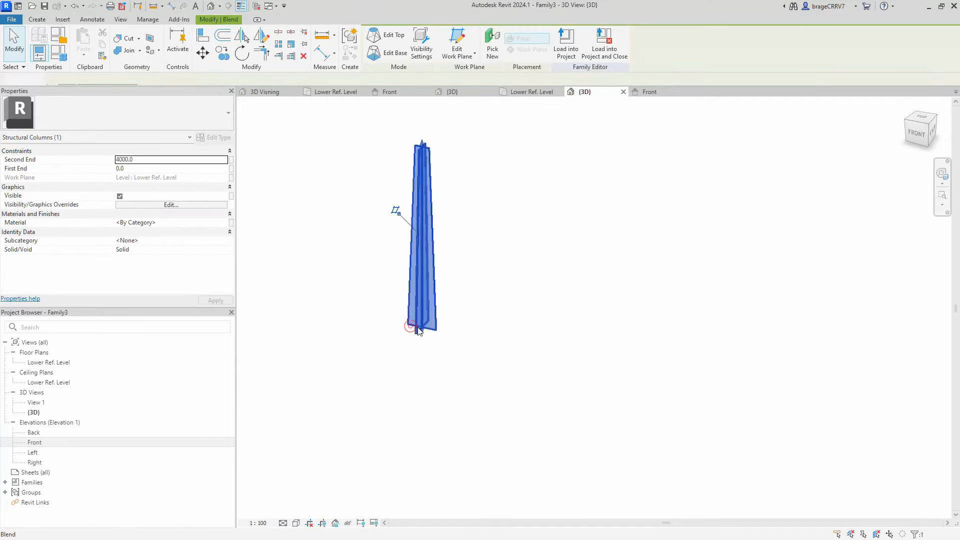
left_click(342, 271)
Step: Add an instance family parameter named Cross material with the Material data type, grouped under Materials and Finishes
key("f")
key("t")
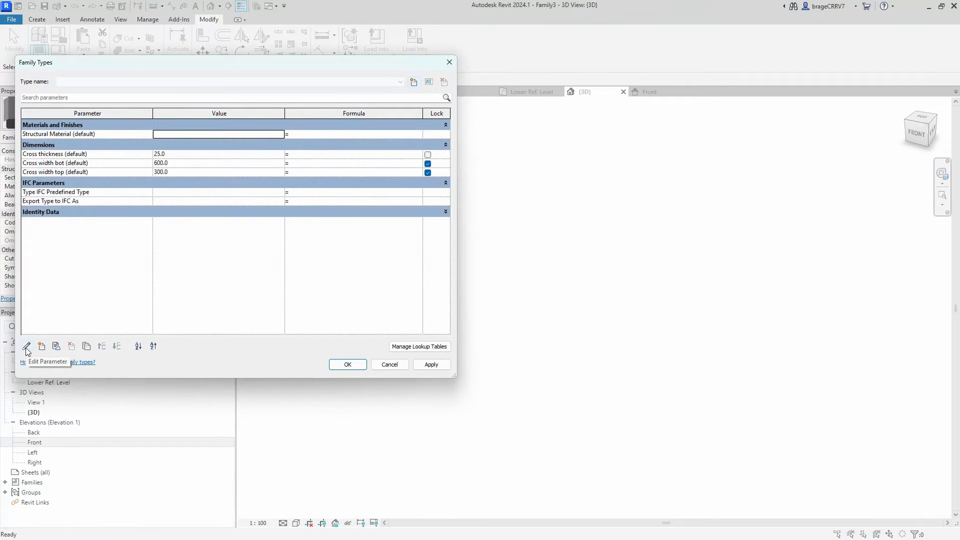
left_click(41, 348)
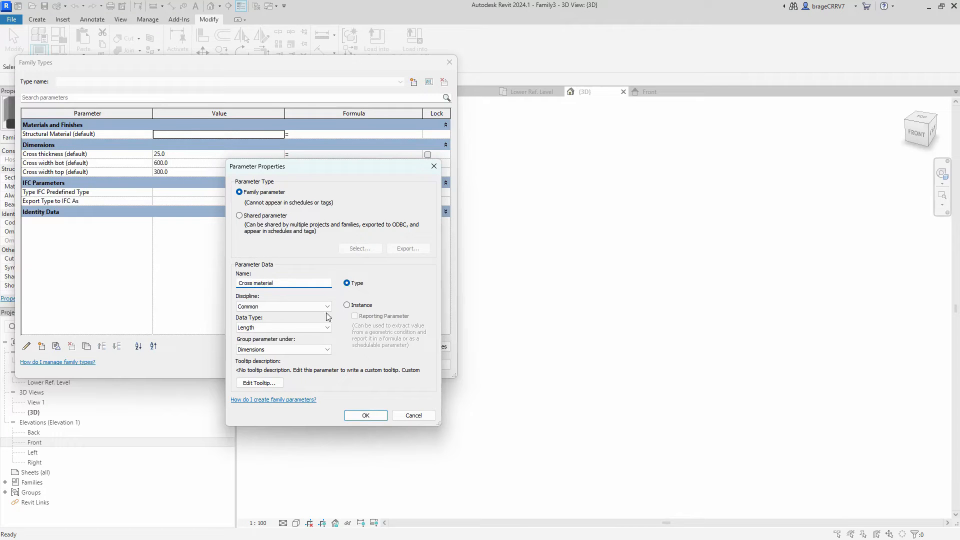
left_click(347, 305)
left_click(276, 328)
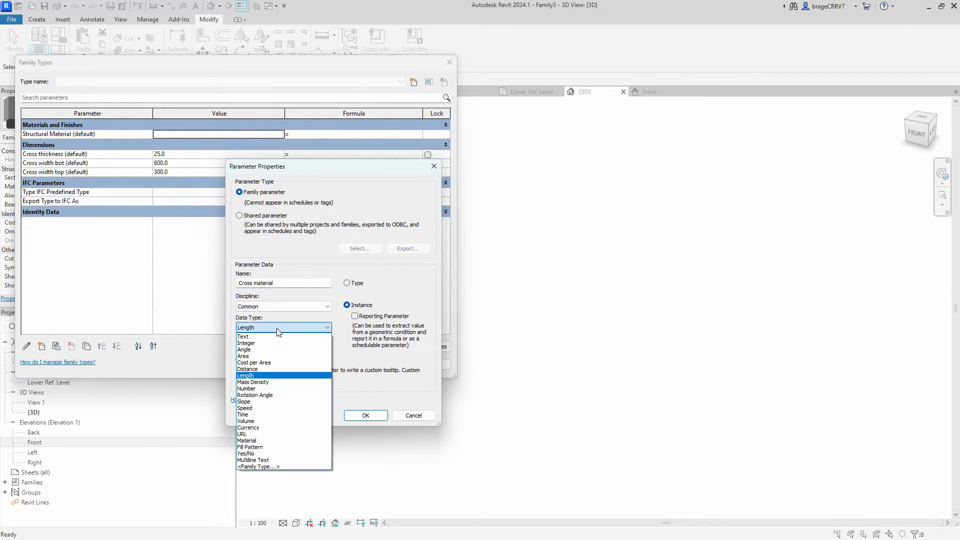
left_click(279, 440)
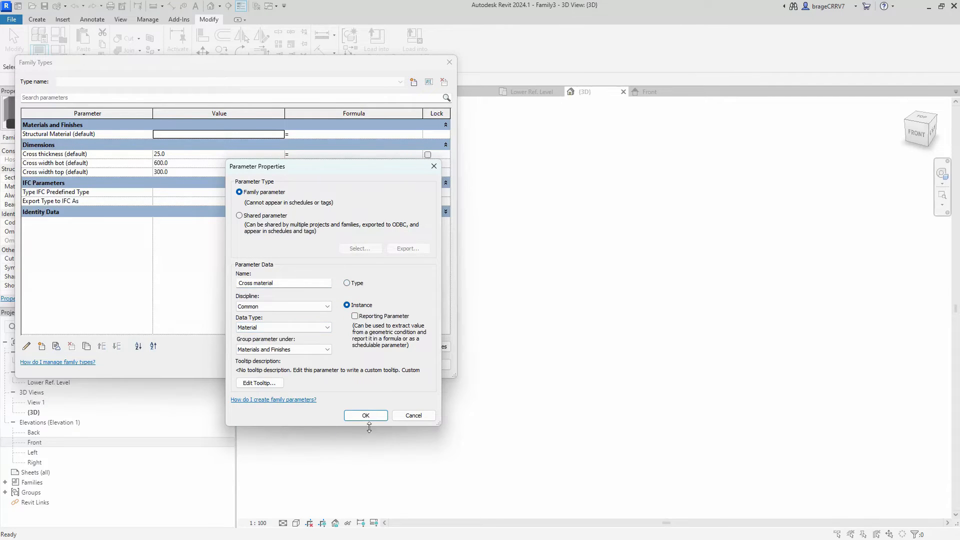
left_click(368, 416)
left_click(434, 363)
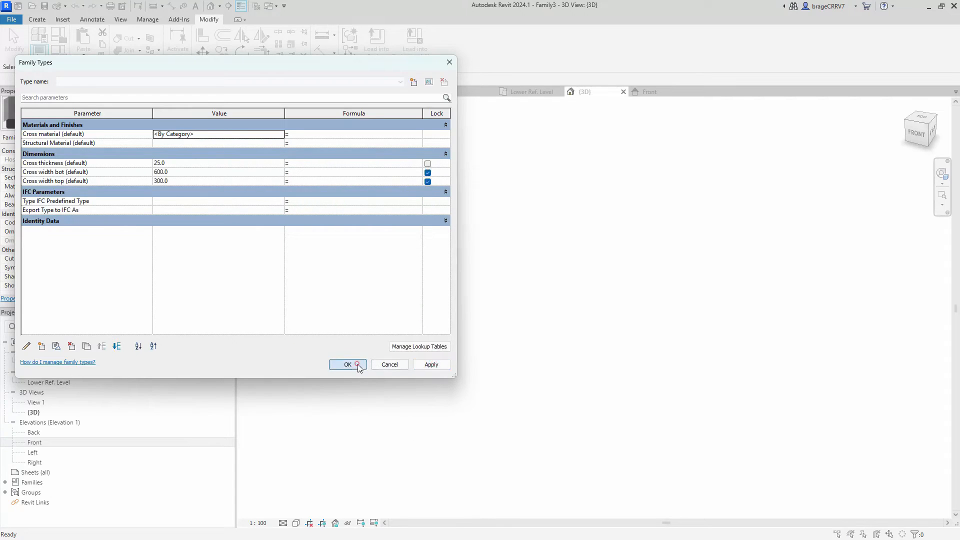
left_click(357, 364)
Step: Associate the column blend's material property with the Cross material parameter
left_click(406, 432)
left_click(417, 287)
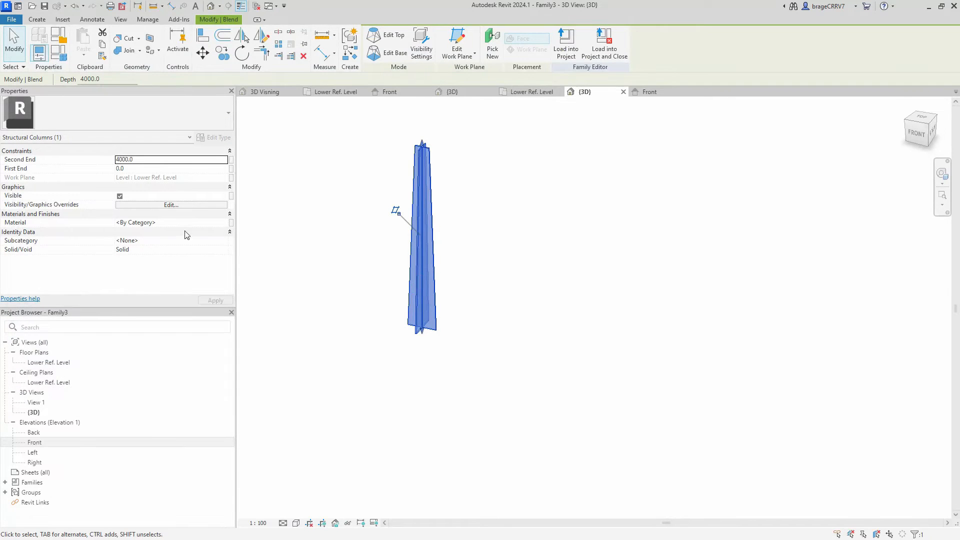
left_click(231, 222)
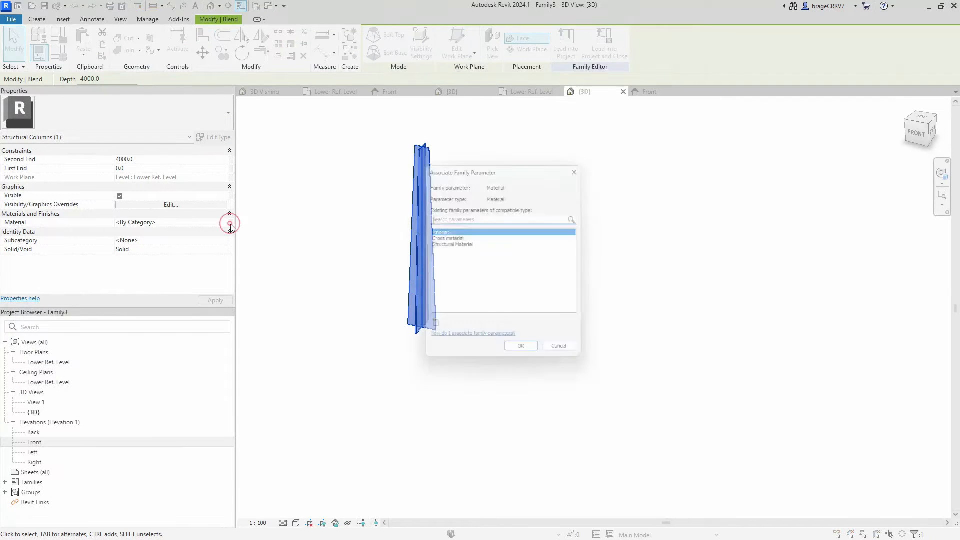
left_click(448, 237)
left_click(520, 355)
left_click(425, 388)
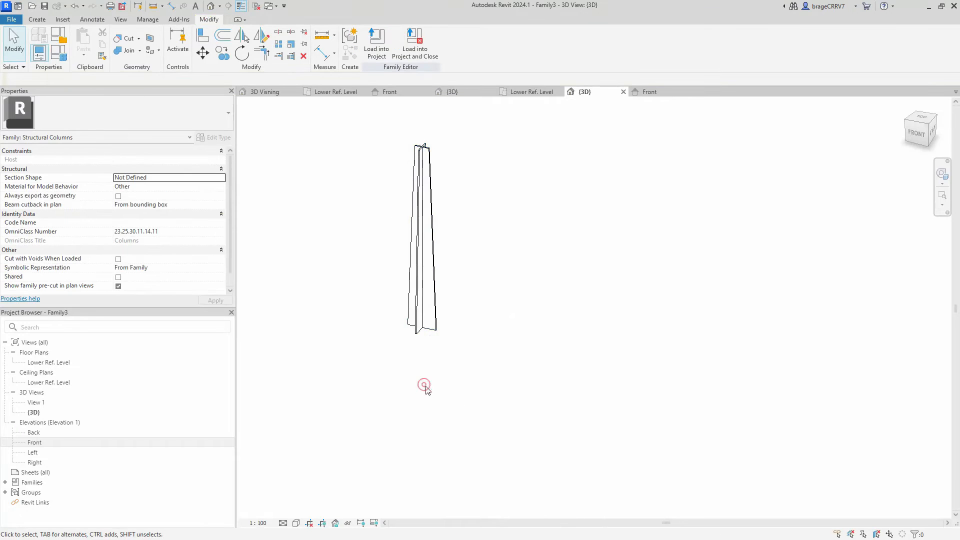
Step: Switch to the AdvancedBeam.jpg reference photo, examine how the column is built up, and return to Revit
middle_click_drag(512, 361, 455, 372)
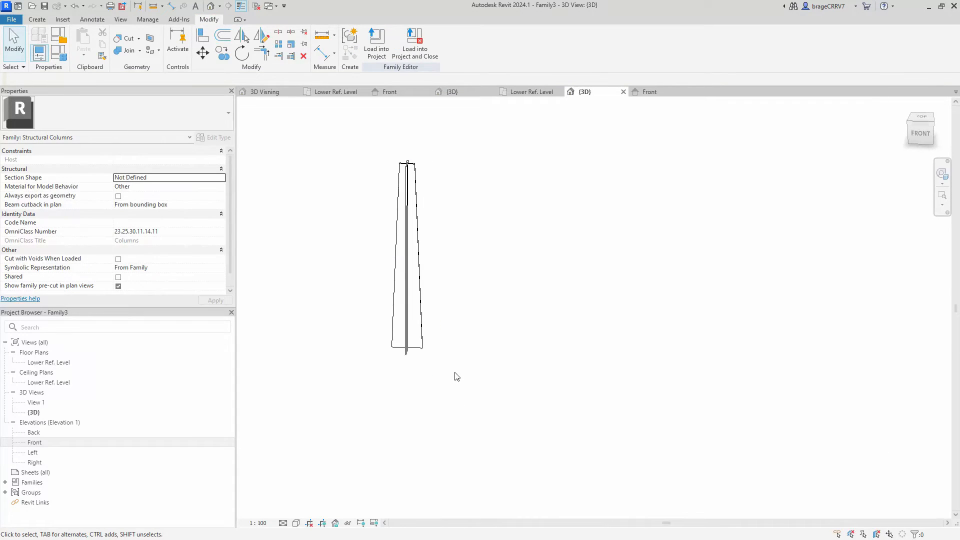
key("alt+Tab")
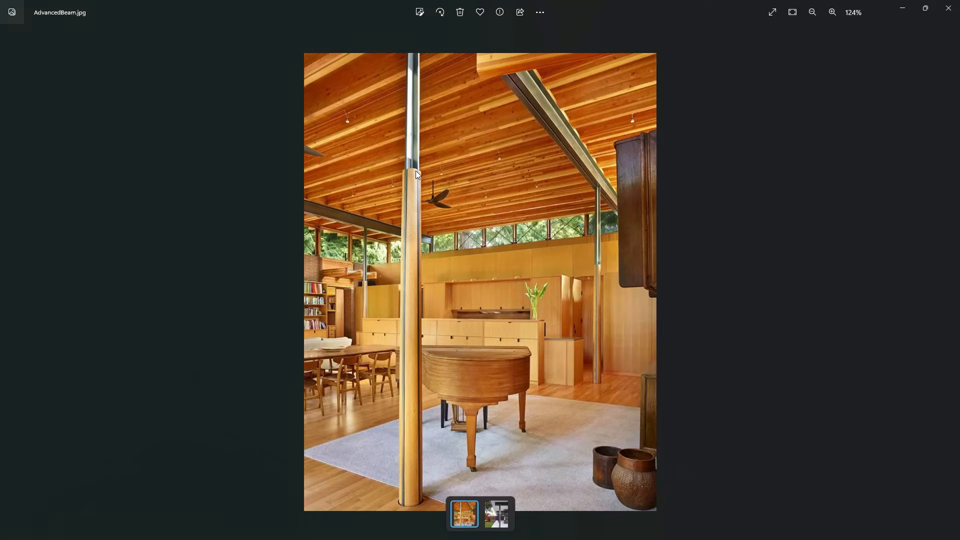
key("alt+Tab")
key("alt+Tab")
key("alt+Tab")
key("alt+Tab")
key("alt+Tab")
key("alt+Tab")
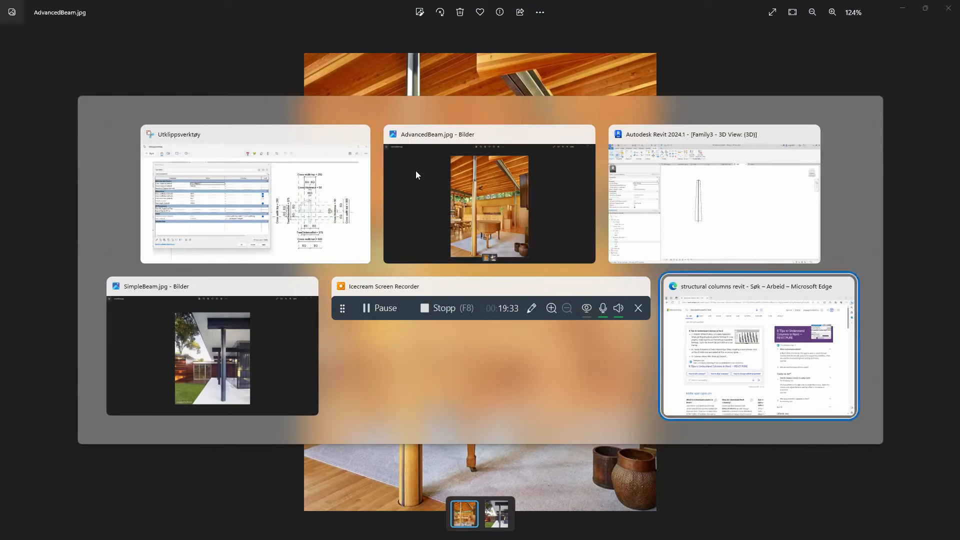
key("alt+Tab")
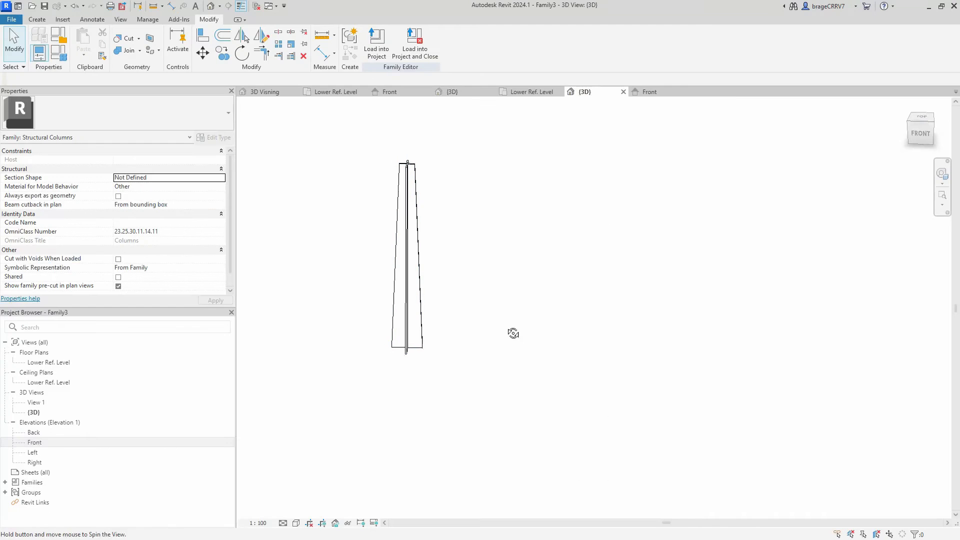
key("alt+Tab")
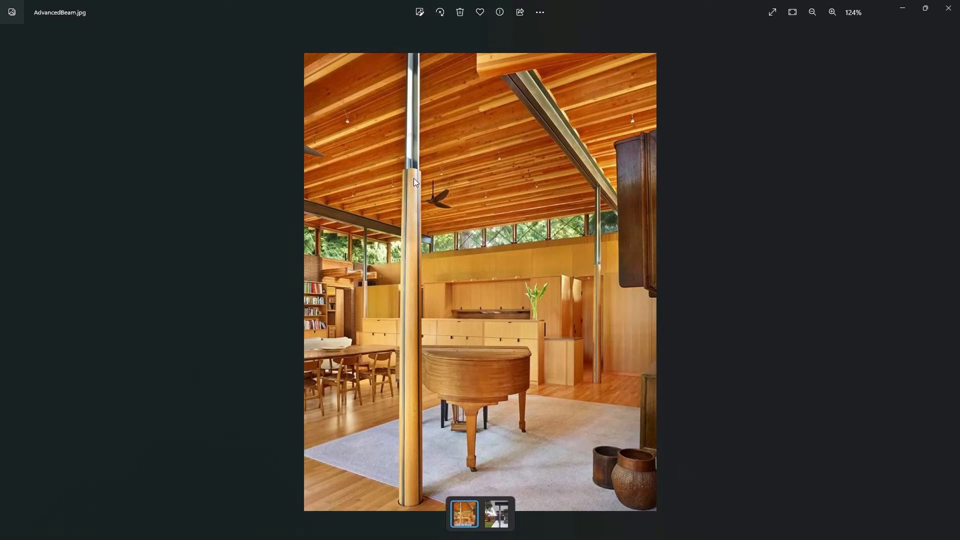
key("alt+Tab")
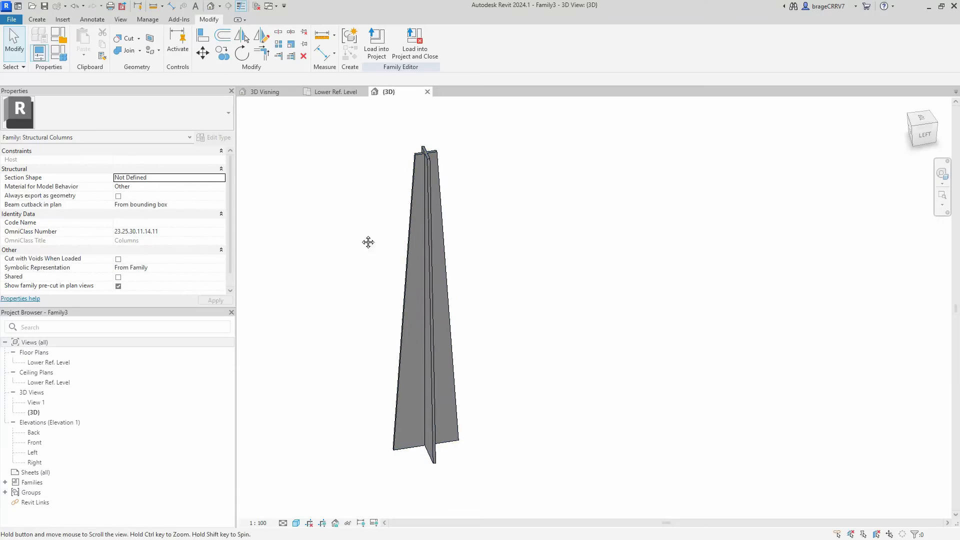
Step: Draw two vertical reference planes about 550 mm apart around the cross centre in the Lower Ref. Level plan, between the existing width planes
left_click(344, 93)
middle_click_drag(385, 286, 369, 293)
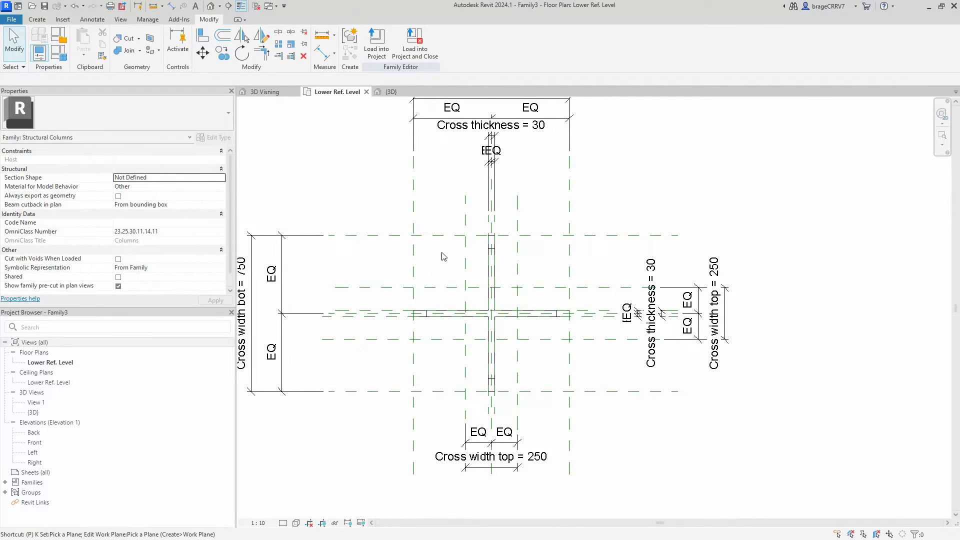
middle_click_drag(425, 217, 425, 214)
left_click(430, 211)
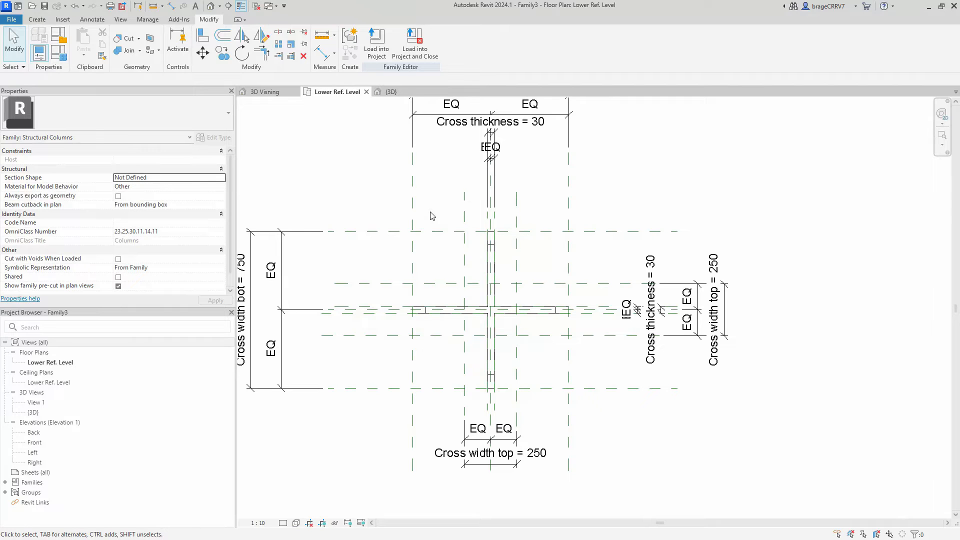
key("r")
key("p")
left_click(433, 191)
left_click(434, 438)
left_click(548, 191)
left_click(549, 456)
Step: Draw two horizontal reference planes, one below the cross centre and one about 240 mm above it, between the existing width planes
left_click(624, 362)
left_click(346, 365)
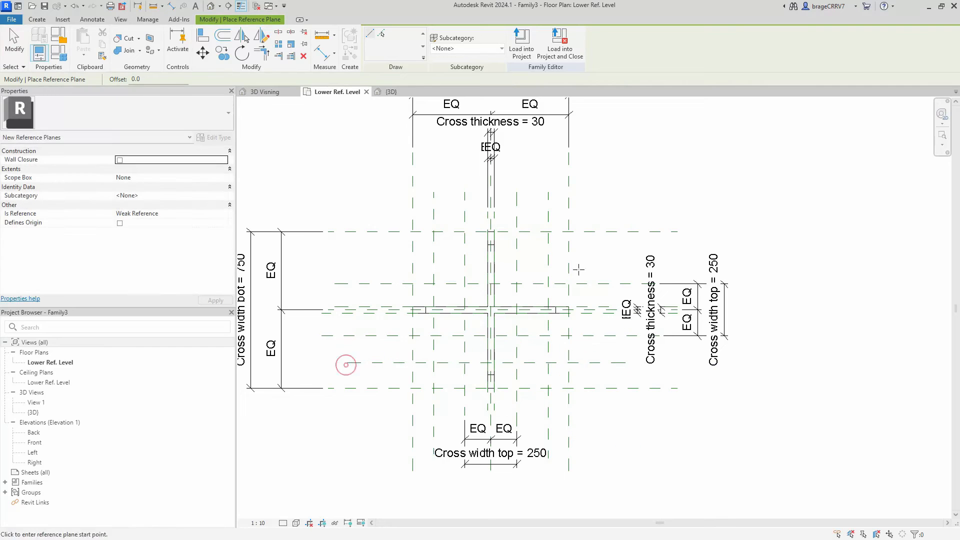
left_click(638, 259)
left_click(355, 260)
key("Escape")
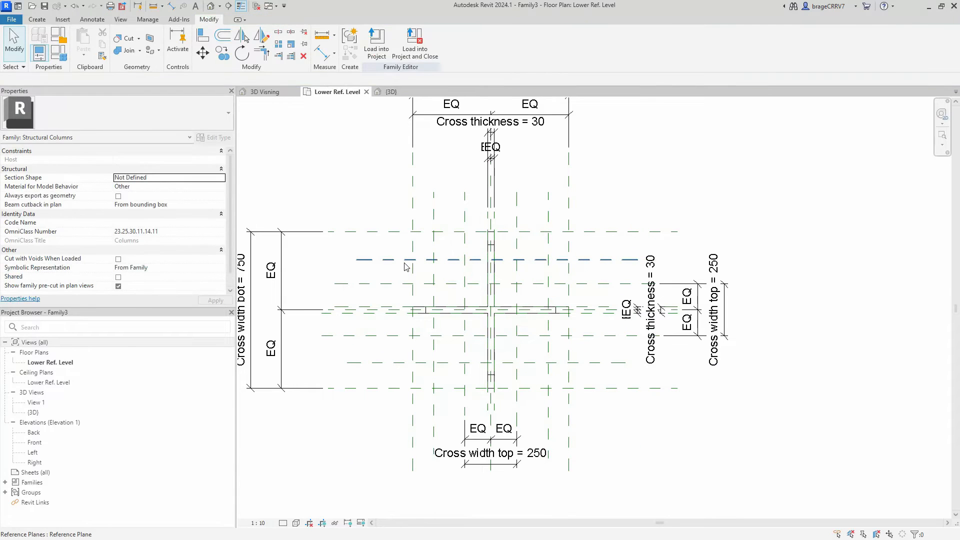
Step: Dimension the two new vertical planes with a chain through the centre plane and an overall dimension above it
key("d")
key("i")
left_click(433, 204)
left_click(490, 204)
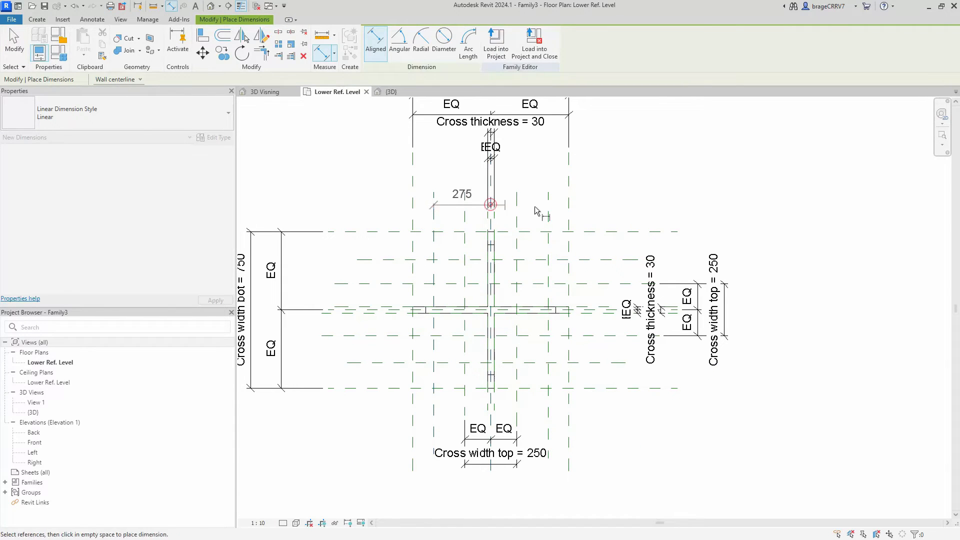
left_click(548, 207)
left_click(544, 212)
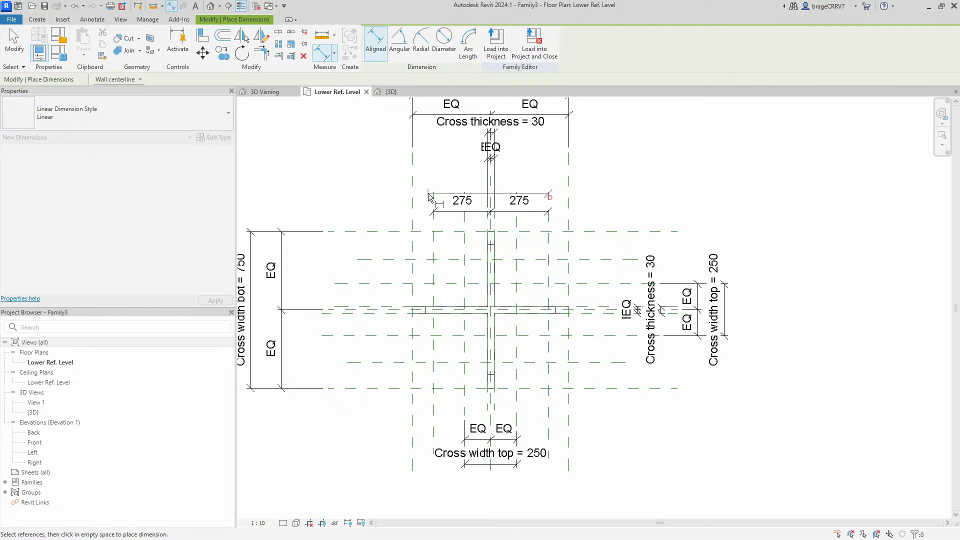
left_click(433, 195)
left_click(445, 180)
key("Escape")
Step: Make the vertical planes' chain dimension equal about the centre and move the overall dimension slightly closer to it
left_click(473, 211)
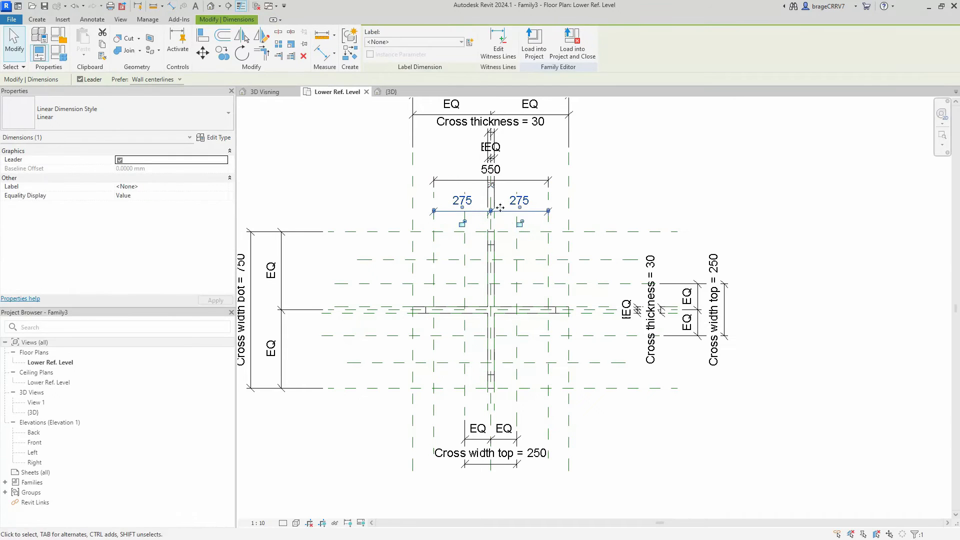
left_click(491, 186)
key("Escape")
left_click(470, 181)
left_click_drag(470, 181, 472, 187)
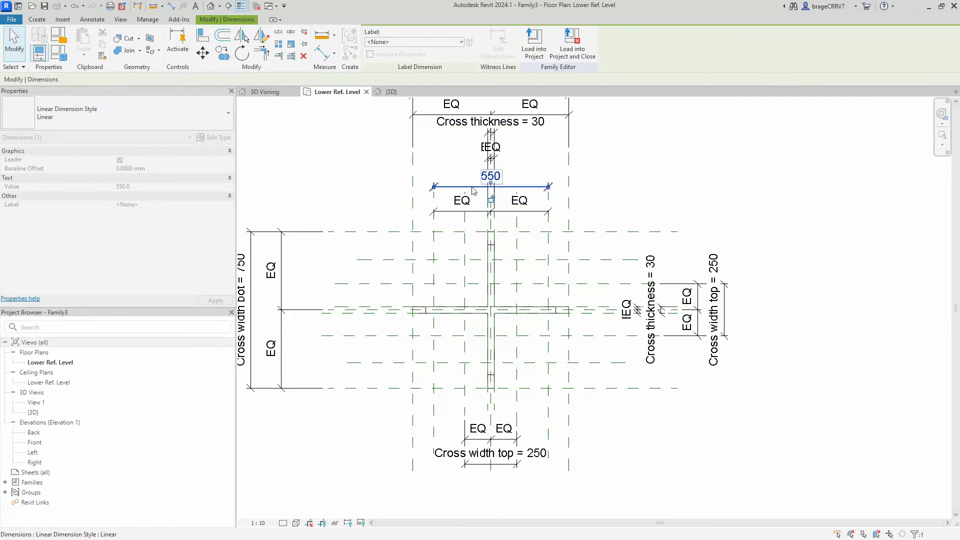
key("Escape")
Step: Place a chain dimension across the two new horizontal planes and the centre plane, and make its segments equal
key("d")
key("i")
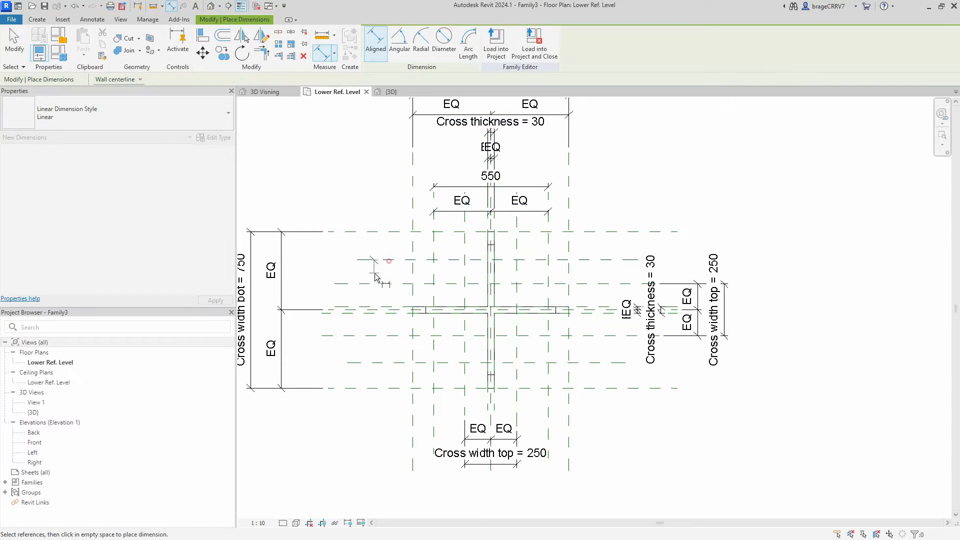
left_click(391, 311)
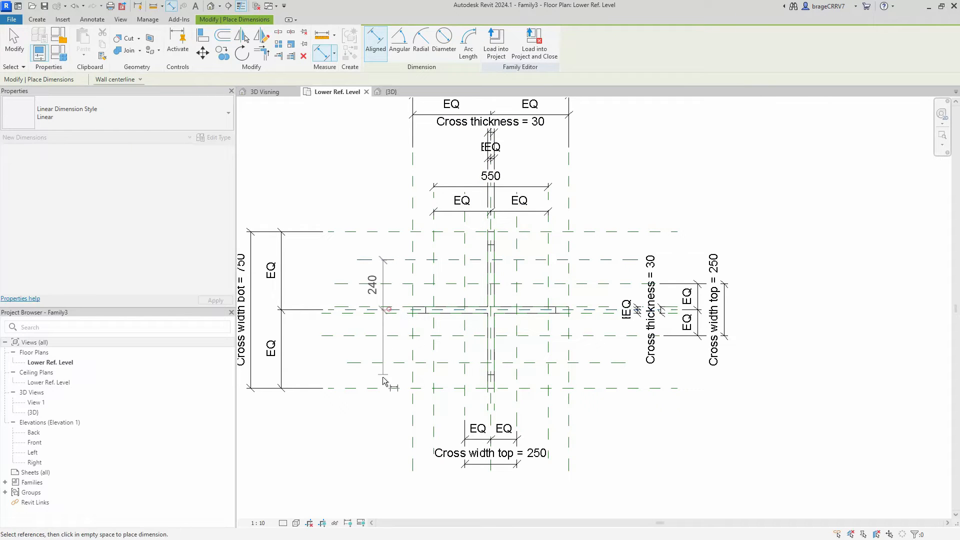
left_click(387, 363)
left_click(382, 327)
left_click(354, 311)
Step: Add an overall dimension between the two new horizontal reference planes, outside the equal chain
left_click(353, 259)
left_click(353, 359)
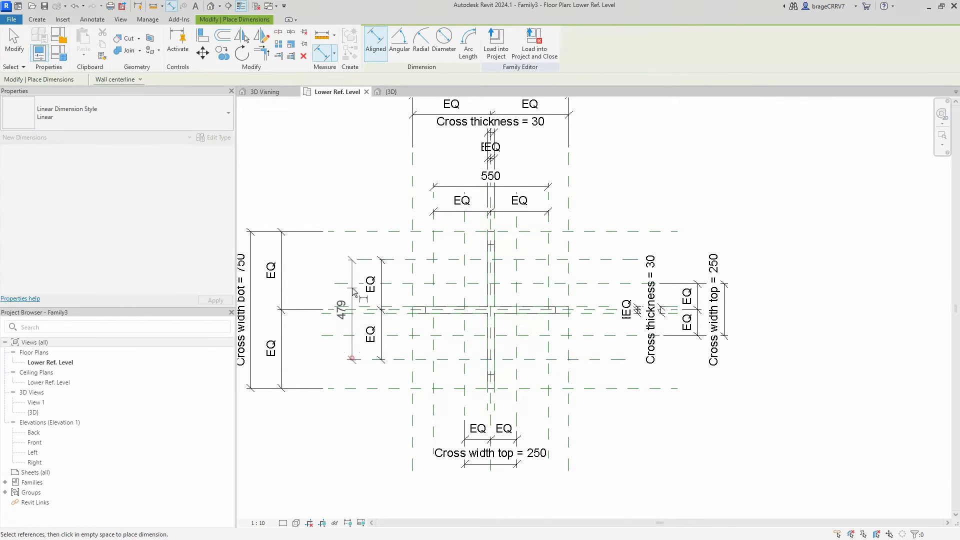
left_click(351, 278)
key("Escape")
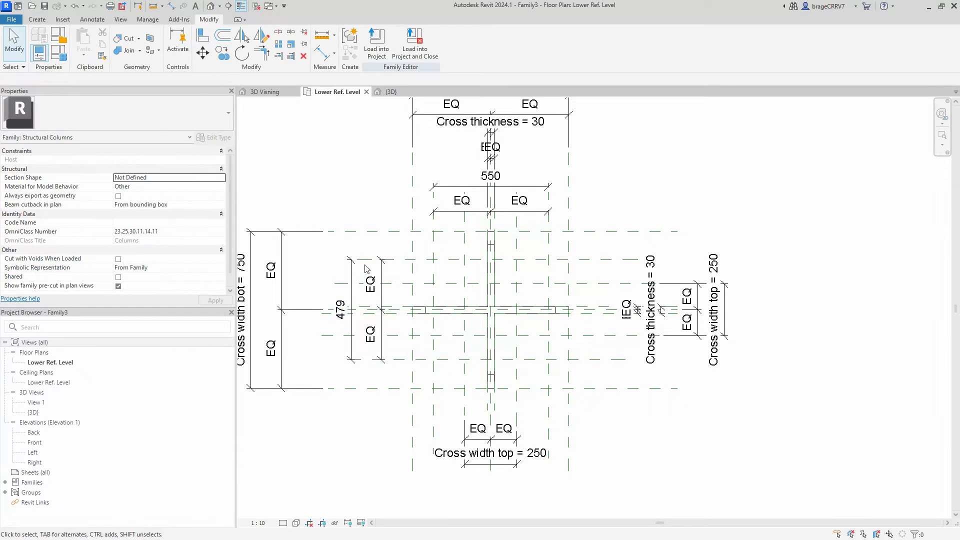
Step: Add an instance family parameter named Tree height with the Length data type, grouped under Dimensions
scroll(438, 272, "up", 2)
scroll(438, 272, "down", 1)
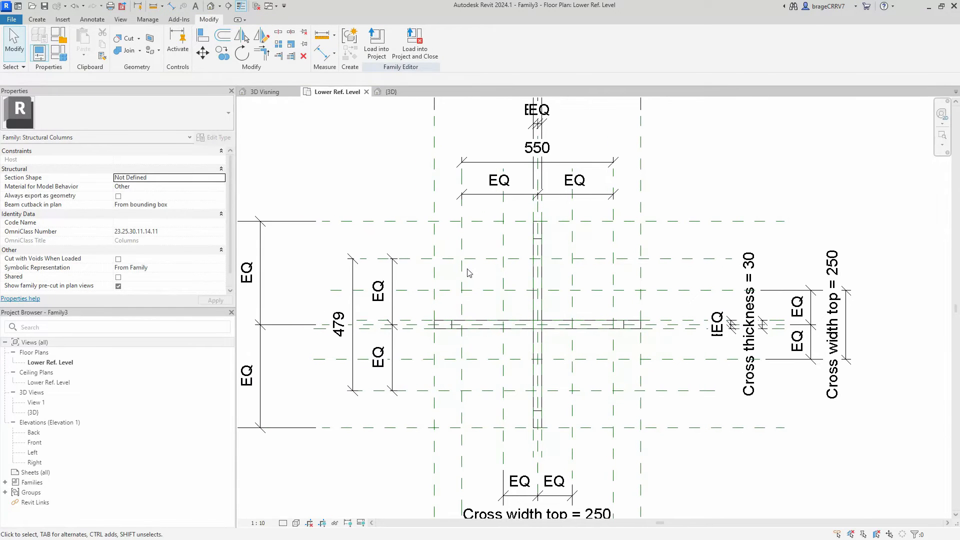
left_click(58, 52)
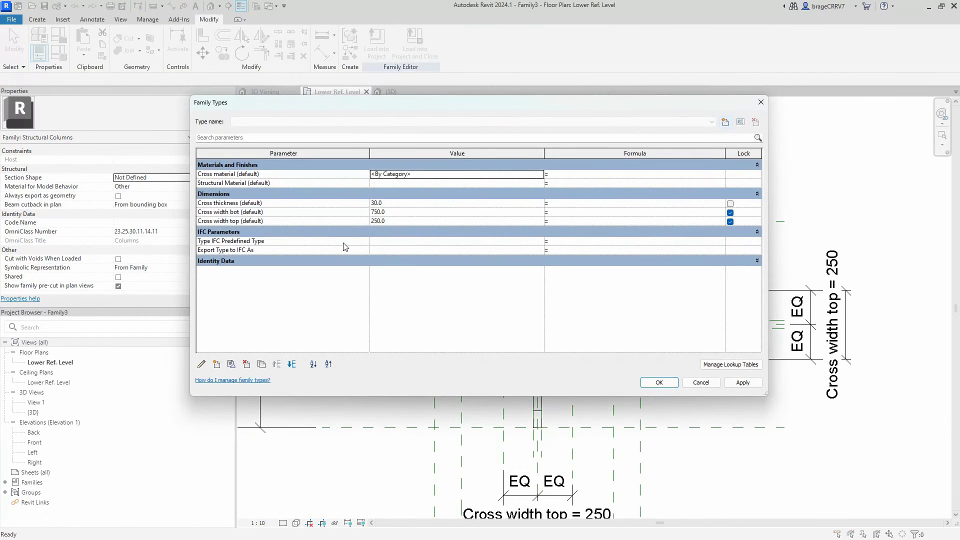
left_click(217, 365)
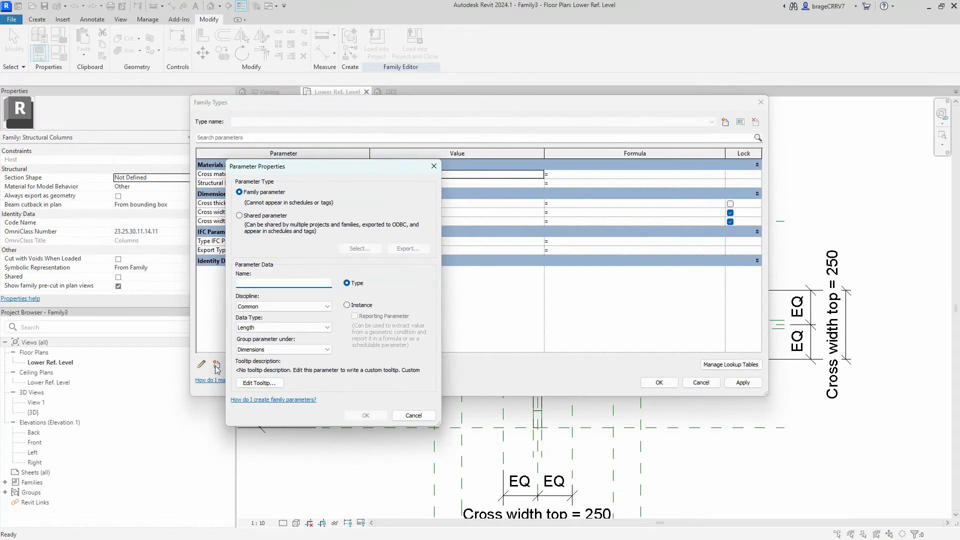
type("tREE")
key("BackSpace")
key("BackSpace")
key("BackSpace")
key("BackSpace")
type("T")
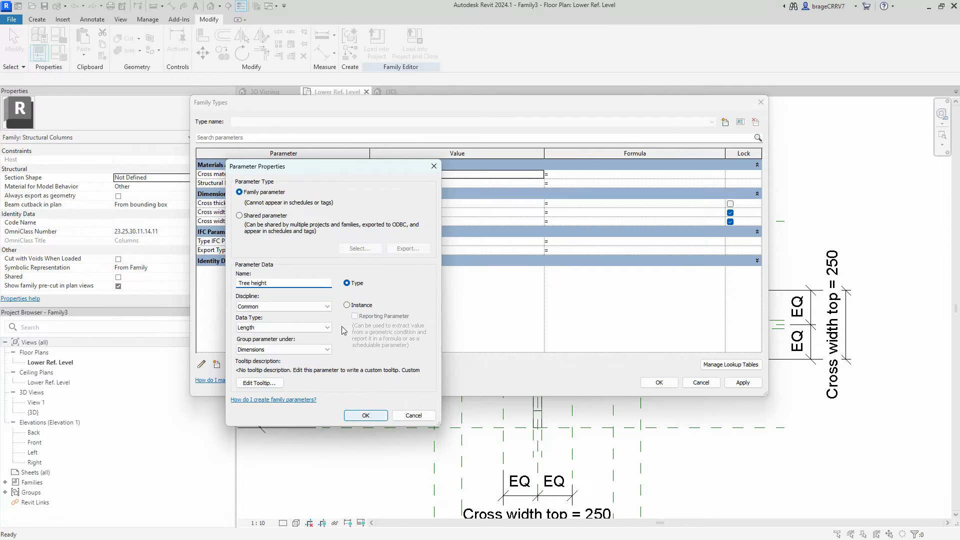
left_click(346, 305)
left_click(358, 419)
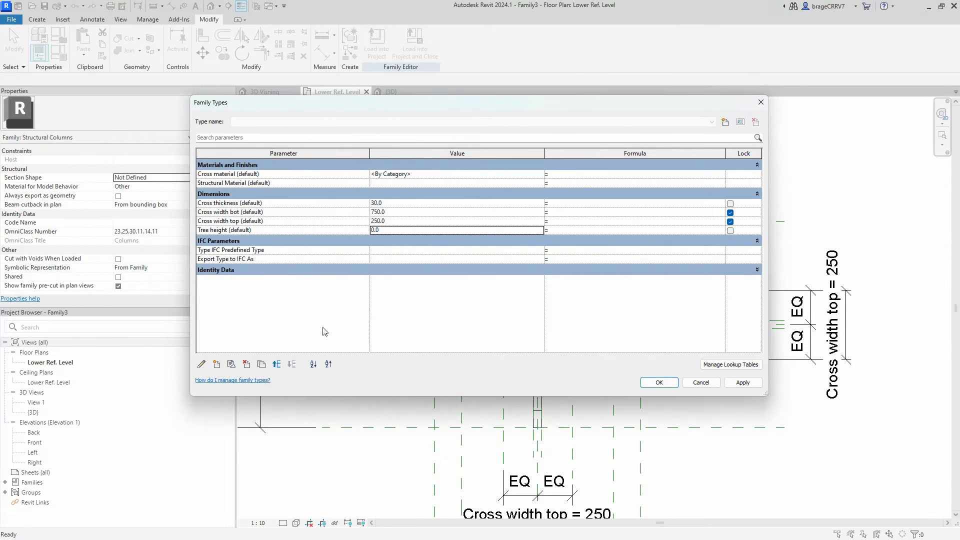
Step: Set the Tree height parameter to 2000 and apply it
left_click(386, 233)
type("2000")
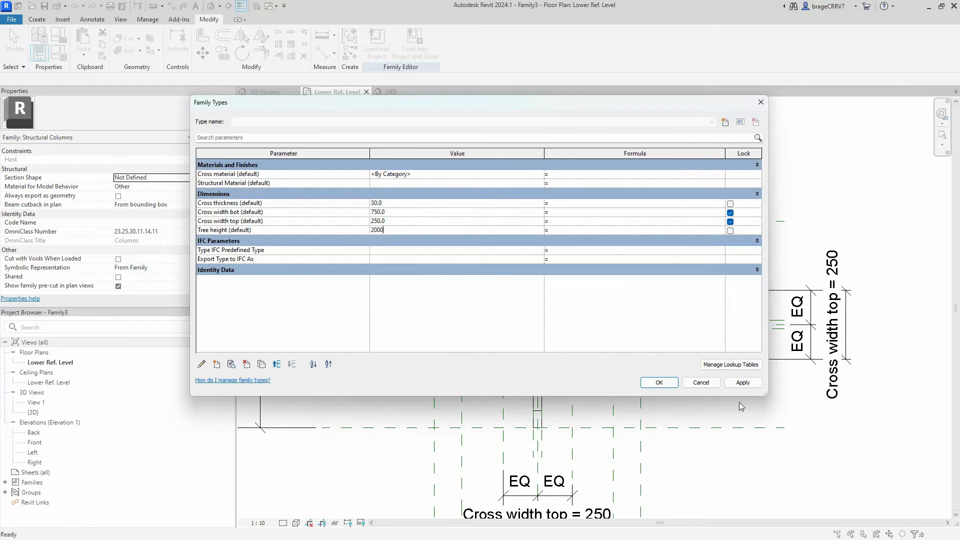
left_click(728, 385)
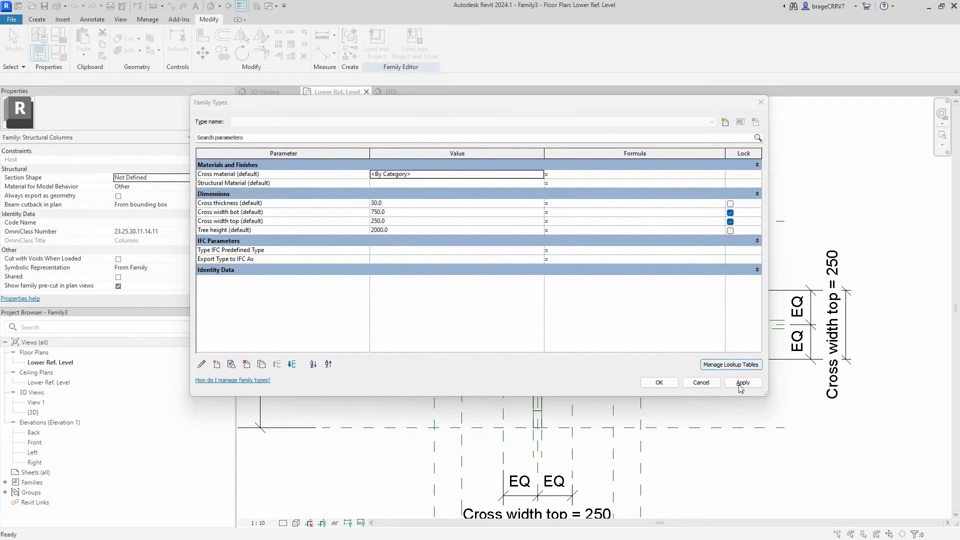
Step: Add an instance reporting family parameter named Length with the Length data type, grouped under Other
left_click(216, 365)
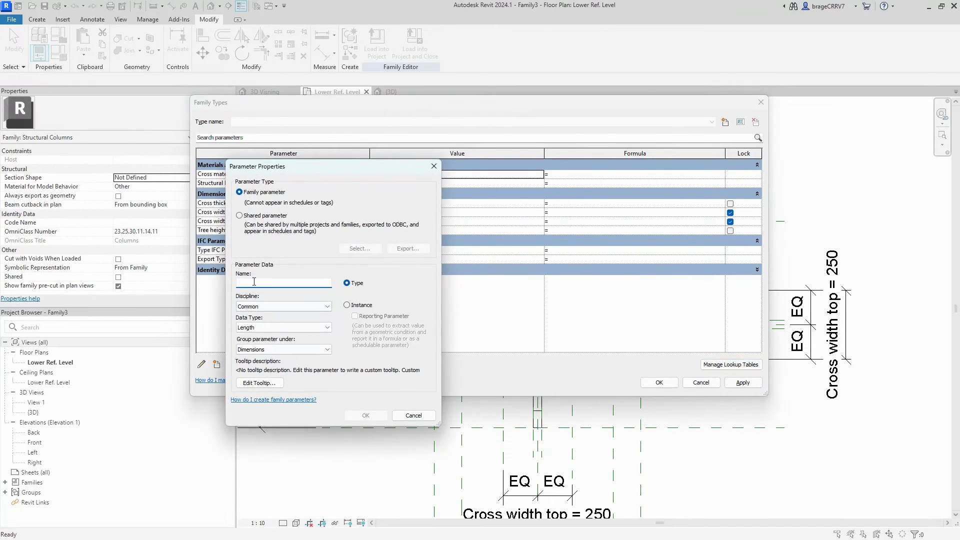
type("Le")
left_click(346, 305)
left_click(355, 316)
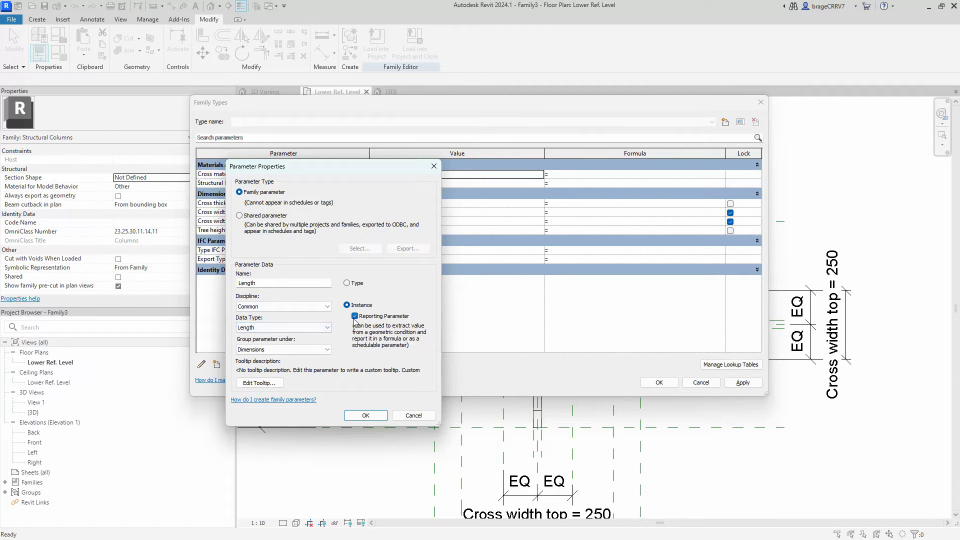
left_click(284, 349)
left_click(244, 308)
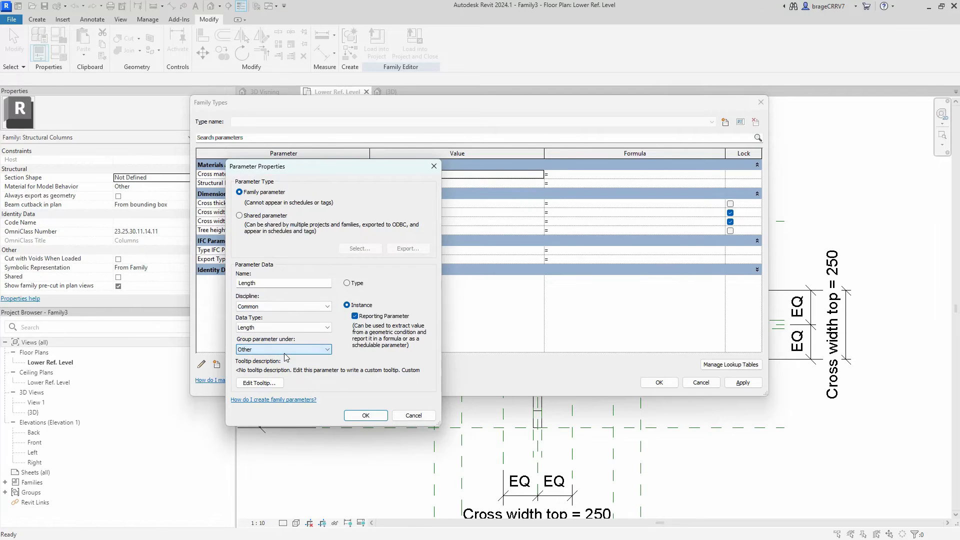
left_click(366, 415)
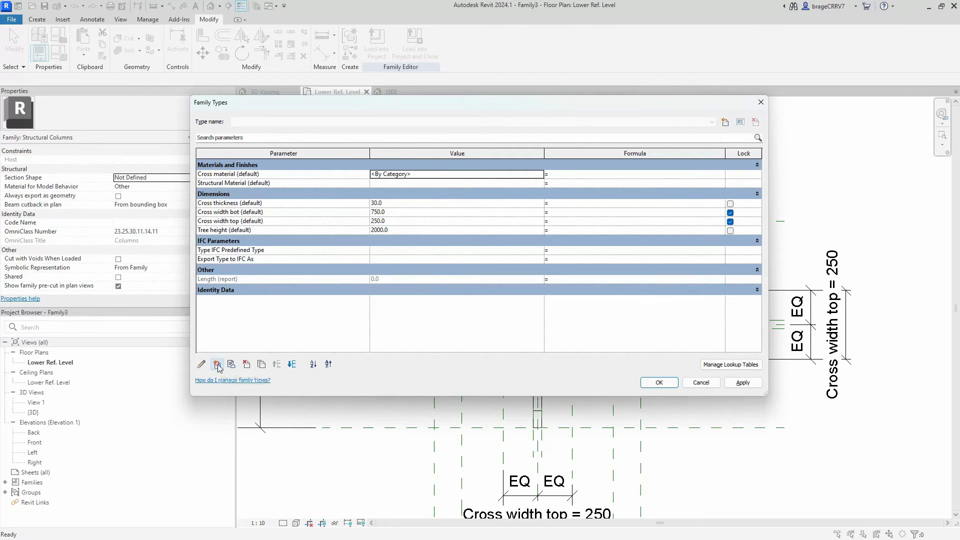
Step: Add an instance family parameter named TreeDistance with the Length data type, grouped under Other
left_click(216, 364)
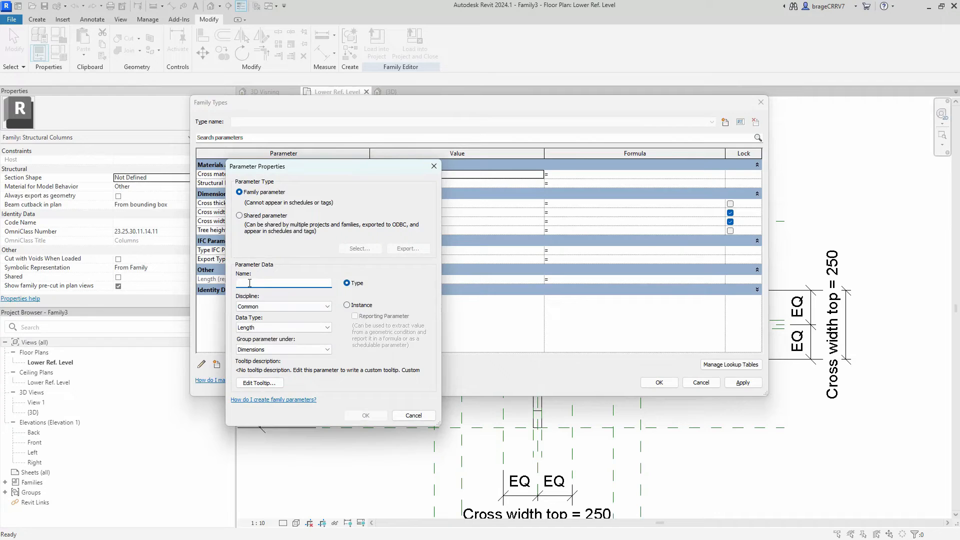
type("TreeDistance")
left_click(347, 305)
left_click(303, 349)
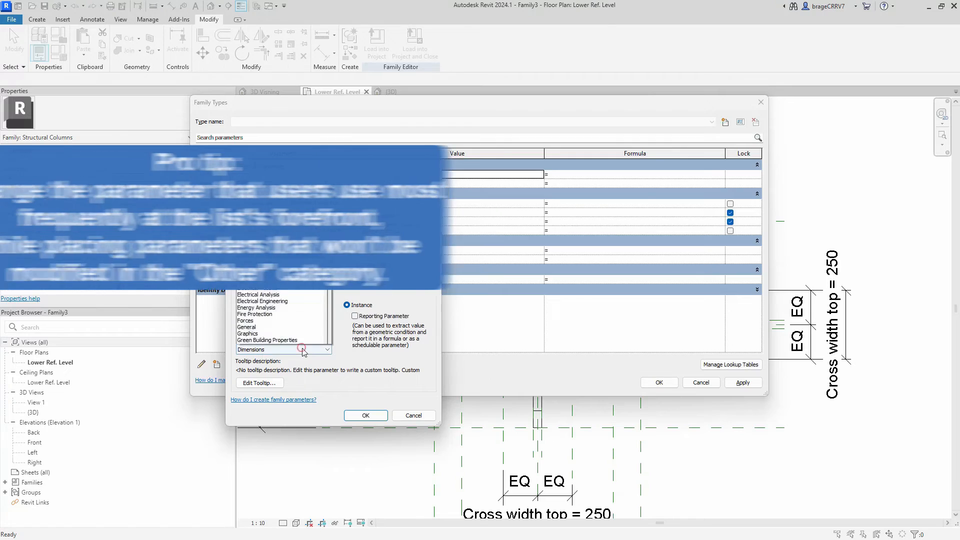
left_click(244, 308)
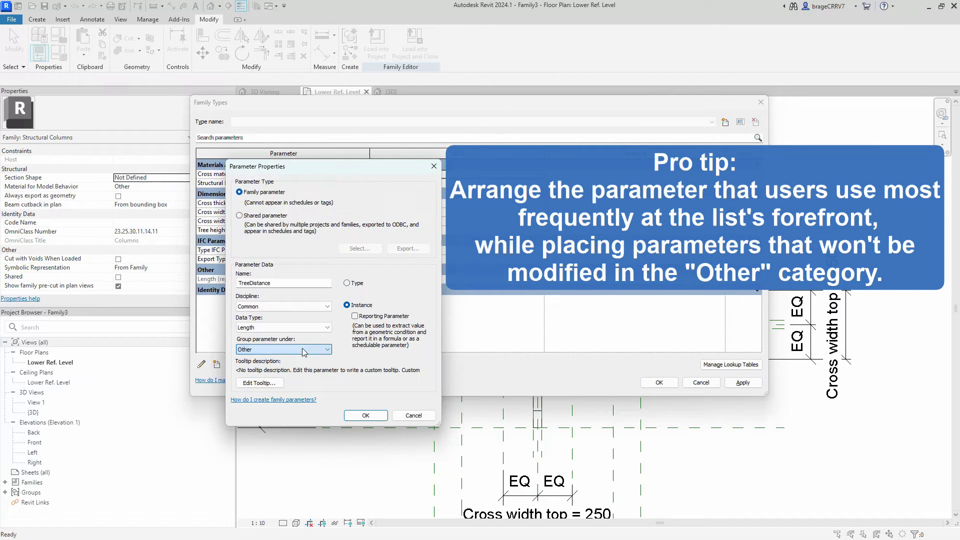
left_click(362, 416)
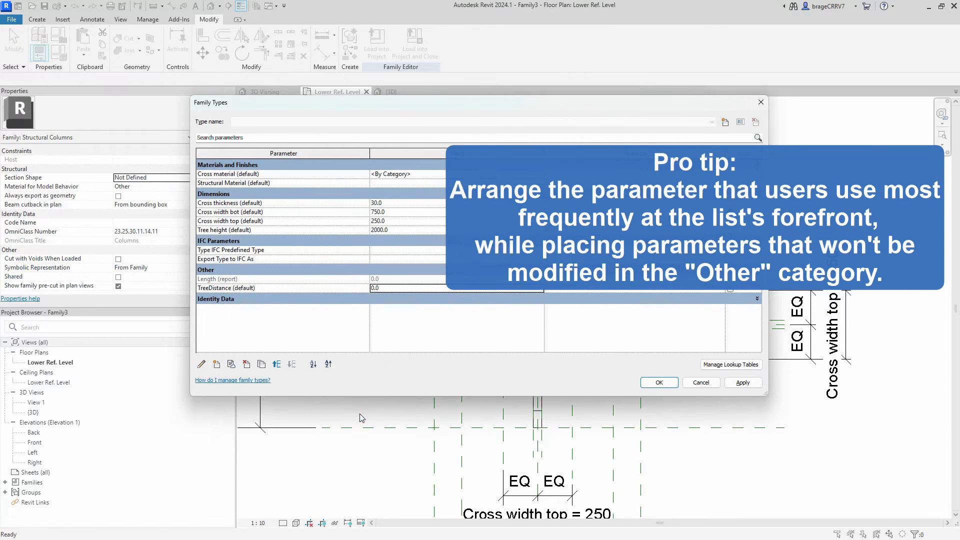
Step: Add an instance family parameter named RatioSteelTree with the Number data type, grouped under Other
left_click(217, 363)
type("RatioSteelTree")
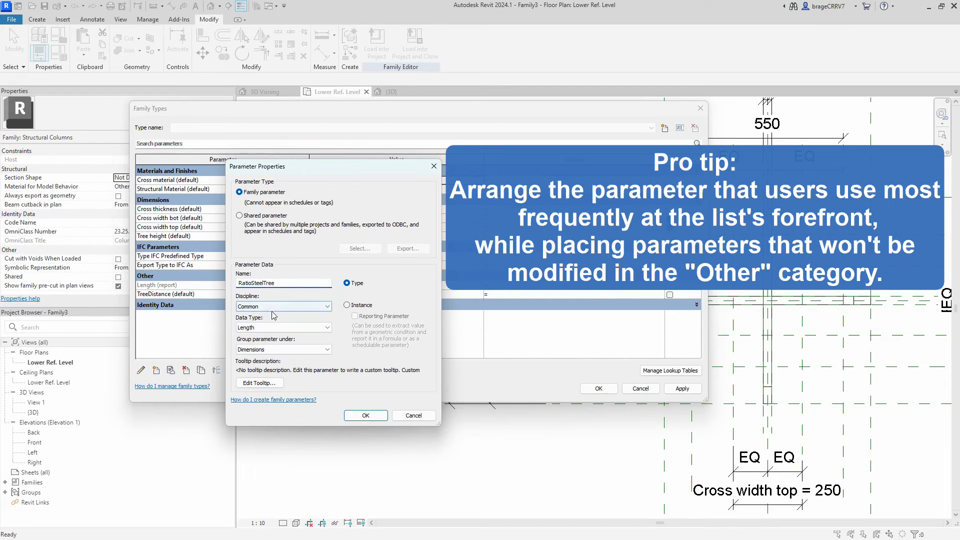
left_click(273, 327)
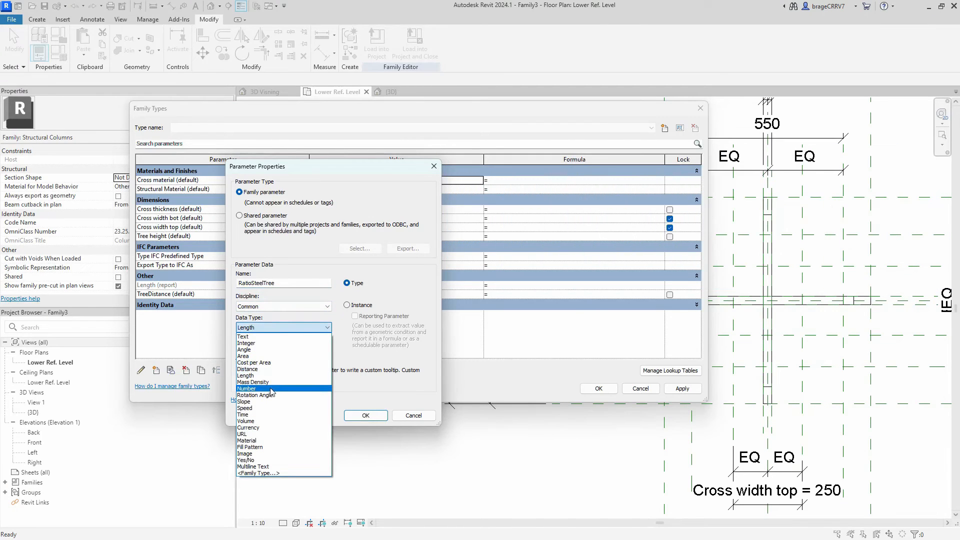
left_click(271, 389)
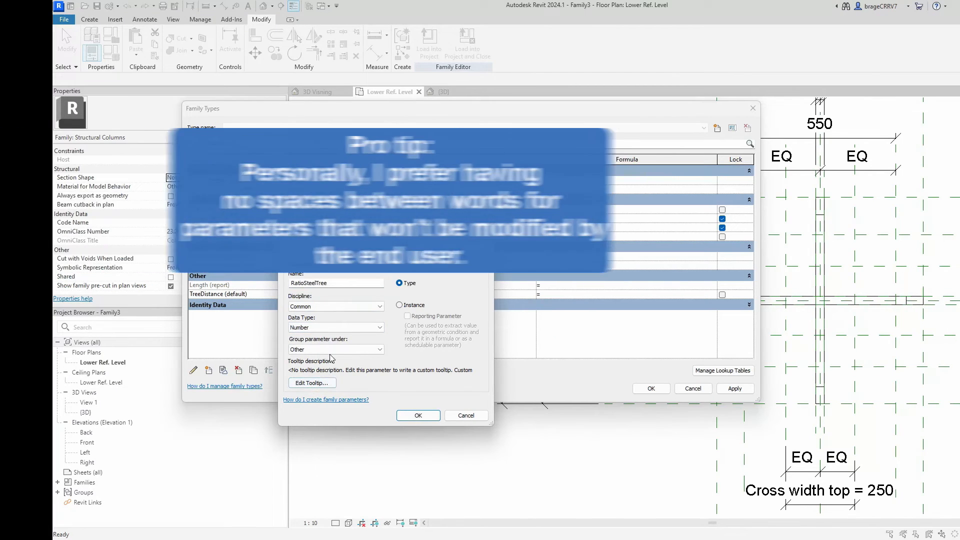
left_click(349, 305)
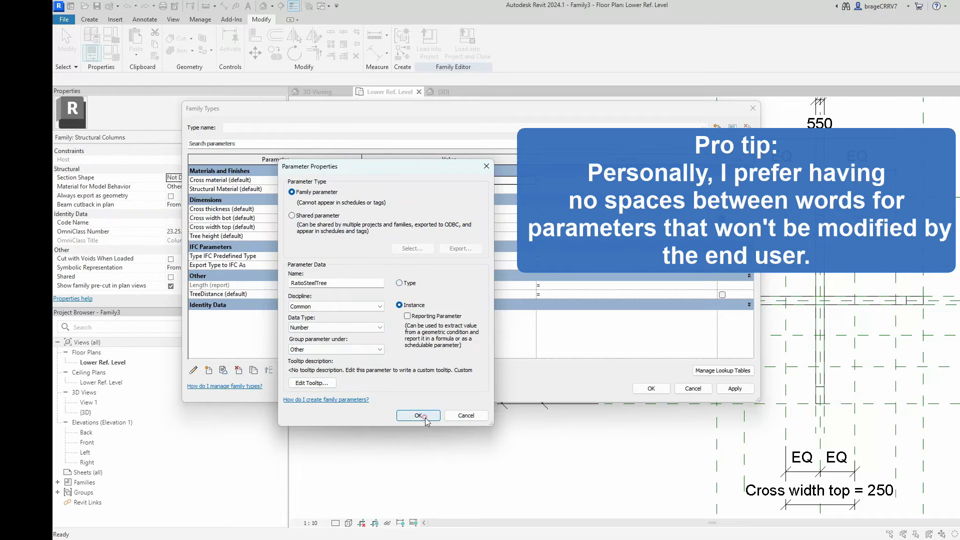
left_click(427, 416)
Step: Try to give RatioSteelTree the formula Tree height/Length, then clear the formula
left_click(553, 294)
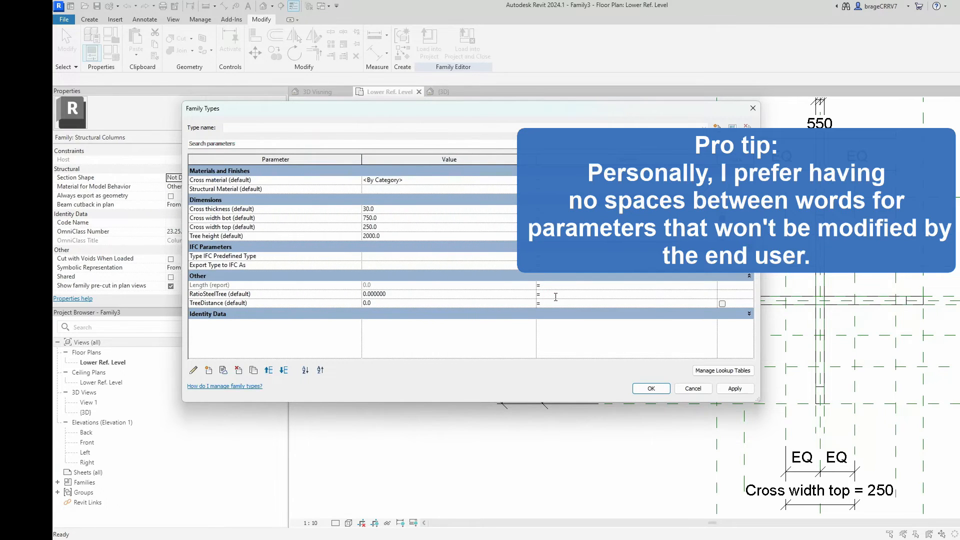
type("Tree height/lENGT")
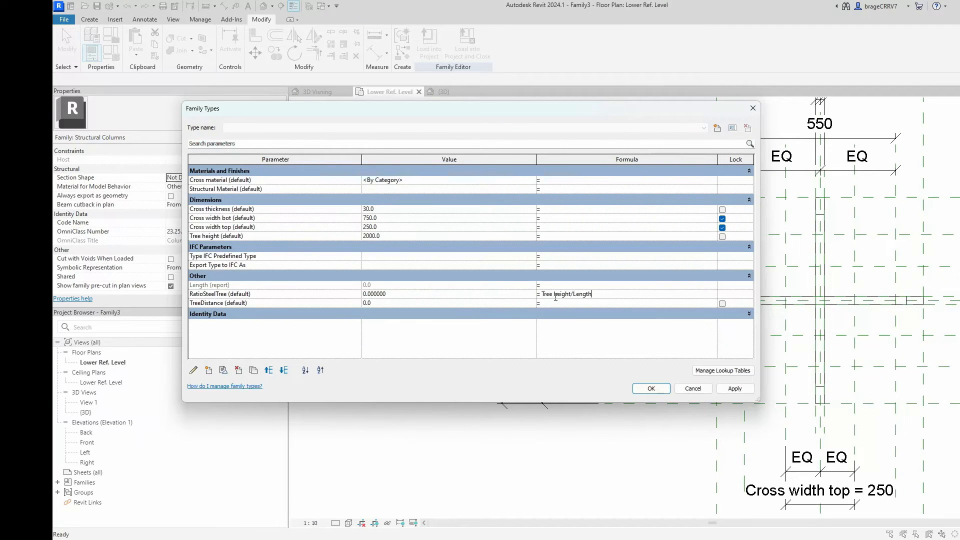
left_click(734, 389)
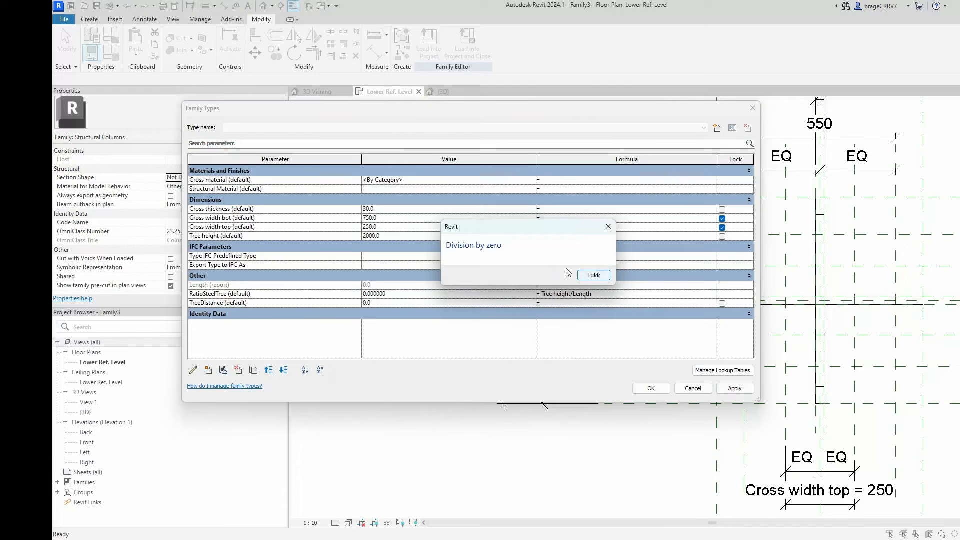
left_click(593, 274)
key("Delete")
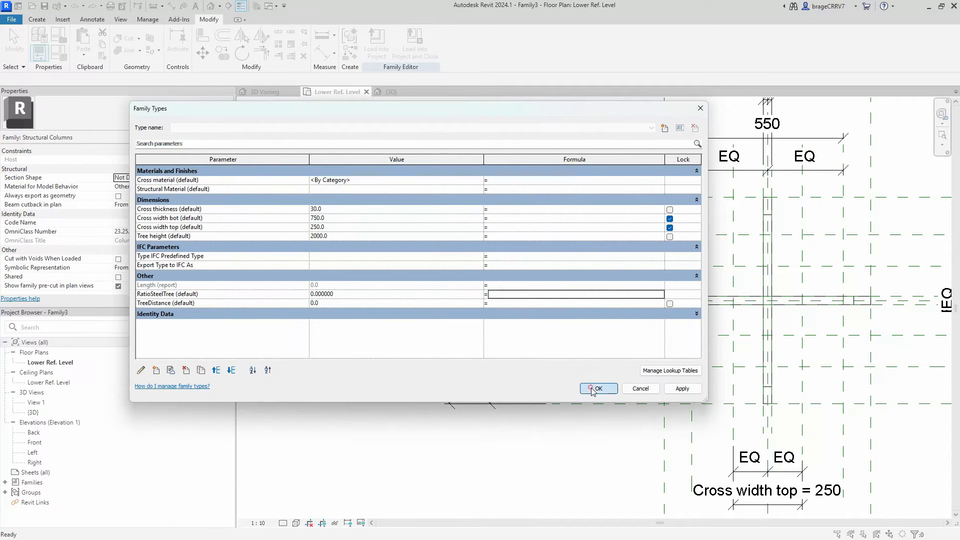
Step: Apply the newly added family parameters and close the family types
left_click(670, 392)
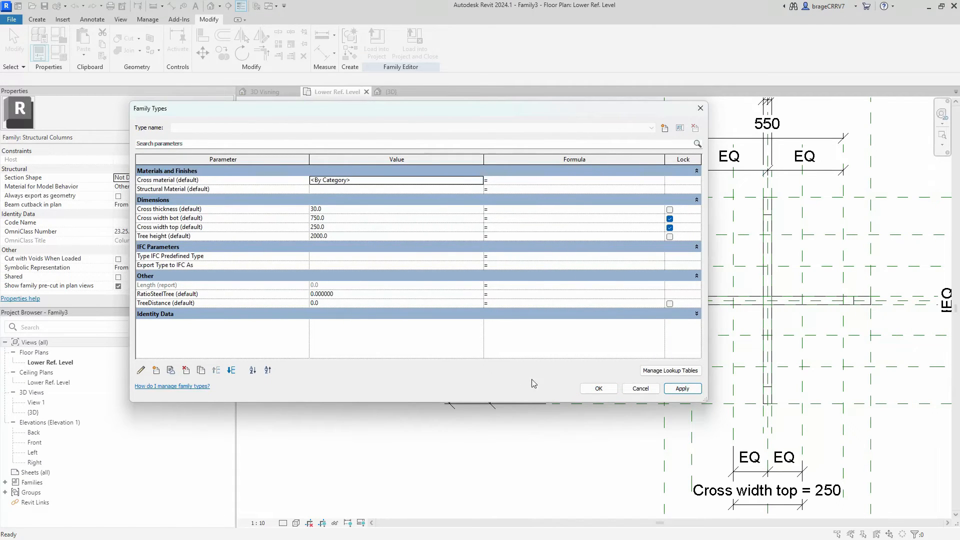
left_click(674, 384)
left_click(598, 392)
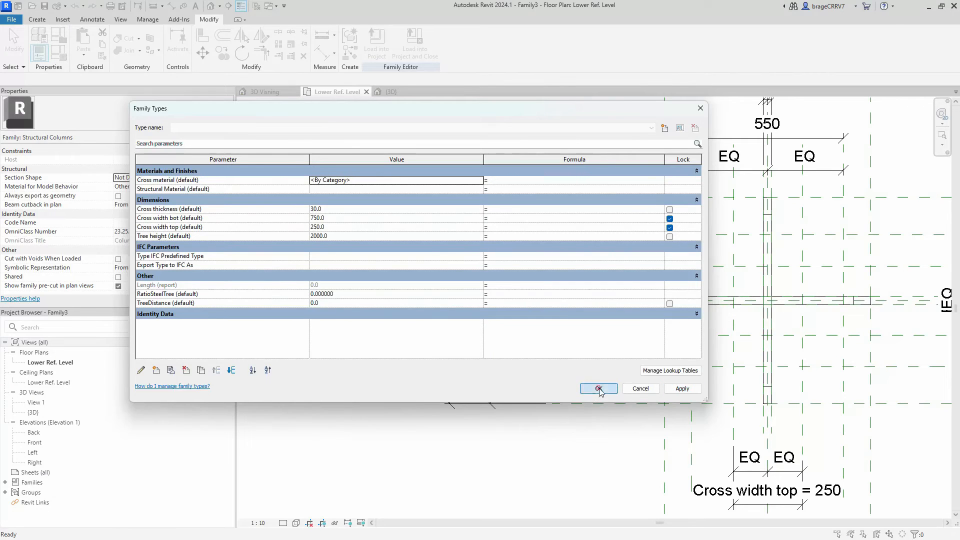
Step: In the Front elevation, place an aligned dimension between the Upper and Lower Ref. Levels, beside the column
left_click(40, 443)
double_click(41, 443)
middle_click_drag(361, 359, 302, 291)
middle_click_drag(387, 331, 384, 325)
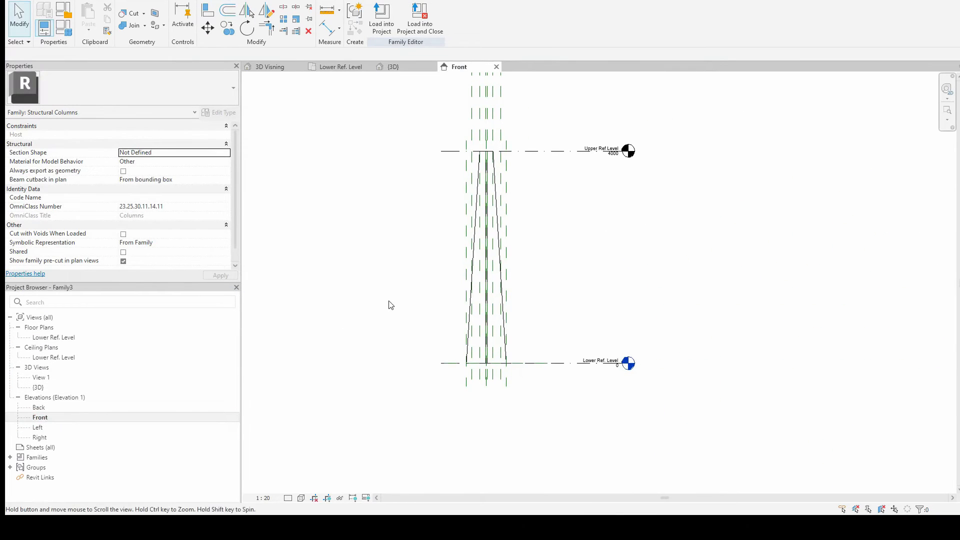
key("d")
key("i")
left_click(446, 151)
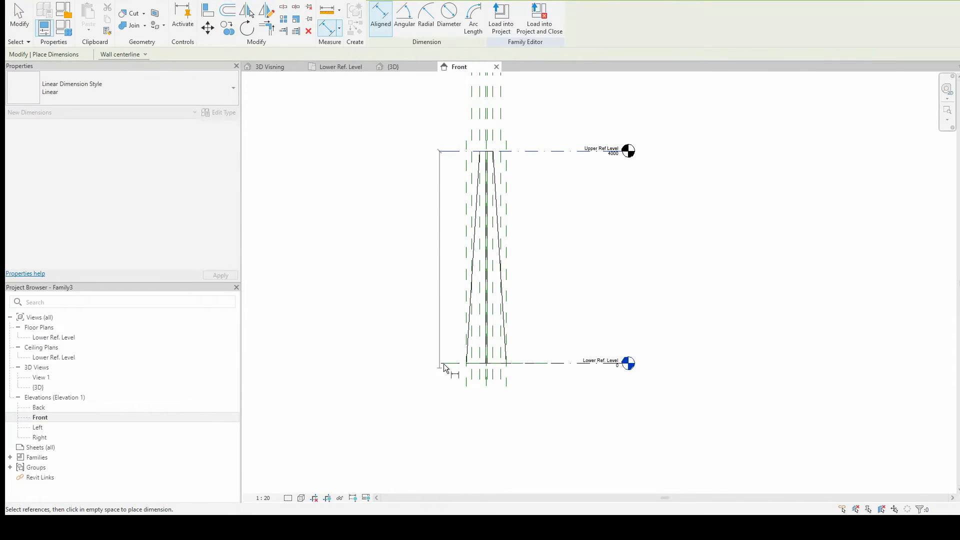
left_click(448, 364)
left_click(452, 218)
key("Escape")
Step: Label the level-to-level dimension with the Length reporting parameter
left_click(452, 217)
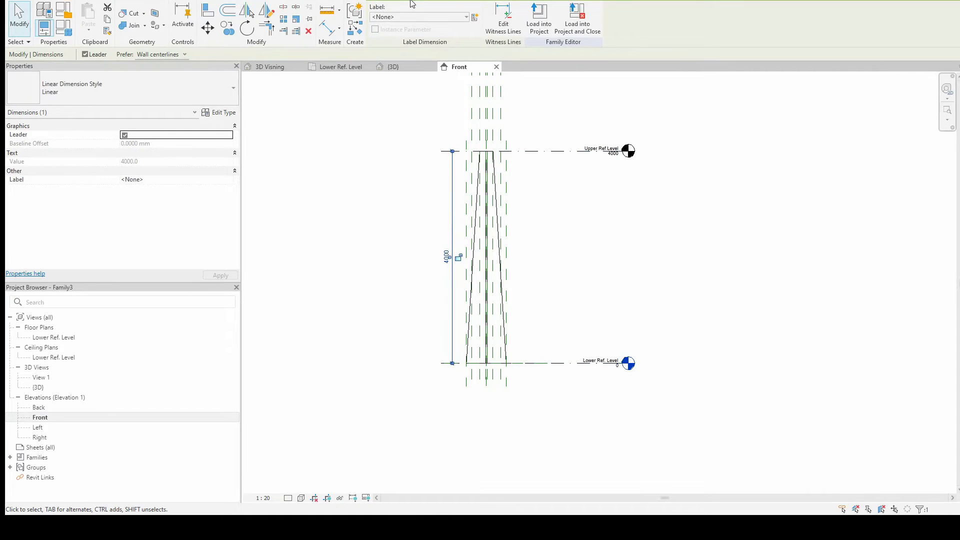
left_click(416, 17)
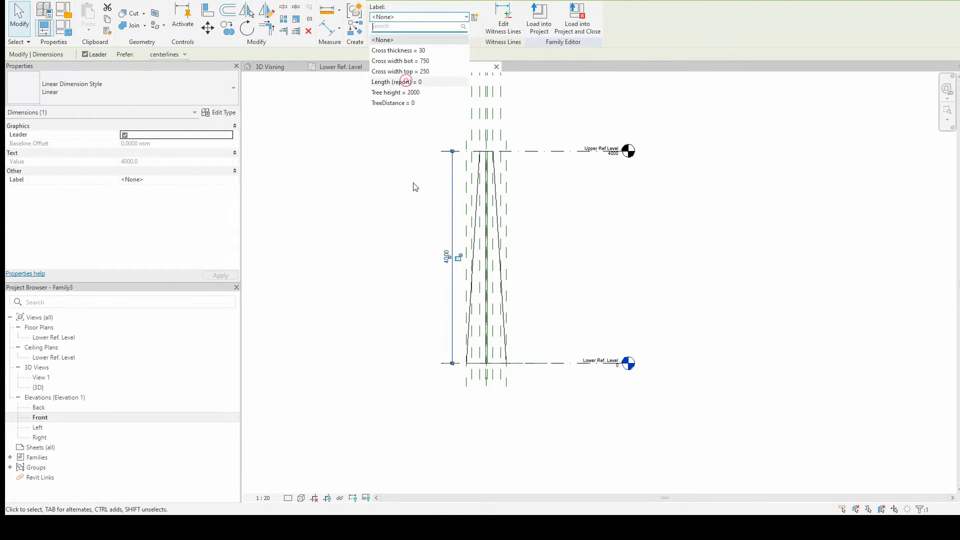
left_click(400, 80)
left_click(409, 252)
scroll(442, 276, "up", 2)
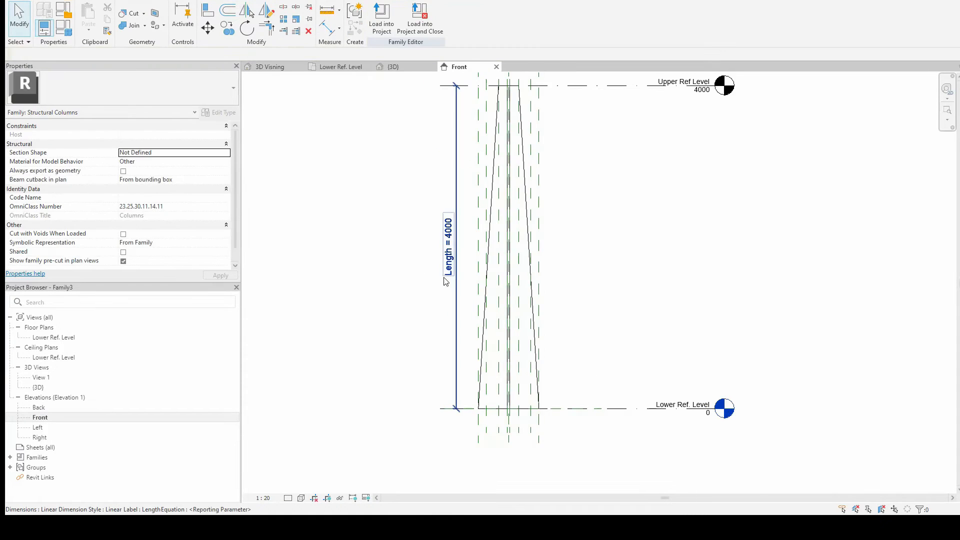
Step: In the family types, set the RatioSteelTree formula to Tree height/Length and apply it
left_click(63, 28)
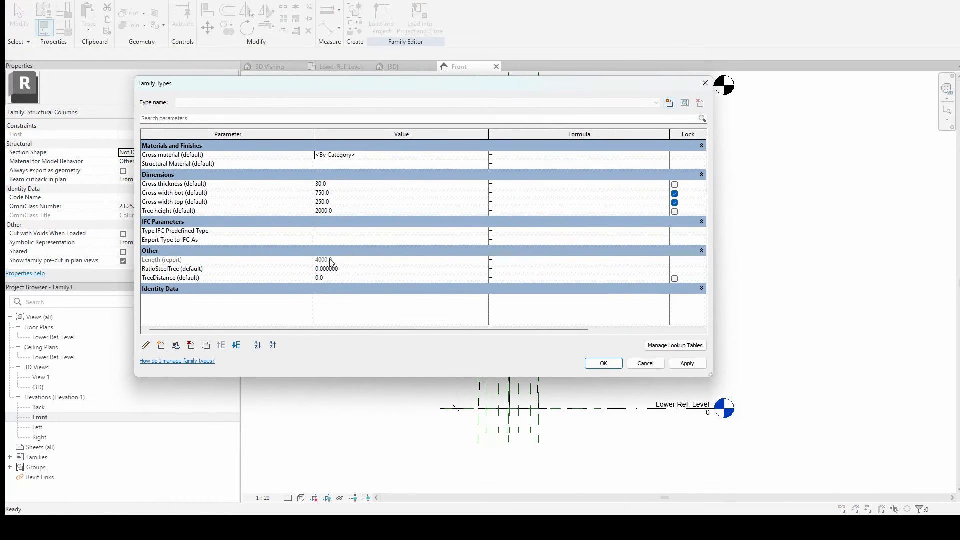
left_click(504, 269)
type("T")
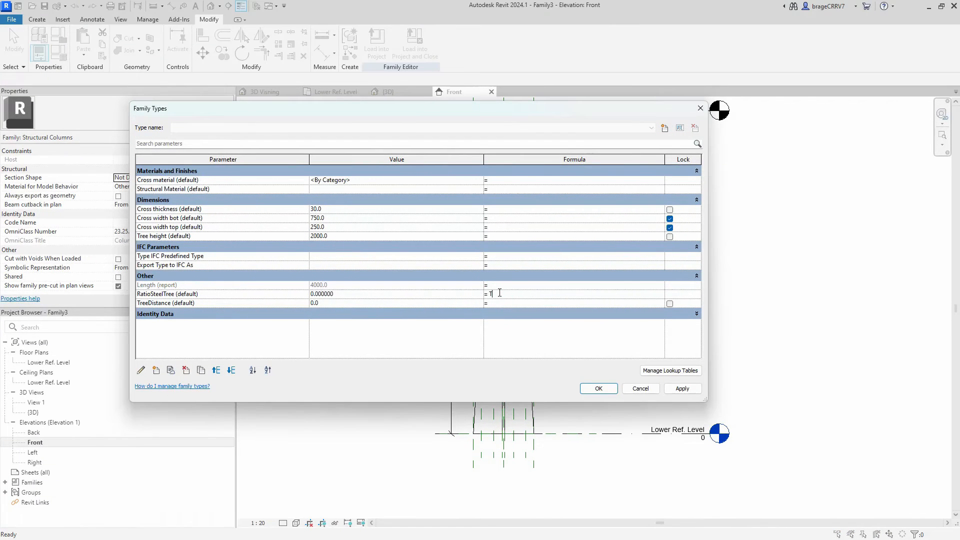
type("ree height/Length")
left_click(682, 389)
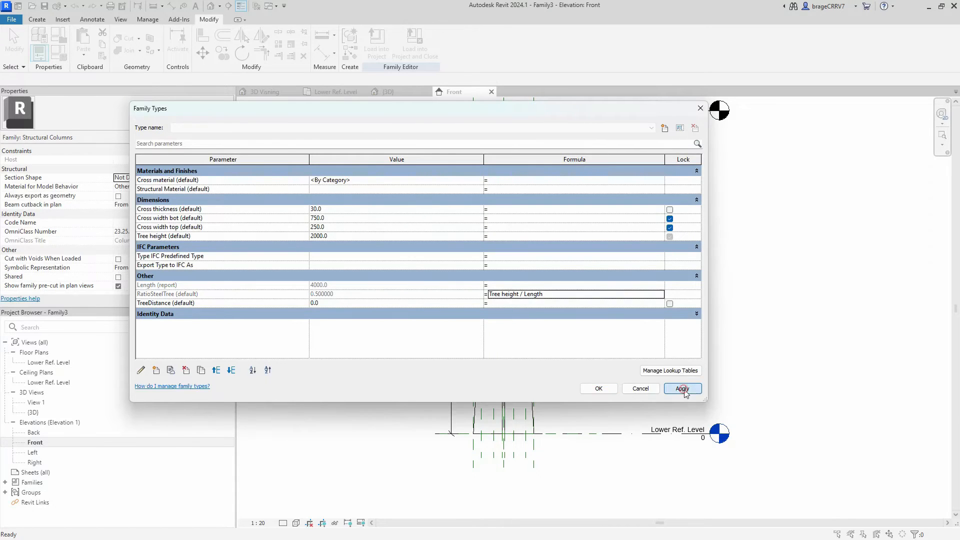
Step: Set the Tree height parameter to 2500 and apply it
left_click(329, 236)
type("2500")
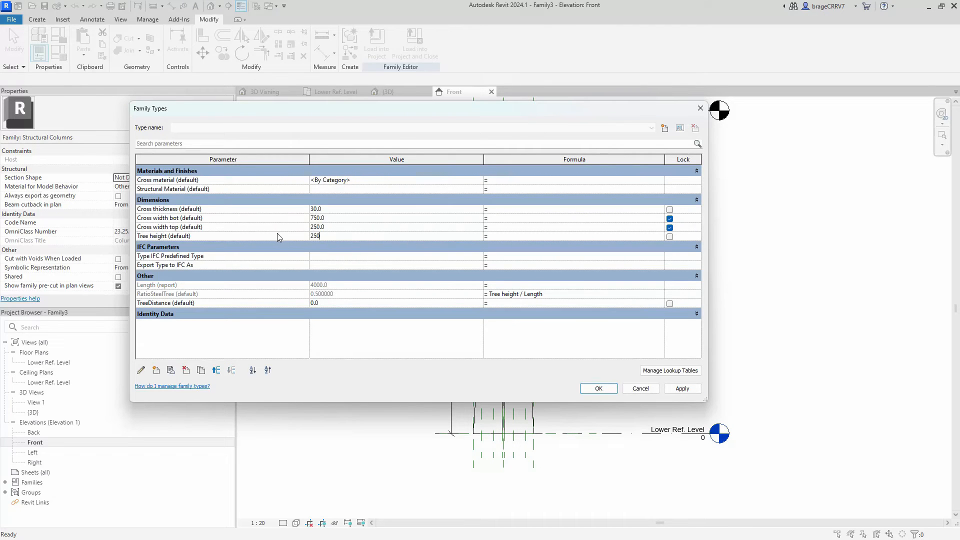
left_click(681, 389)
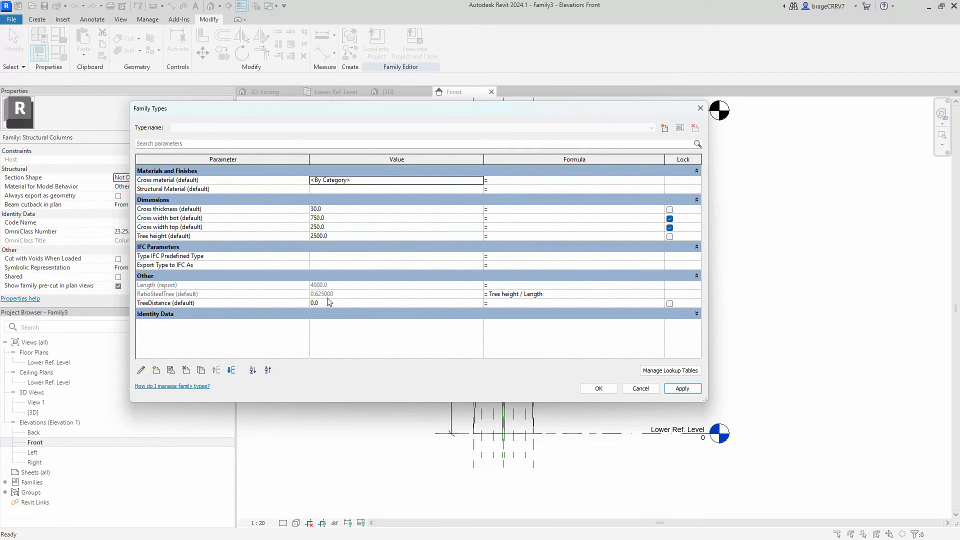
Step: Set the TreeDistance formula to Cross width bot-(Cross width bot-Cross width top)*RatioSteelTree and apply it
left_click(502, 303)
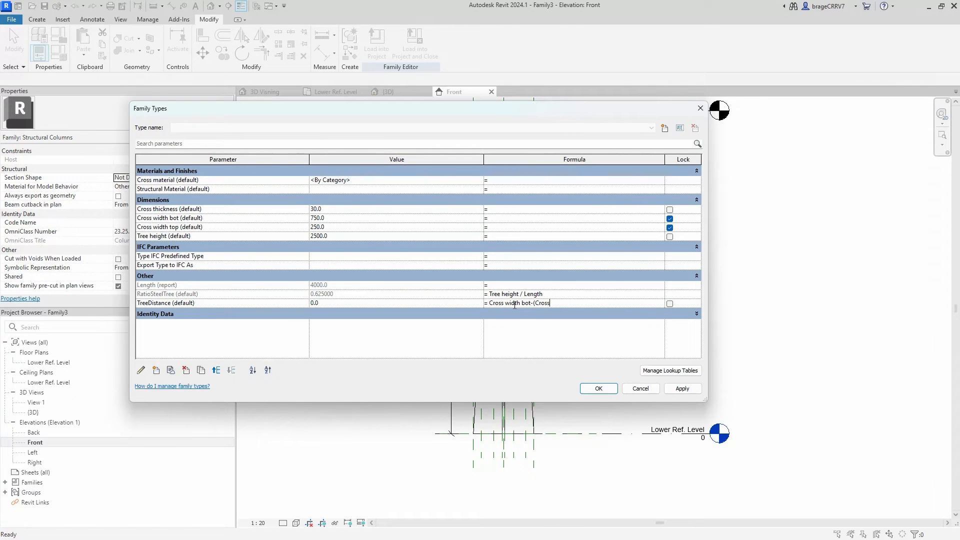
type("width bot")
type("-Cross widtrhg")
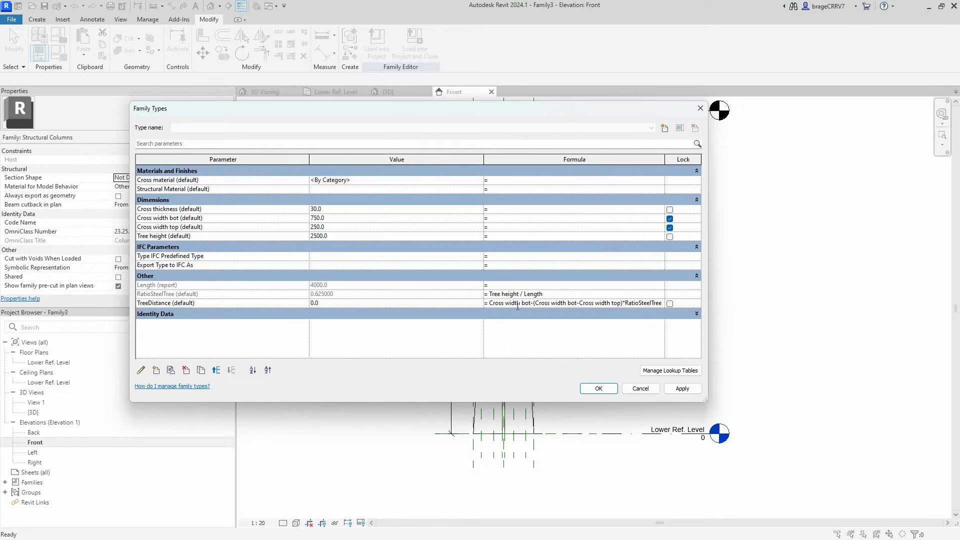
left_click(682, 388)
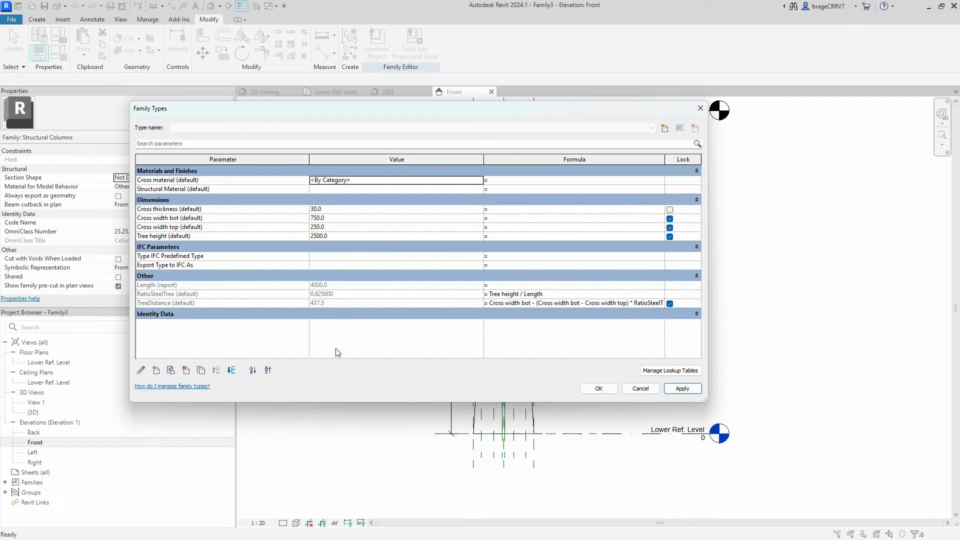
mouse_move(229, 34)
left_mouse_down()
mouse_move(223, 394)
mouse_move(678, 411)
mouse_move(660, 391)
mouse_move(644, 430)
left_mouse_up()
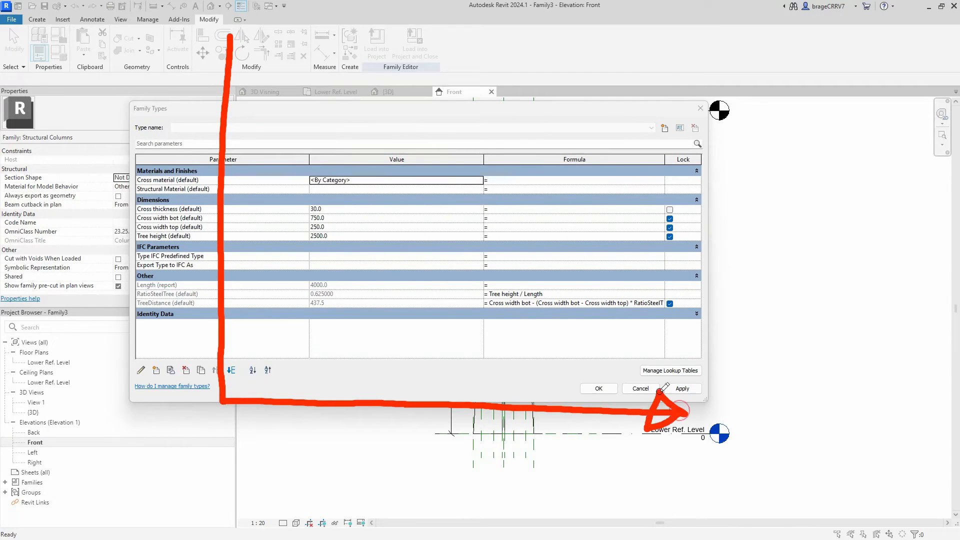
mouse_move(228, 34)
left_mouse_down()
mouse_move(186, 75)
mouse_move(268, 70)
left_mouse_up()
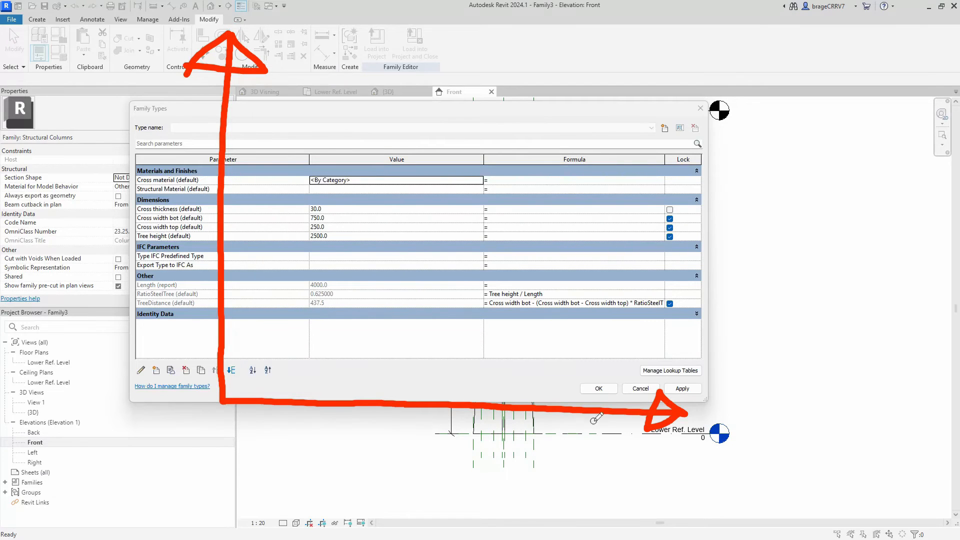
mouse_move(590, 434)
left_mouse_down()
mouse_move(619, 453)
mouse_move(610, 470)
mouse_move(645, 450)
mouse_move(665, 448)
mouse_move(666, 463)
mouse_move(688, 452)
left_mouse_up()
mouse_move(709, 393)
left_mouse_down()
mouse_move(719, 414)
mouse_move(736, 388)
mouse_move(753, 422)
left_mouse_up()
mouse_move(762, 400)
left_mouse_down()
mouse_move(772, 394)
mouse_move(792, 419)
mouse_move(799, 409)
mouse_move(792, 446)
left_mouse_up()
mouse_move(820, 376)
left_mouse_down()
mouse_move(810, 411)
mouse_move(815, 385)
left_mouse_up()
mouse_move(830, 375)
left_mouse_down()
mouse_move(834, 405)
mouse_move(859, 415)
left_mouse_up()
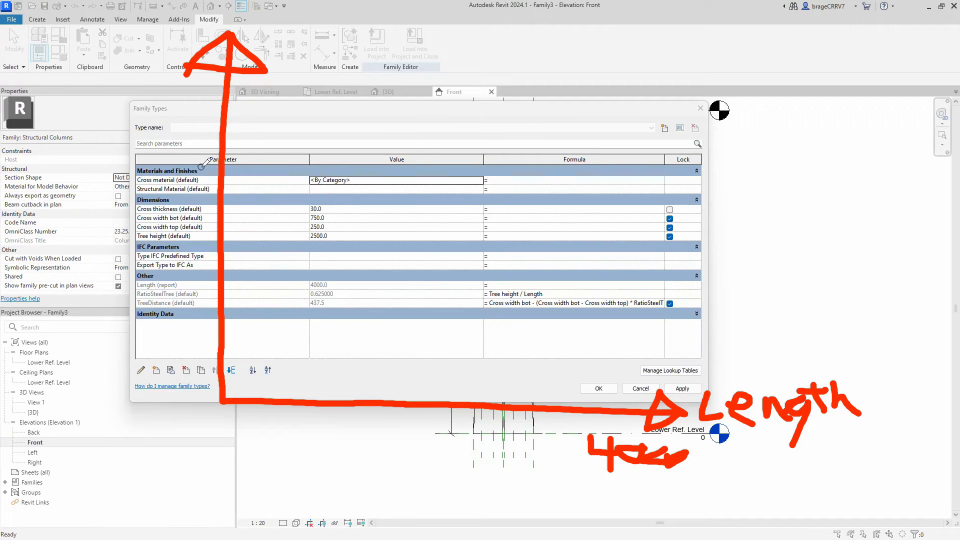
mouse_move(115, 55)
left_mouse_down()
mouse_move(116, 91)
mouse_move(96, 54)
mouse_move(136, 89)
mouse_move(155, 59)
mouse_move(139, 89)
left_mouse_up()
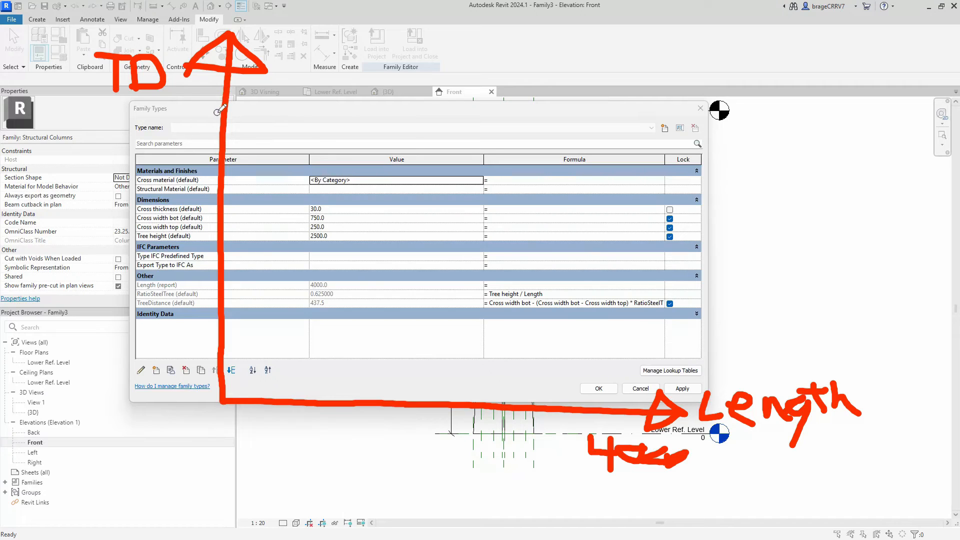
mouse_move(167, 121)
left_mouse_down()
mouse_move(170, 95)
mouse_move(151, 94)
mouse_move(210, 104)
left_mouse_up()
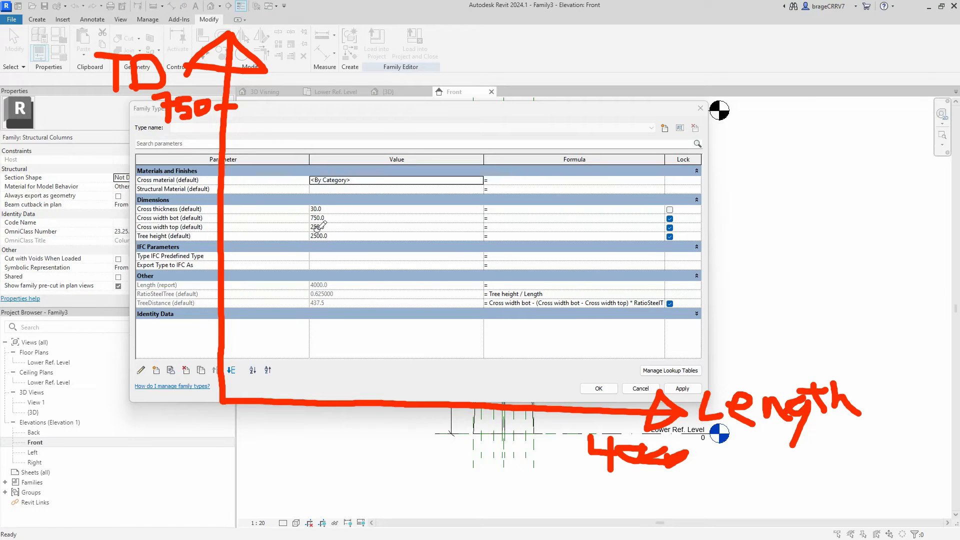
left_click_drag(235, 333, 245, 334)
mouse_move(120, 331)
left_mouse_down()
mouse_move(128, 350)
mouse_move(152, 350)
left_mouse_up()
mouse_move(165, 321)
left_mouse_down()
mouse_move(173, 339)
mouse_move(195, 326)
left_mouse_up()
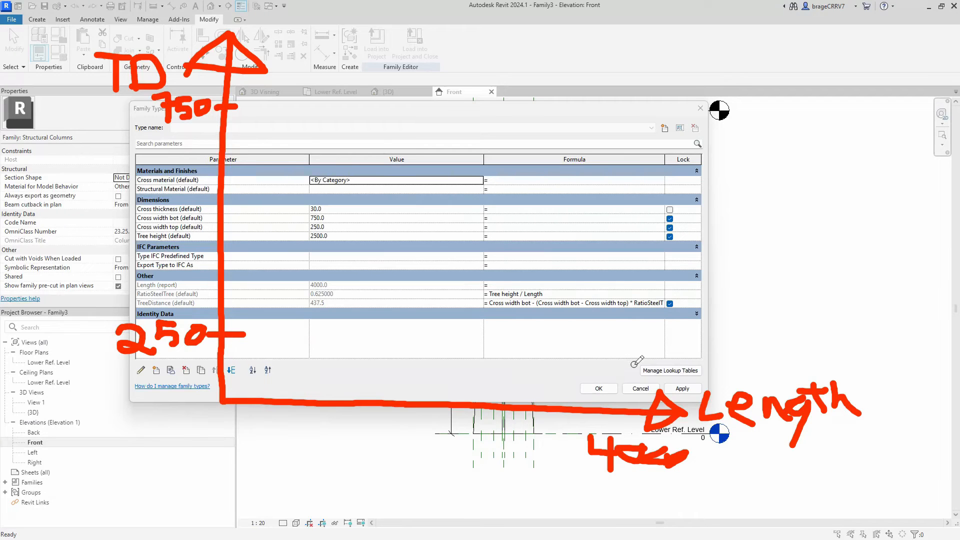
left_click_drag(252, 116, 643, 360)
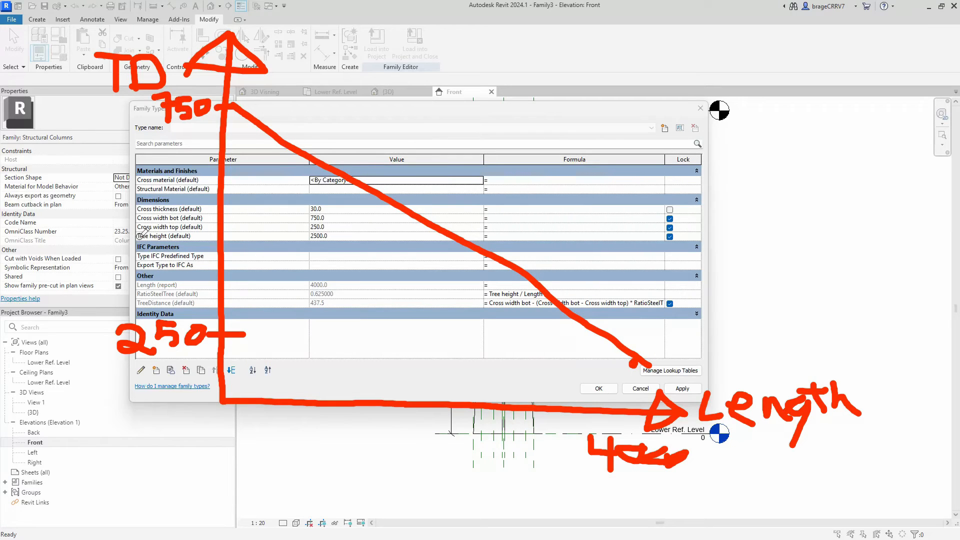
mouse_move(146, 235)
left_mouse_down()
mouse_move(83, 301)
mouse_move(273, 483)
mouse_move(411, 426)
left_mouse_up()
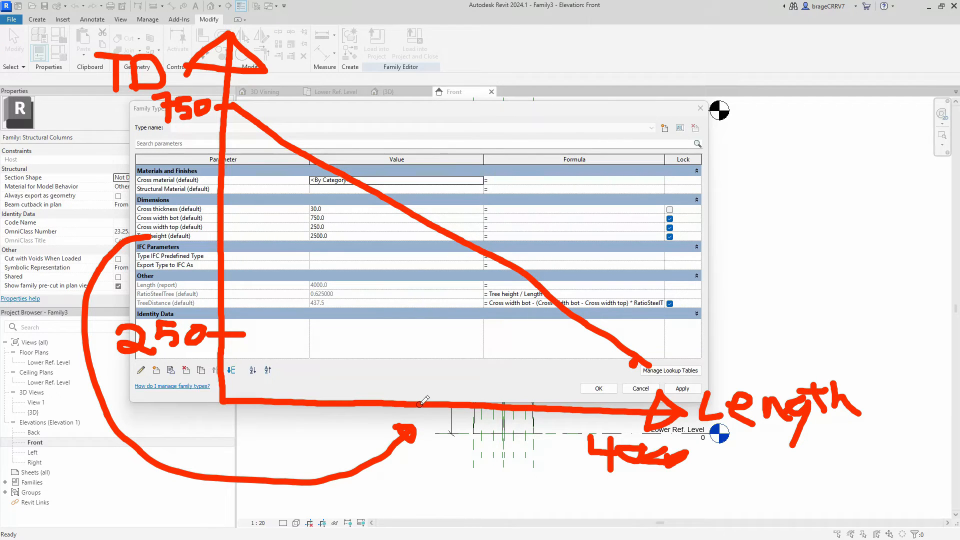
mouse_move(424, 344)
left_mouse_down()
mouse_move(428, 219)
mouse_move(234, 215)
mouse_move(299, 302)
mouse_move(278, 312)
left_mouse_up()
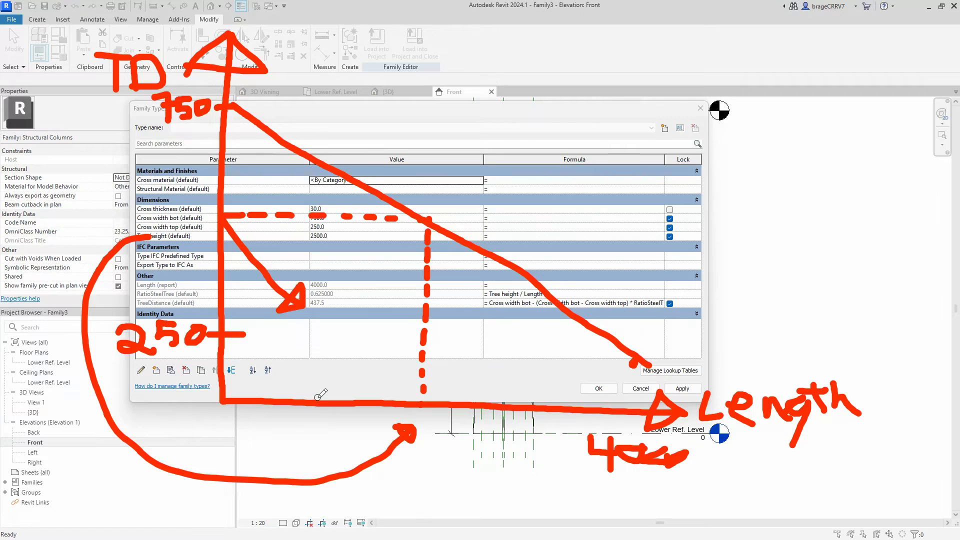
key("Escape")
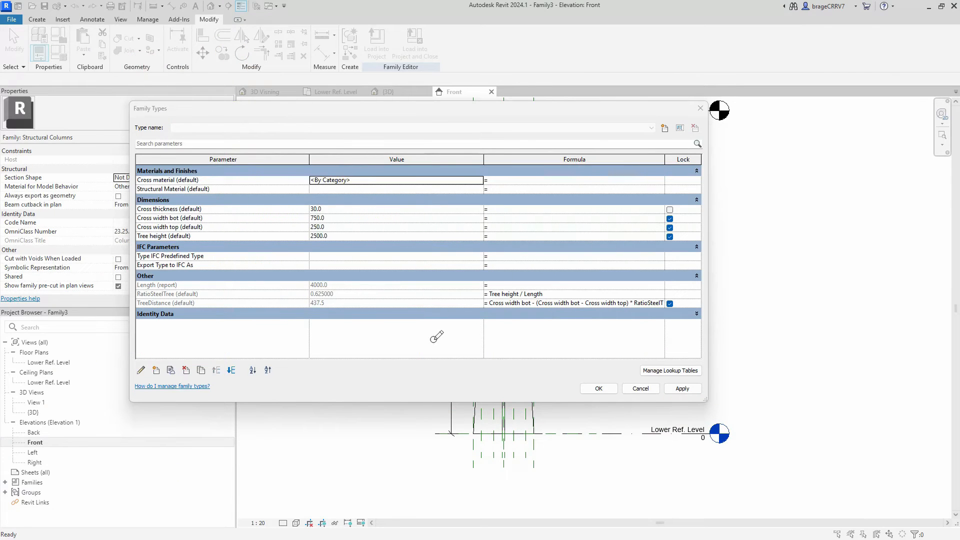
Step: Apply the family type parameters and close the Family Types dialog
left_click(681, 389)
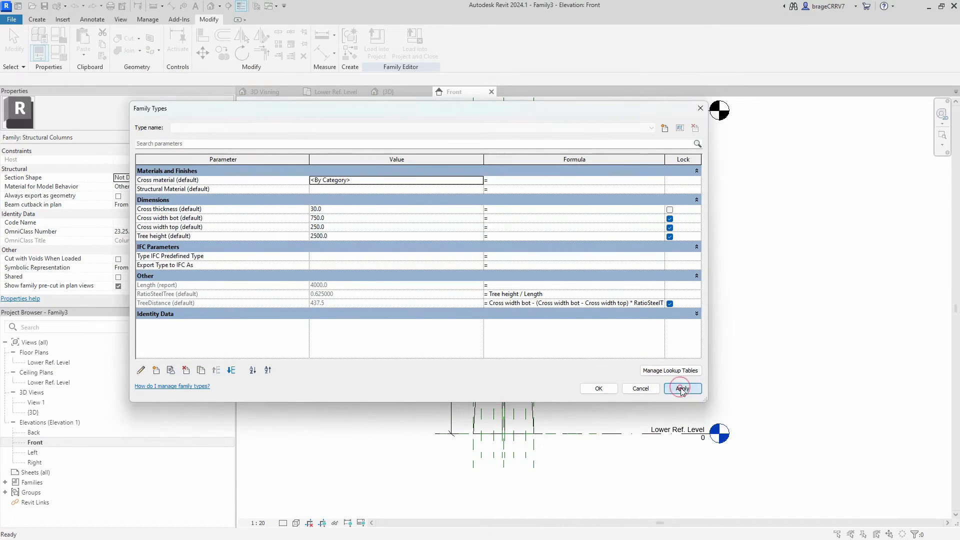
left_click(598, 388)
scroll(493, 270, "down", 2)
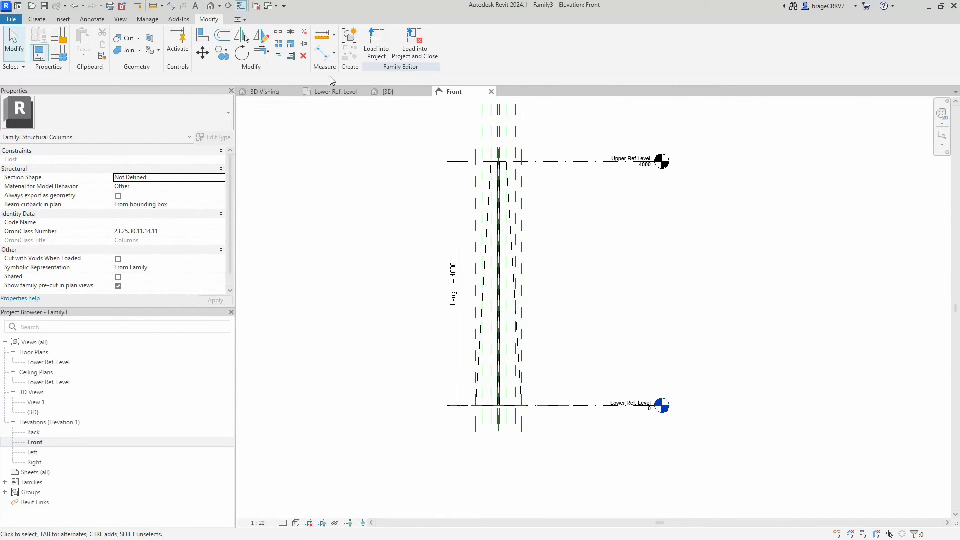
Step: In the Lower Ref. Level plan, label the unlabelled 550 and 479 overall dimensions with the TreeDistance parameter
left_click(329, 92)
middle_click_drag(584, 344, 327, 295)
middle_click_drag(474, 300, 445, 351)
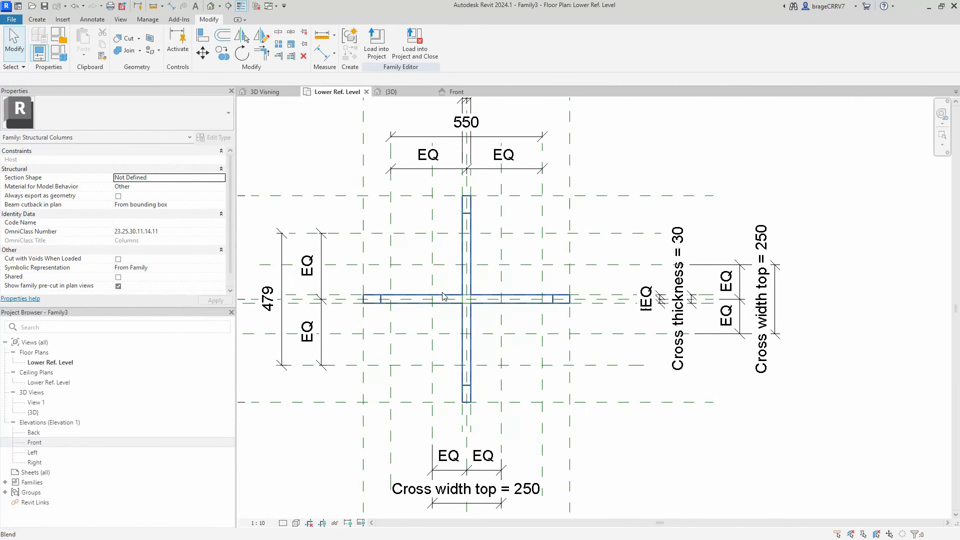
middle_click_drag(443, 292, 454, 310)
scroll(401, 256, "down", 1)
middle_click_drag(414, 262, 442, 284)
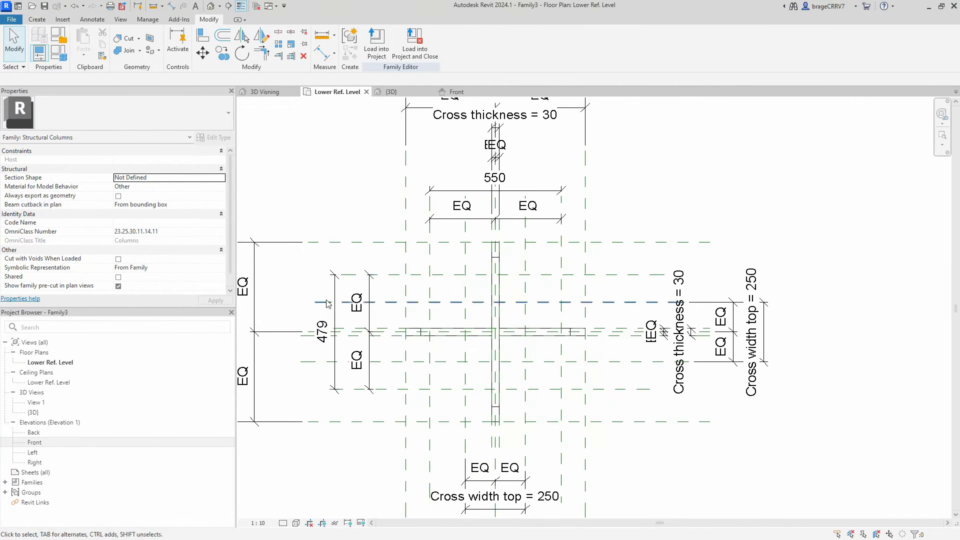
left_click(331, 305)
left_click(495, 178, "ctrl")
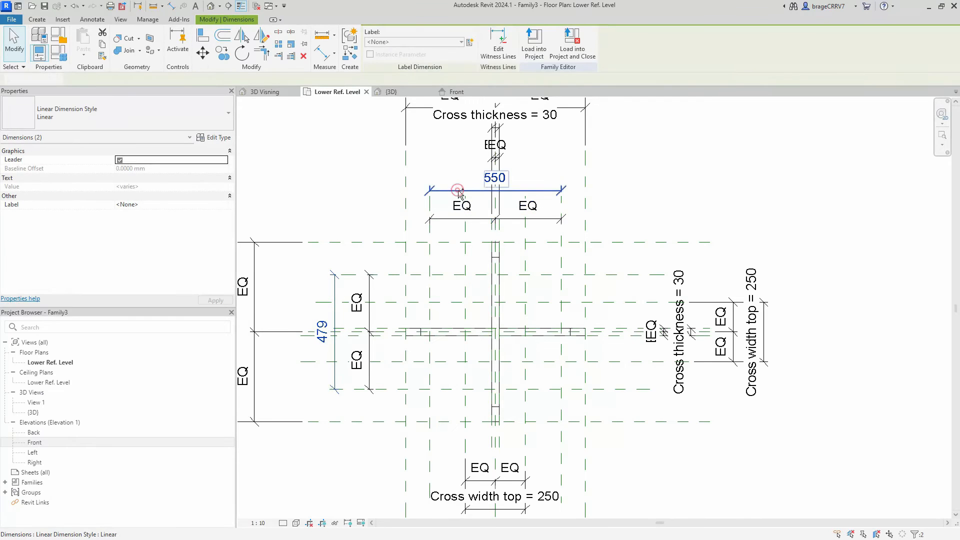
left_click(407, 43)
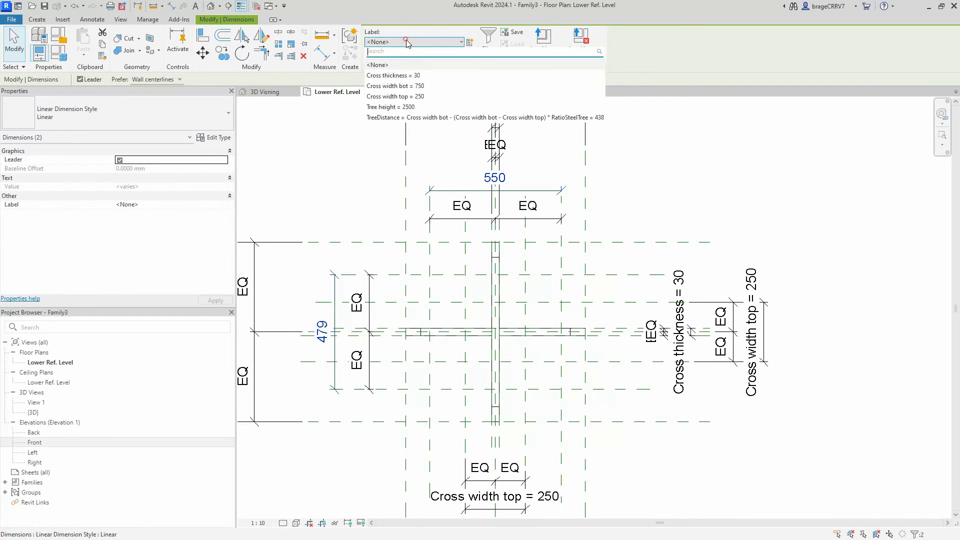
left_click(424, 116)
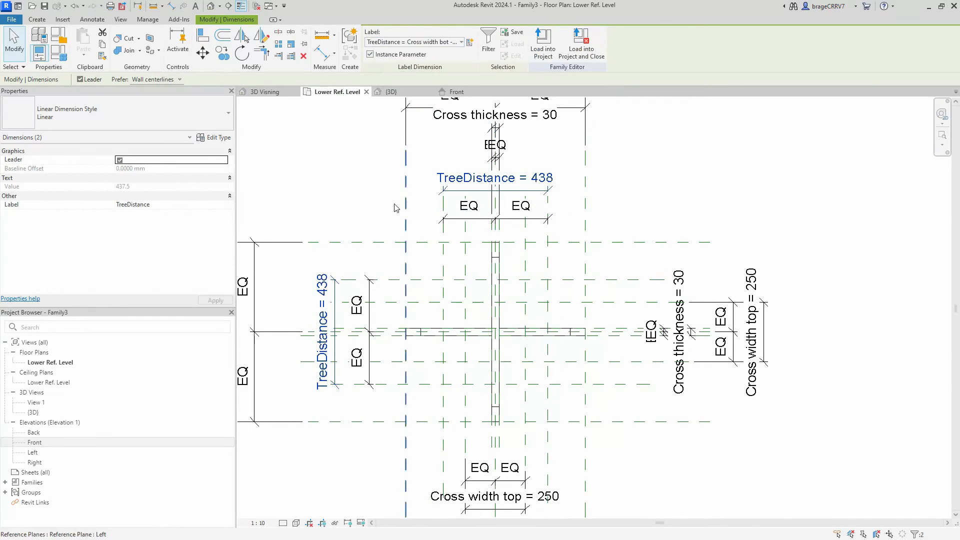
left_click(336, 214)
scroll(350, 217, "down", 2)
scroll(345, 213, "up", 3)
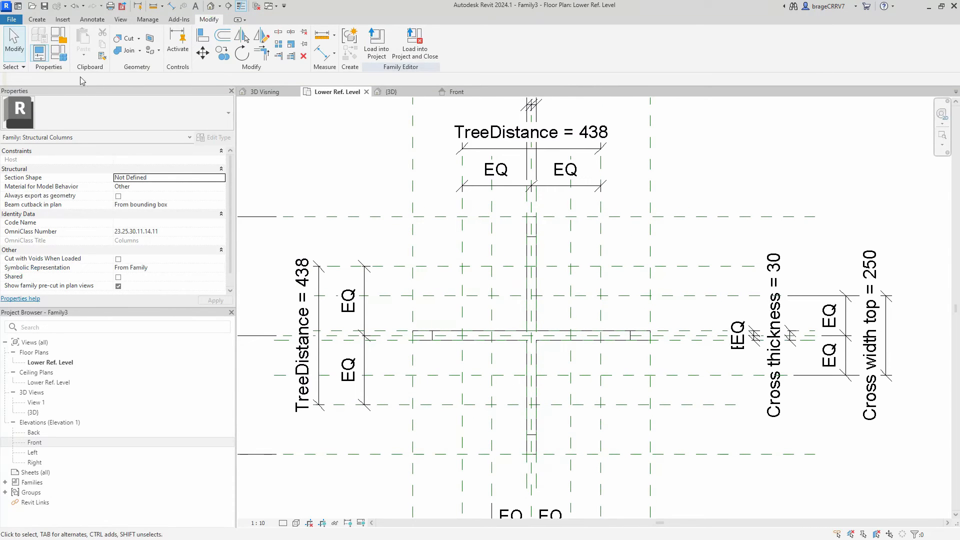
Step: Start a solid blend and sketch two perpendicular base boundary lines inside the cross's upper-left quadrant
left_click(37, 20)
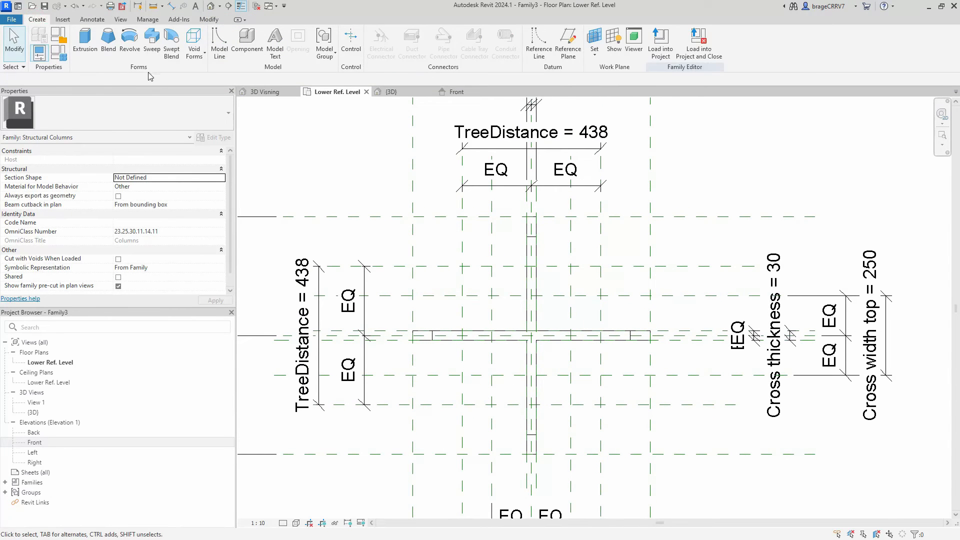
left_click(111, 51)
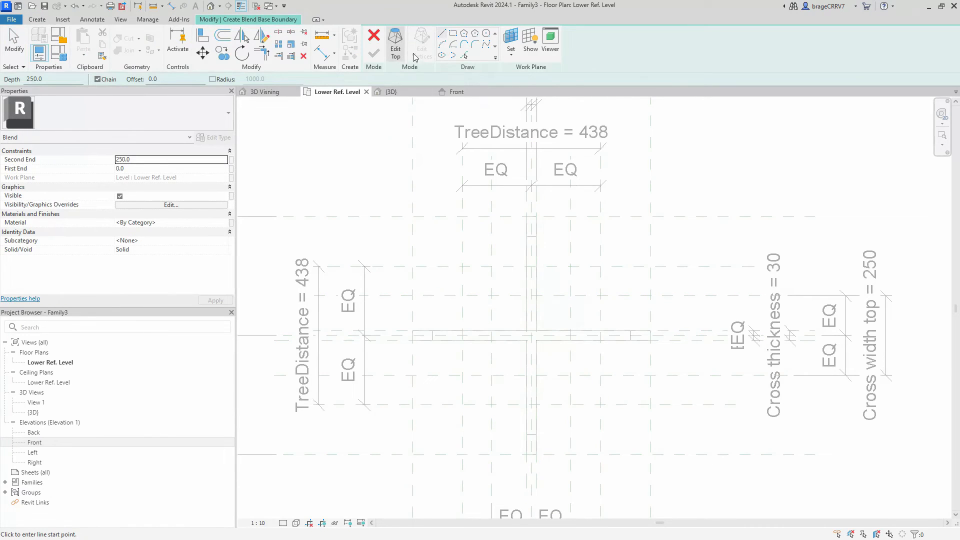
scroll(524, 291, "up", 1)
left_click(516, 283)
left_click(515, 323)
left_click(442, 324)
key("Escape")
key("Escape")
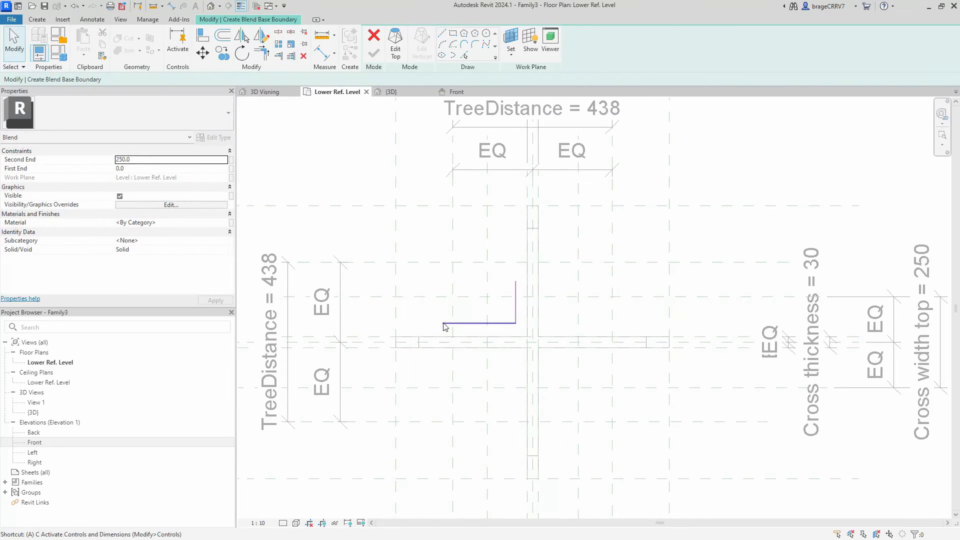
Step: Align and lock the base lines to the cross thickness planes and their free ends to the outermost upper and left reference planes
key("l")
left_click(469, 326)
left_click(527, 181)
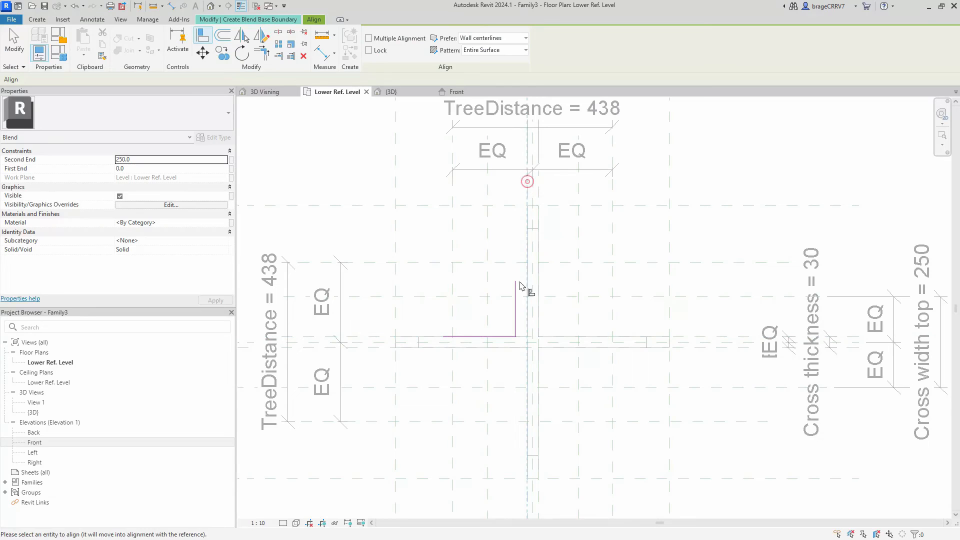
left_click(515, 287)
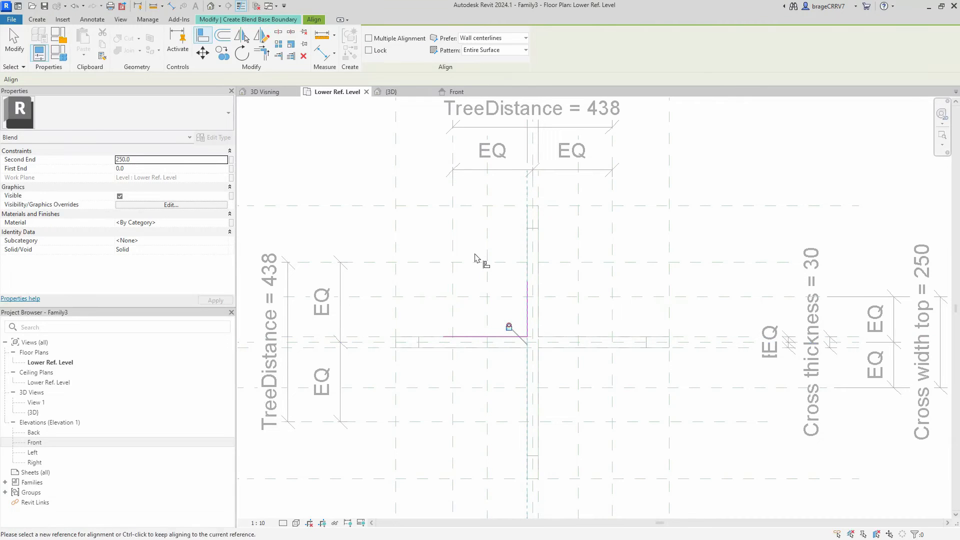
left_click(471, 205)
left_click(528, 282)
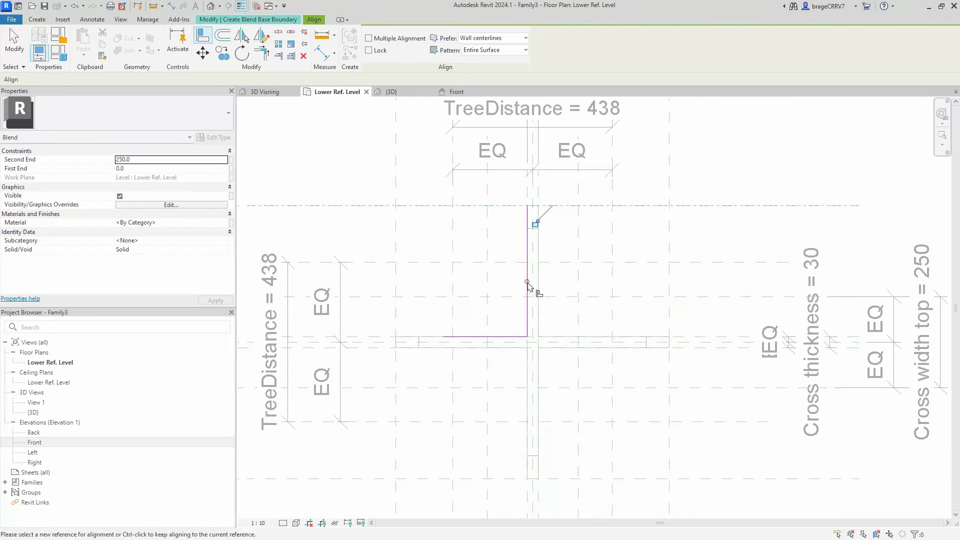
left_click(396, 289)
left_click(448, 336)
left_click(377, 290)
middle_click_drag(452, 317, 441, 318)
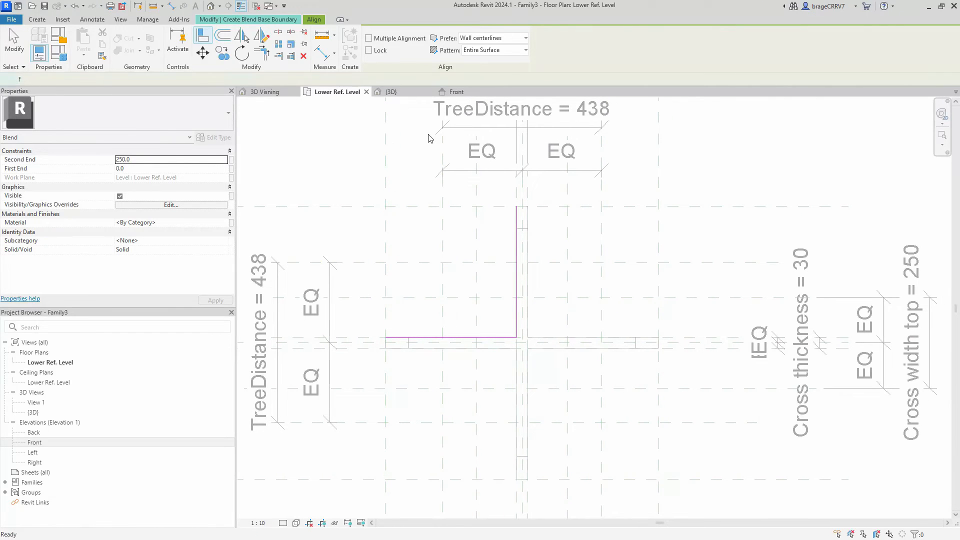
Step: Close the base boundary with a 360 mm radius arc centred on the inner corner, joining both line ends
key("Escape")
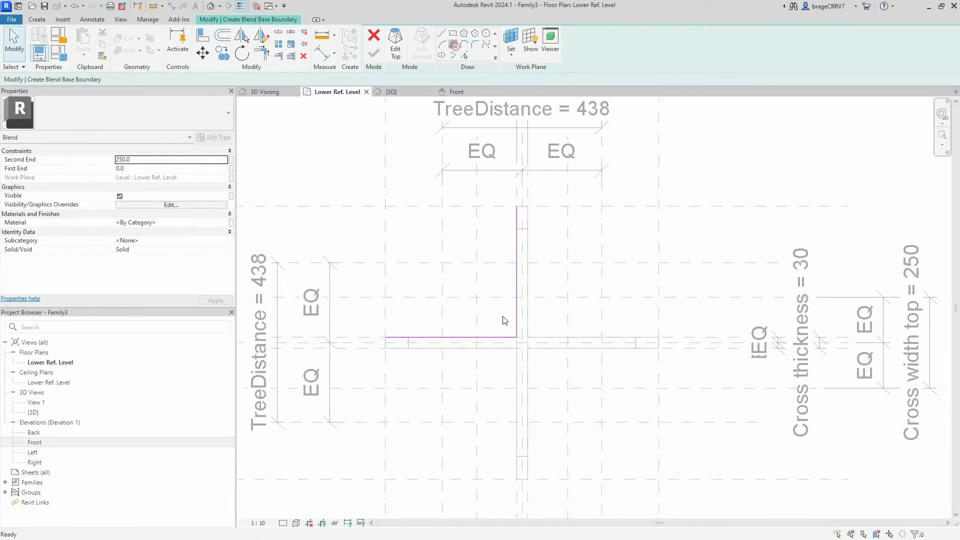
left_click(517, 337)
left_click(516, 207)
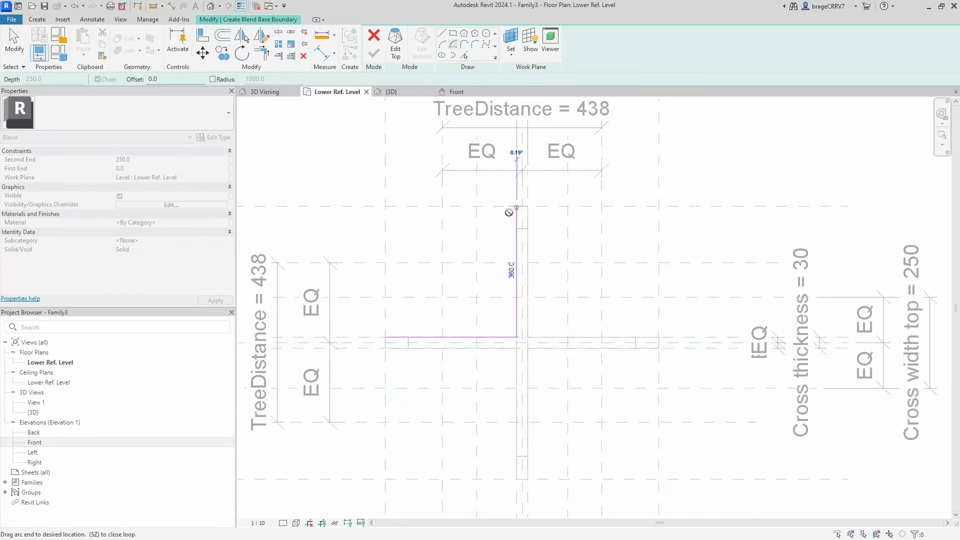
left_click(385, 338)
key("Escape")
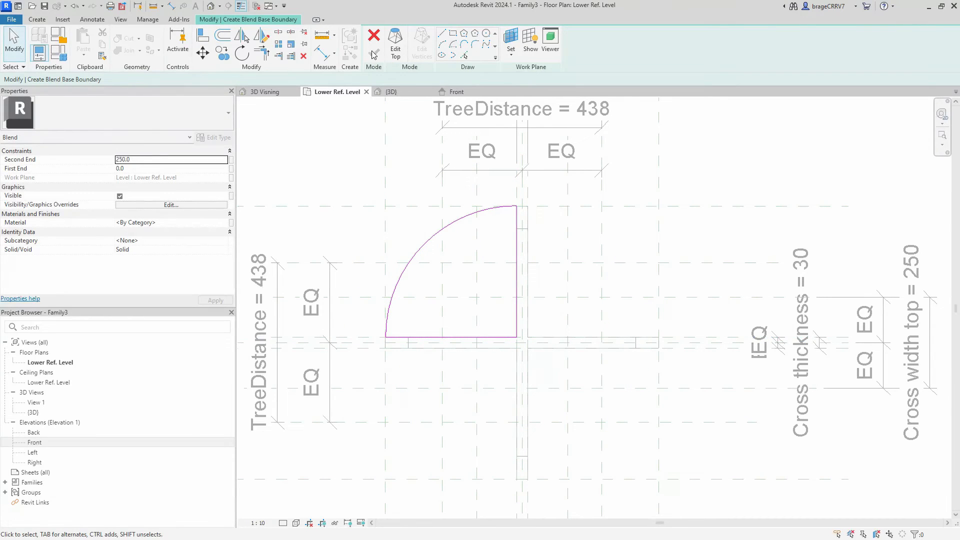
Step: Switch to the blend's top boundary and sketch two perpendicular lines inside the same upper-left quadrant
left_click(396, 46)
middle_click_drag(504, 327, 489, 326)
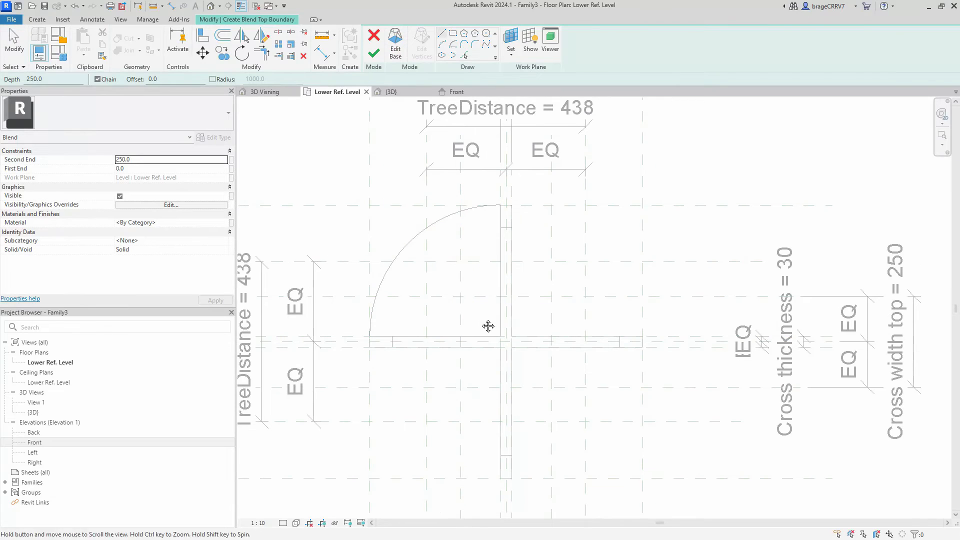
left_click(444, 31)
left_click(491, 254)
left_click(491, 323)
left_click(432, 324)
key("Escape")
key("Escape")
Step: Align and lock the top lines to the cross thickness planes and their free ends to the upper and left TreeDistance reference planes
key("a")
key("l")
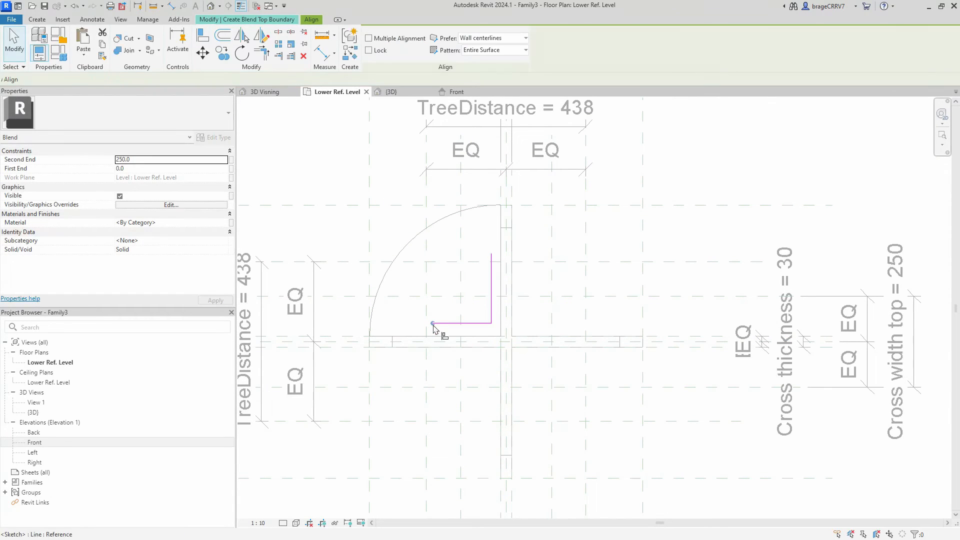
left_click(458, 324)
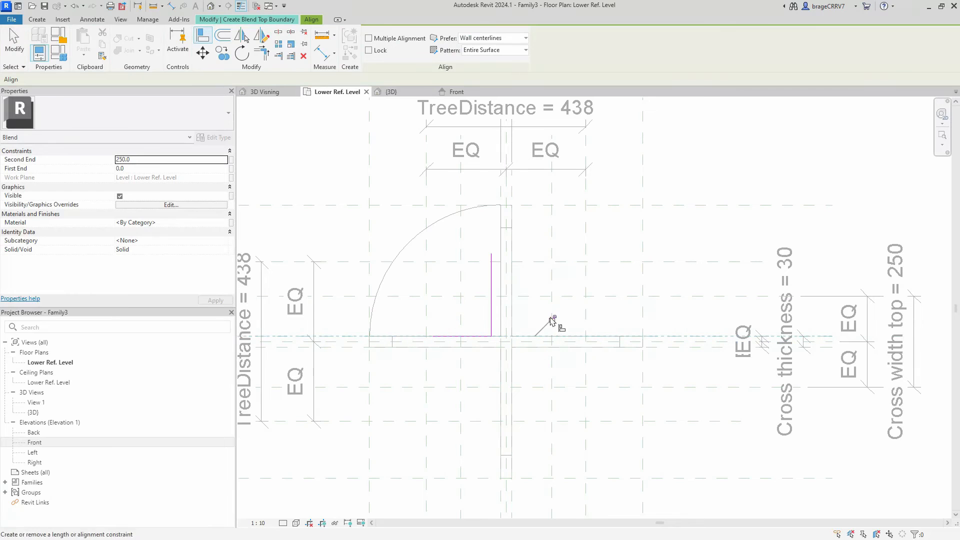
left_click(500, 192)
left_click(491, 280)
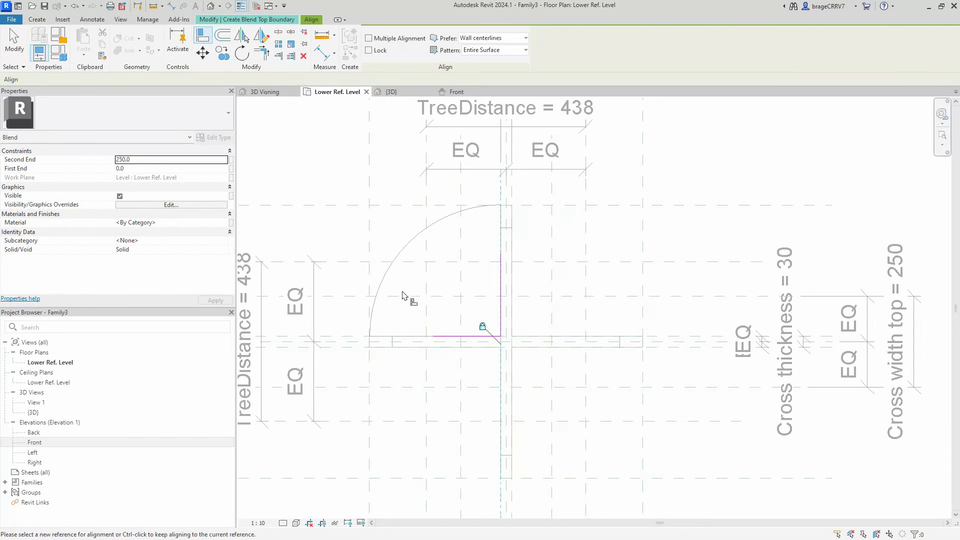
left_click(427, 303)
left_click(435, 338)
left_click(483, 260)
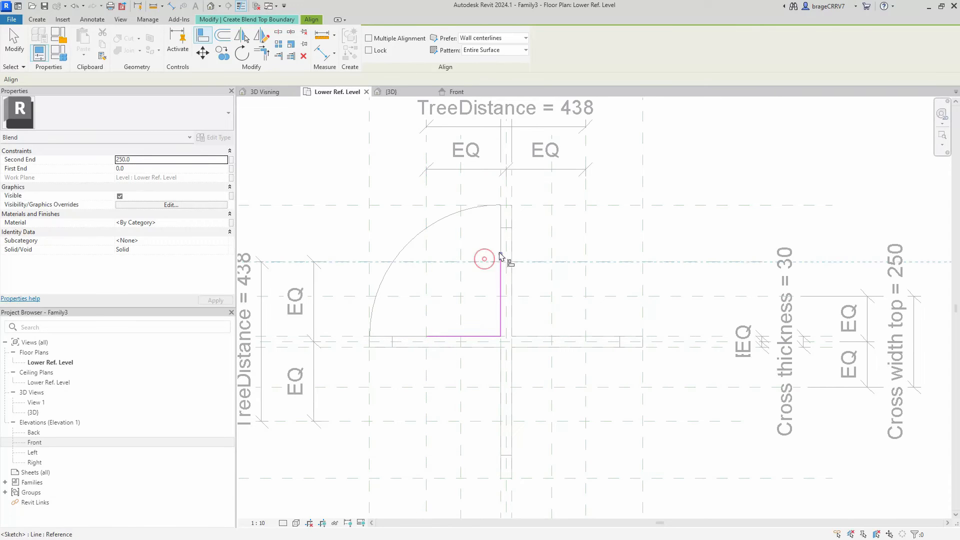
left_click(500, 276)
scroll(463, 288, "down", 1)
key("Escape")
key("Escape")
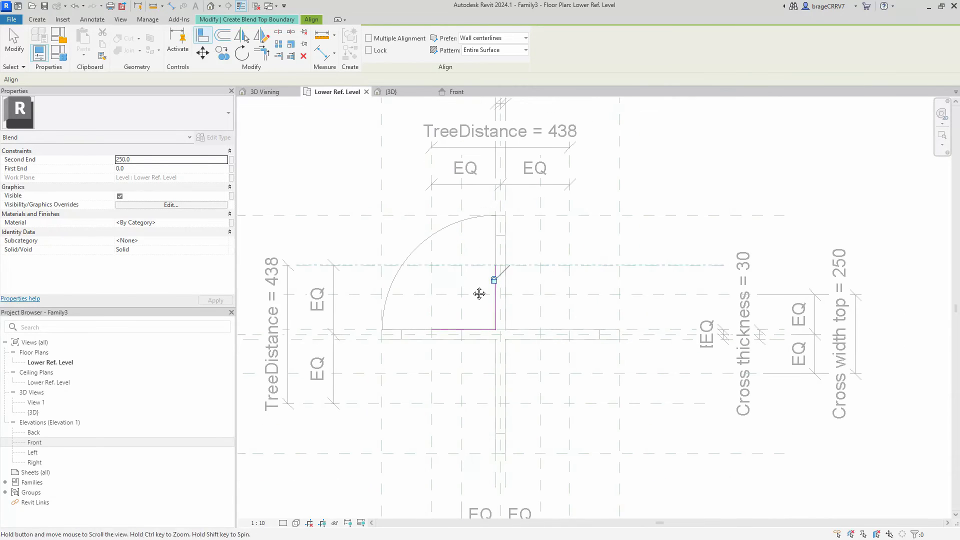
Step: Close the top boundary with an arc of about 204 mm radius centred on the inner corner, joining both line ends
left_click(441, 33)
left_click(494, 330)
left_click(495, 265)
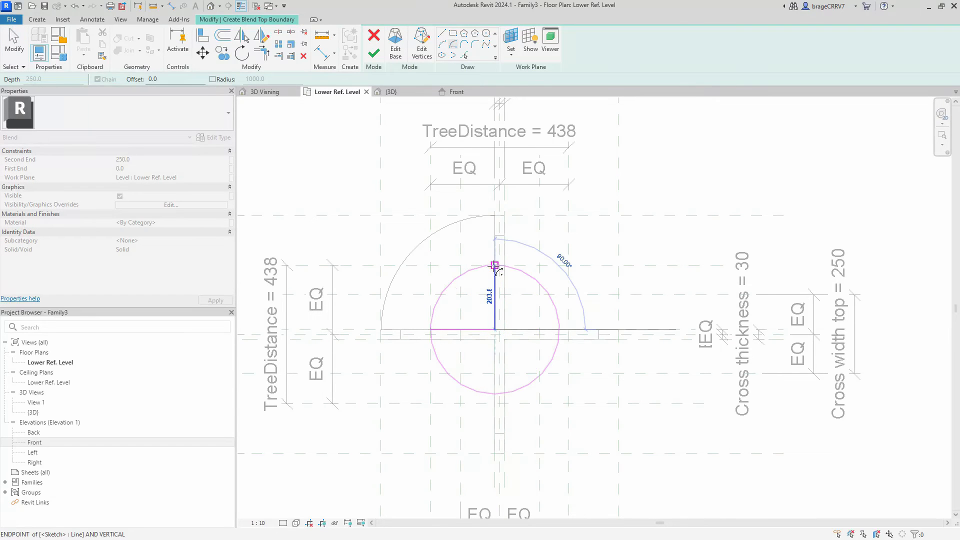
left_click(430, 329)
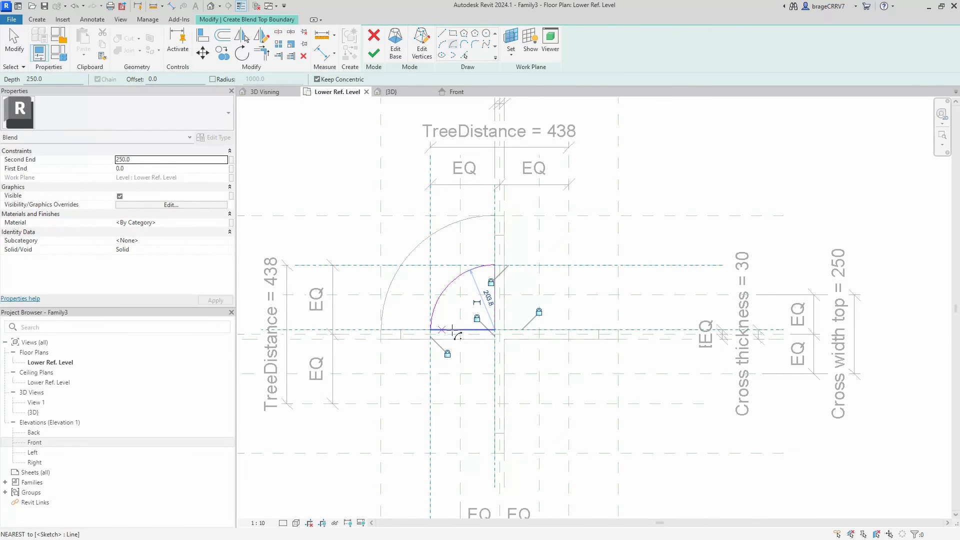
middle_click_drag(452, 317, 445, 312)
key("Escape")
scroll(443, 314, "down", 1)
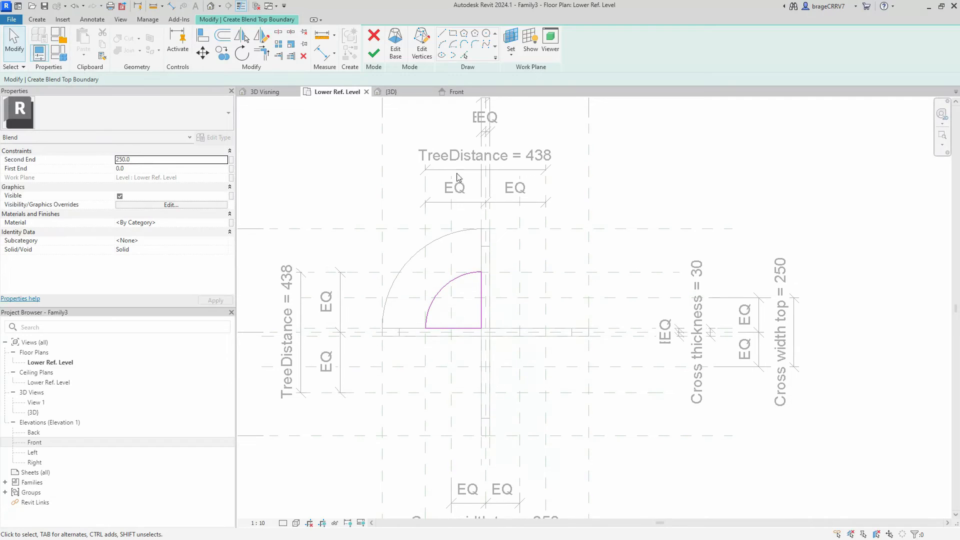
Step: Finish the quarter-round blend and show the column in the {3D} view
left_click(373, 53)
left_click(407, 250)
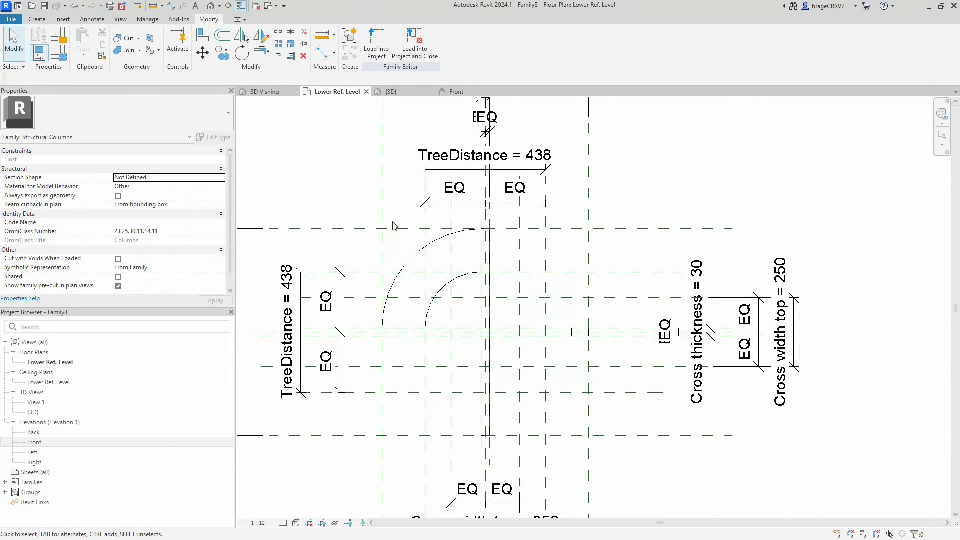
scroll(415, 250, "down", 1)
left_click(390, 91)
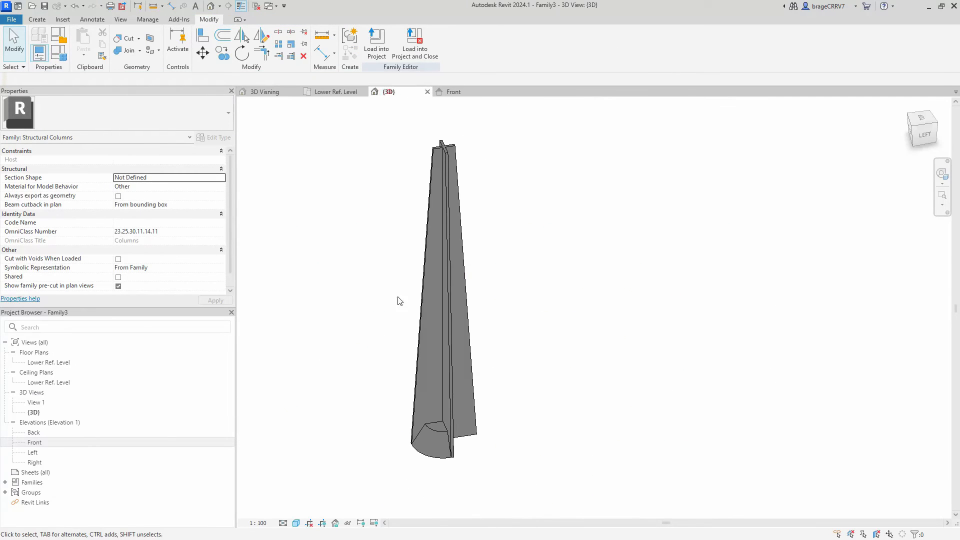
left_click(430, 431)
middle_click_drag(431, 431, 540, 469, "shift")
left_click(523, 459)
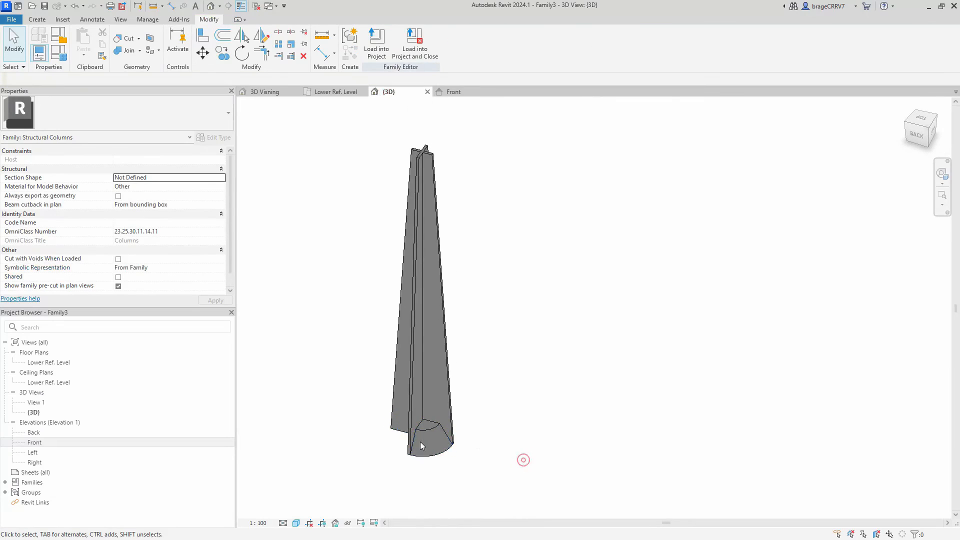
scroll(421, 442, "up", 4)
scroll(433, 431, "down", 1)
middle_click_drag(565, 435, 492, 427, "shift")
Step: Draw a horizontal reference plane across the column in the Front elevation, between the lower and upper levels
left_click(453, 92)
key("r")
key("p")
left_click(595, 320)
left_click(390, 320)
key("Escape")
key("Escape")
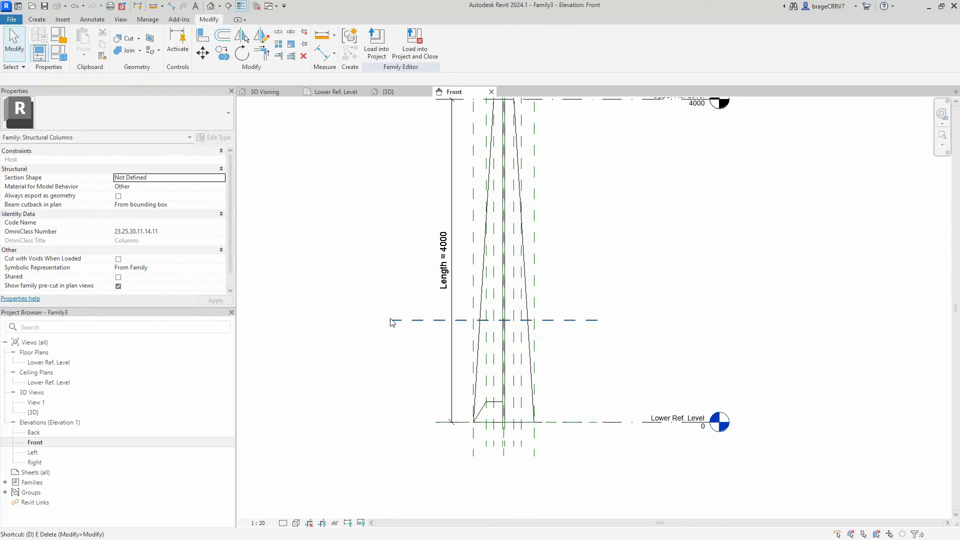
Step: Dimension from the Lower Ref. Level to the new horizontal reference plane and label the dimension with the Tree height parameter
key("d")
key("i")
left_click(443, 425)
left_click(417, 320)
left_click(417, 351)
key("Escape")
key("Escape")
left_click(416, 352)
left_click(395, 41)
left_click(396, 109)
key("Escape")
Step: Align and lock the quarter-round blend's top to the Tree height reference plane and its base to the Lower Ref. Level
left_click(490, 401)
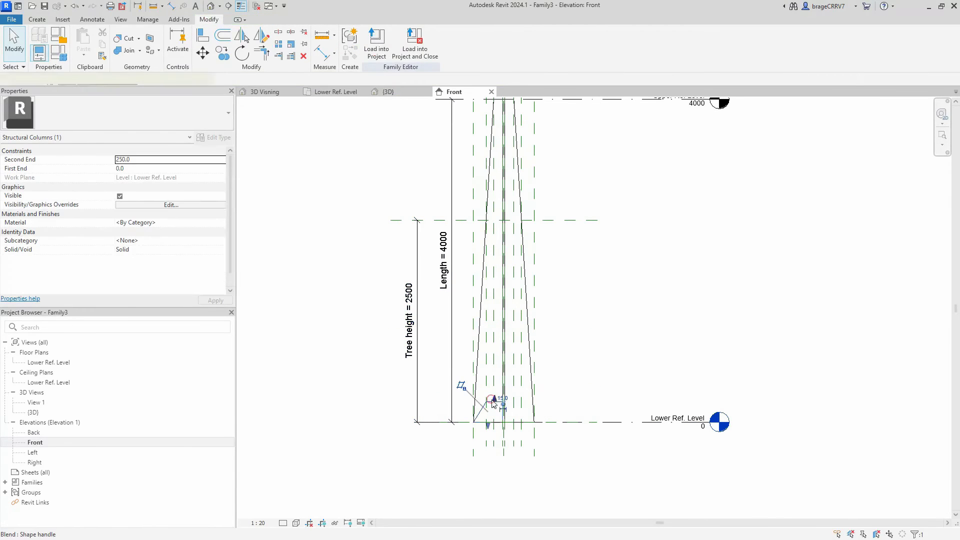
key("Escape")
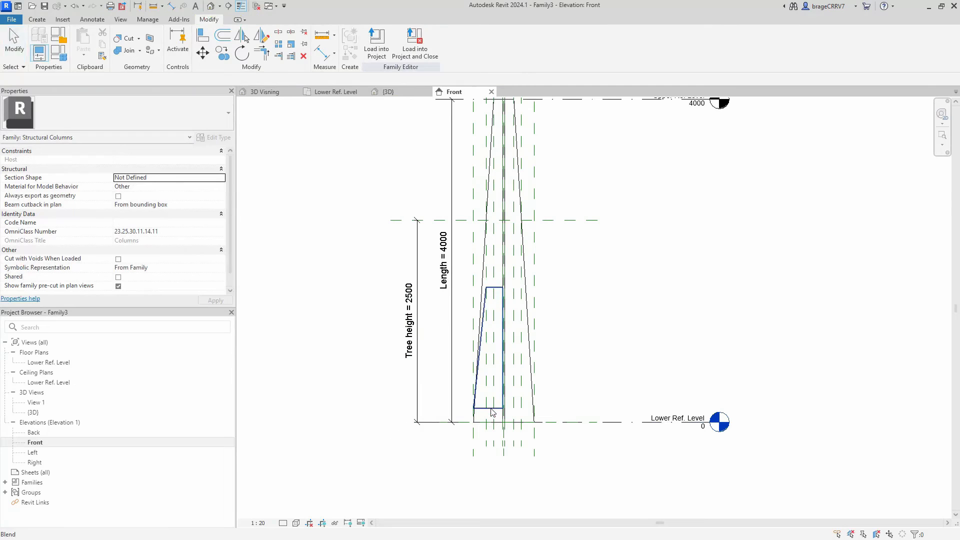
key("a")
key("l")
left_click(495, 288)
left_click(510, 204)
left_click(466, 422)
left_click(488, 409)
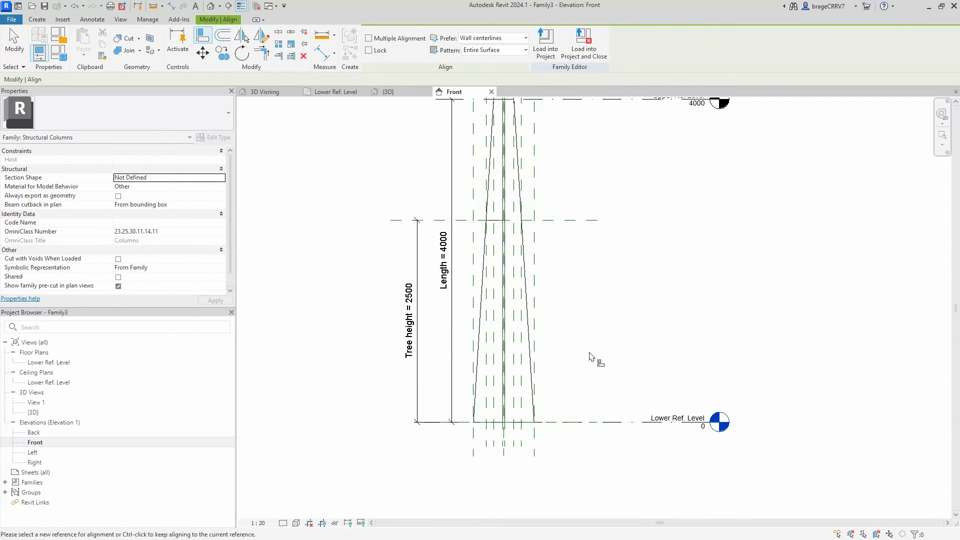
key("Escape")
Step: Return to the {3D} view and add an instance family parameter named Wood material with data type Material
left_click(388, 91)
middle_click_drag(382, 334, 531, 334, "shift")
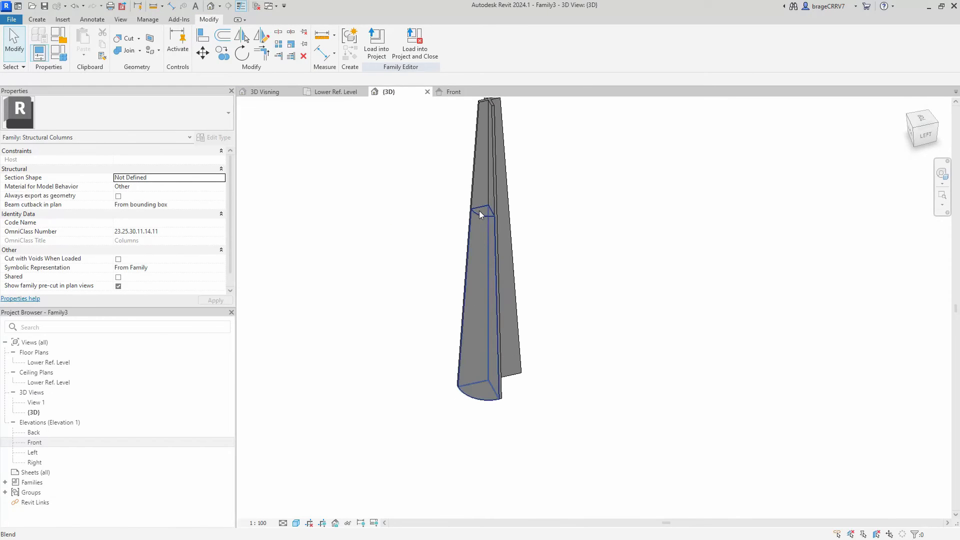
scroll(465, 235, "up", 5)
scroll(483, 245, "down", 8)
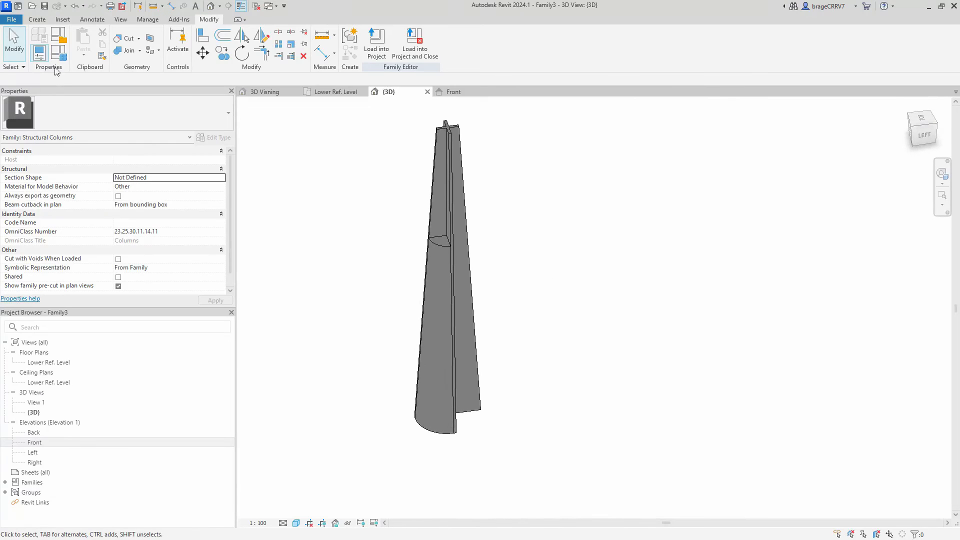
left_click(58, 52)
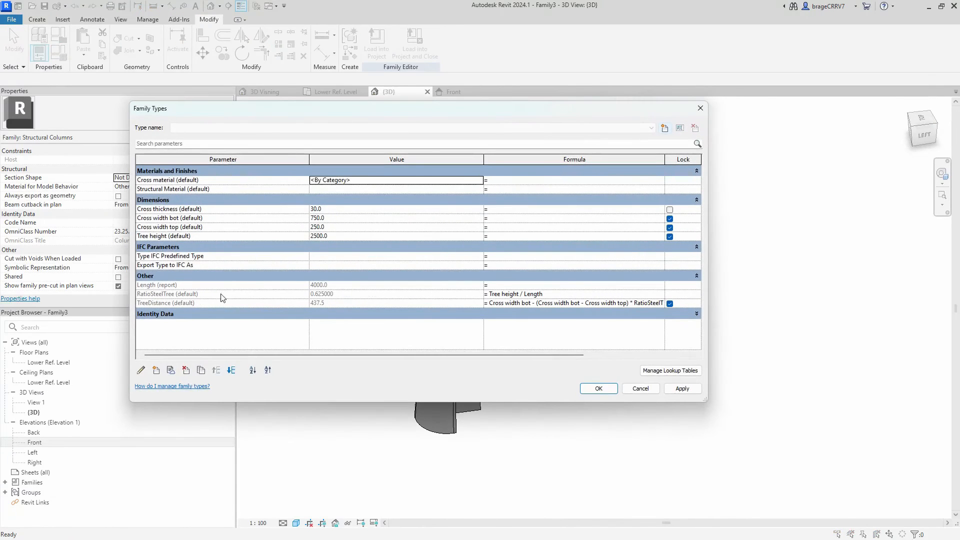
left_click(156, 369)
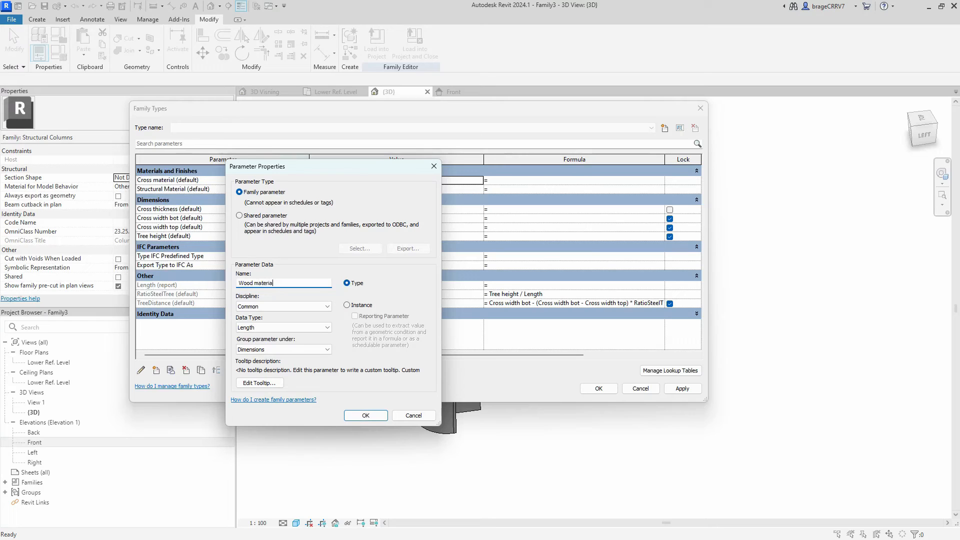
left_click(284, 328)
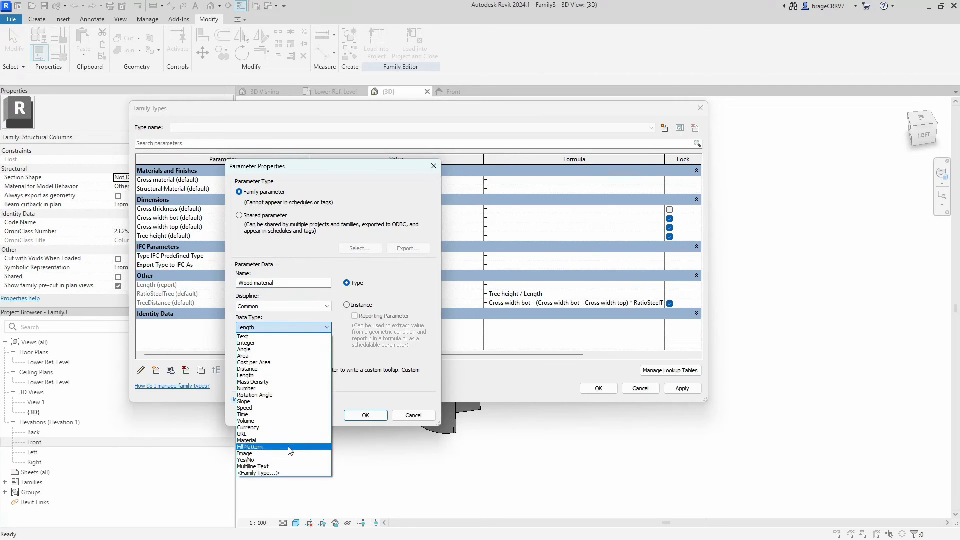
left_click(270, 440)
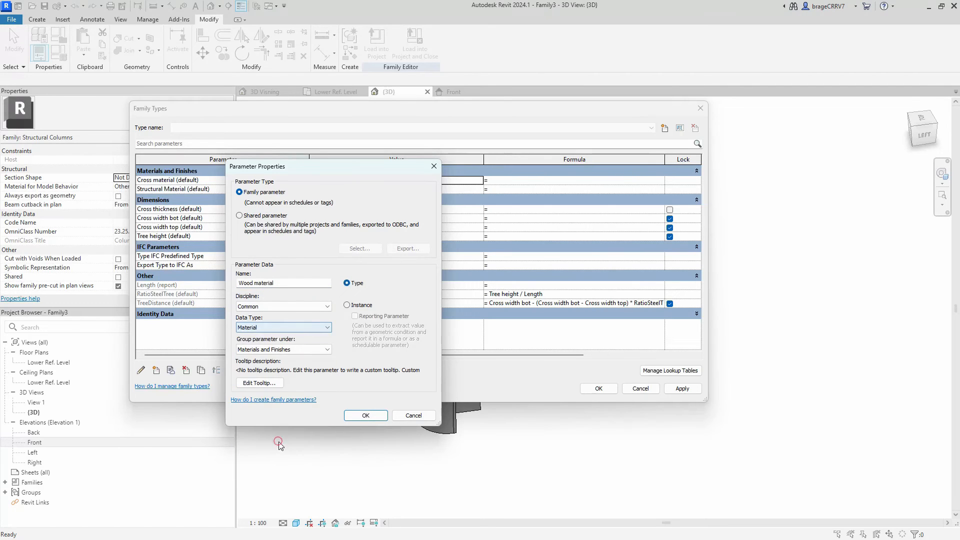
left_click(347, 305)
left_click(365, 416)
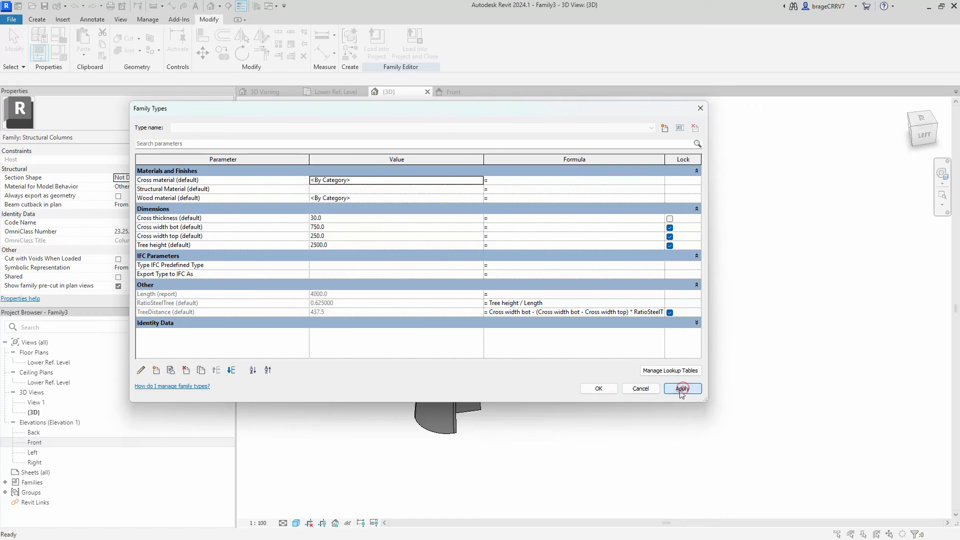
left_click(585, 390)
Step: Associate the quarter-round blend's material with the Wood material parameter
left_click(424, 324)
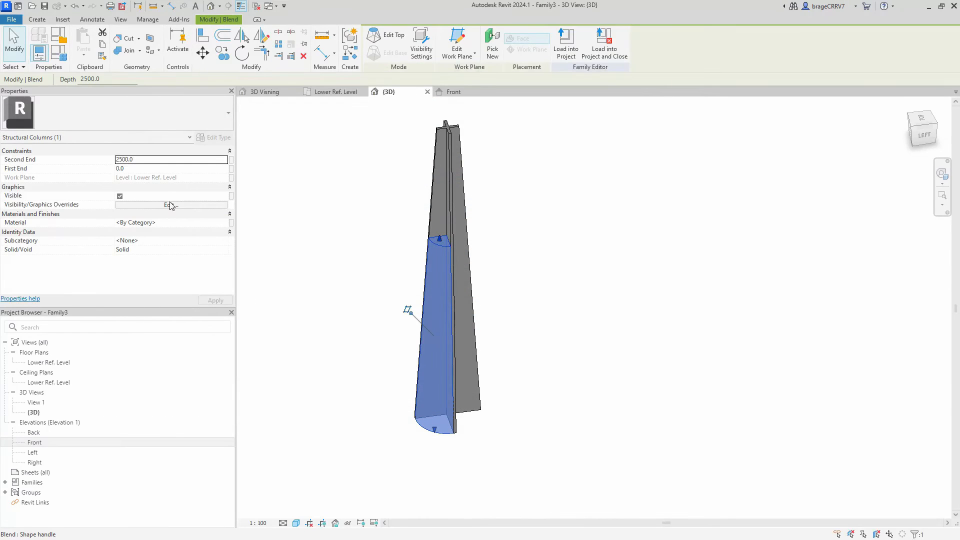
left_click(231, 222)
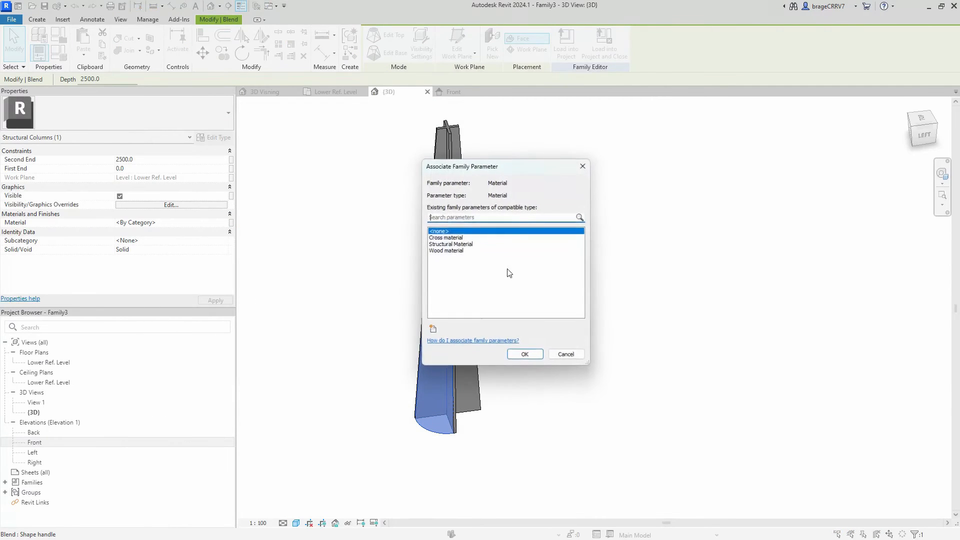
left_click(465, 252)
left_click(522, 353)
left_click(444, 173)
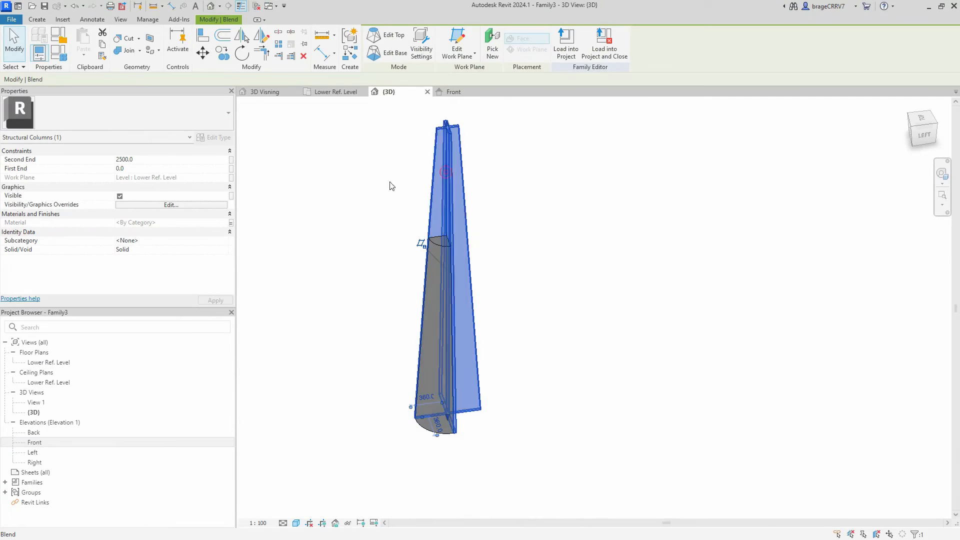
left_click(343, 256)
Step: Set Tree height to 1500 in the family types and examine how the wood blend meets the steel cross
middle_click_drag(375, 307, 499, 302, "shift")
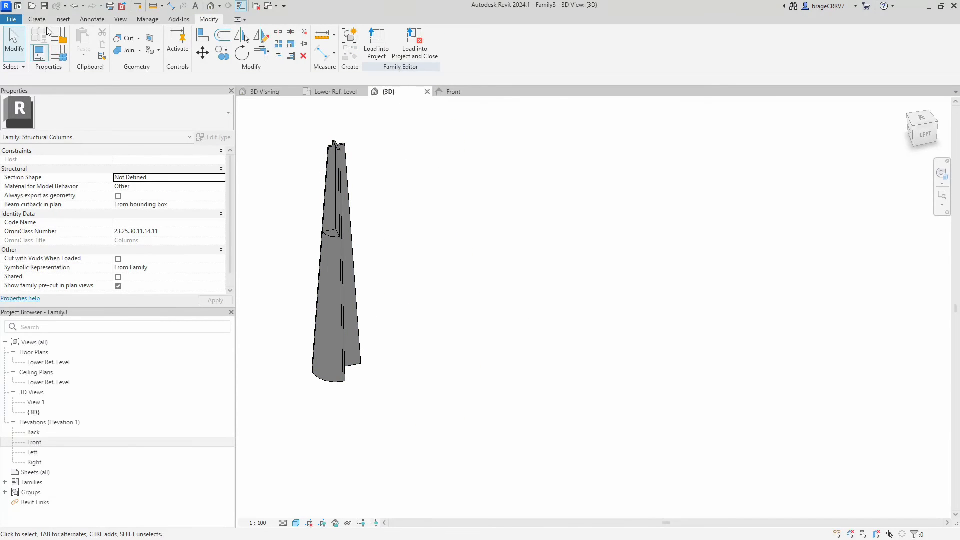
left_click(58, 51)
left_click_drag(483, 134, 432, 100)
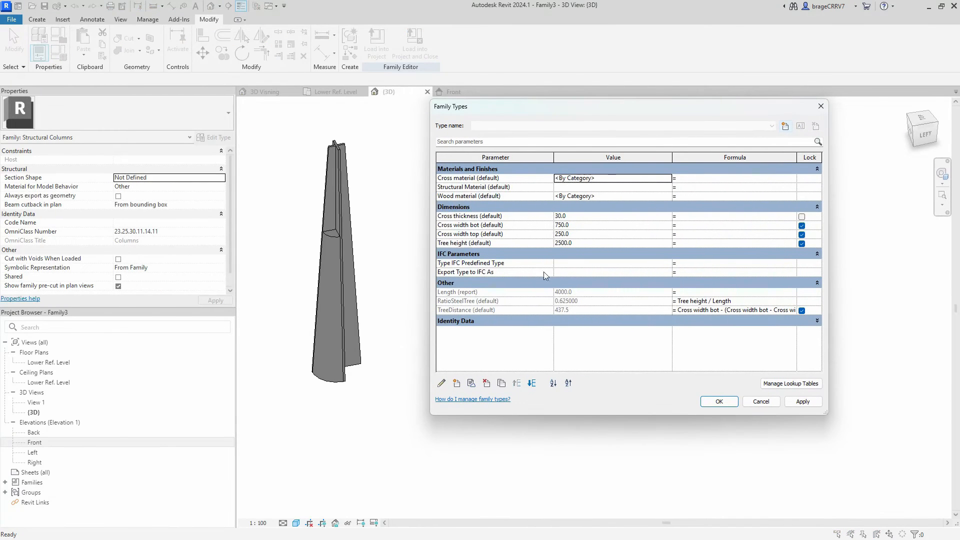
left_click(583, 243)
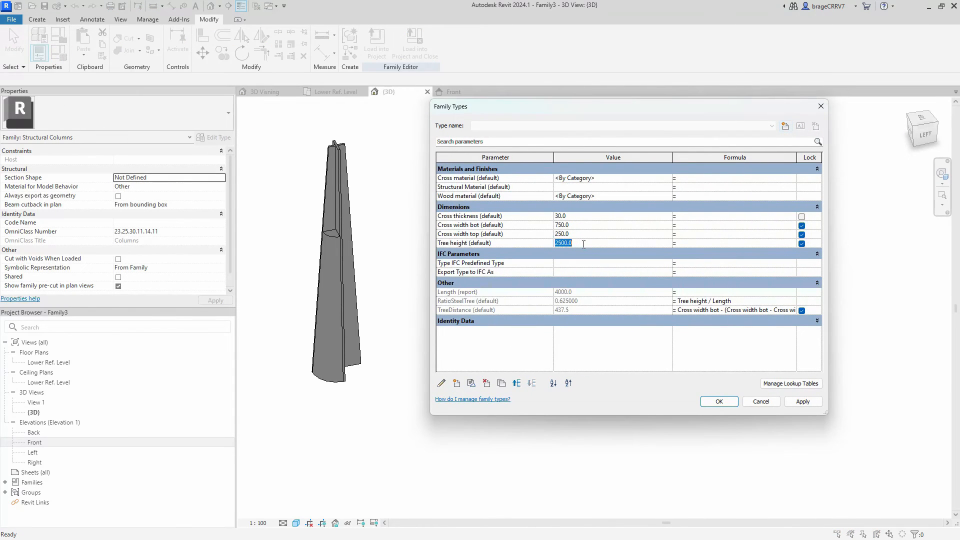
left_click(798, 402)
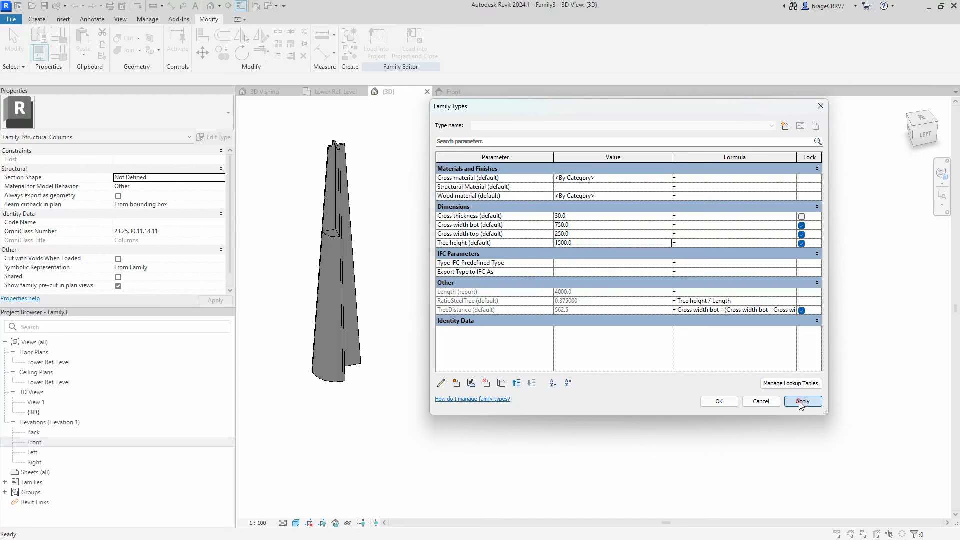
left_click(718, 402)
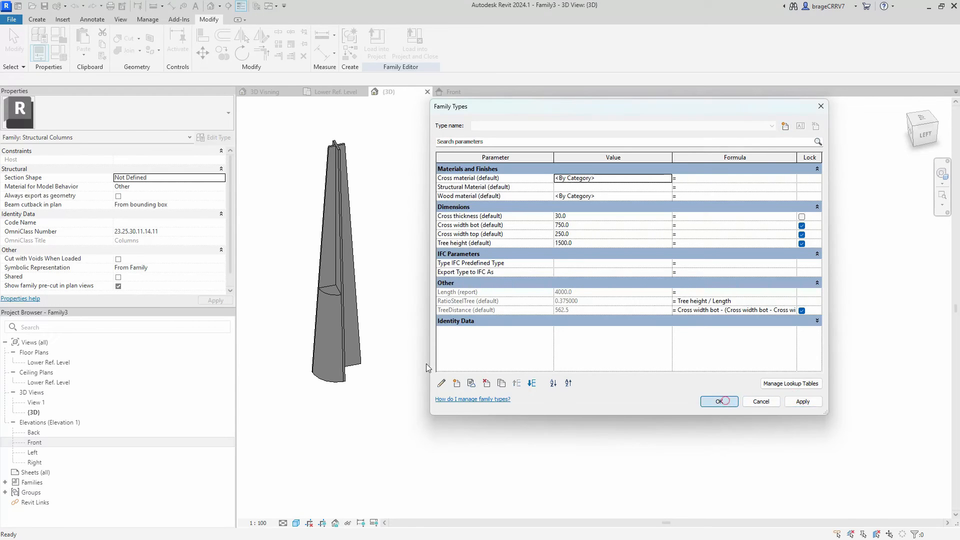
scroll(326, 286, "up", 6)
scroll(353, 315, "down", 10)
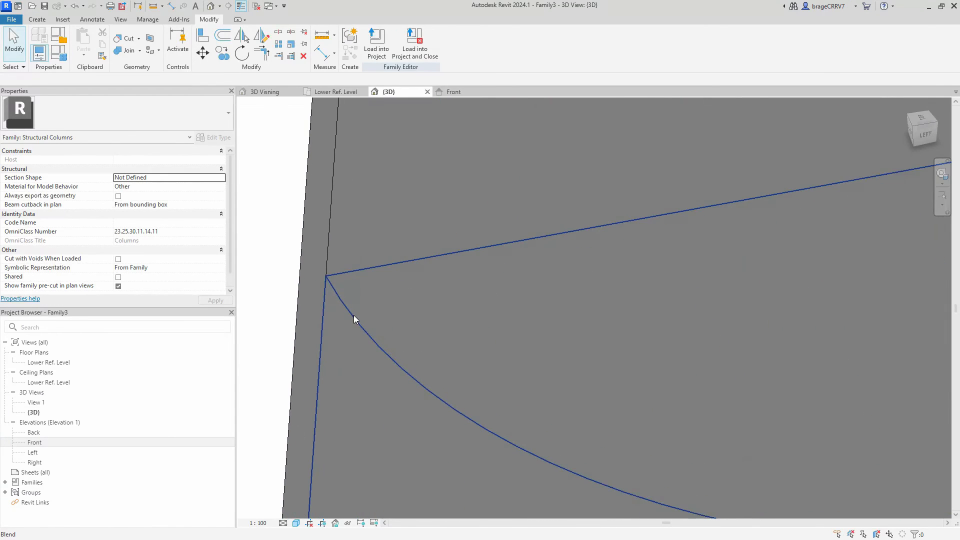
middle_click_drag(542, 337, 469, 339)
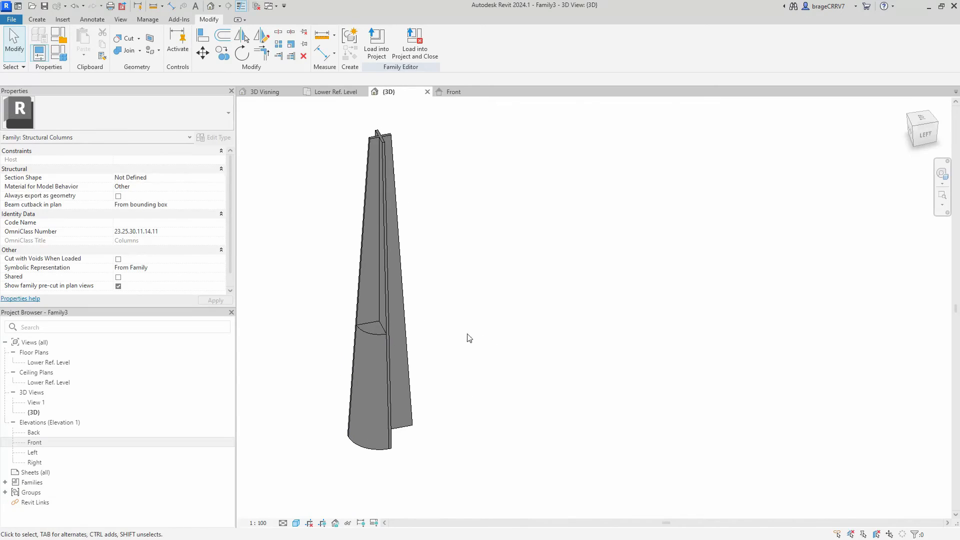
Step: Set Cross width bot to 600 and test Cross width top at 400 and 300, applying each value
scroll(397, 265, "down", 1)
left_click(58, 51)
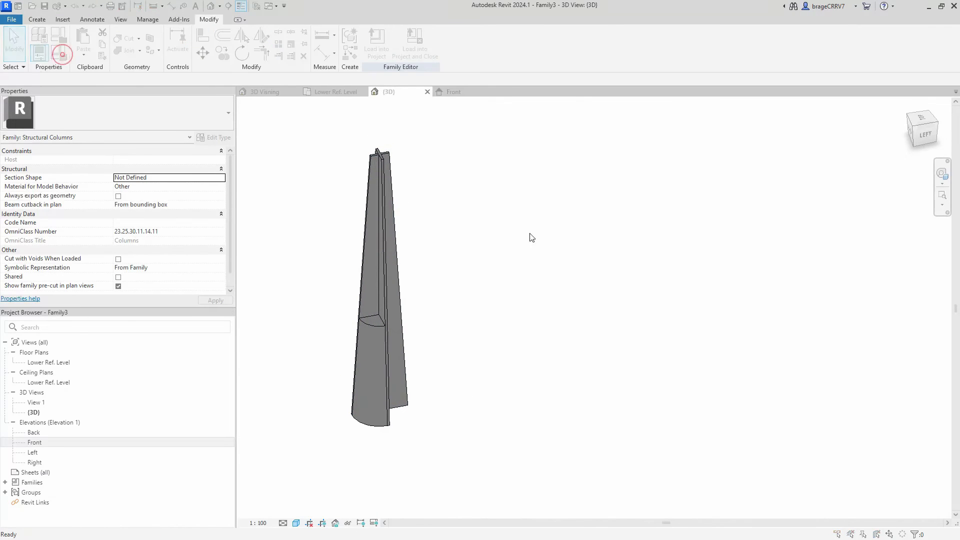
left_click(584, 224)
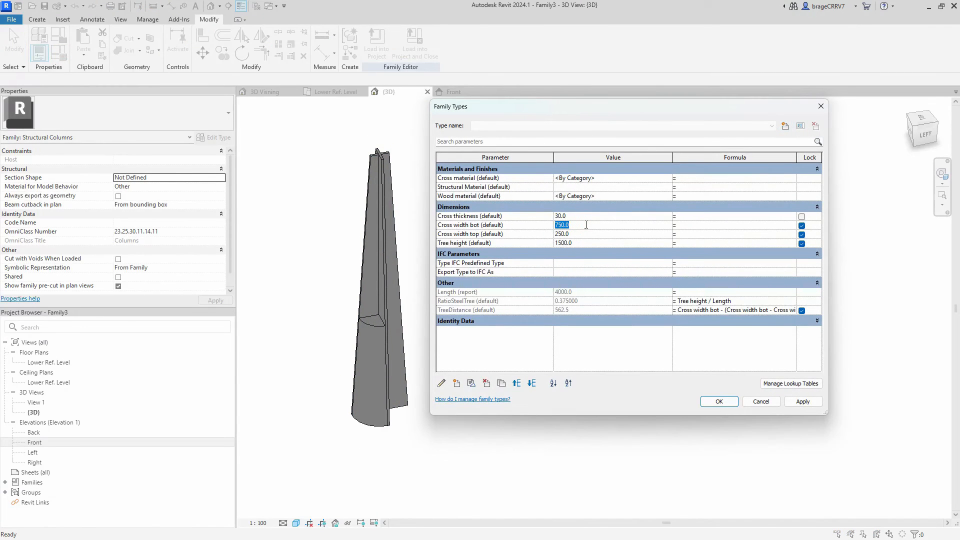
left_click(801, 403)
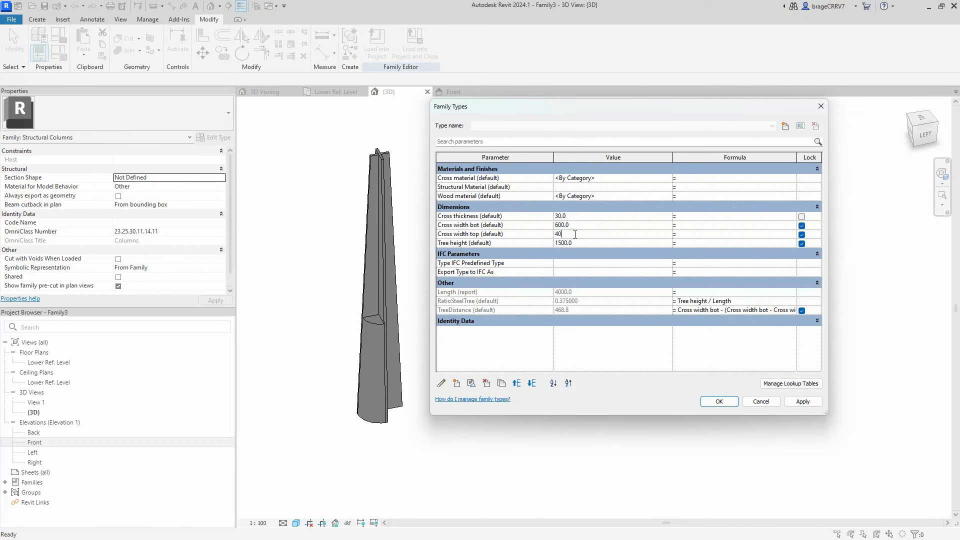
left_click(799, 402)
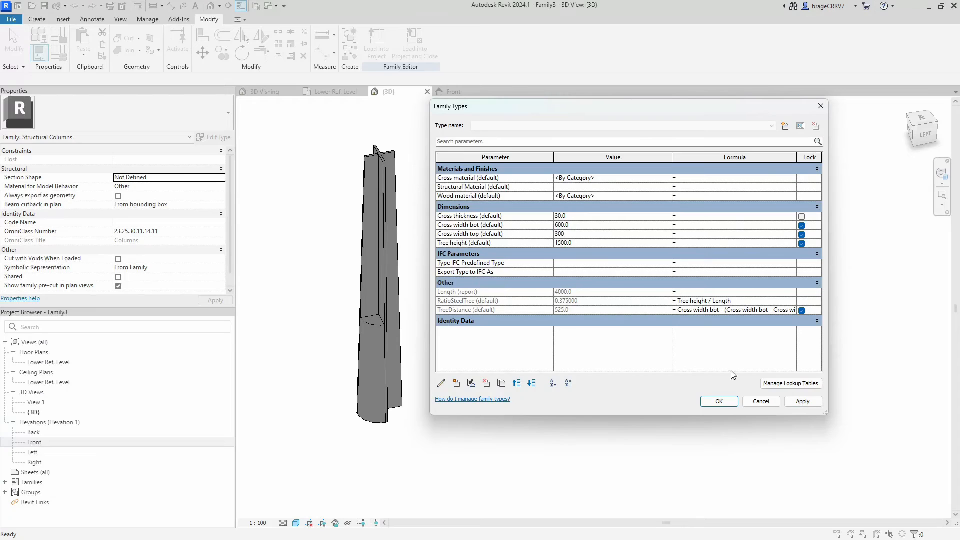
left_click(793, 404)
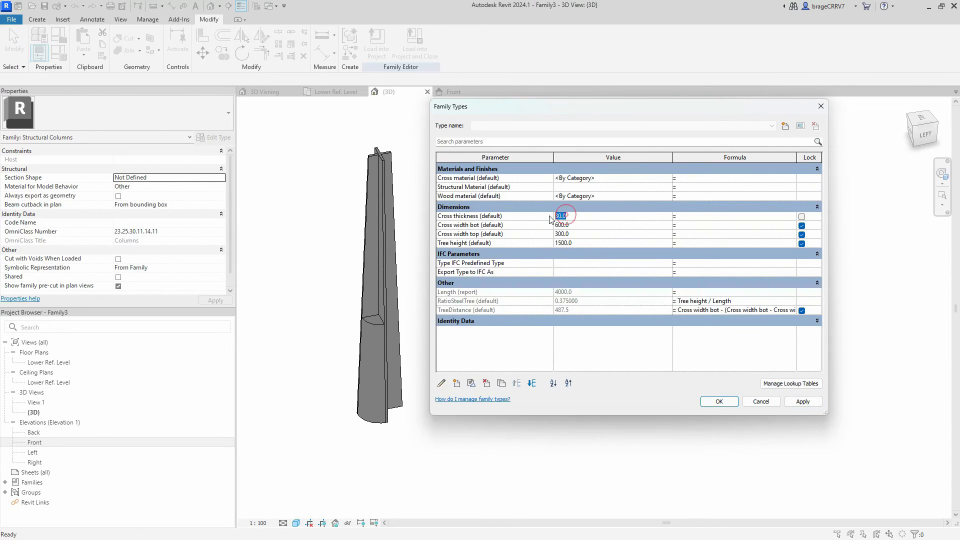
Step: Set Cross thickness to 40 and Cross width top to 250, applying the changes
left_click(799, 403)
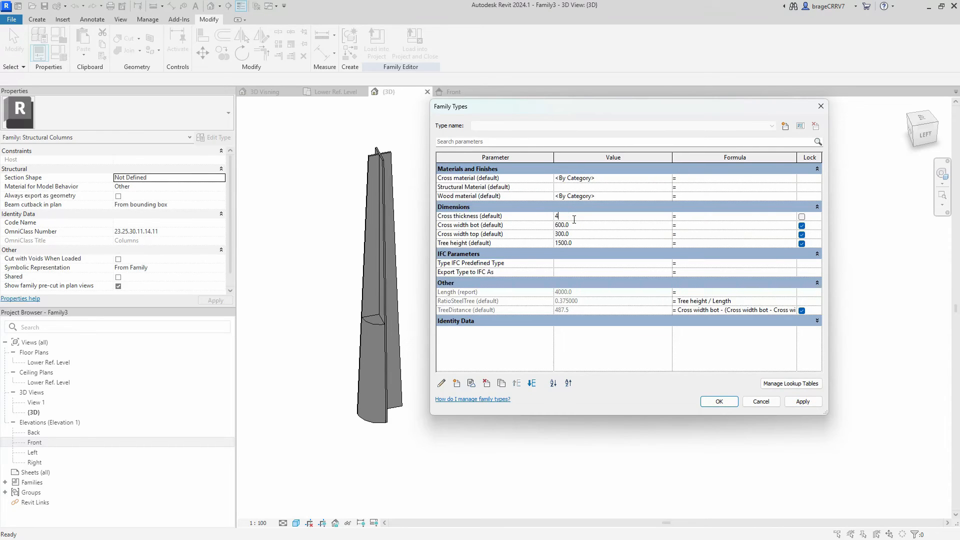
left_click(801, 403)
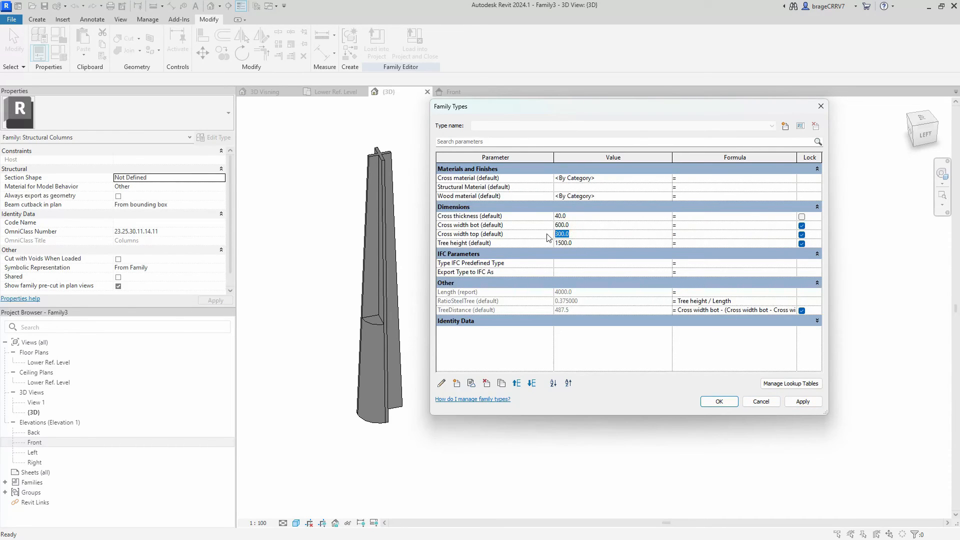
left_click(798, 403)
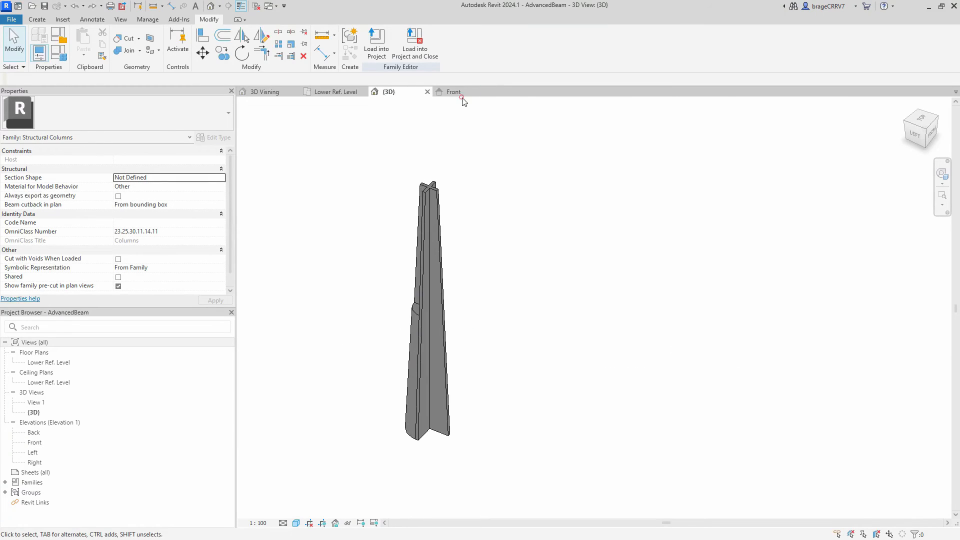
Step: Start a new blend in the Lower Ref. Level plan and sketch two perpendicular base lines inside the cross's upper-right quadrant
left_click(460, 94)
left_click(336, 92)
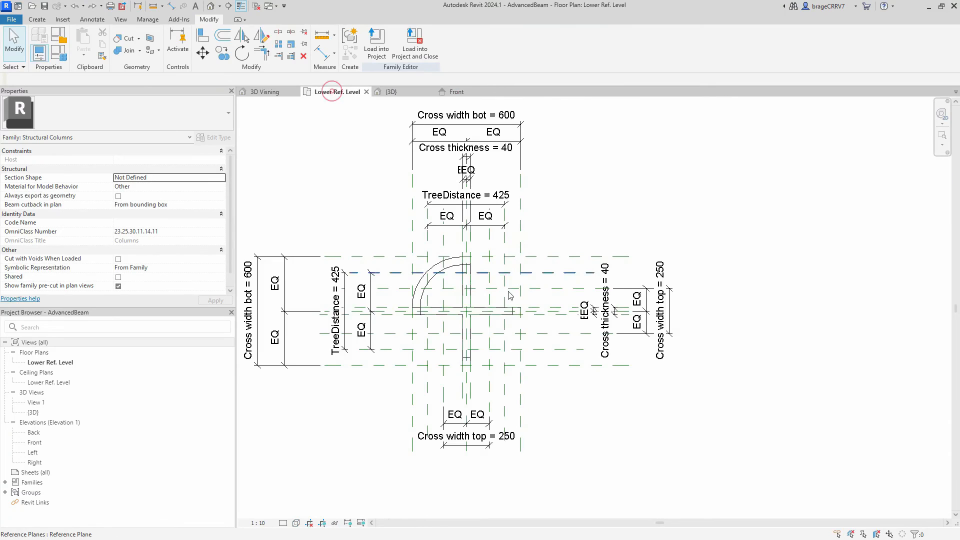
scroll(417, 268, "up", 3)
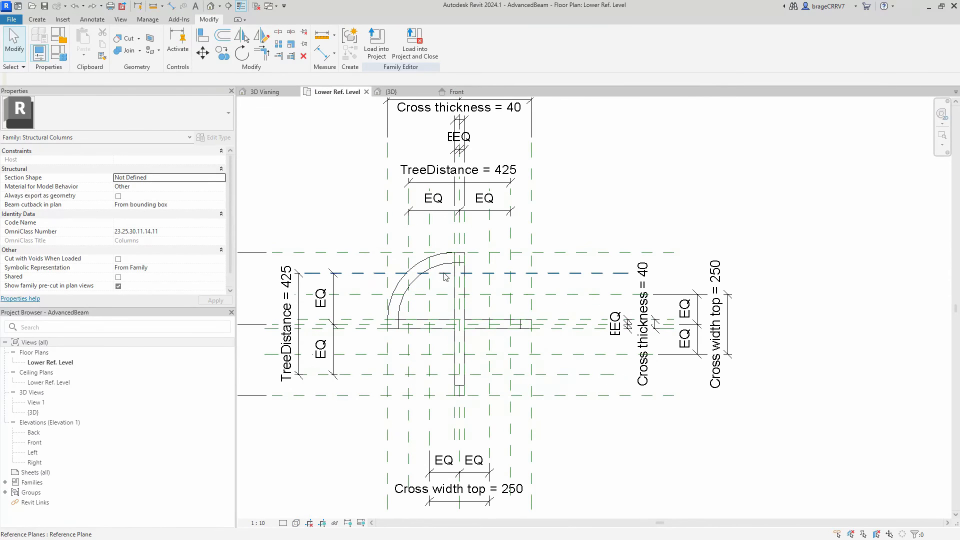
middle_click_drag(432, 275, 416, 277)
left_click(36, 19)
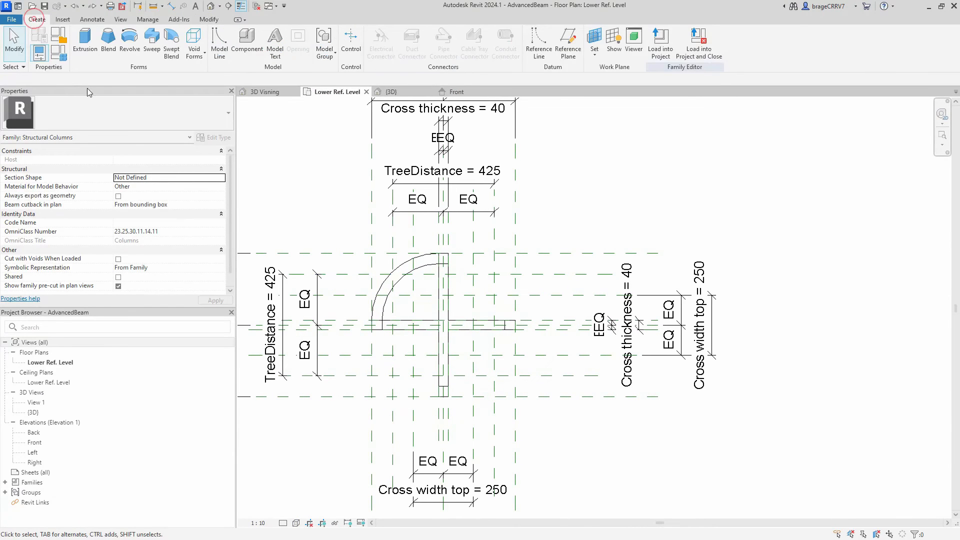
left_click(116, 54)
scroll(506, 294, "up", 2)
left_click(422, 247)
left_click(421, 327)
left_click(494, 328)
key("Escape")
key("Escape")
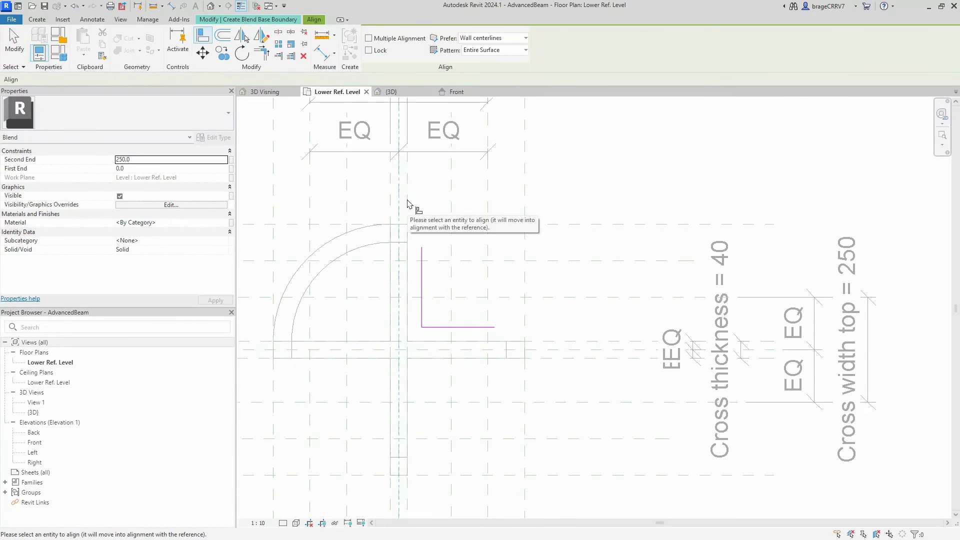
Step: Align the vertical base line to the right Cross thickness plane, the horizontal one to the centre plane, and both free ends to the Cross width bot planes
key("a")
key("l")
left_click(422, 349)
left_click(438, 328)
left_click(523, 318)
left_click(495, 350)
left_click(506, 293)
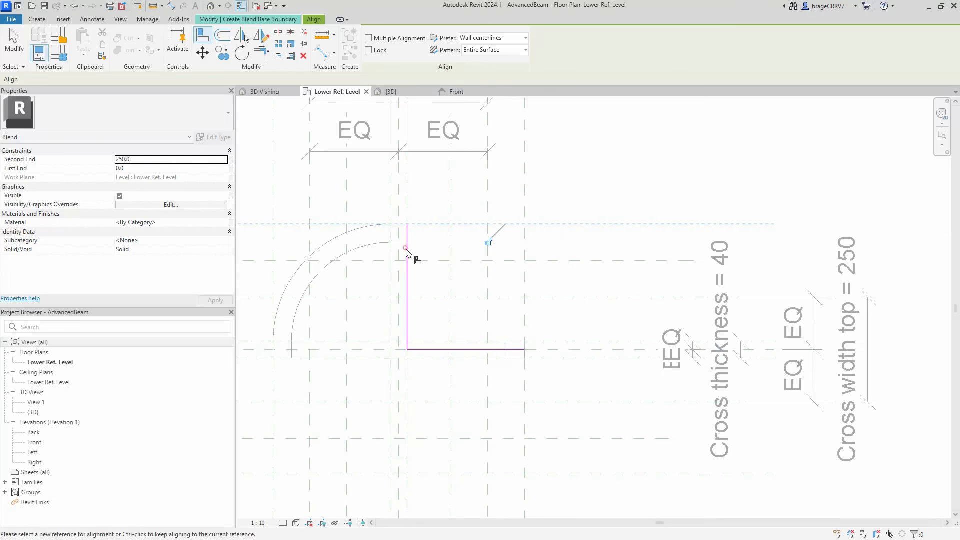
Step: Try to close the upper-right base profile with a quarter-circle arc centred on the corner of the two base lines
key("Escape")
key("Escape")
left_click(452, 44)
left_click(407, 349)
left_click(407, 224)
key("Escape")
key("Escape")
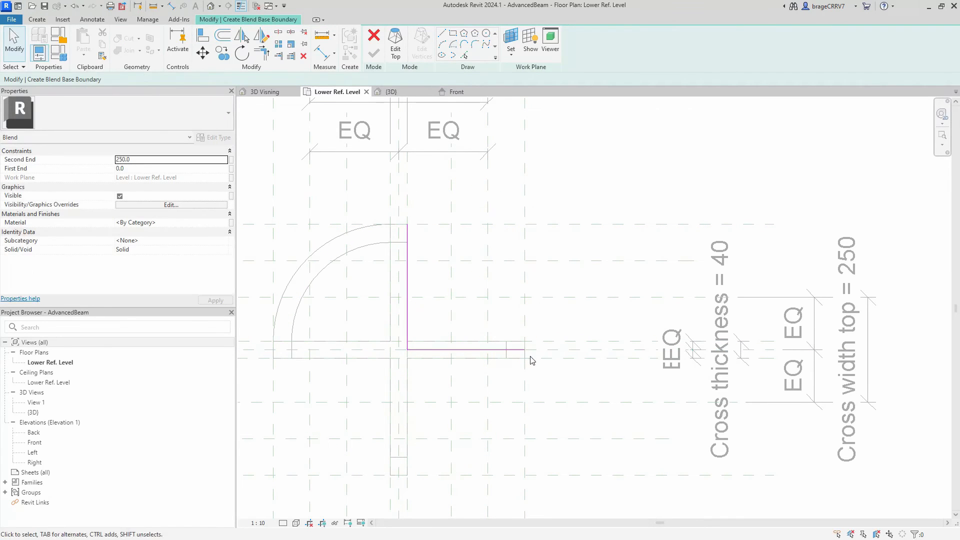
left_click(453, 44)
left_click(407, 349)
left_click(524, 350)
scroll(408, 233, "down", 2)
mouse_move(418, 240)
middle_mouse_down()
mouse_move(520, 250)
mouse_move(507, 187)
mouse_move(511, 335)
mouse_move(525, 285)
mouse_move(525, 210)
mouse_move(524, 223)
middle_mouse_up()
scroll(518, 216, "up", 2)
key("Escape")
key("Escape")
Step: Delete the existing base sketch lines in the cross's upper-right quadrant
middle_click_drag(612, 281, 578, 292)
scroll(550, 327, "down", 3)
scroll(552, 323, "up", 1)
scroll(579, 293, "up", 1)
left_click_drag(510, 309, 473, 280)
key("Delete")
Step: Sketch two new perpendicular base lines inside the cross's upper-right quadrant
left_click(442, 33)
scroll(488, 284, "up", 2)
left_click(512, 230)
left_click(513, 295)
left_click(572, 295)
key("Escape")
key("Escape")
Step: Align and lock the new base lines to the right and upper Cross thickness planes, and their free ends to the Cross width bot planes
key("a")
key("l")
left_click(494, 210)
left_click(511, 248)
left_click(596, 295)
left_click(572, 314)
left_click(494, 229)
key("Escape")
key("Escape")
key("a")
key("l")
left_click(506, 213)
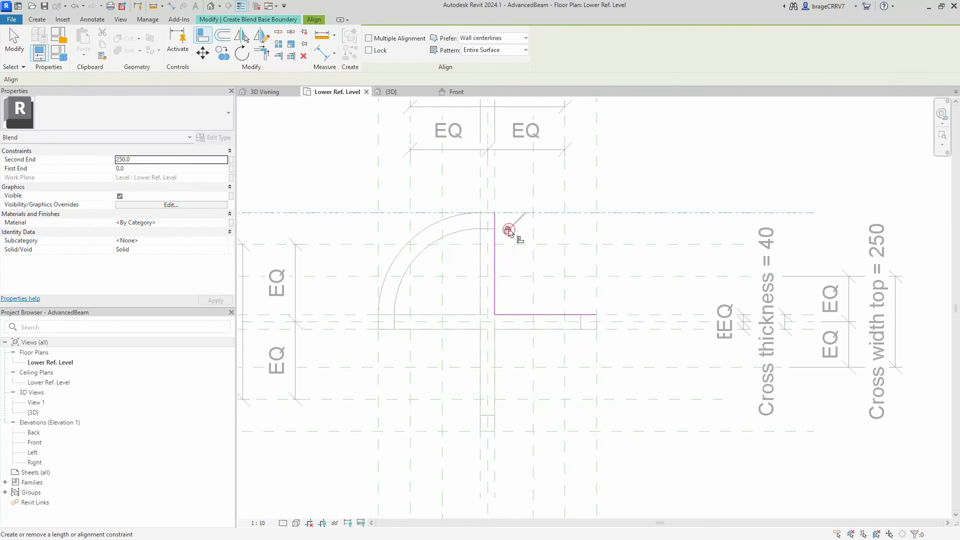
Step: Close the upper-right base profile with a quarter-circle arc centred on the corner of the two lines
key("Escape")
key("Escape")
left_click(453, 44)
left_click(495, 315)
left_click(495, 212)
left_click(597, 314)
Step: Switch to the blend's top boundary and sketch two perpendicular lines in the upper-right quadrant
left_click(395, 44)
left_click(441, 34)
left_click(507, 252)
left_click(506, 301)
left_click(554, 301)
key("Escape")
key("Escape")
Step: Align the upper-right top lines to the Cross thickness planes and their free ends to the TreeDistance planes
key("a")
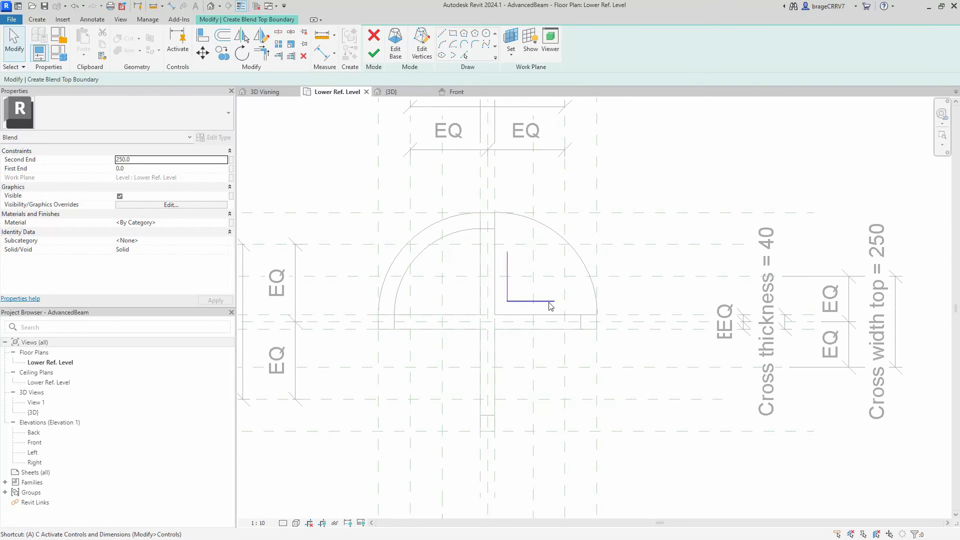
key("l")
left_click(480, 315)
left_click(522, 301)
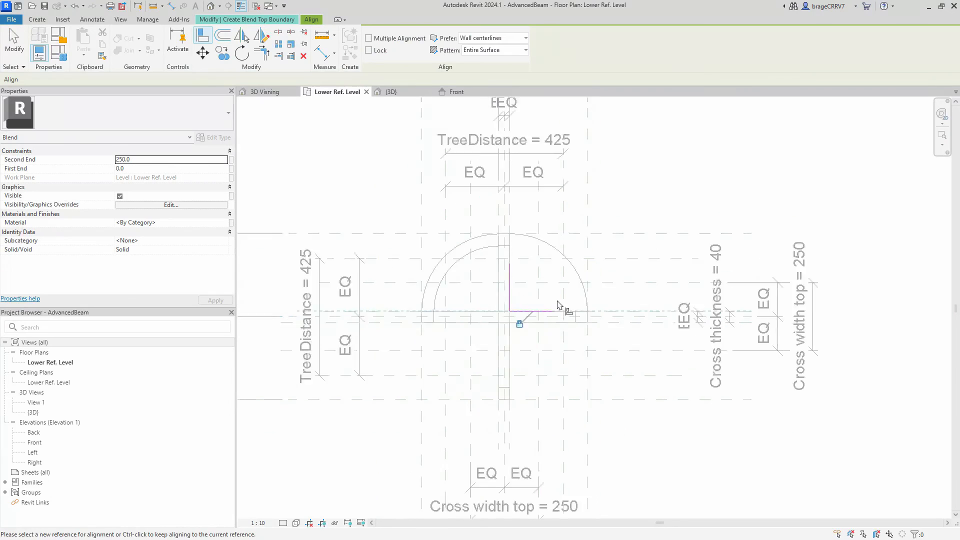
scroll(507, 241, "up", 2)
key("Escape")
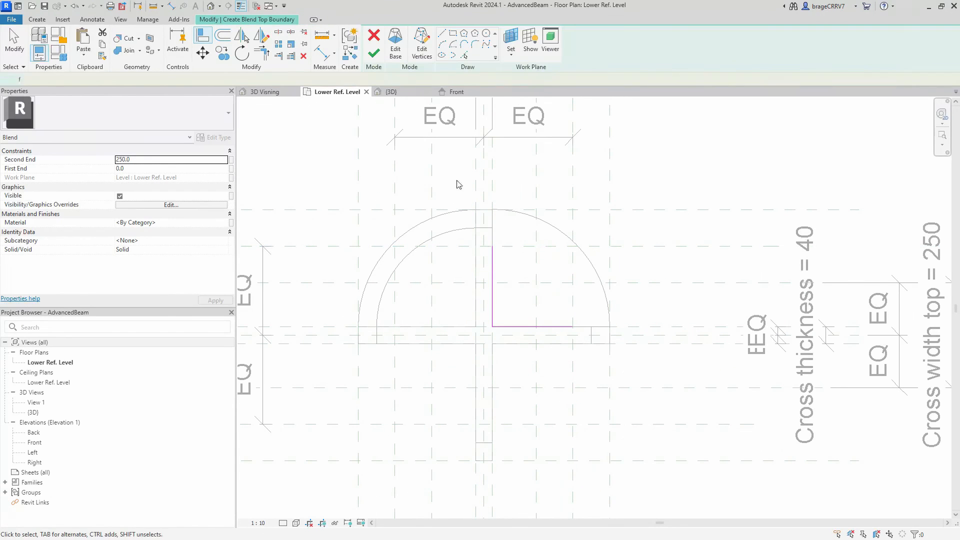
Step: Close the upper-right top profile with a quarter-circle arc centred on the line corner and finish the blend
left_click(442, 33)
left_click(493, 327)
left_click(573, 327)
left_click(492, 246)
left_click(374, 54)
Step: Start a new blend and sketch two perpendicular base lines inside the cross's lower-left quadrant
left_click(451, 373)
scroll(451, 374, "down", 1)
middle_click_drag(452, 376, 486, 291)
scroll(485, 293, "up", 1)
left_click(37, 19)
left_click(107, 43)
left_click(491, 316)
left_click(490, 264)
left_click(443, 264)
Step: Align the lower-left base lines to the left and lower Cross thickness planes, and their free ends to the Cross width bot planes
key("a")
key("l")
left_click(359, 250)
left_click(453, 262)
left_click(515, 411)
left_click(496, 369)
left_click(518, 318)
left_click(443, 253)
key("Escape")
Step: Close the lower-left base profile with a quarter-circle arc centred on the line corner
left_click(453, 44)
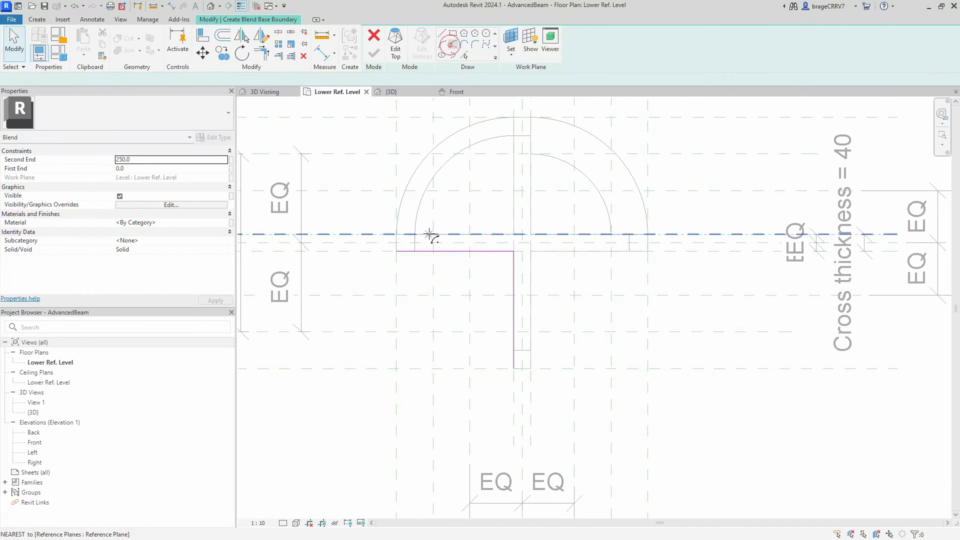
left_click(514, 252)
left_click(396, 250)
left_click(514, 369)
Step: Switch to the top boundary and sketch two perpendicular lines in the lower-left quadrant
left_click(395, 49)
left_click(498, 326)
left_click(499, 273)
left_click(456, 273)
Step: Align the lower-left top lines to the Cross thickness planes and their free ends to the TreeDistance planes
key("a")
key("l")
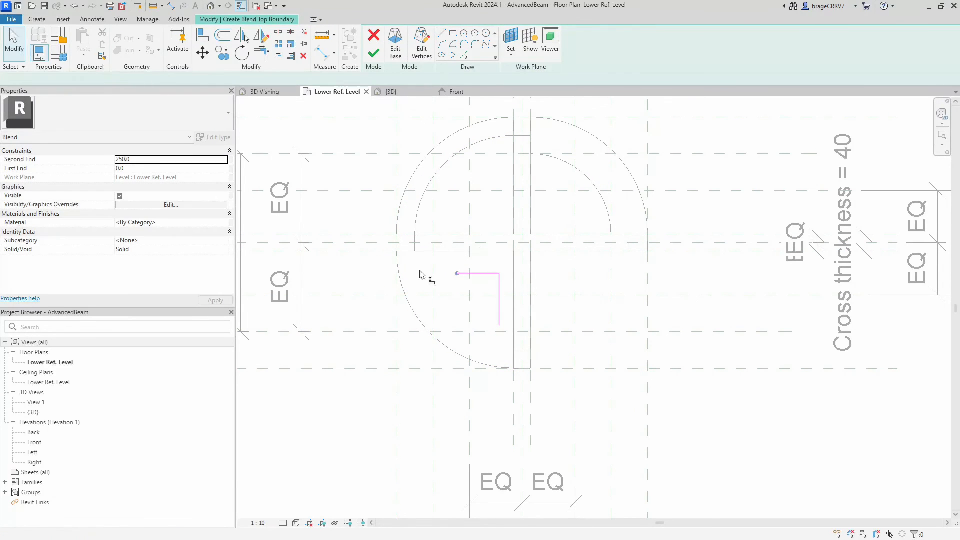
left_click(444, 252)
key("Escape")
key("a")
key("l")
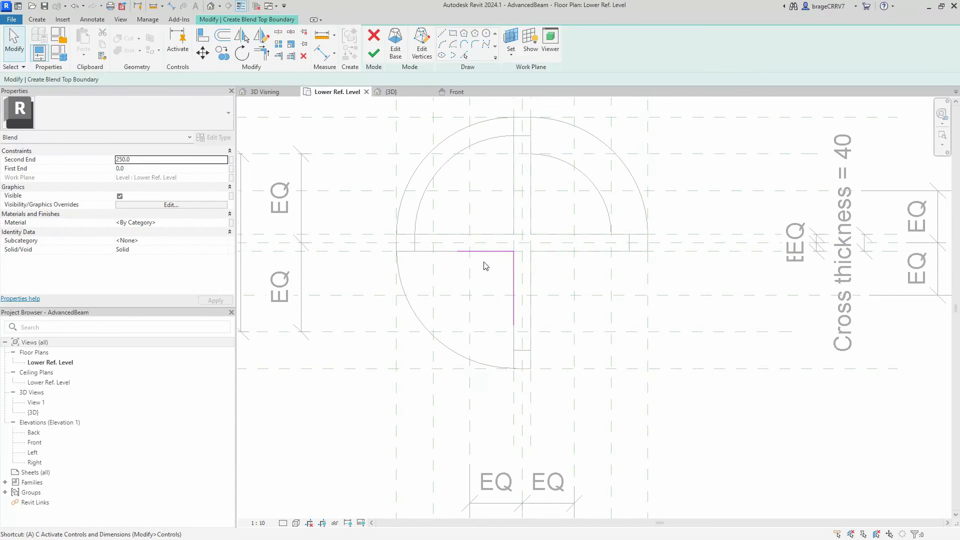
middle_click_drag(477, 267, 478, 278)
scroll(416, 278, "down", 5)
left_click(424, 282)
scroll(425, 283, "up", 5)
left_click(448, 259)
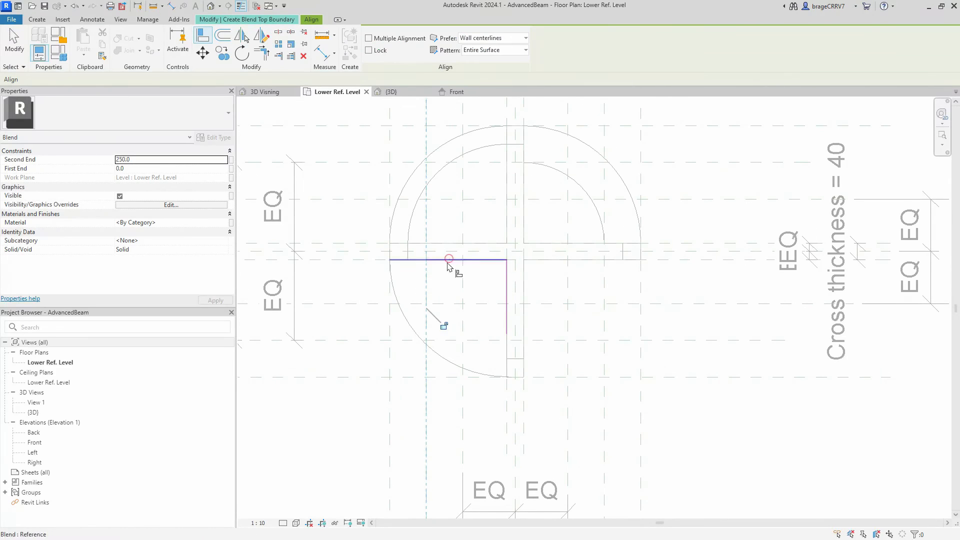
scroll(449, 332, "down", 2)
key("Escape")
Step: Close the lower-left top profile with a quarter-circle arc centred on the line corner and finish the blend
left_click(453, 44)
left_click(493, 277)
left_click(432, 276)
key("Escape")
left_click(373, 55)
Step: Start another blend and sketch two perpendicular base lines inside the cross's lower-right quadrant
scroll(471, 304, "down", 1)
middle_click_drag(470, 306, 401, 306)
double_click(443, 302)
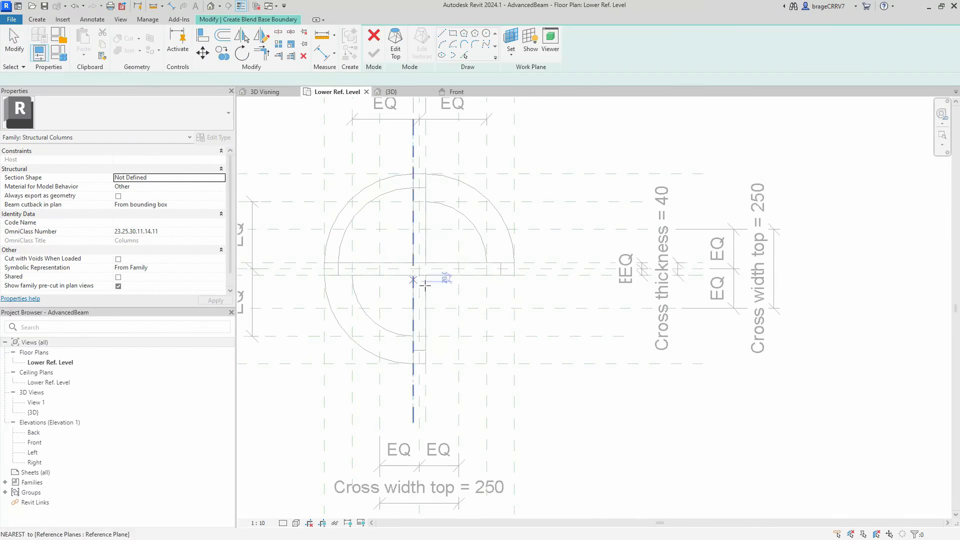
scroll(444, 303, "up", 3)
key("Escape")
Step: Align the lower-right base lines to the right and lower Cross thickness planes, and their free ends to the Cross width bot planes
key("a")
key("l")
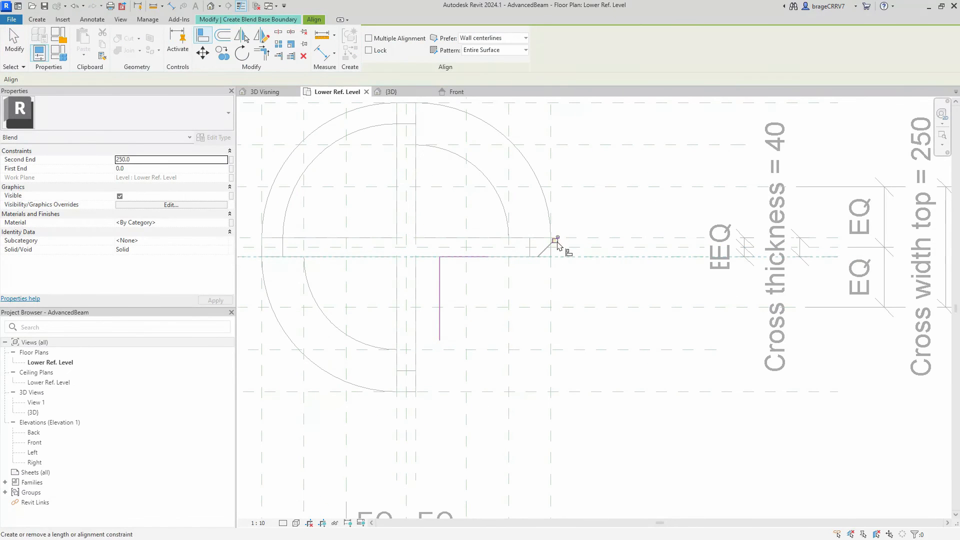
left_click(440, 321)
left_click(395, 272)
left_click(550, 316)
left_click(488, 257)
left_click(533, 288)
left_click(365, 394)
left_click(416, 341)
left_click(520, 411)
key("Escape")
key("Escape")
Step: Close the lower-right base profile with a quarter-circle arc centred on the line corner
left_click(453, 45)
left_click(416, 257)
left_click(416, 391)
left_click(551, 257)
key("Escape")
Step: Sketch two perpendicular top boundary lines in the lower-right quadrant, aligned to the Cross thickness planes with their free ends on the TreeDistance planes
left_click(393, 48)
key("a")
key("l")
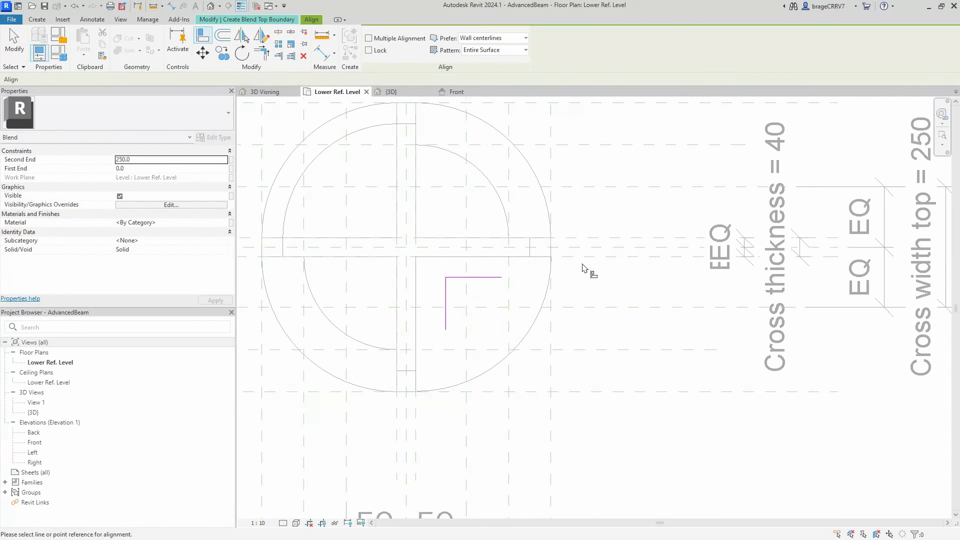
left_click(417, 420)
left_click(445, 300)
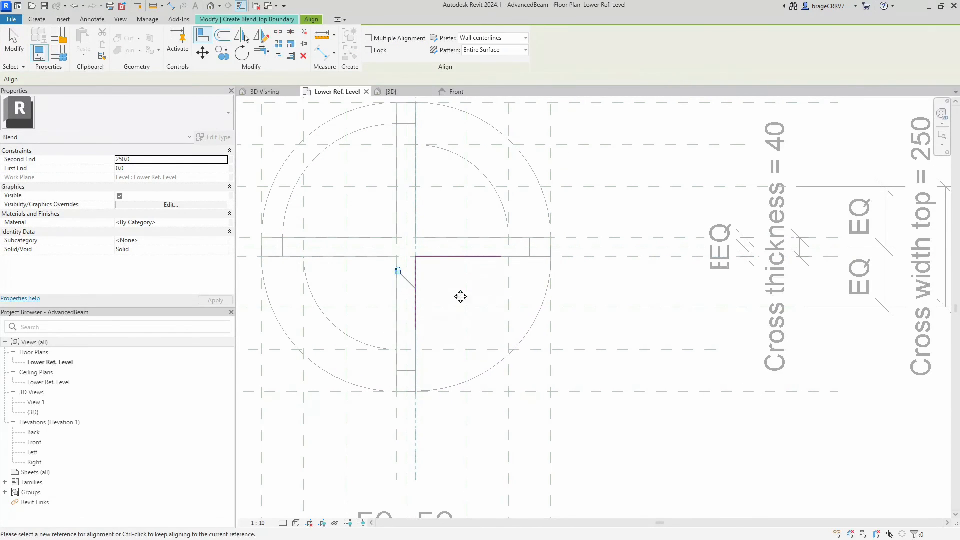
scroll(484, 291, "down", 1)
left_click(466, 348)
scroll(461, 346, "up", 1)
left_click(419, 329)
key("Escape")
key("Escape")
Step: Close the lower-right top profile with a quarter-circle arc, finish the blend and inspect the column in the 3D view
left_click(453, 44)
left_click(419, 255)
left_click(510, 255)
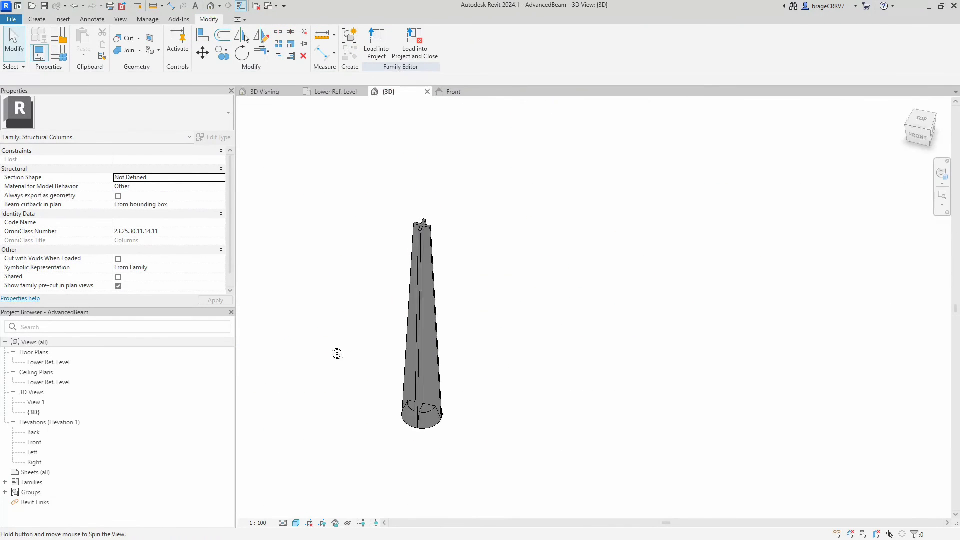
middle_click_drag(337, 353, 453, 235, "shift")
Step: In the Front elevation, pull the new blends' tops and bottoms up off the Lower Ref. Level with their shape handles
left_click(456, 91)
scroll(485, 404, "up", 1)
left_click(492, 399)
left_click_drag(493, 396, 492, 374)
left_click(517, 399)
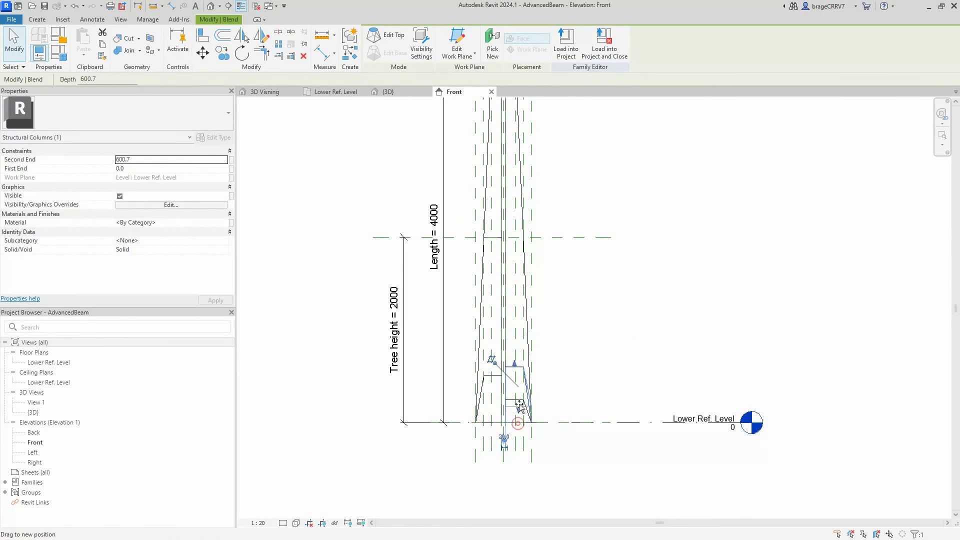
left_click(488, 421)
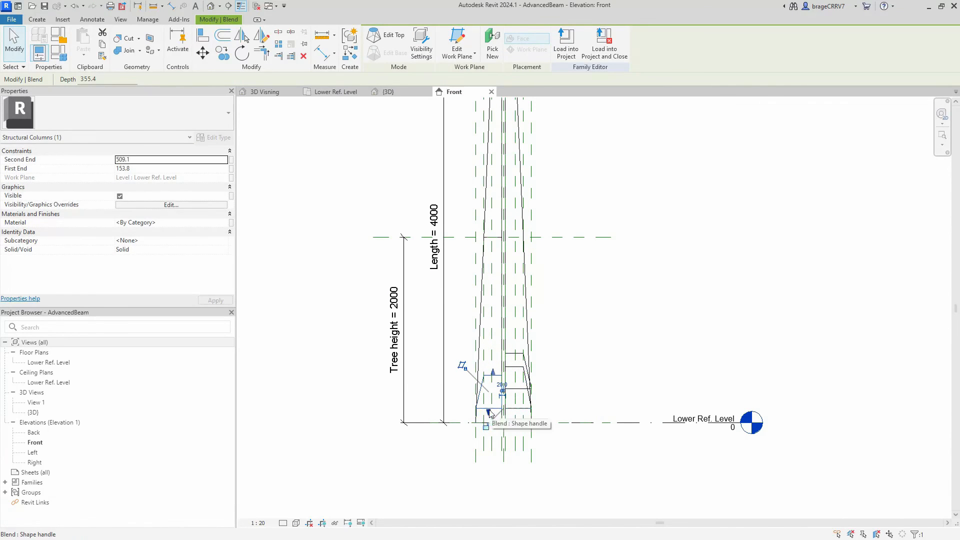
Step: Align and lock the new quarter-round blends' bottoms to the Lower Ref. Level and their tops to the Tree height reference plane
key("a")
key("l")
left_click(466, 422)
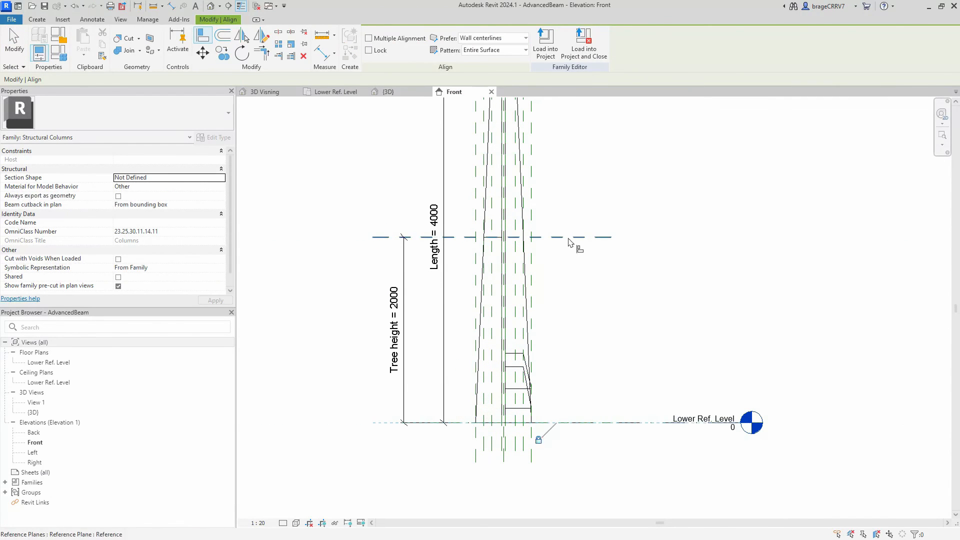
key("Escape")
key("Escape")
key("a")
key("l")
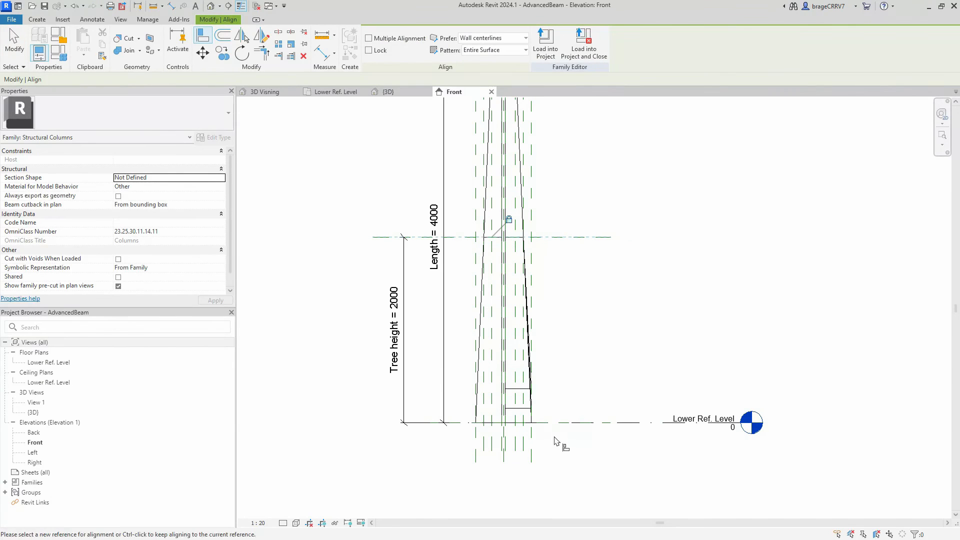
left_click(530, 423)
key("Escape")
key("Escape")
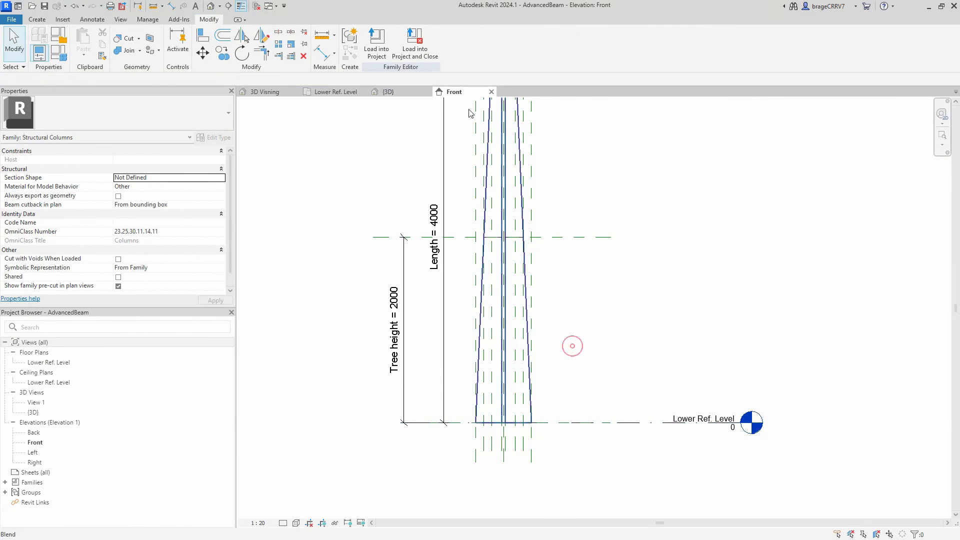
Step: Check the column in the family's 3D view and purge all unused items from the family in two passes
left_click(397, 91)
scroll(479, 294, "down", 1)
middle_click_drag(551, 338, 509, 367, "shift")
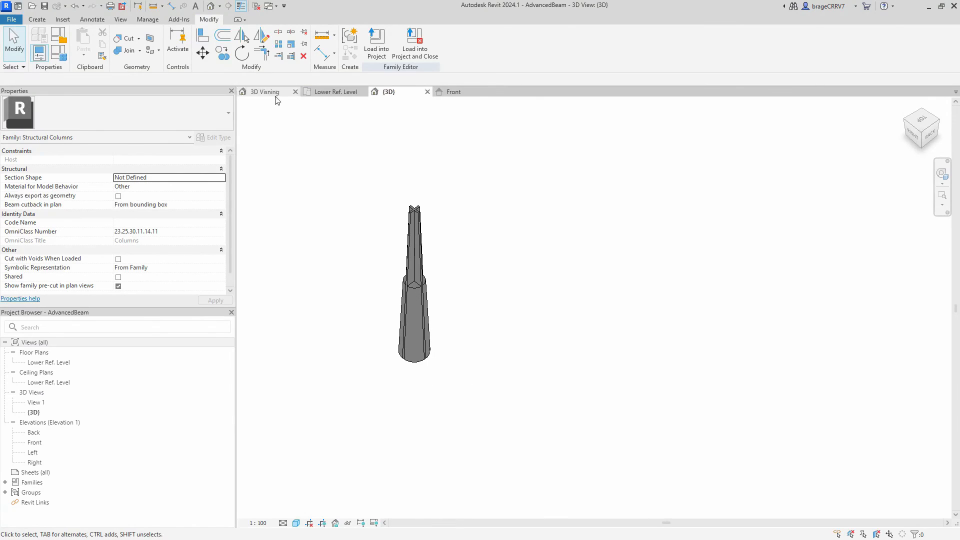
left_click(149, 20)
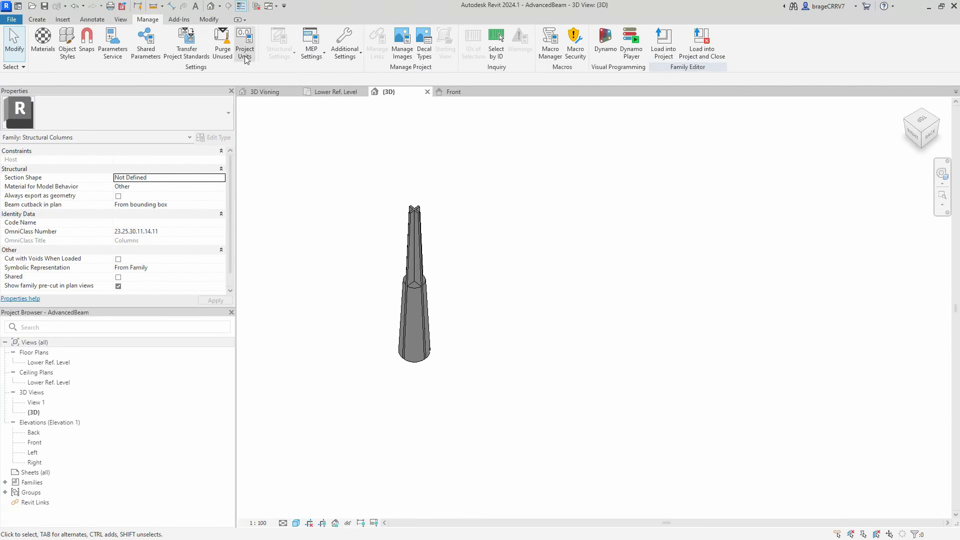
left_click(223, 45)
left_click(510, 403)
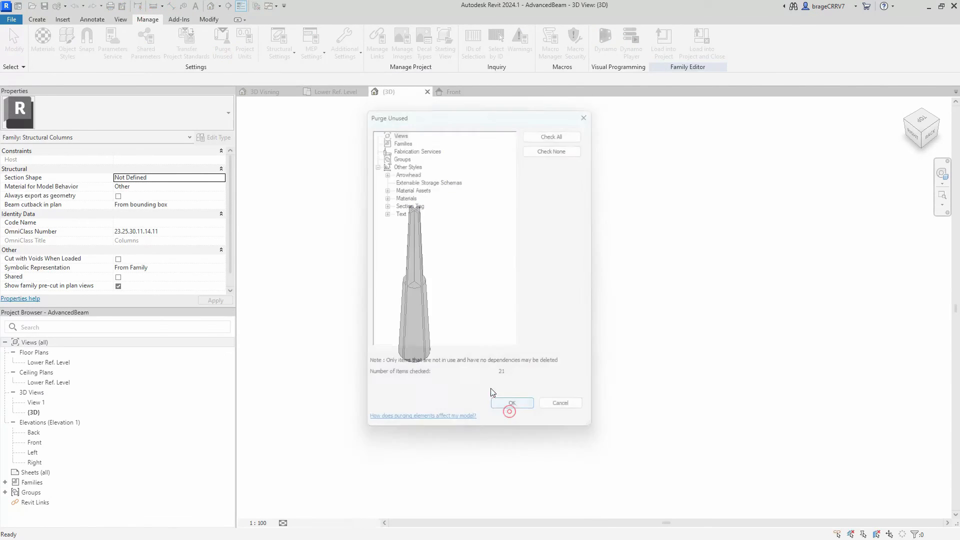
left_click(223, 45)
left_click(511, 403)
Step: Load the AdvancedBeam family into the EngineerBear project and place one vertical column in front of the existing cross column
middle_click_drag(420, 425, 408, 408, "shift")
middle_click_drag(542, 299, 472, 288)
mouse_move(472, 288)
middle_mouse_down("shift")
mouse_move(456, 257)
mouse_move(488, 289)
middle_mouse_up("shift")
left_click(662, 45)
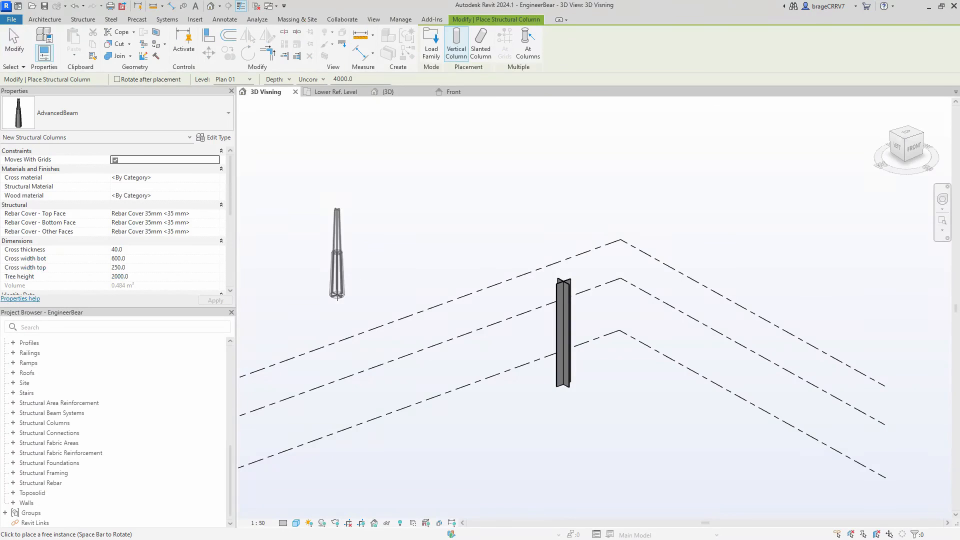
left_click(523, 399)
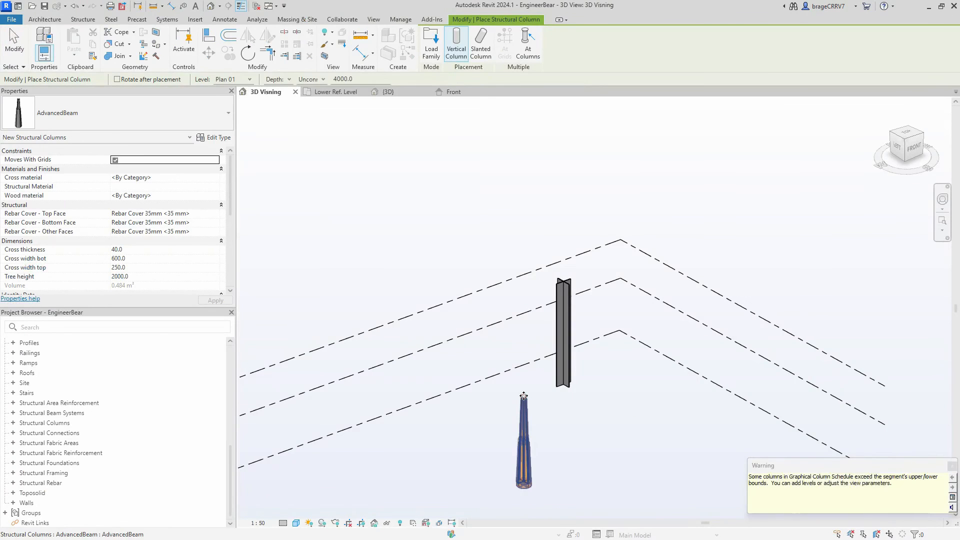
key("Escape")
key("Escape")
Step: Set the placed AdvancedBeam column's Cross material to Steel, 50-355
scroll(640, 410, "down", 1)
middle_click_drag(640, 410, 460, 283, "shift")
scroll(472, 370, "up", 5)
scroll(504, 367, "down", 1)
middle_click_drag(506, 369, 539, 450, "shift")
middle_click_drag(471, 289, 476, 461)
scroll(410, 251, "down", 1)
left_click(416, 251)
left_click(416, 251)
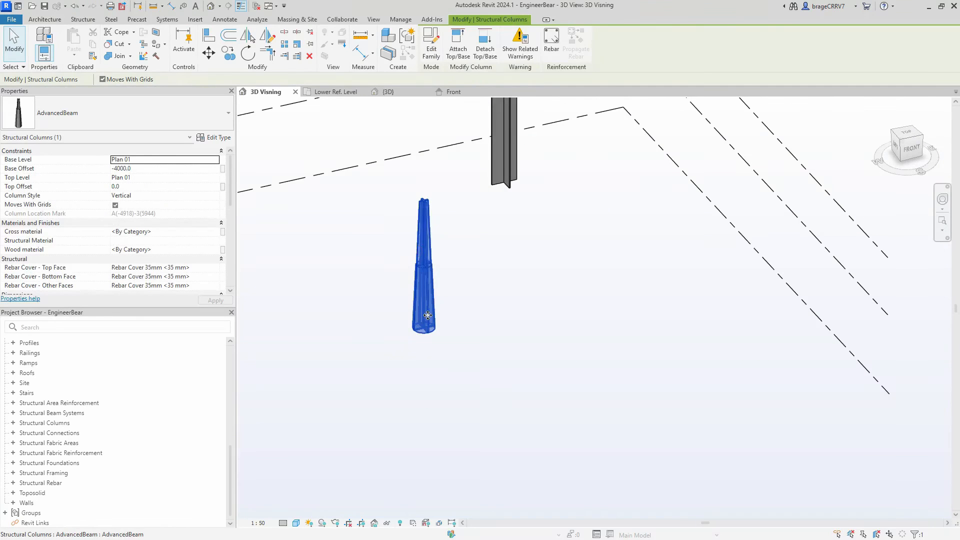
left_click(214, 234)
left_click(215, 231)
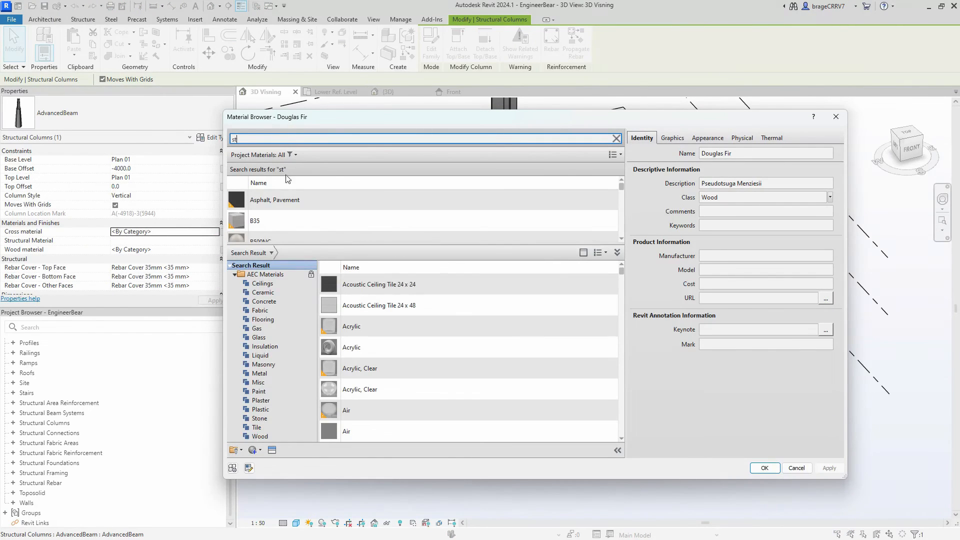
scroll(288, 201, "down", 5)
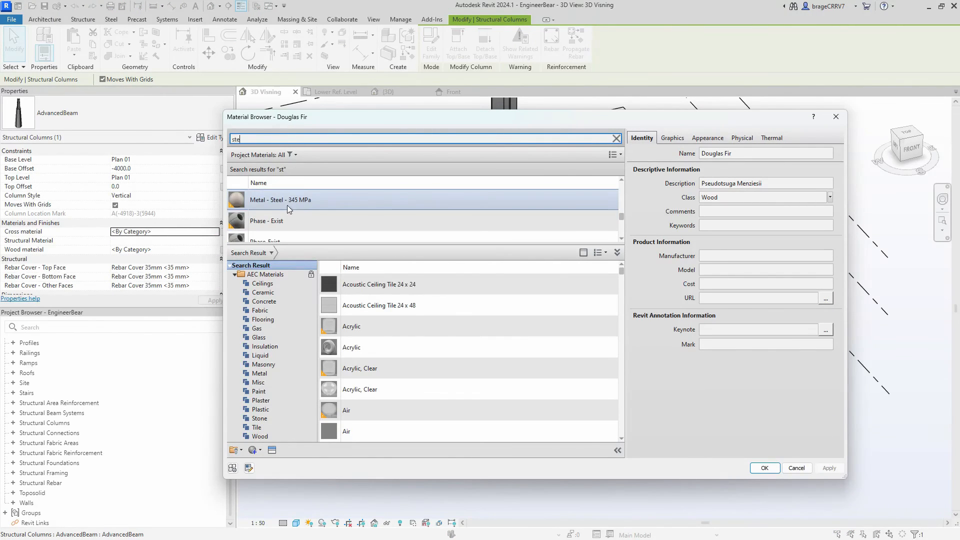
type("e")
left_click(289, 230)
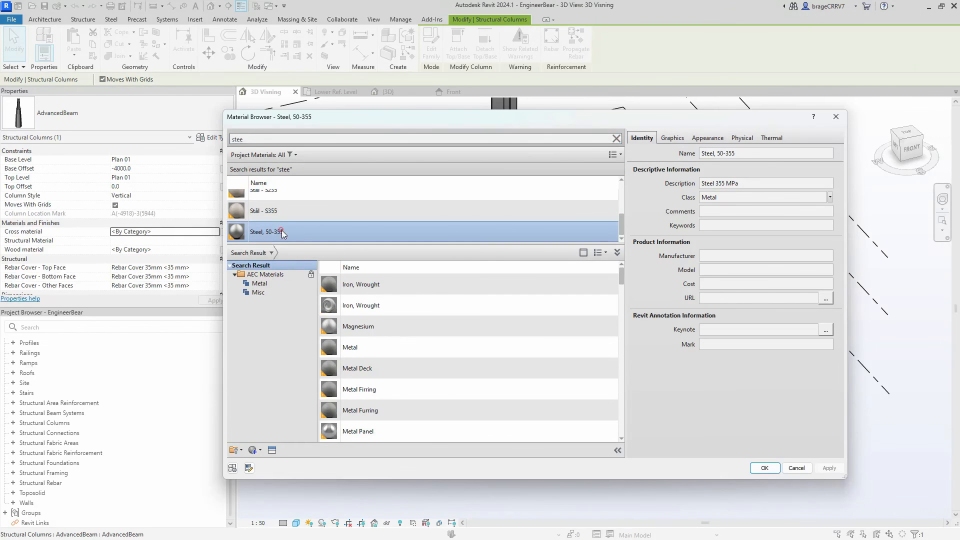
left_click(764, 468)
Step: Add Birch from the AEC Materials wood library to the project and assign it as the column's Wood material
left_click(217, 250)
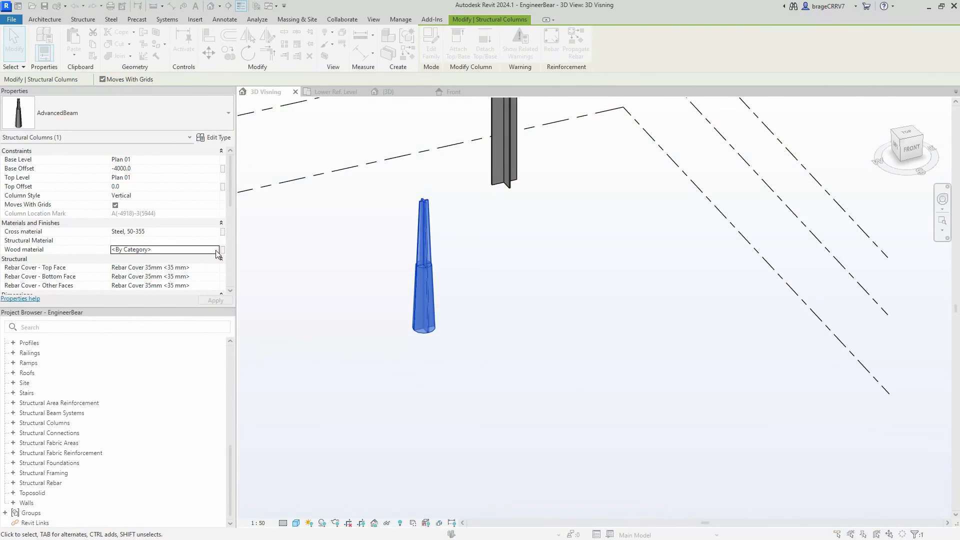
left_click(216, 250)
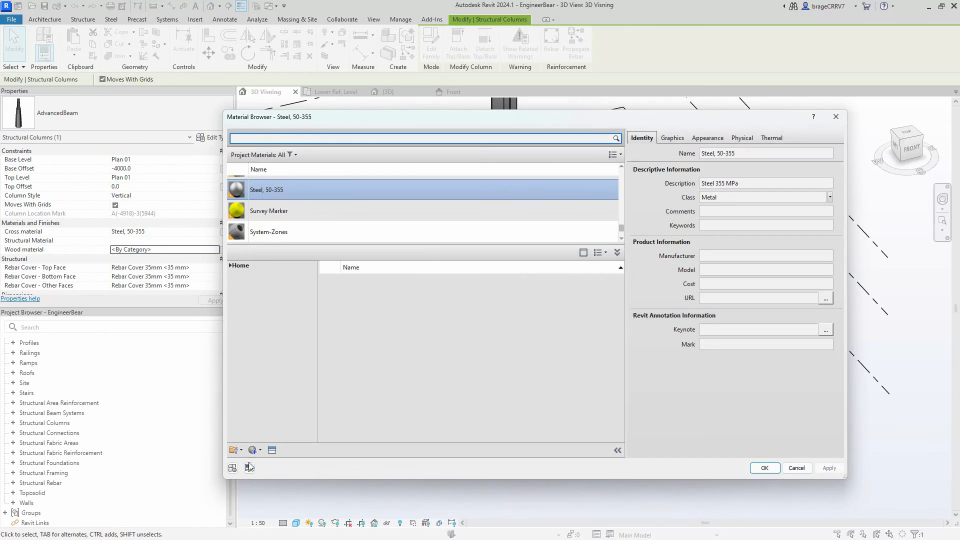
left_click(230, 267)
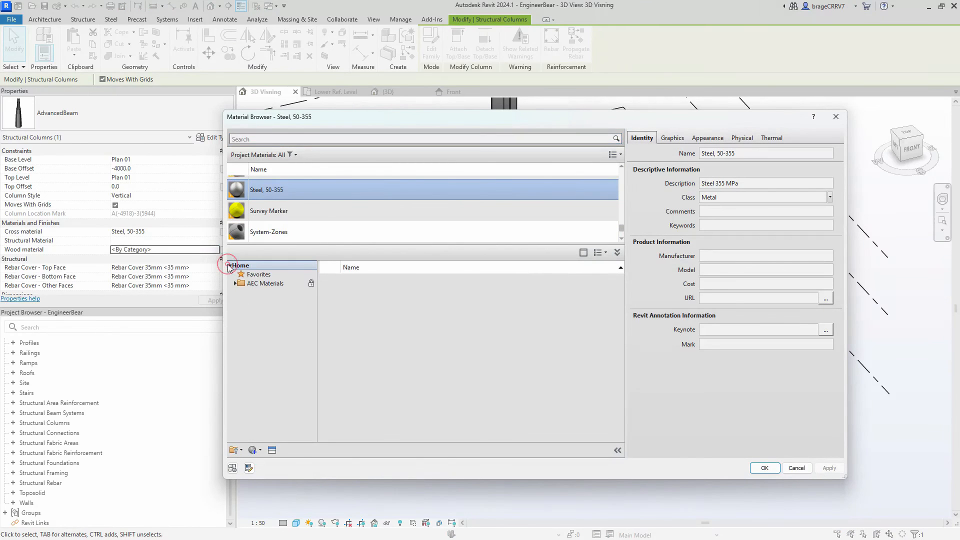
left_click(233, 284)
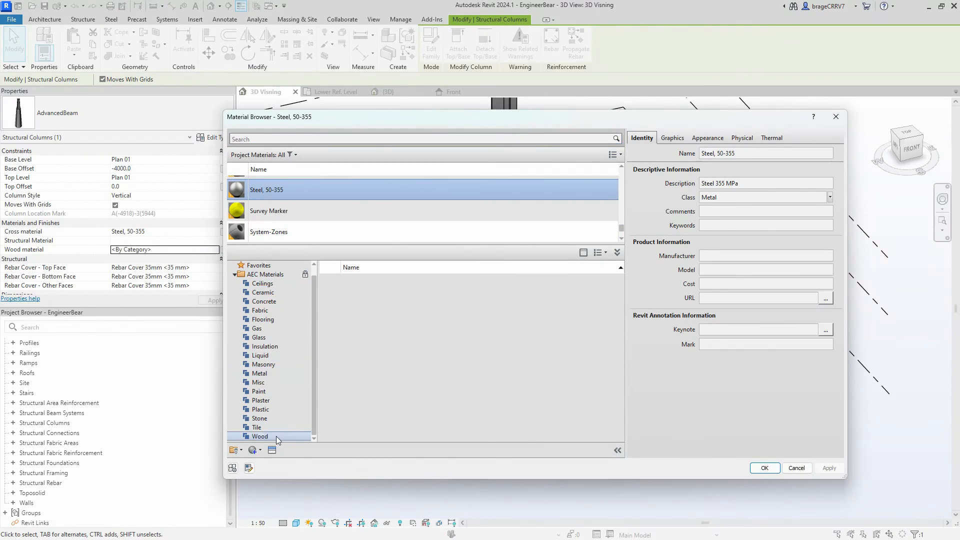
left_click(275, 436)
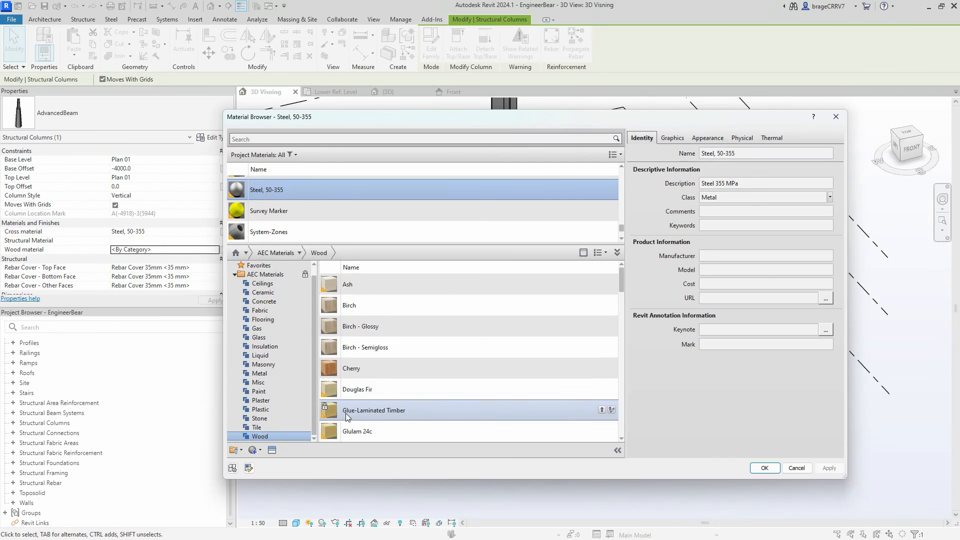
left_click(394, 304)
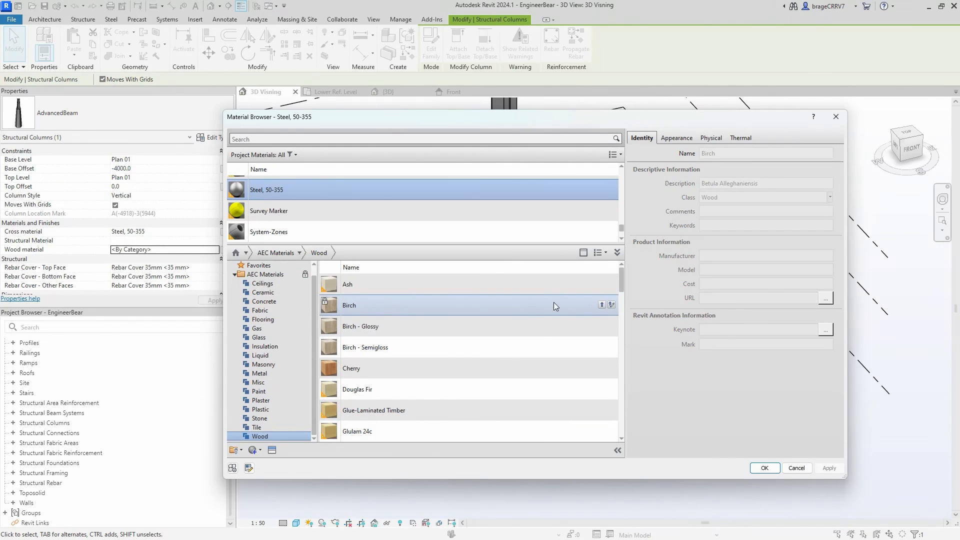
left_click(601, 305)
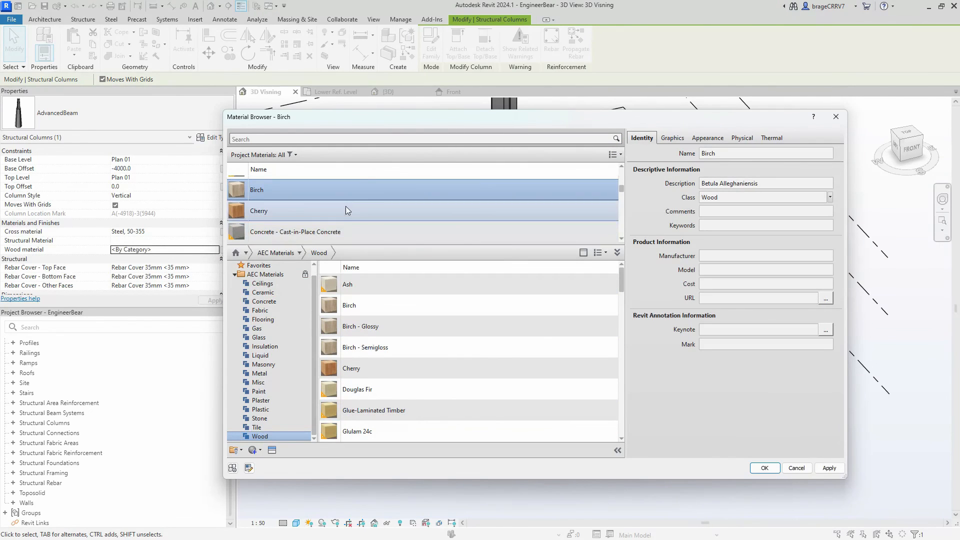
left_click(825, 470)
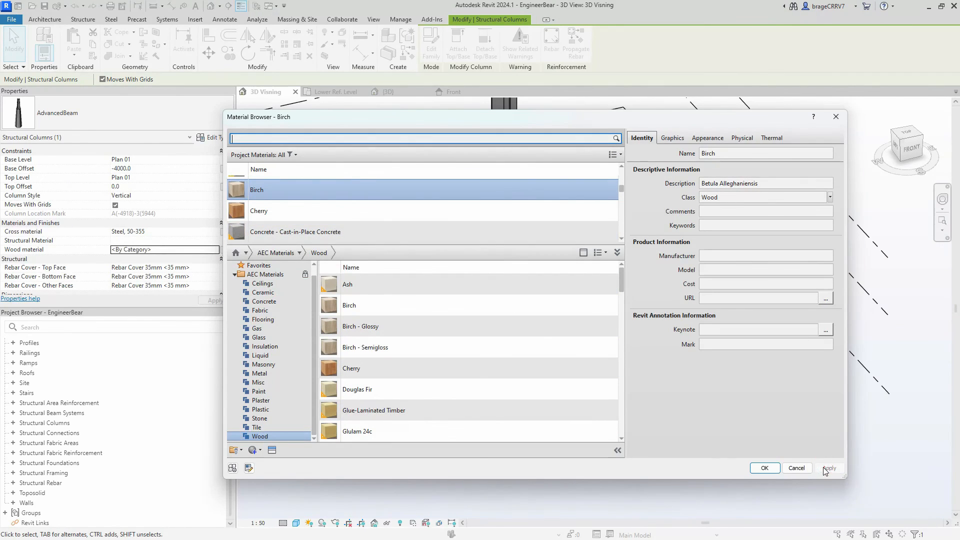
left_click(763, 468)
Step: Switch the 3D view to a visual style that displays material textures and inspect the column's wood pieces from several sides
left_click(484, 360)
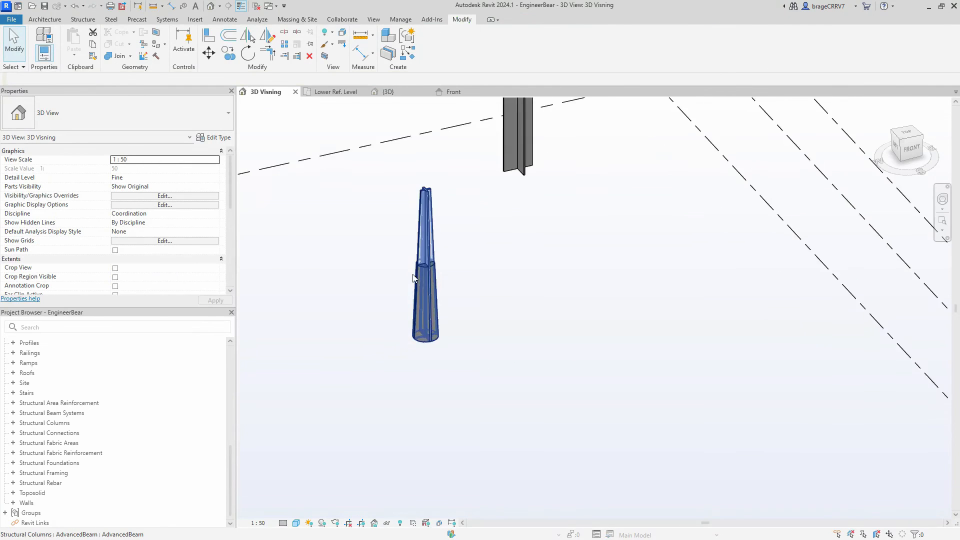
scroll(357, 290, "up", 1)
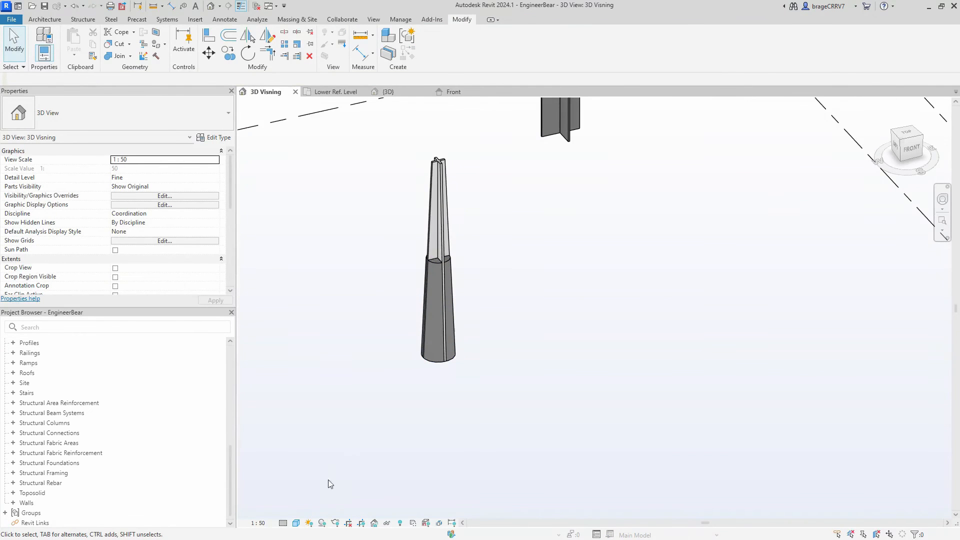
left_click(296, 522)
left_click(324, 506)
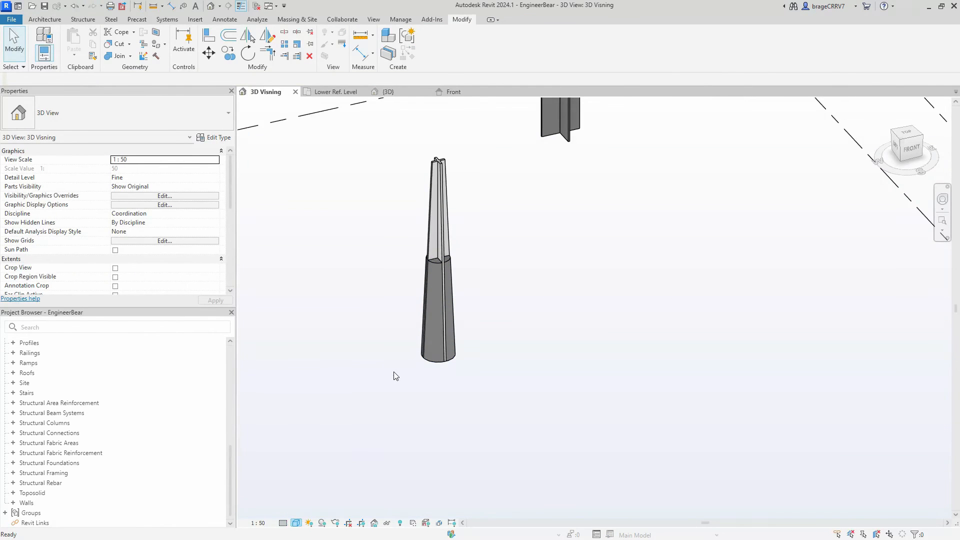
left_click(432, 263)
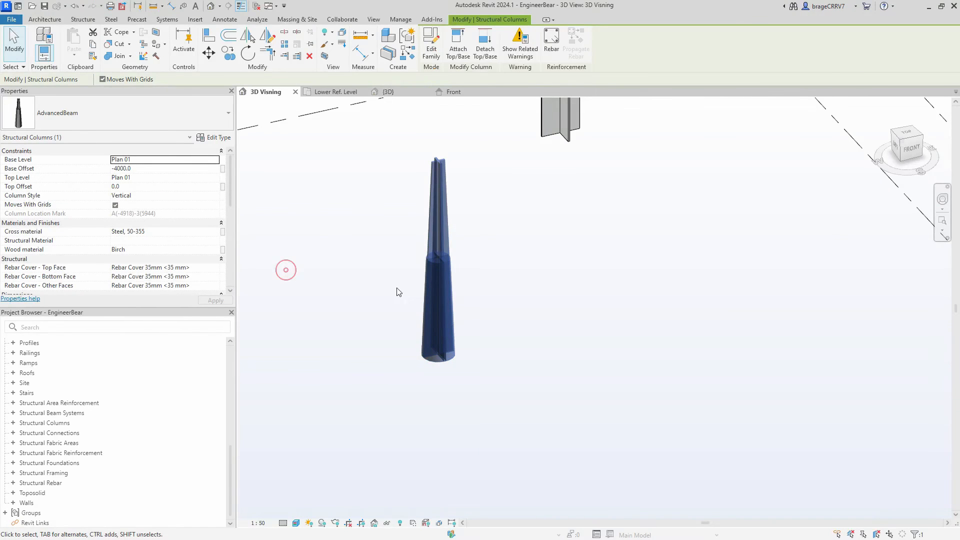
left_click(413, 291)
scroll(419, 282, "up", 3)
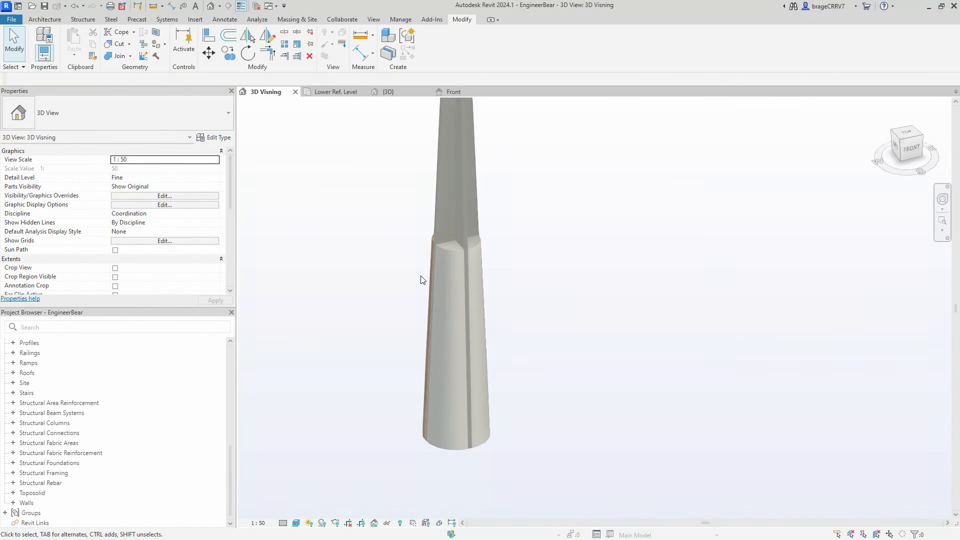
scroll(410, 314, "down", 1)
left_click(453, 254)
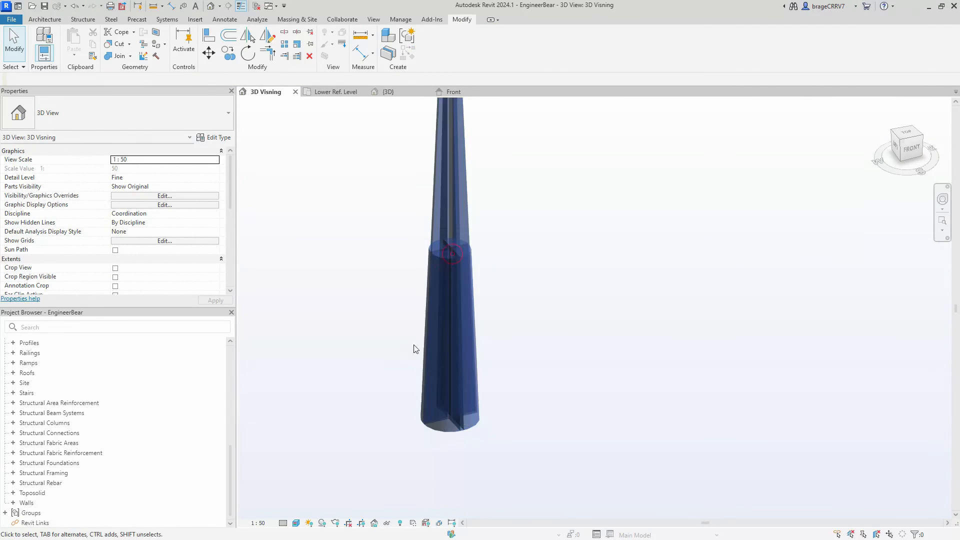
middle_click_drag(464, 367, 519, 364, "shift")
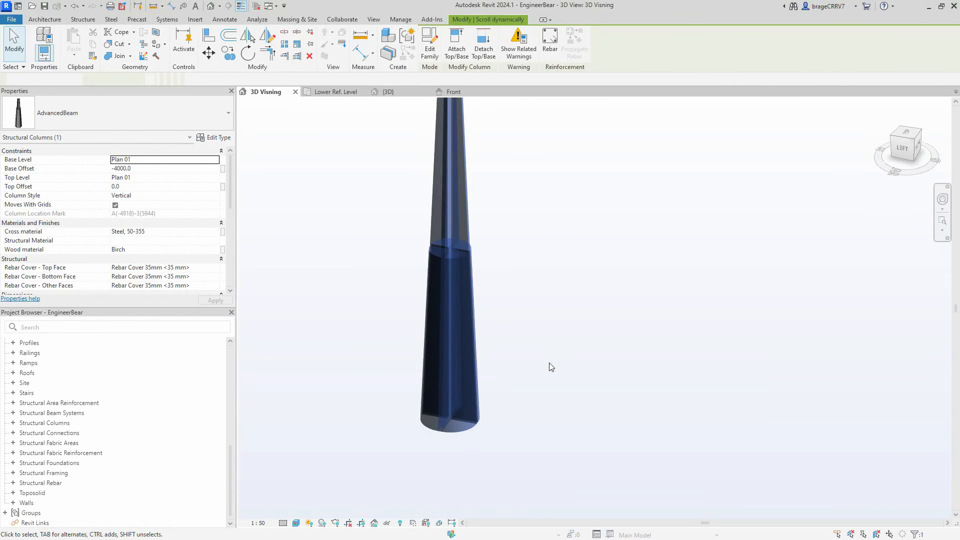
left_click(538, 363)
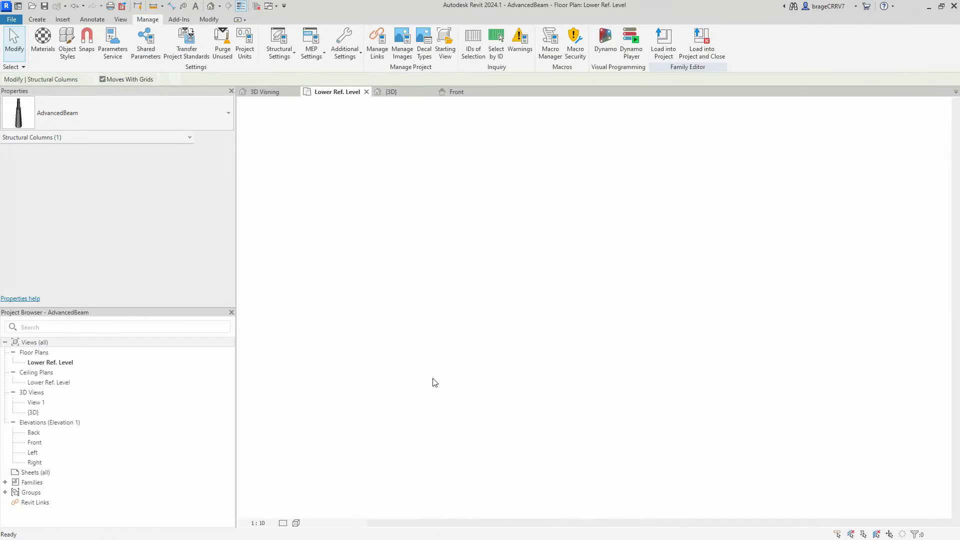
Step: In the family's Lower Ref. Level plan, associate the Material of all four quarter-round blends with the Wood material parameter
left_click(460, 295)
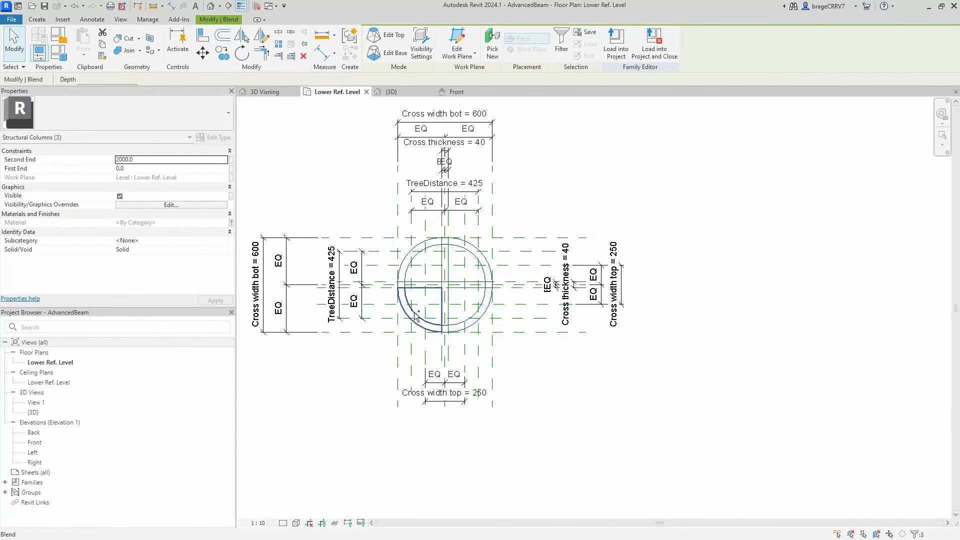
left_click(255, 285, "ctrl")
left_click(231, 223)
left_click(447, 254)
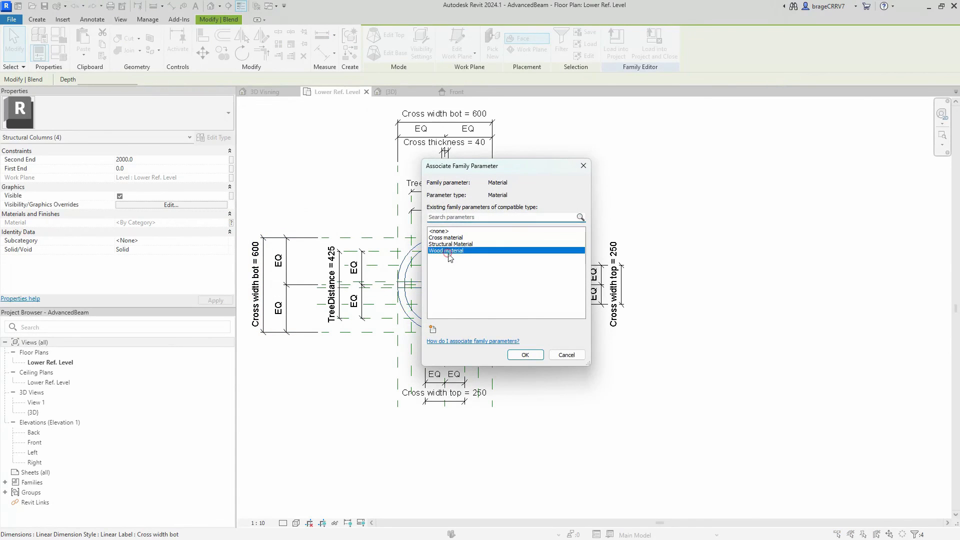
left_click(525, 355)
left_click(358, 444)
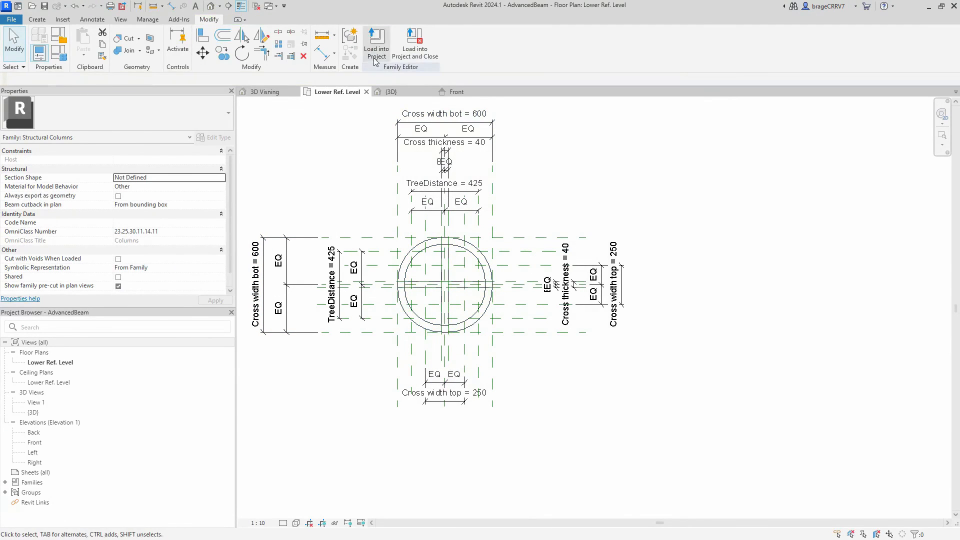
Step: Reload the family into the project over the existing version and inspect the updated column in 3D
left_click(376, 52)
left_click(440, 247)
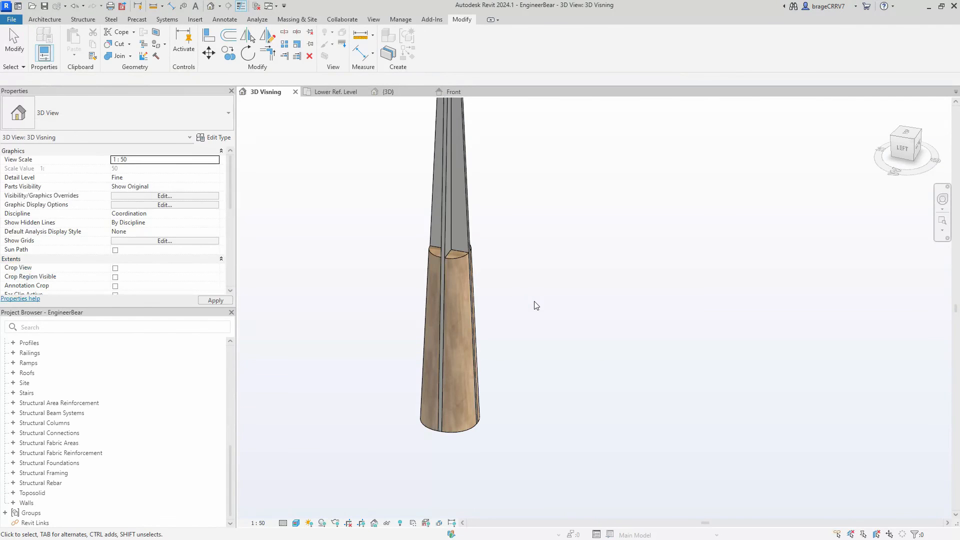
middle_click_drag(561, 310, 535, 334, "shift")
scroll(536, 333, "down", 3)
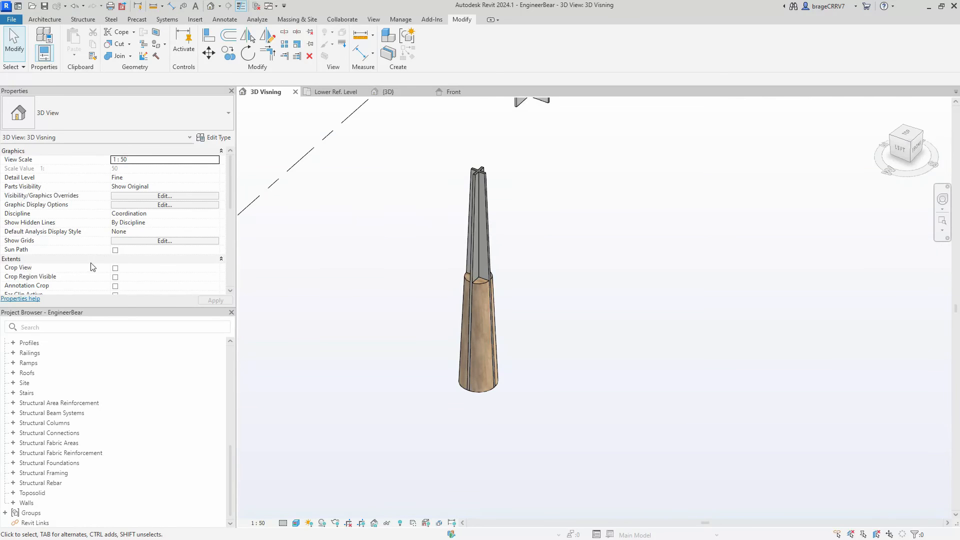
Step: Review the placed column's material and dimension parameters in its instance properties
scroll(93, 267, "down", 4)
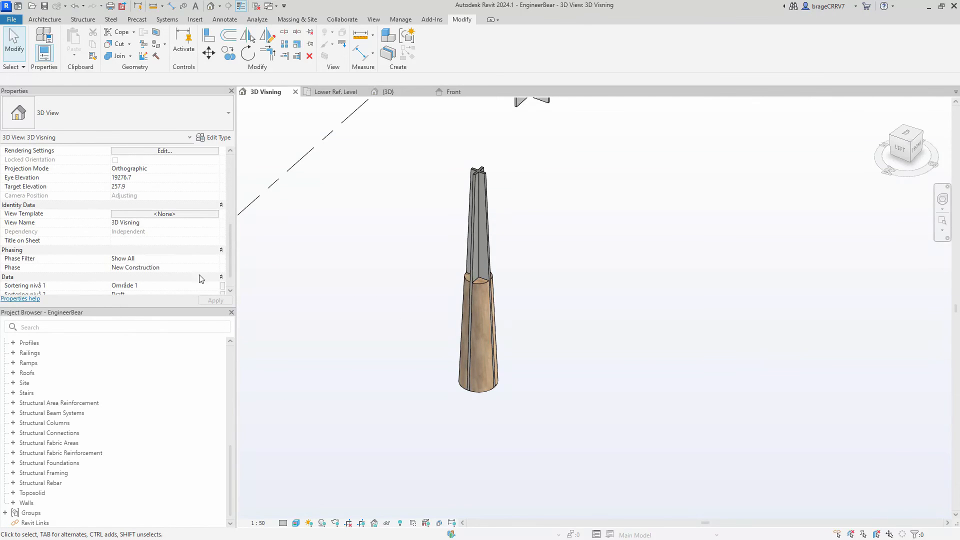
scroll(165, 250, "down", 2)
scroll(161, 252, "up", 4)
scroll(160, 254, "up", 3)
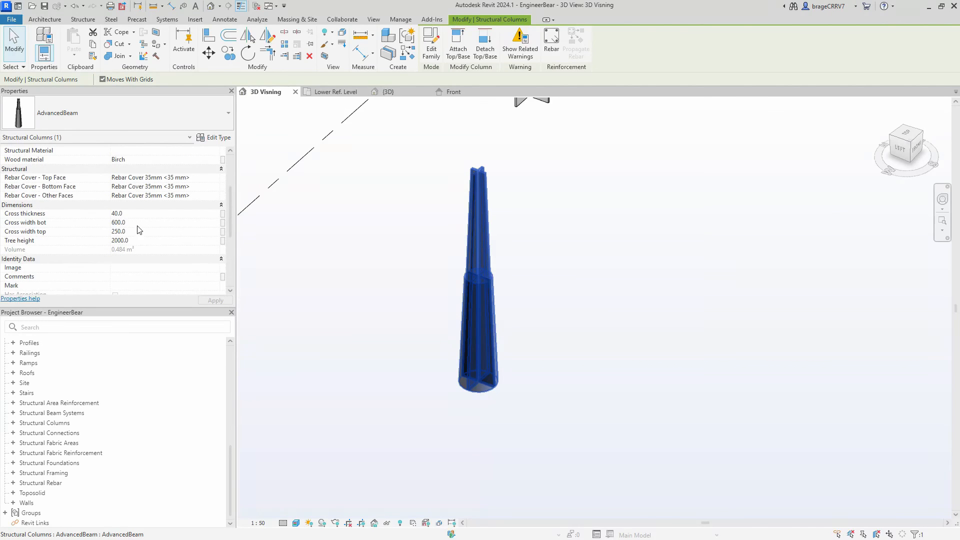
Step: Set the placed column's Cross width bot to 800 mm to test the bottom flare
left_click(138, 222)
type("800")
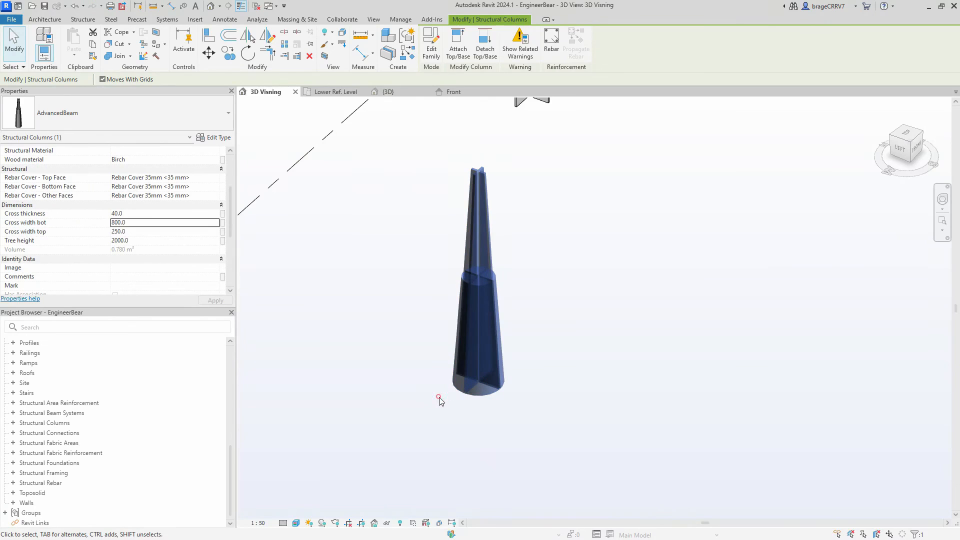
left_click(438, 398)
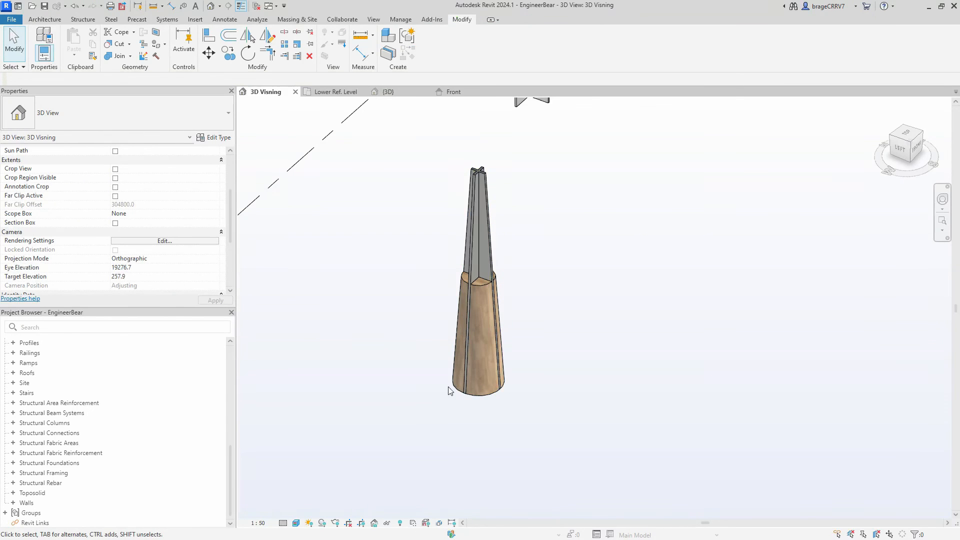
Step: Set the placed column's Cross width bot to 500 mm and its Cross width top to 300 mm
left_click(455, 389)
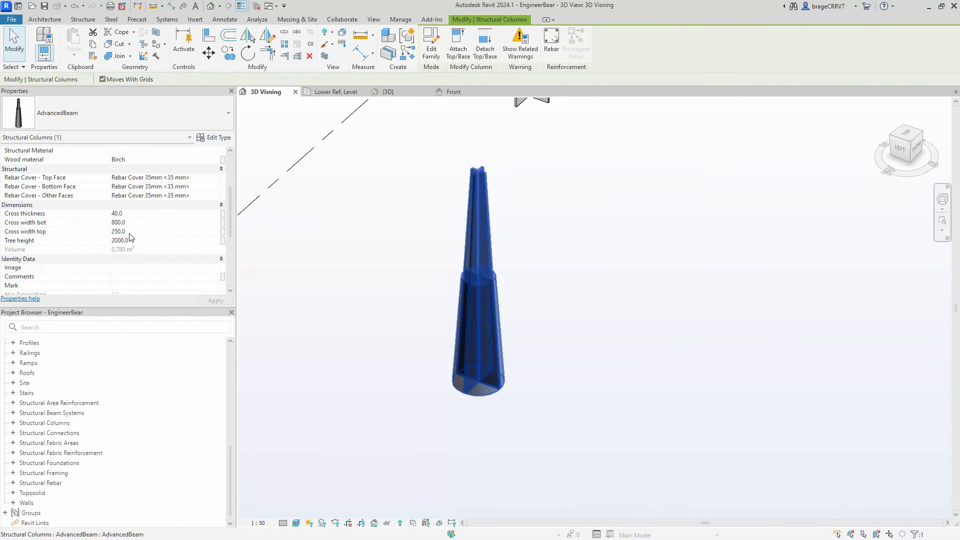
left_click(134, 222)
type("500")
left_click(128, 232)
type("30")
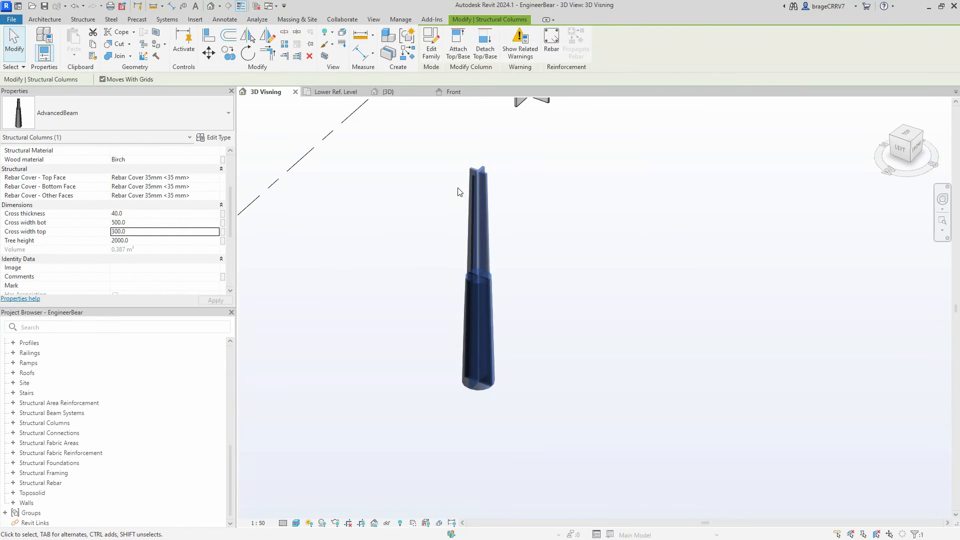
left_click(453, 242)
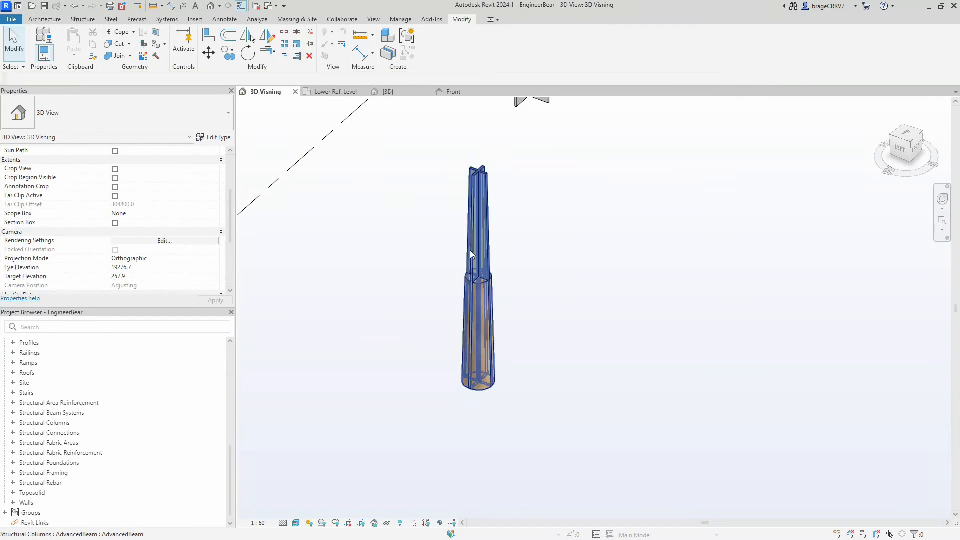
Step: Set the column's Tree height to 3000 mm and inspect the upper end of the wood pieces up close
double_click(137, 240)
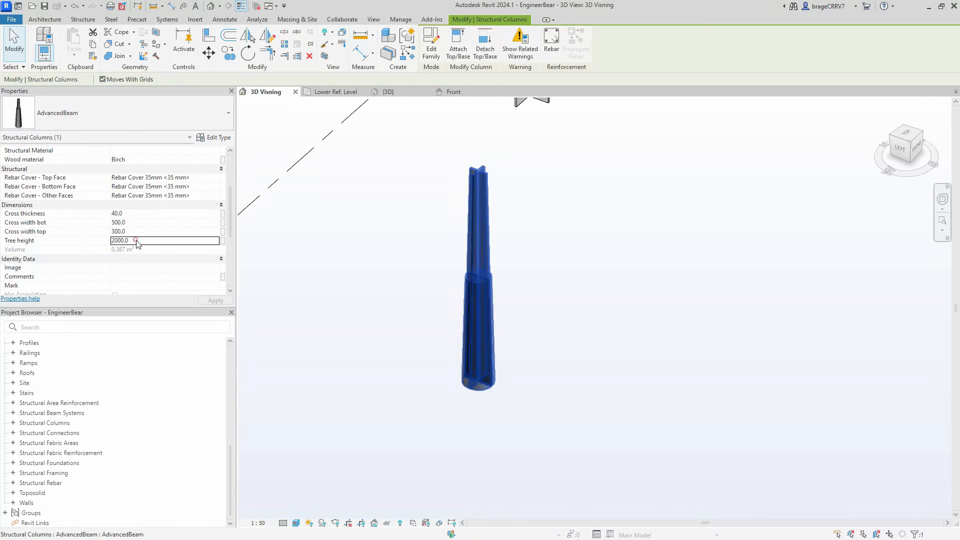
type("3")
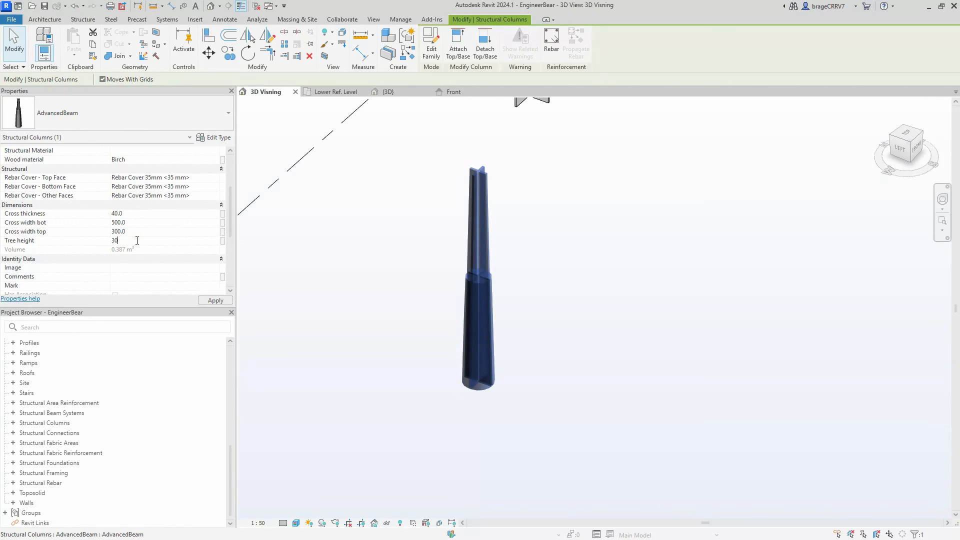
key("Return")
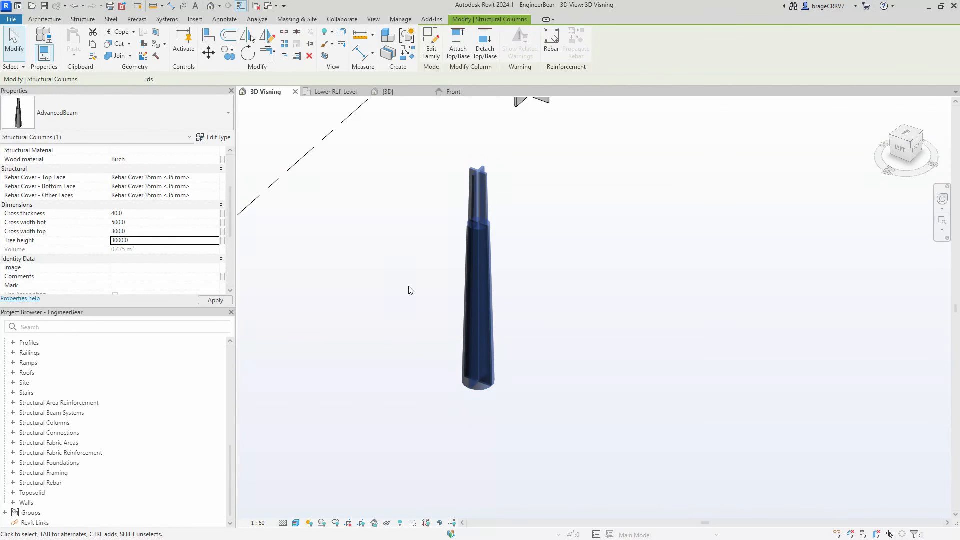
left_click(424, 287)
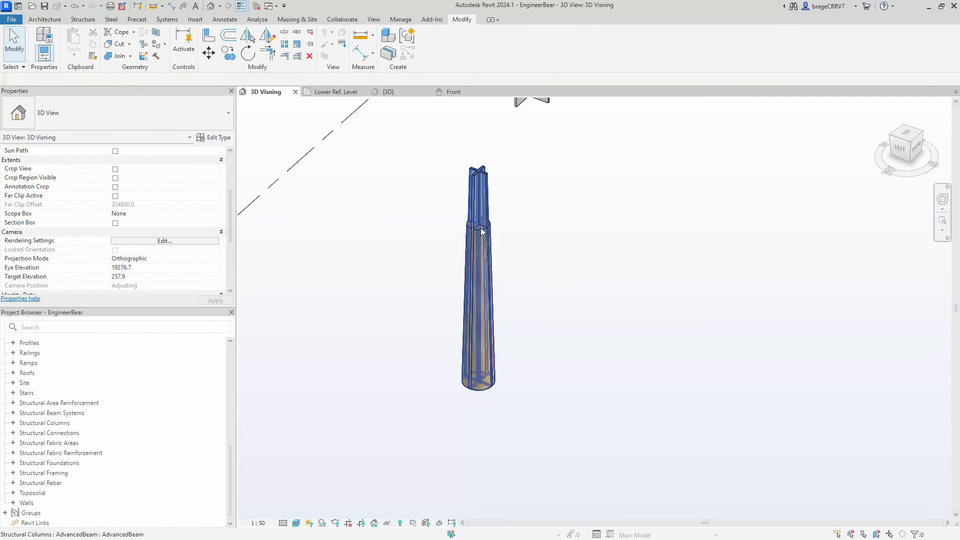
scroll(484, 224, "up", 5)
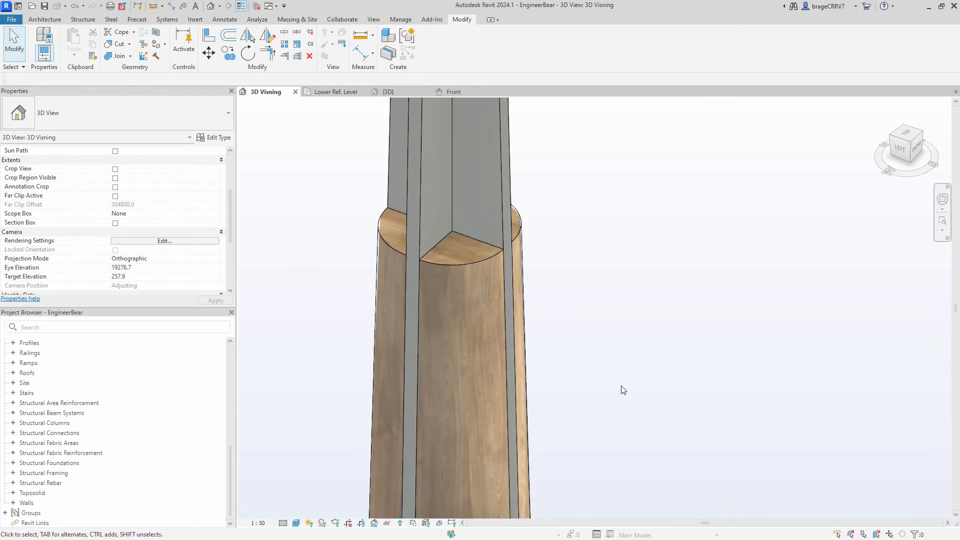
Step: Set the column's Cross thickness to 25 mm and inspect where the steel cross meets the wood pieces
scroll(620, 388, "down", 5)
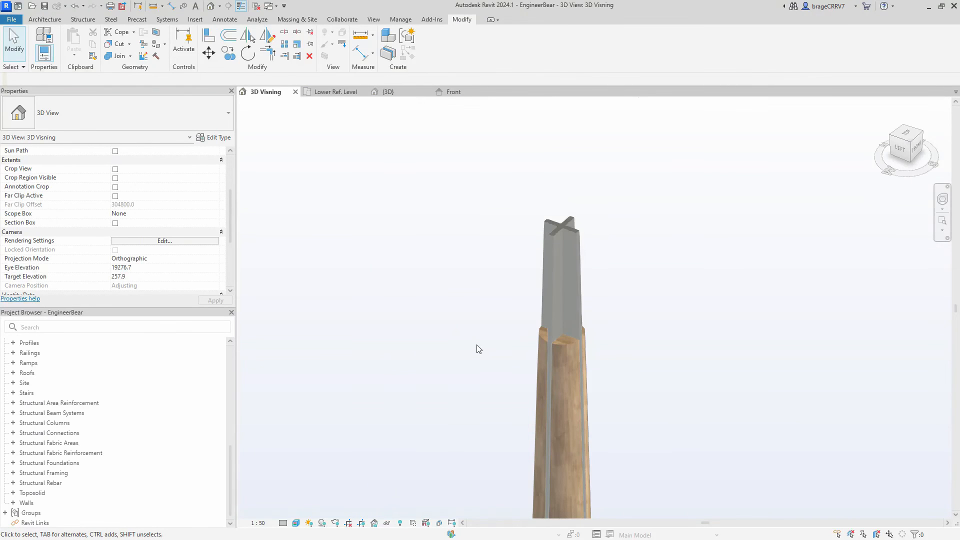
scroll(476, 344, "down", 1)
left_click(545, 347)
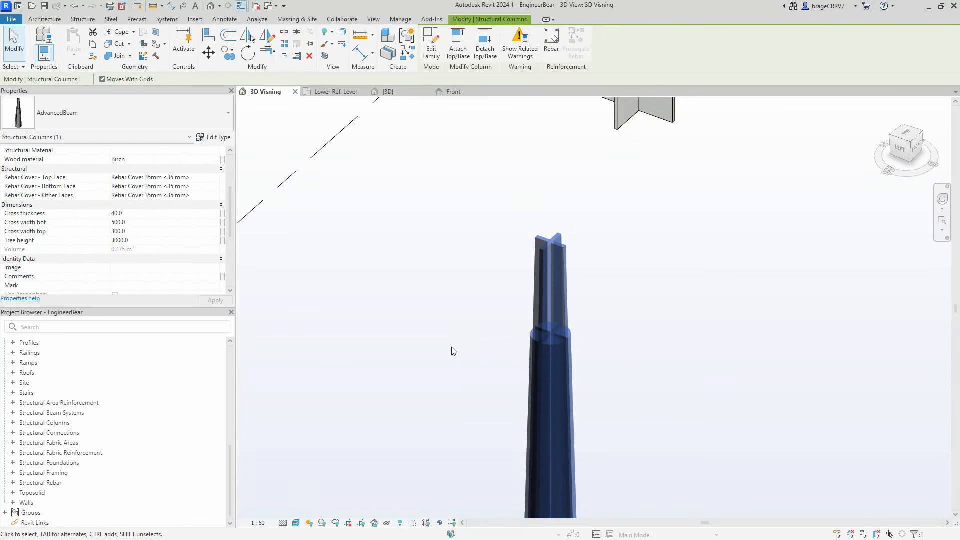
left_click(145, 212)
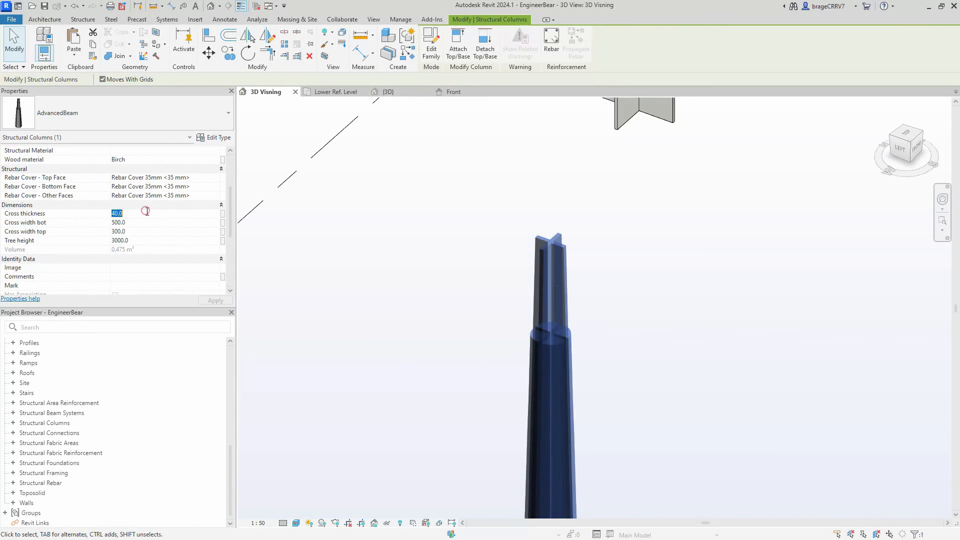
type("25")
key("Return")
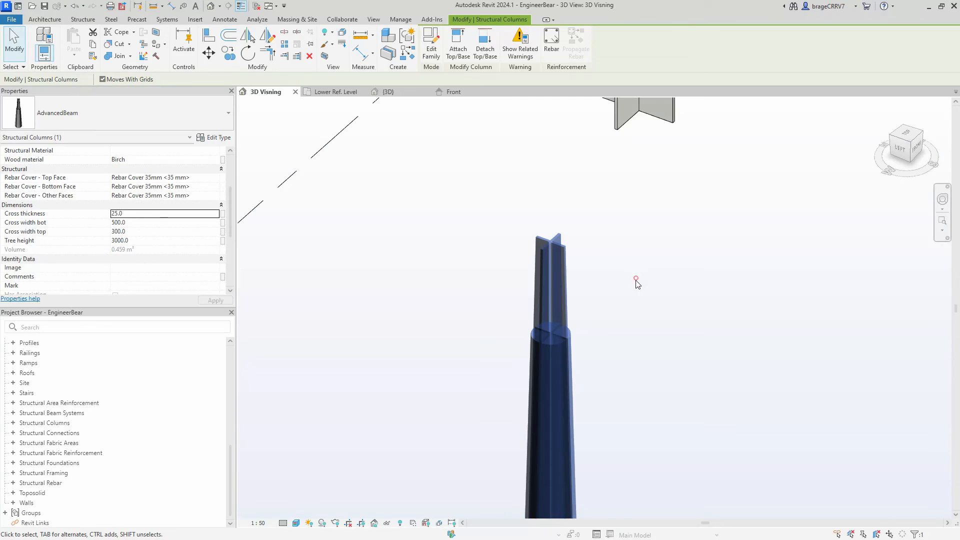
left_click(619, 309)
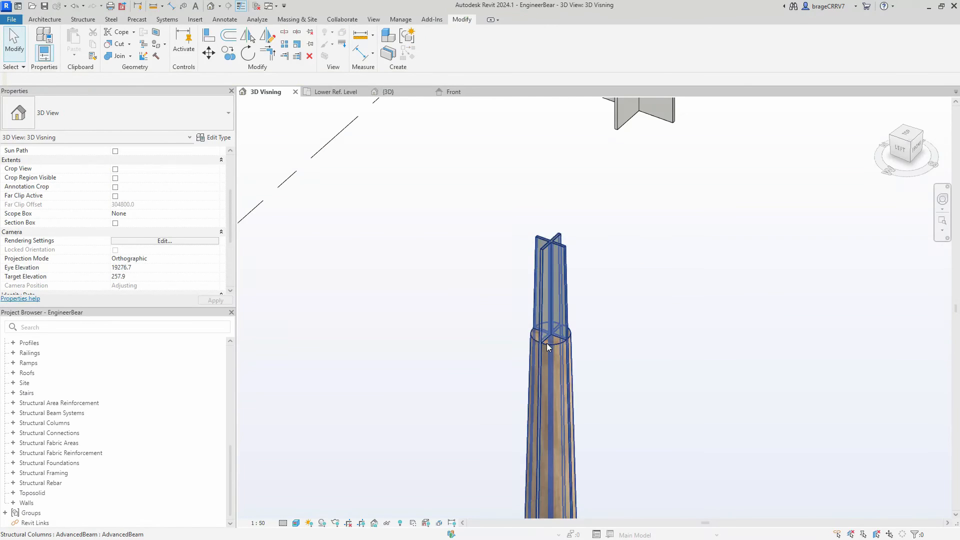
scroll(547, 343, "up", 6)
left_click(813, 354)
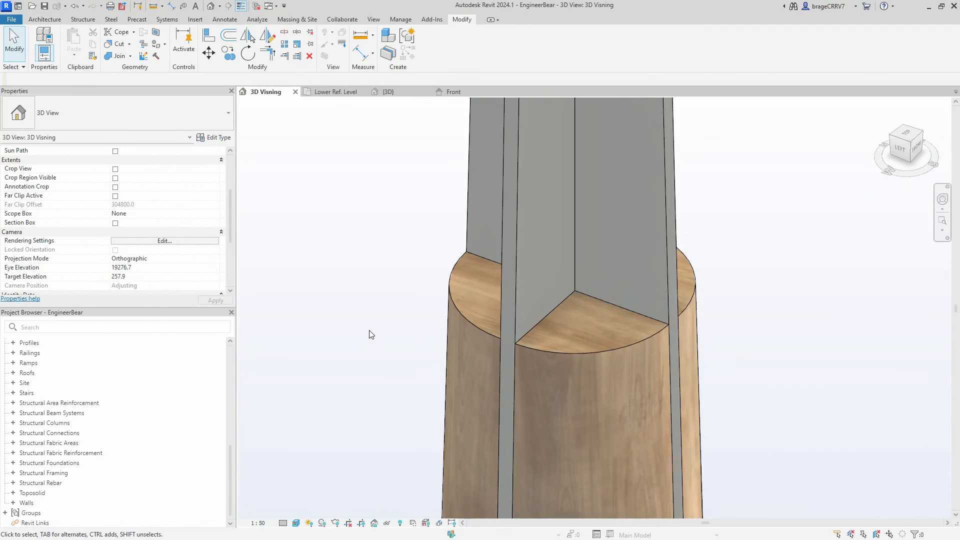